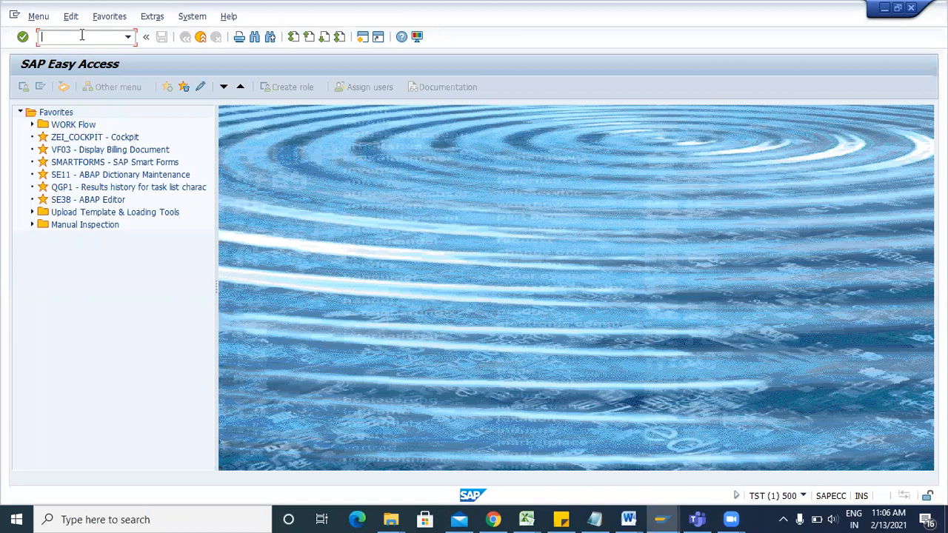
# Start a new blank Word document from the open Package notes window.
pyautogui.click(628, 519)
pyautogui.click(709, 436)
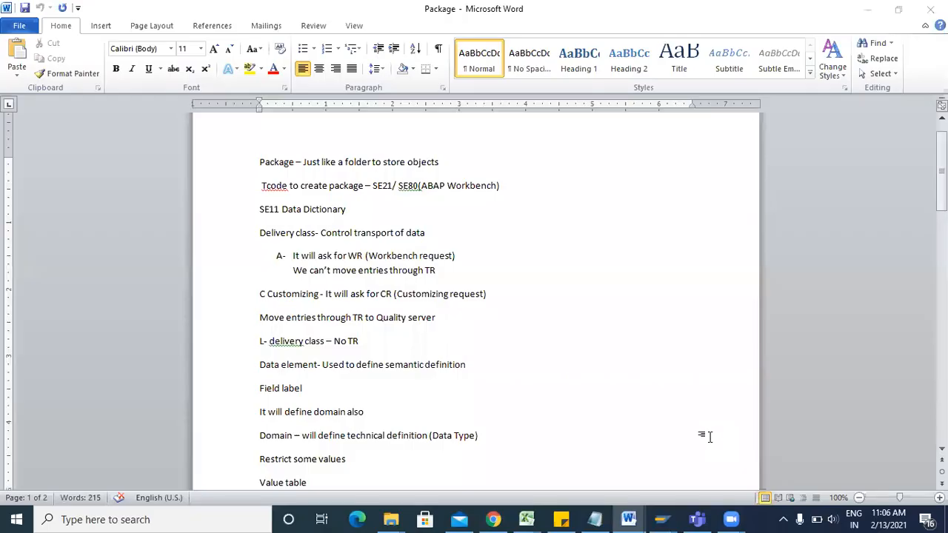
pyautogui.hotkey('ctrl', 'n')
# Write the note 'Package – SE21/SE80' in the new document, then return to SAP.
pyautogui.write('Pac')
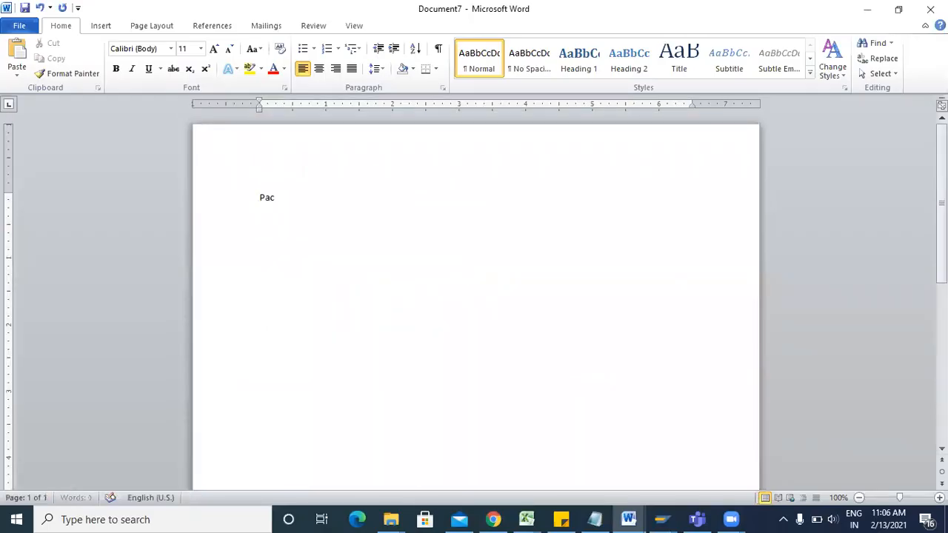
pyautogui.write('kage - SE21/SE80')
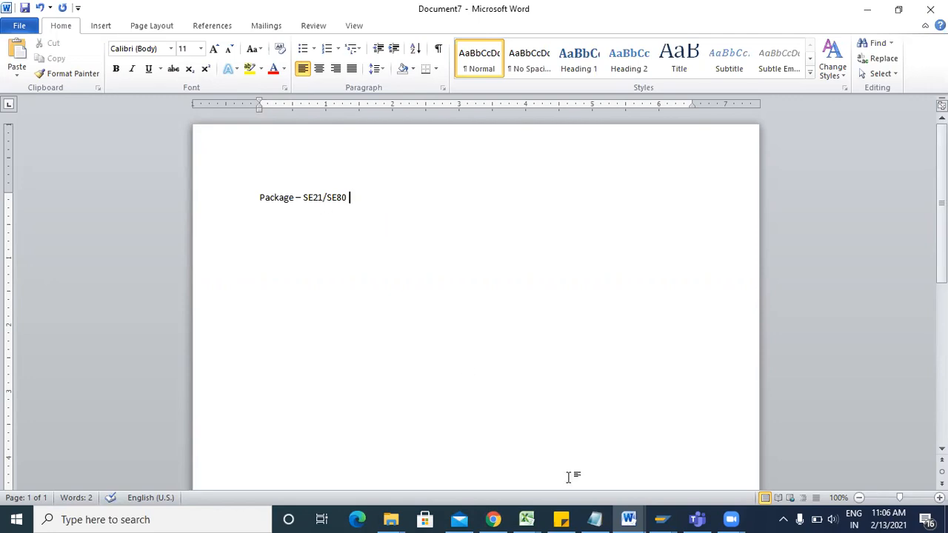
pyautogui.click(666, 518)
# Launch the Package Builder with SE21 and enter ZCUST as the package name.
pyautogui.click(723, 471)
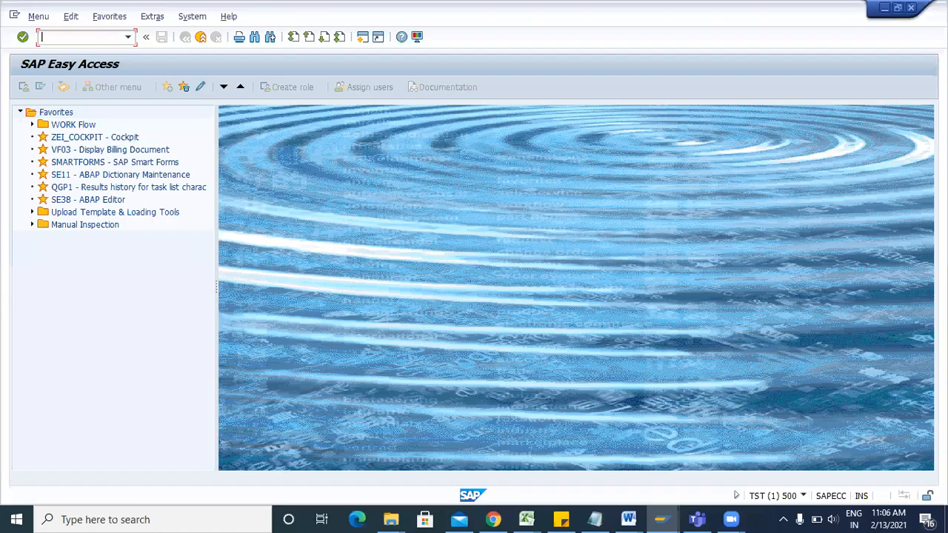
pyautogui.write('SE21')
pyautogui.press('Return')
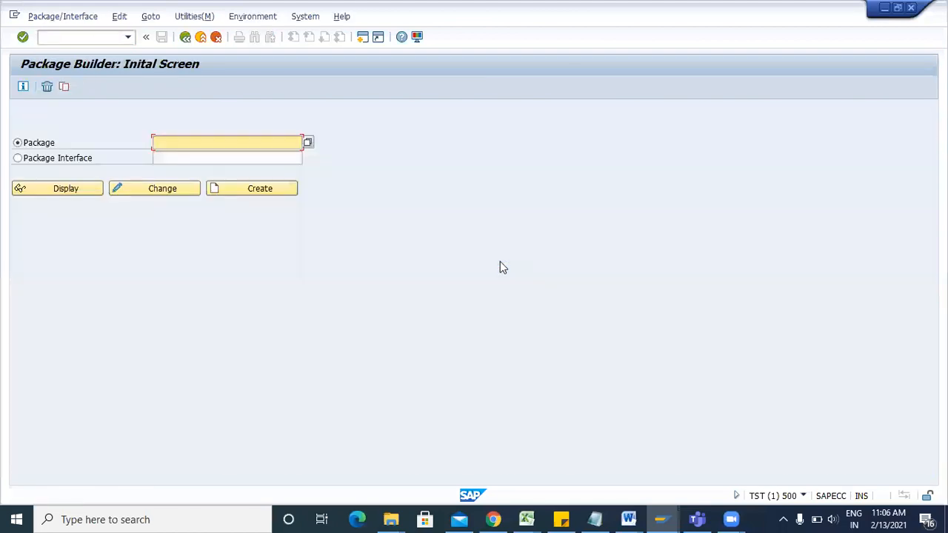
pyautogui.click(165, 146)
pyautogui.write('ZE')
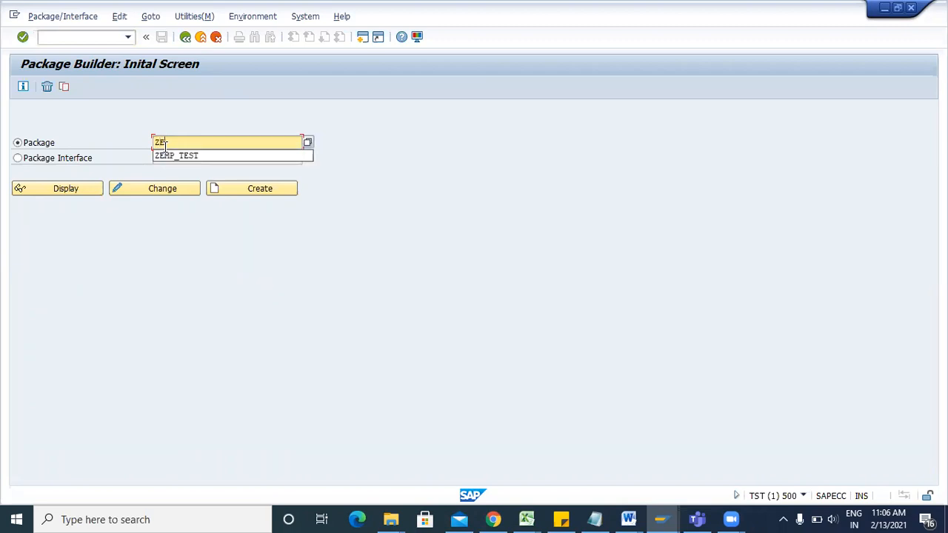
pyautogui.write('P')
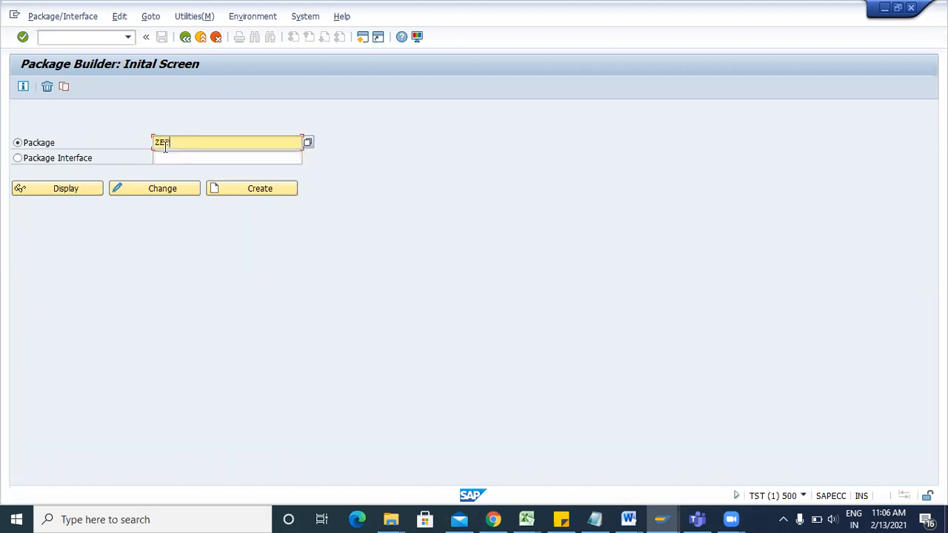
pyautogui.press('BackSpace')
pyautogui.press('BackSpace')
pyautogui.write('TEST')
# Create package ZCUST with short description 'Customer practice' and confirm its details.
pyautogui.click(242, 189)
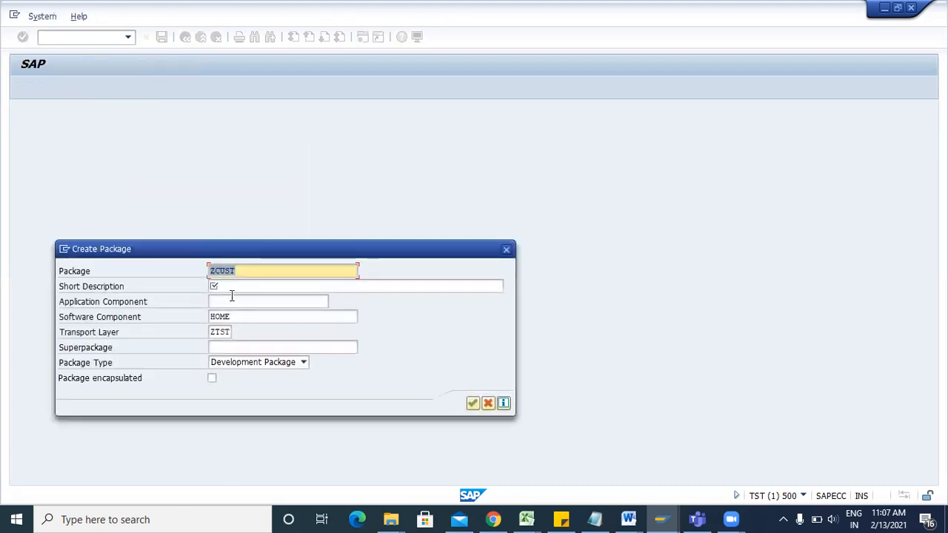
pyautogui.click(230, 288)
pyautogui.write('Cus')
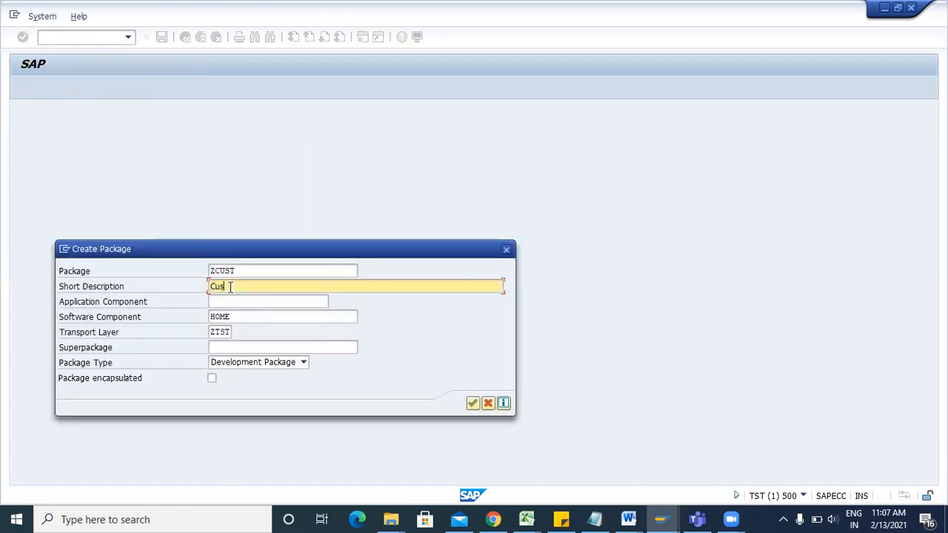
pyautogui.write('tomer pr')
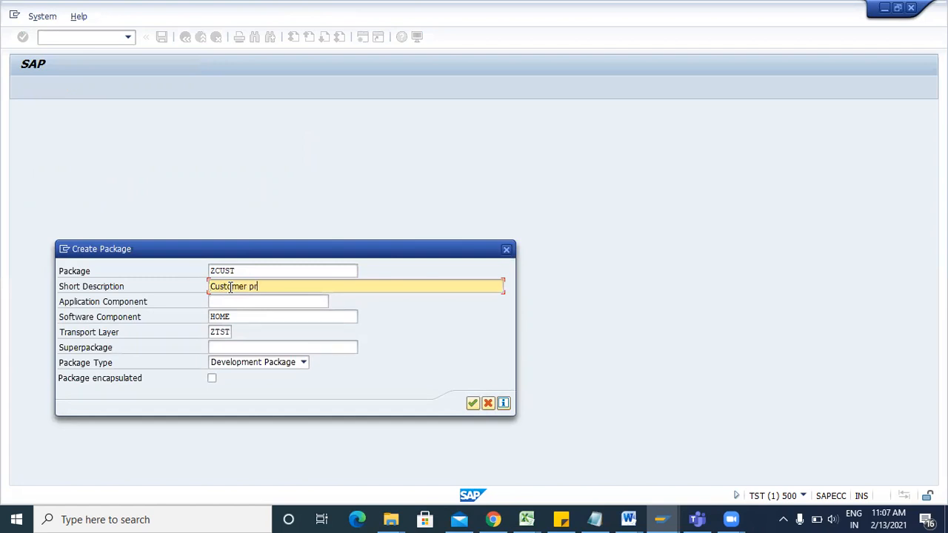
pyautogui.write('actice')
pyautogui.moveTo(293, 242); pyautogui.dragTo(291, 197)
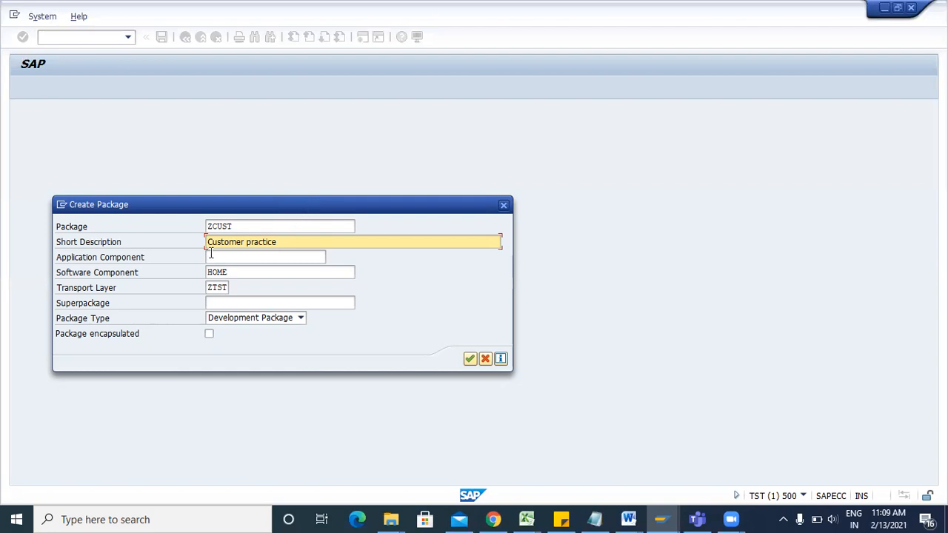
pyautogui.click(469, 359)
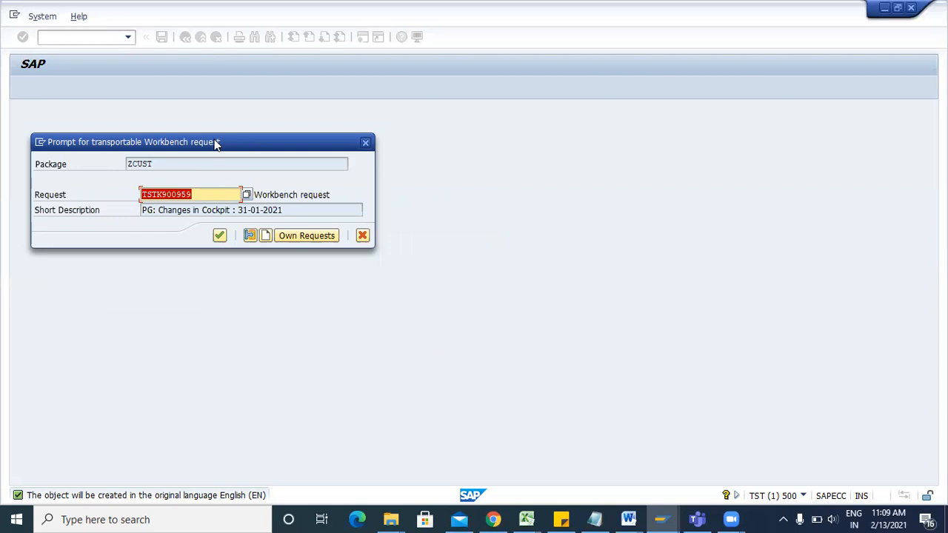
# Create a new workbench request 'Testing purpose' and save package ZCUST under it.
pyautogui.click(266, 235)
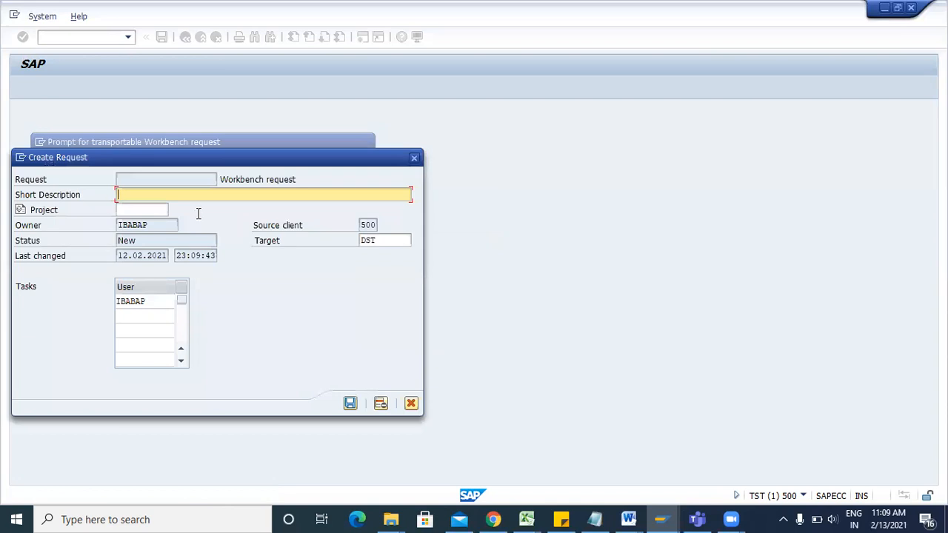
pyautogui.write('esting purpose')
pyautogui.press('Return')
pyautogui.press('Return')
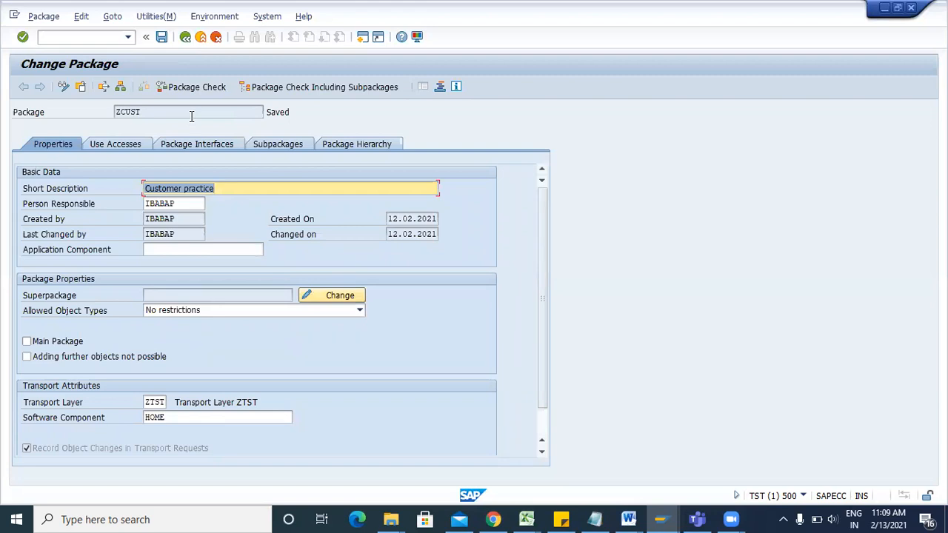
pyautogui.click(161, 37)
# Go back to SAP Easy Access and launch the Object Navigator with se80.
pyautogui.press('F3')
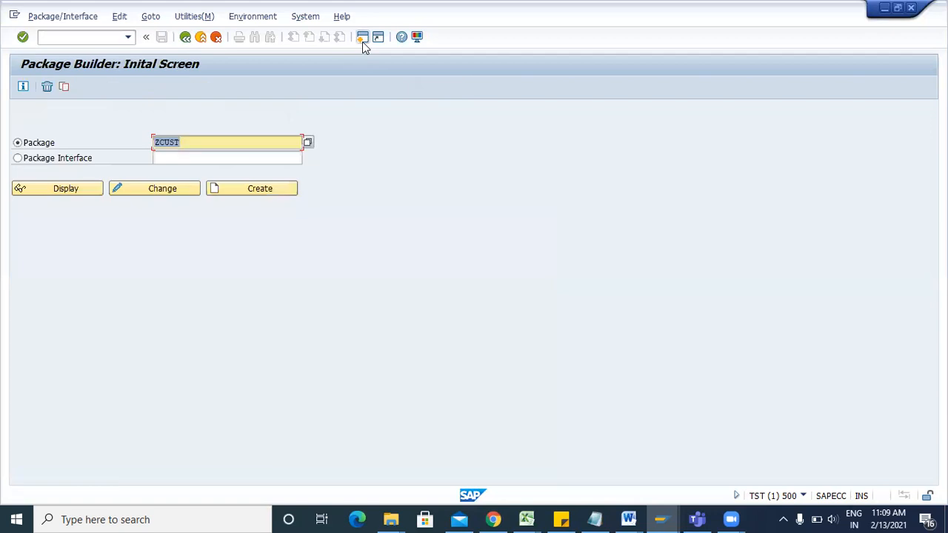
pyautogui.click(77, 191)
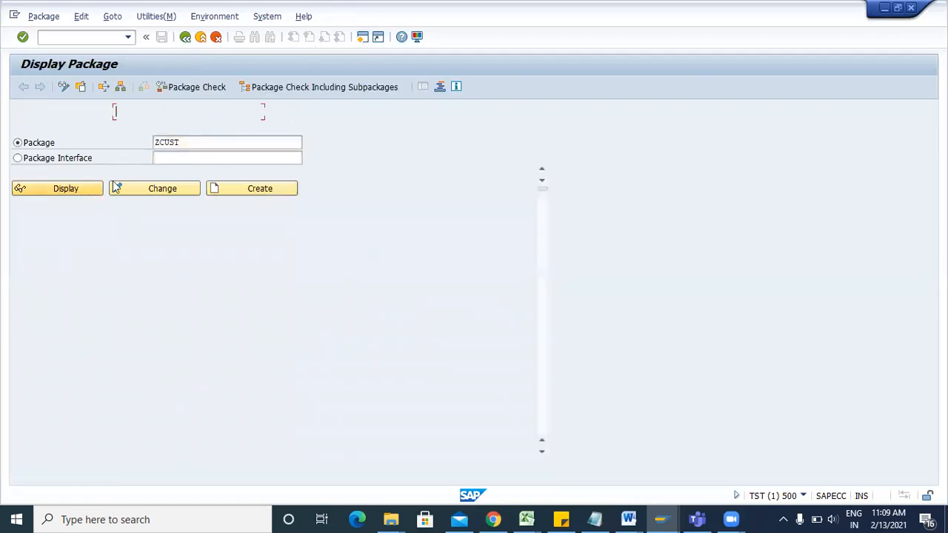
pyautogui.press('F3')
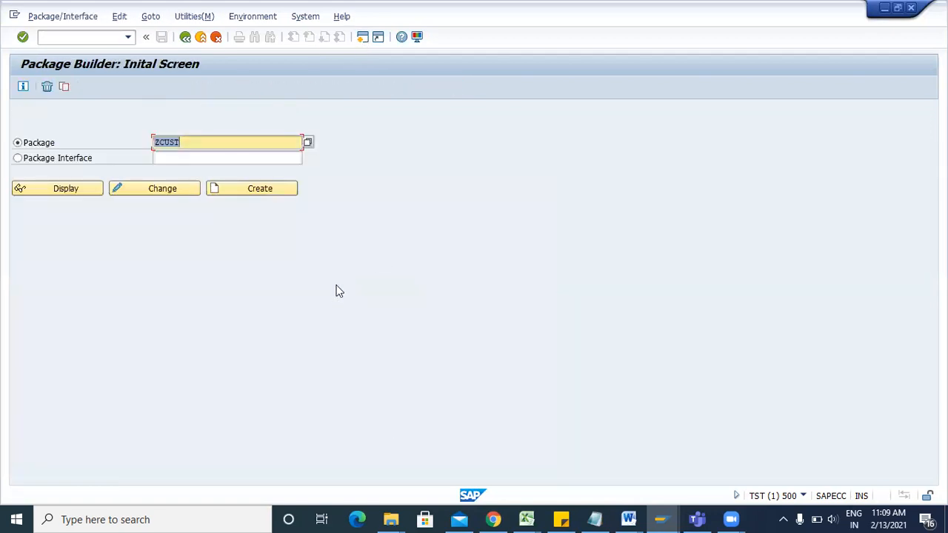
pyautogui.press('F3')
pyautogui.write('se80')
pyautogui.press('Return')
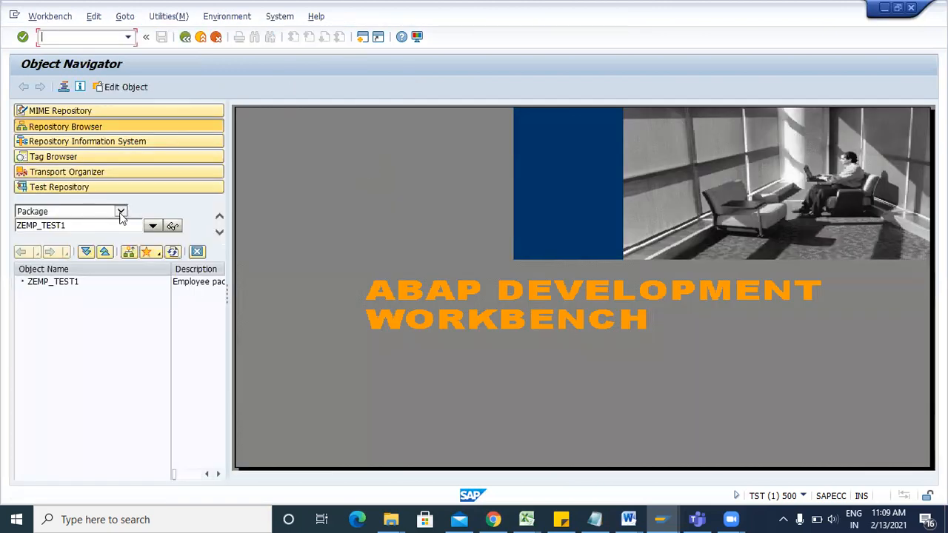
# Browse package ZCUST in the Object Navigator and open its package details.
pyautogui.click(121, 212)
pyautogui.click(34, 211)
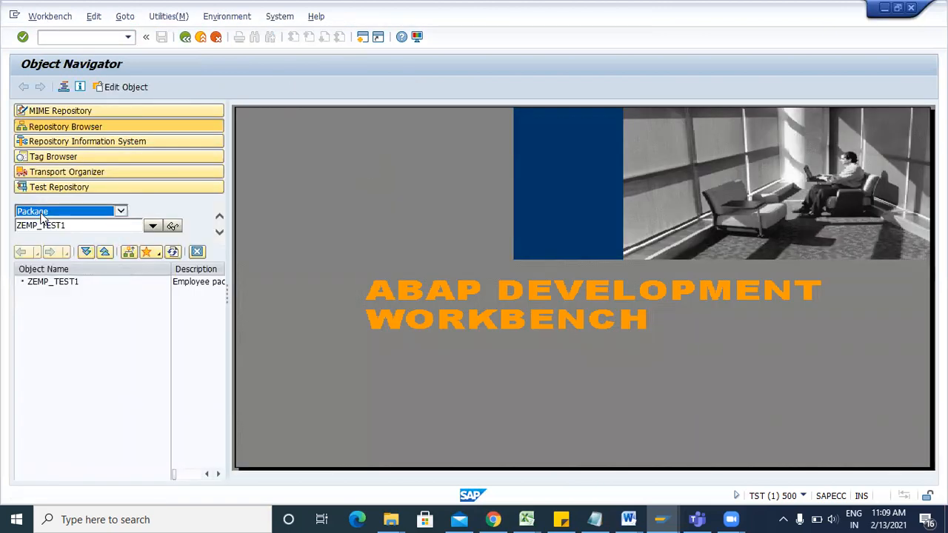
pyautogui.click(72, 226)
pyautogui.press('BackSpace')
pyautogui.press('BackSpace')
pyautogui.press('BackSpace')
pyautogui.press('BackSpace')
pyautogui.press('BackSpace')
pyautogui.press('BackSpace')
pyautogui.press('BackSpace')
pyautogui.press('BackSpace')
pyautogui.press('BackSpace')
pyautogui.write('cust')
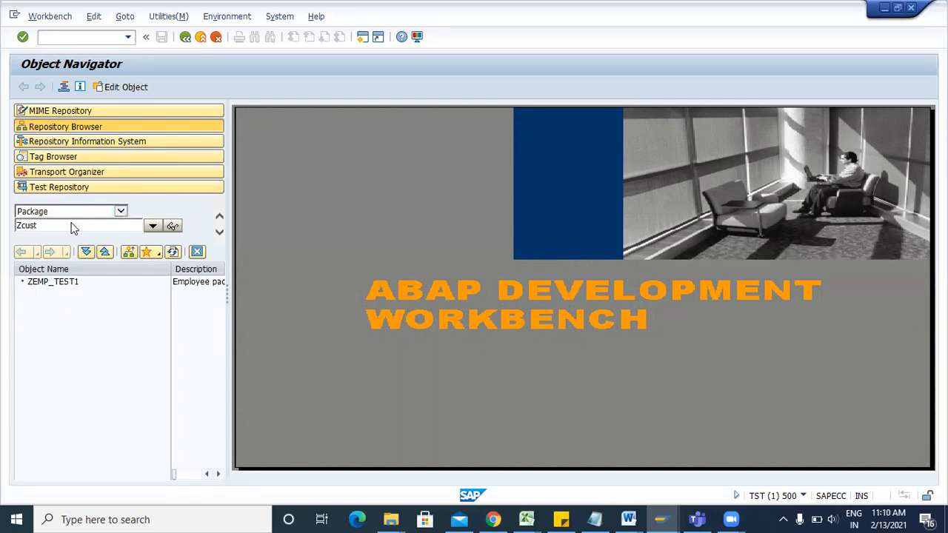
pyautogui.press('Return')
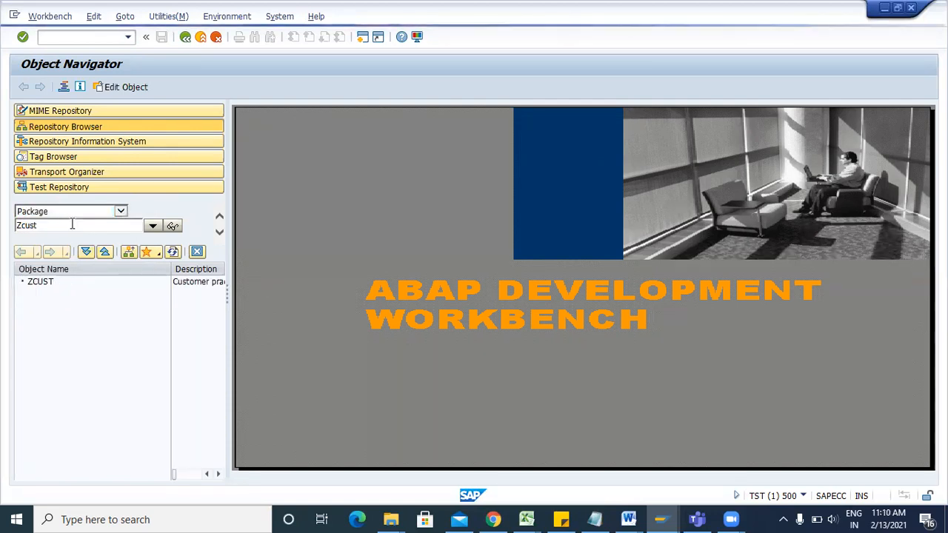
pyautogui.doubleClick(40, 282)
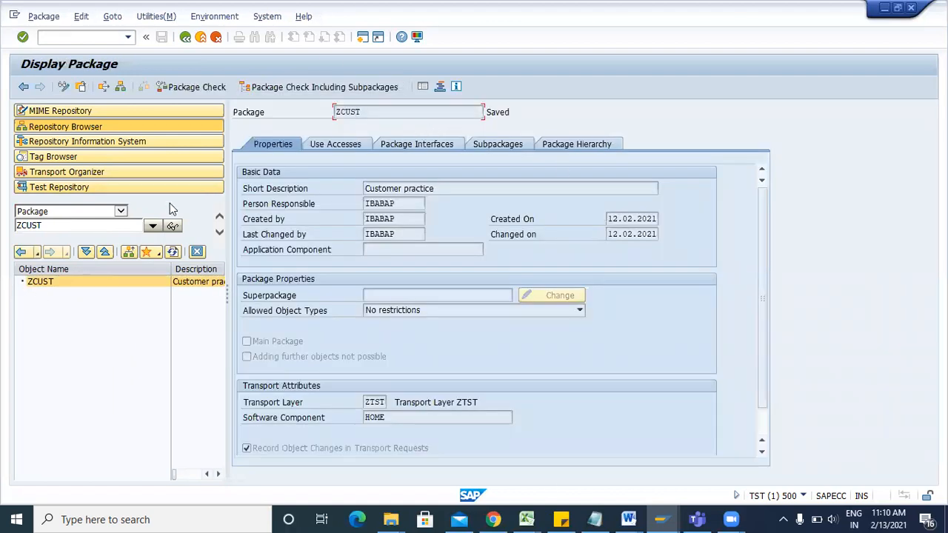
# Keep Package as the object type and begin entering the next package name.
pyautogui.click(120, 212)
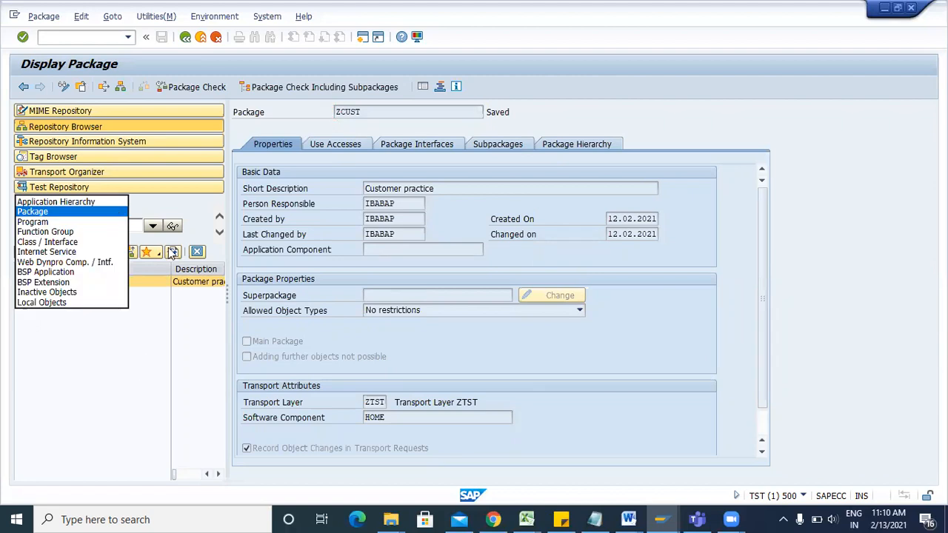
pyautogui.click(150, 214)
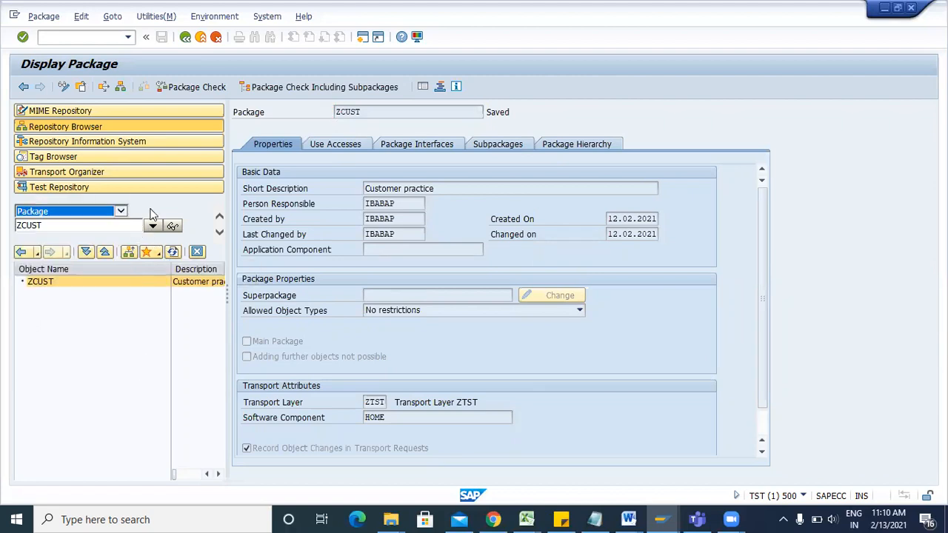
pyautogui.click(98, 225)
# Create package ZCUST1 described 'Customer test' and accept the proposed transport request.
pyautogui.write('1')
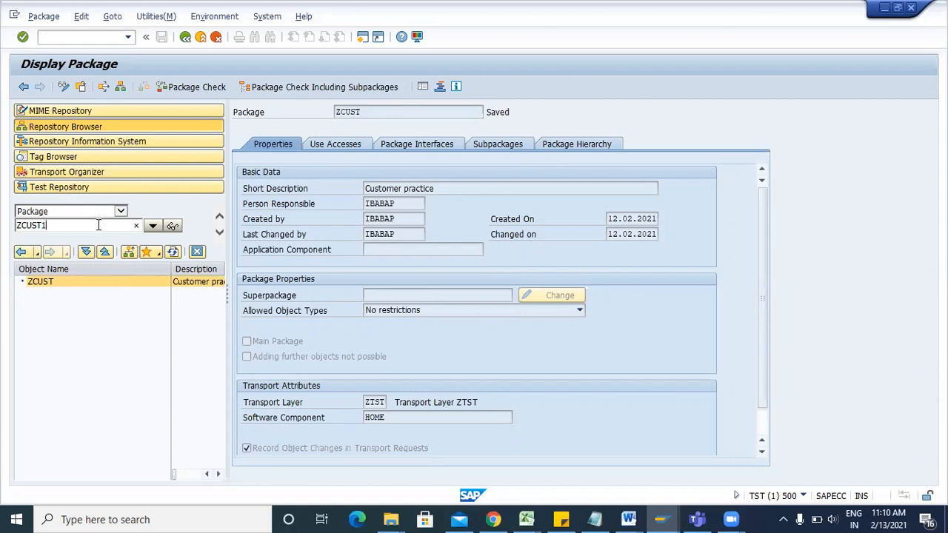
pyautogui.click(173, 225)
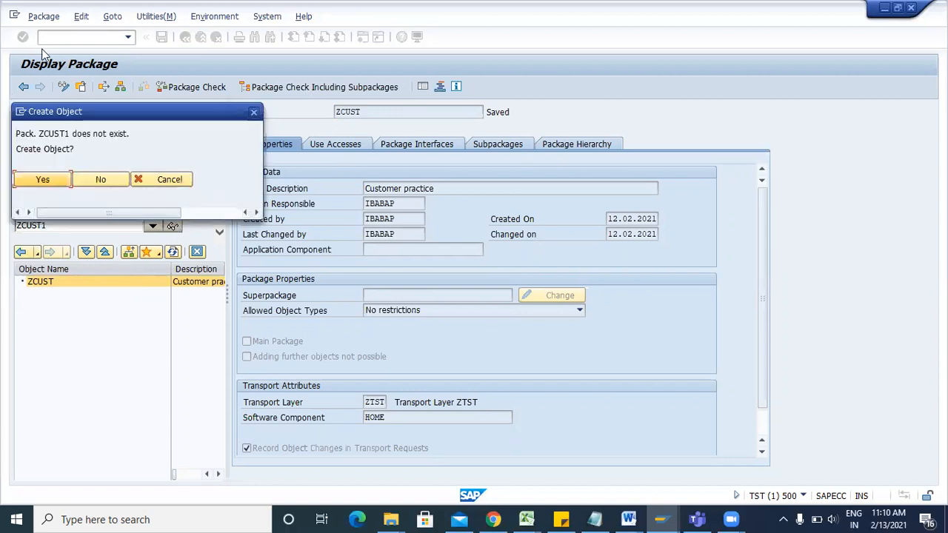
pyautogui.click(70, 179)
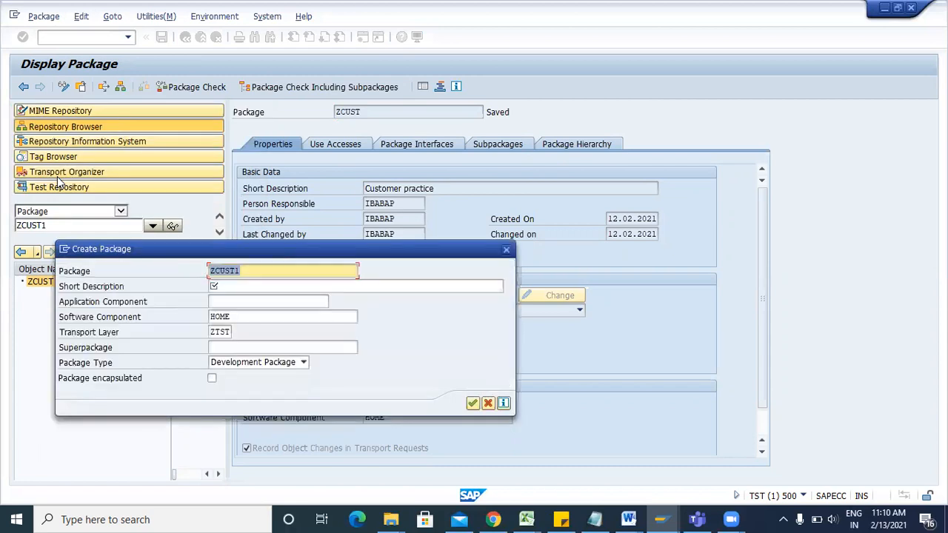
pyautogui.click(223, 284)
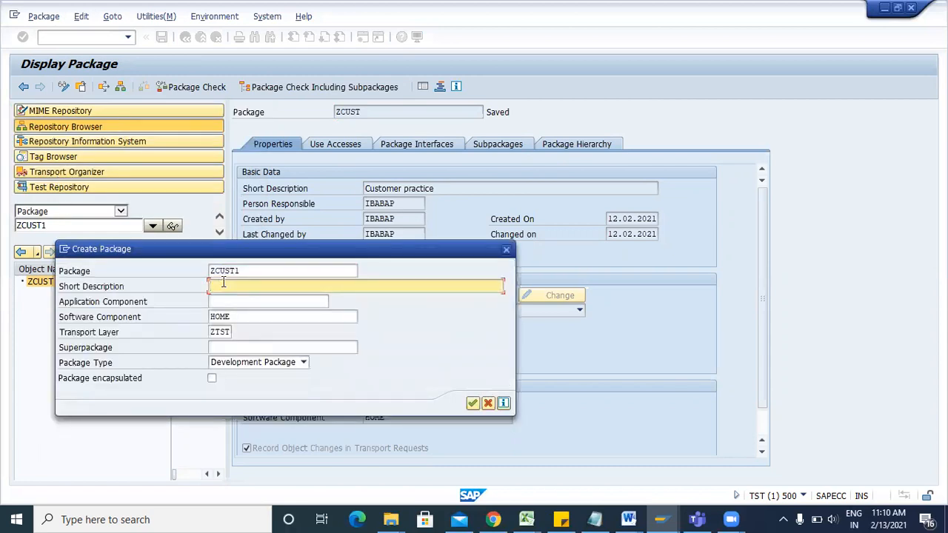
pyautogui.write('cu')
pyautogui.press('BackSpace')
pyautogui.write('Customer test')
pyautogui.click(473, 402)
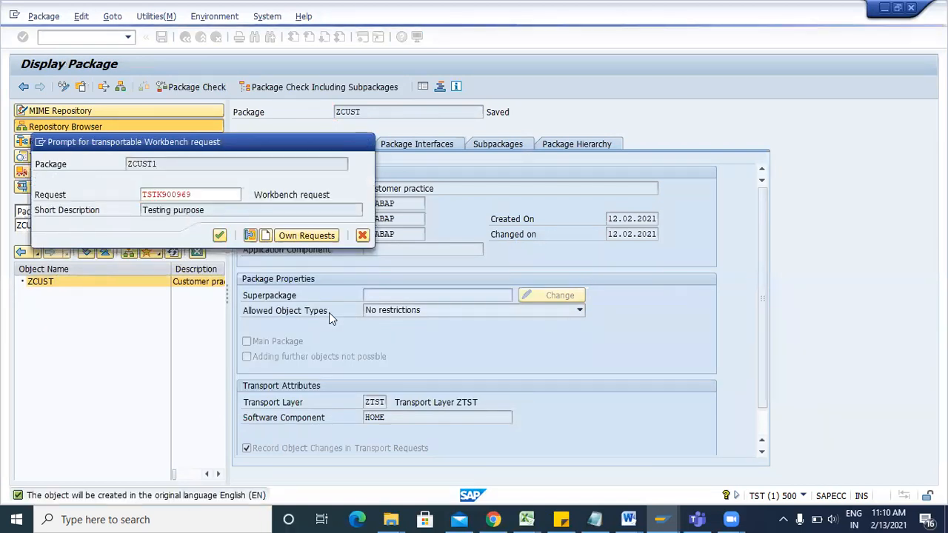
pyautogui.press('Return')
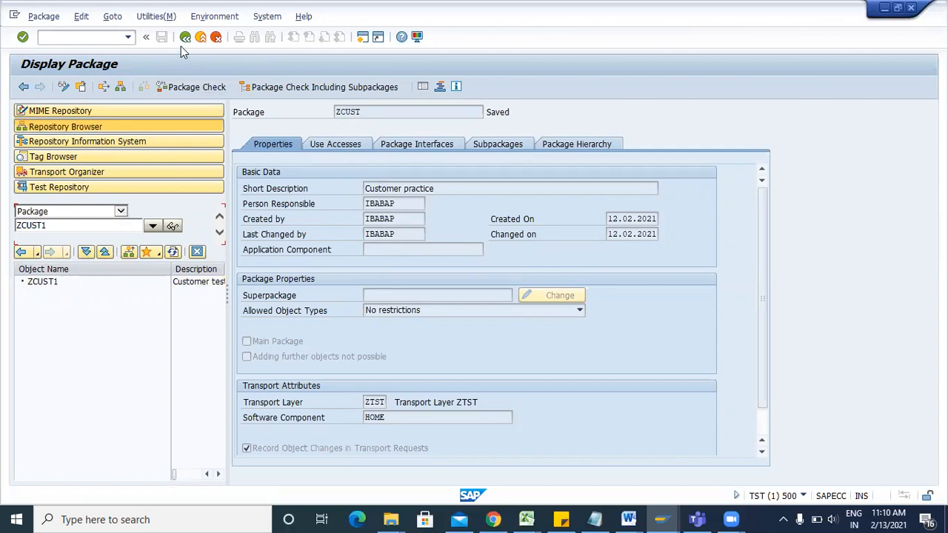
# Close the object-type list and back out of the package display to SAP Easy Access.
pyautogui.click(120, 211)
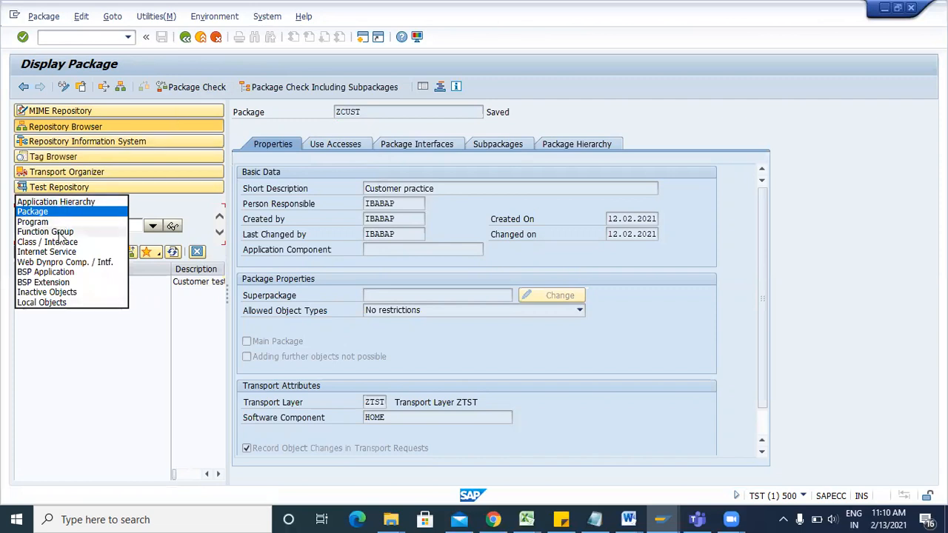
pyautogui.click(148, 217)
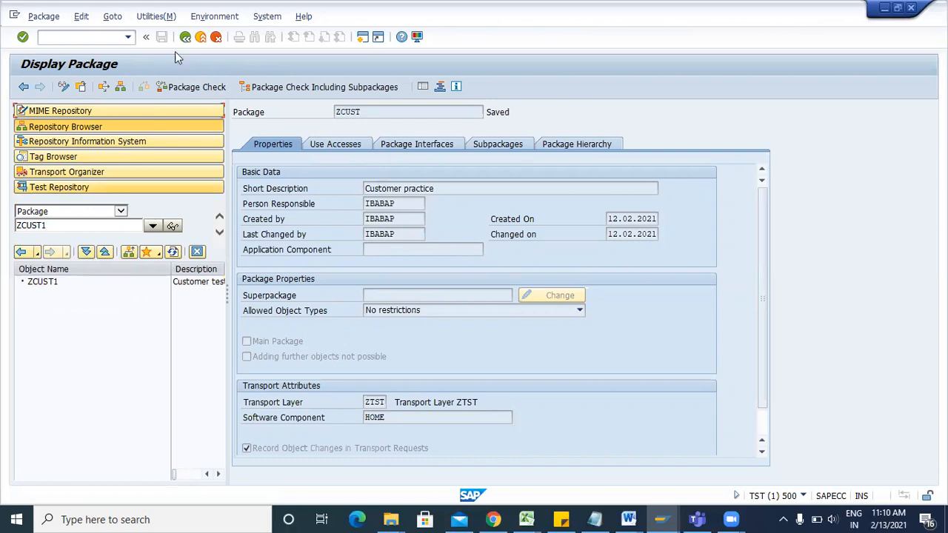
pyautogui.click(629, 518)
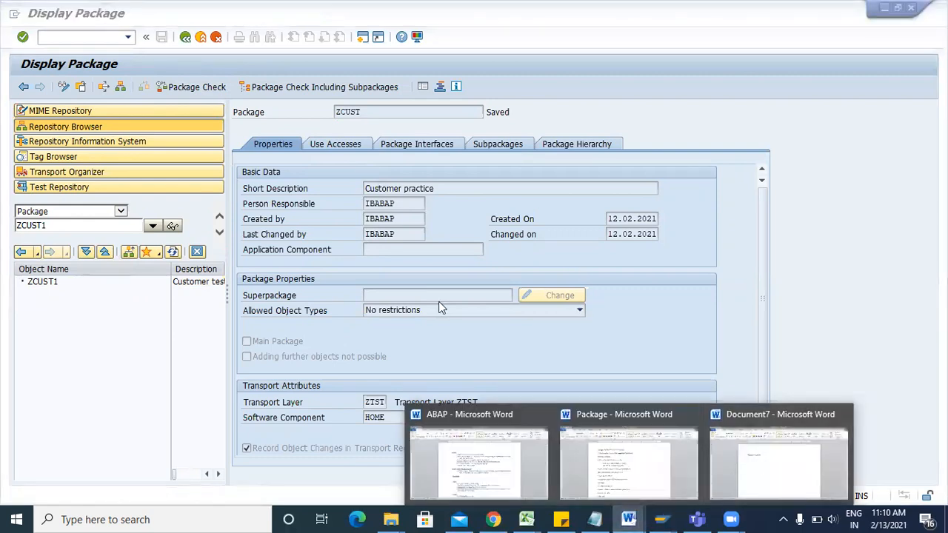
pyautogui.click(365, 314)
pyautogui.click(259, 131)
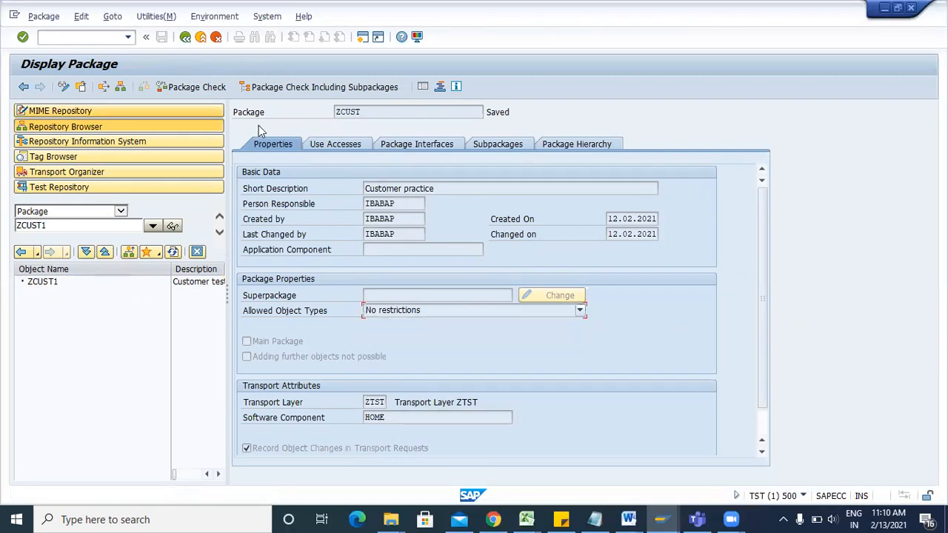
pyautogui.click(186, 37)
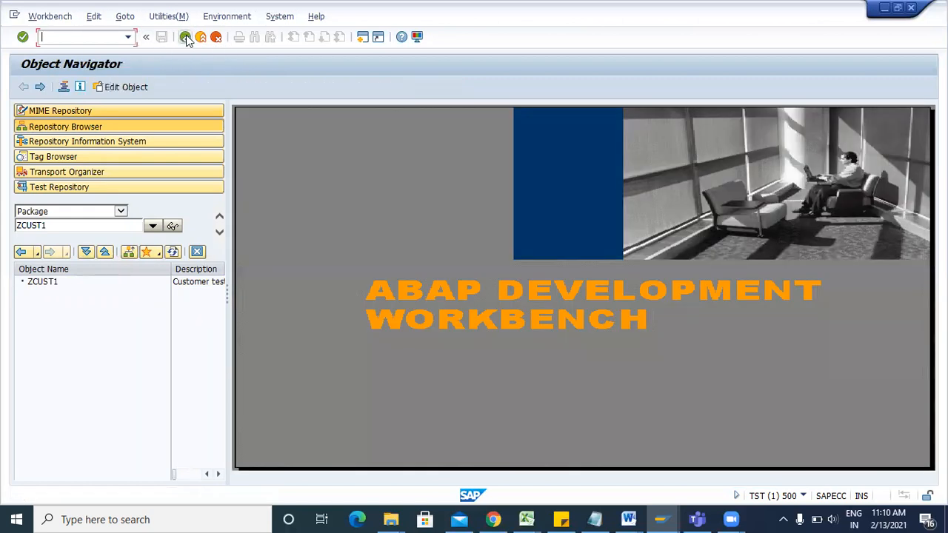
pyautogui.click(186, 38)
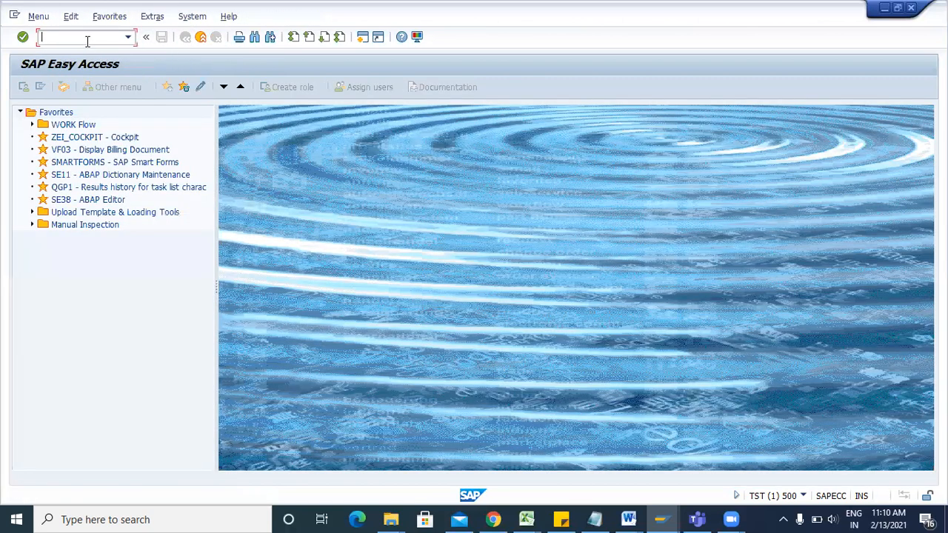
# In Document7, add the line 'Data dictionary - SE11' under the Package note, then return to SAP.
pyautogui.moveTo(628, 519)
pyautogui.click(758, 444)
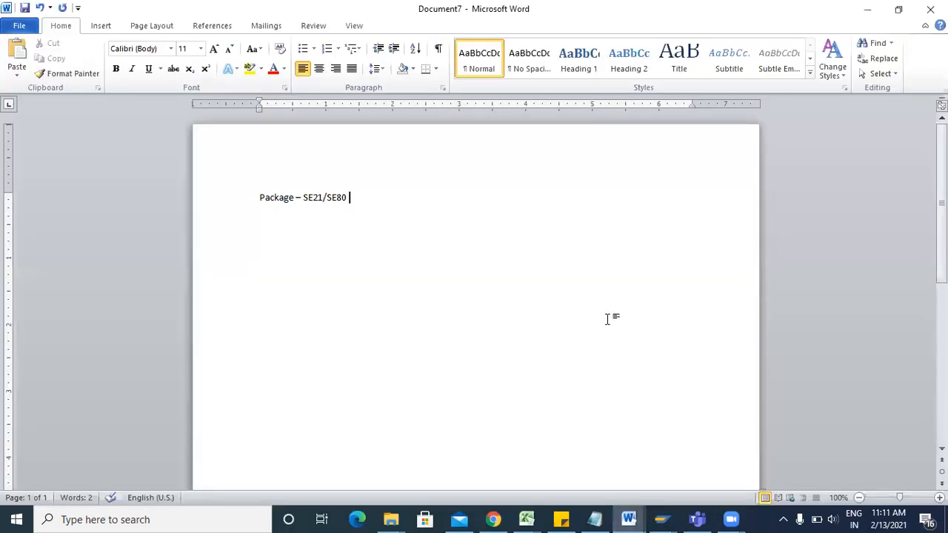
pyautogui.press('Return')
pyautogui.write('Data dictionat')
pyautogui.press('BackSpace')
pyautogui.press('BackSpace')
pyautogui.write('ary -')
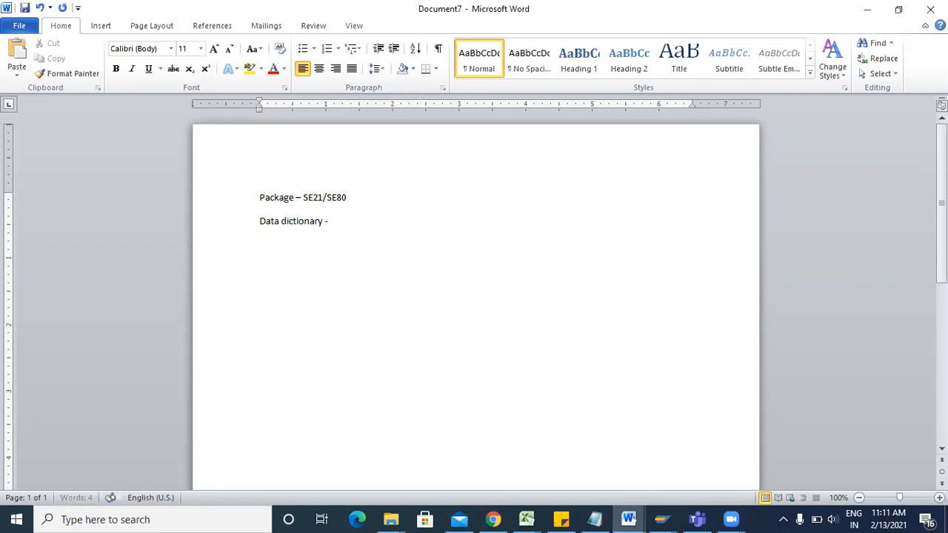
pyautogui.write(' SE11')
pyautogui.press('Return')
pyautogui.click(655, 517)
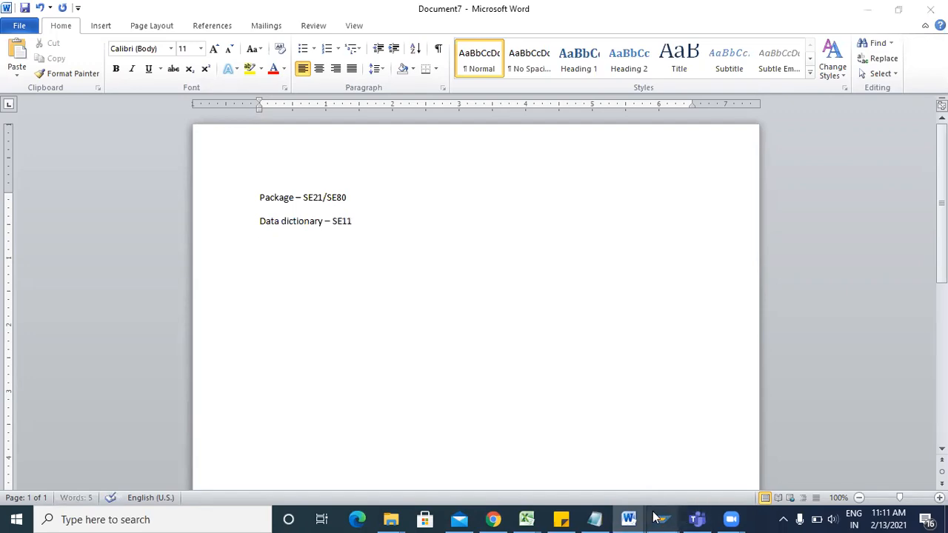
pyautogui.click(751, 457)
# Open the ABAP Dictionary with SE11 and try creating table Z_CUST, which is rejected.
pyautogui.write('SE11')
pyautogui.press('Return')
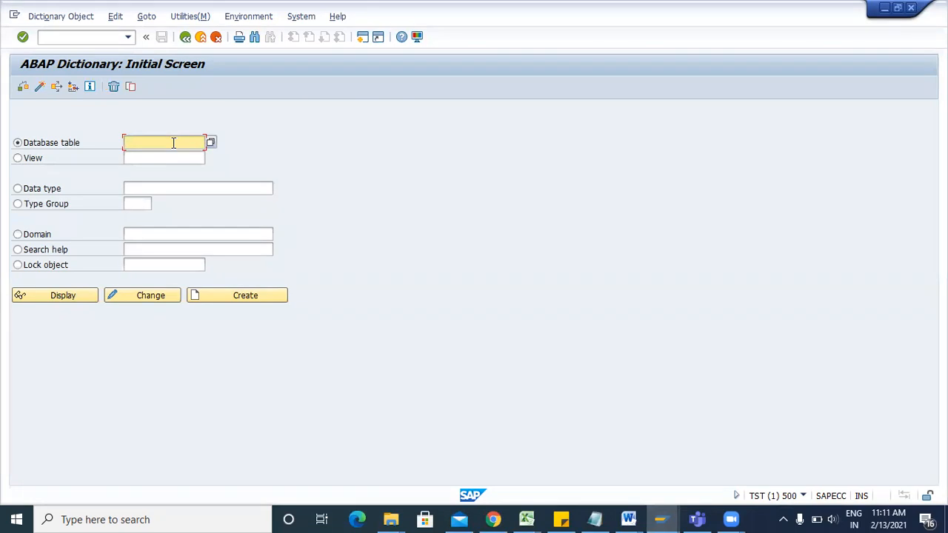
pyautogui.write('ZCUST')
pyautogui.press('BackSpace')
pyautogui.press('BackSpace')
pyautogui.press('BackSpace')
pyautogui.write('_CUST')
pyautogui.click(245, 295)
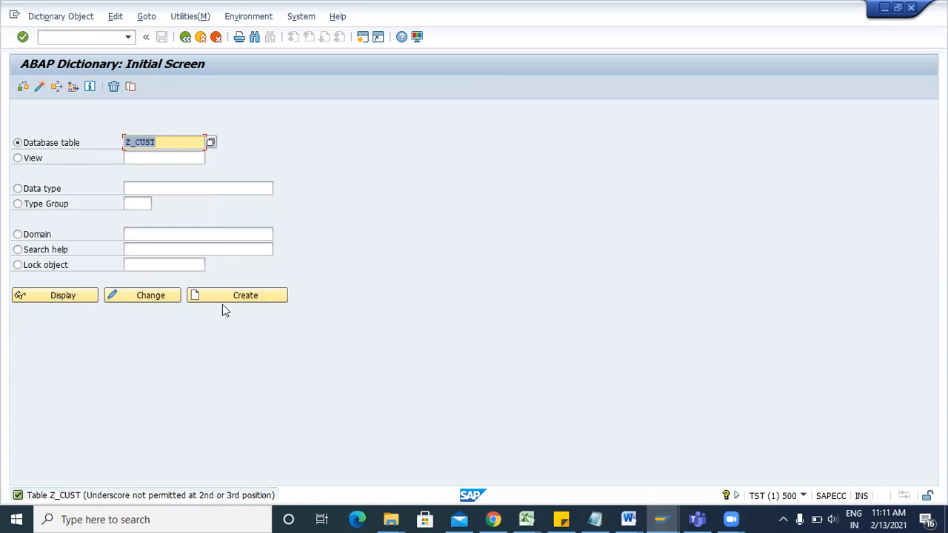
# Enter ZCUST_TEST as the database table name and create it.
pyautogui.write('Z_')
pyautogui.press('BackSpace')
pyautogui.write('CUST')
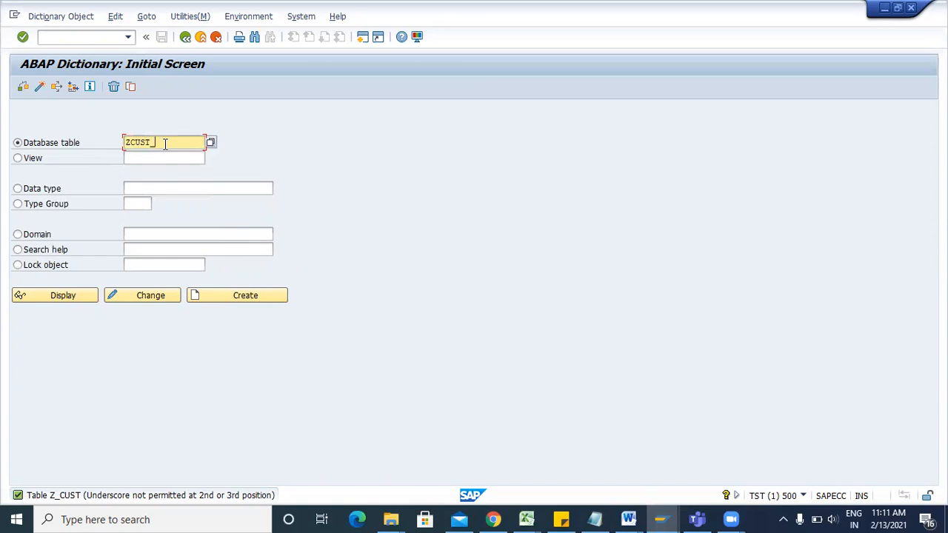
pyautogui.write('_TEST')
pyautogui.click(213, 296)
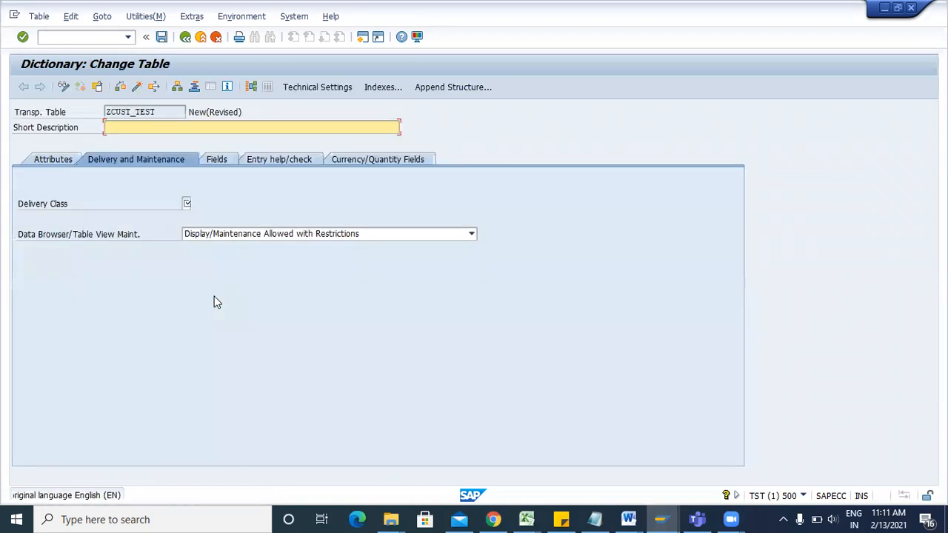
# Describe ZCUST_TEST as 'Customer table', set delivery class A, and review its attributes.
pyautogui.write('Customer p')
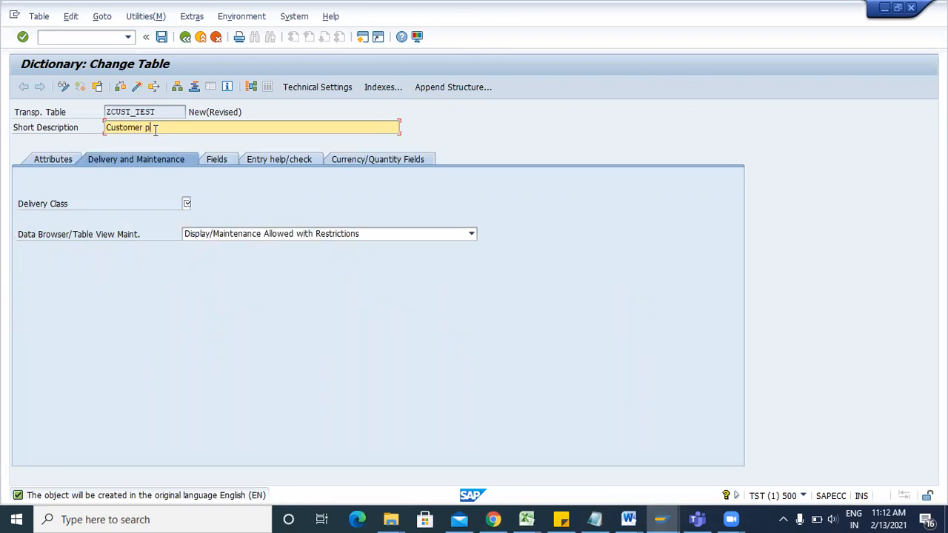
pyautogui.press('BackSpace')
pyautogui.press('BackSpace')
pyautogui.write('table')
pyautogui.click(186, 203)
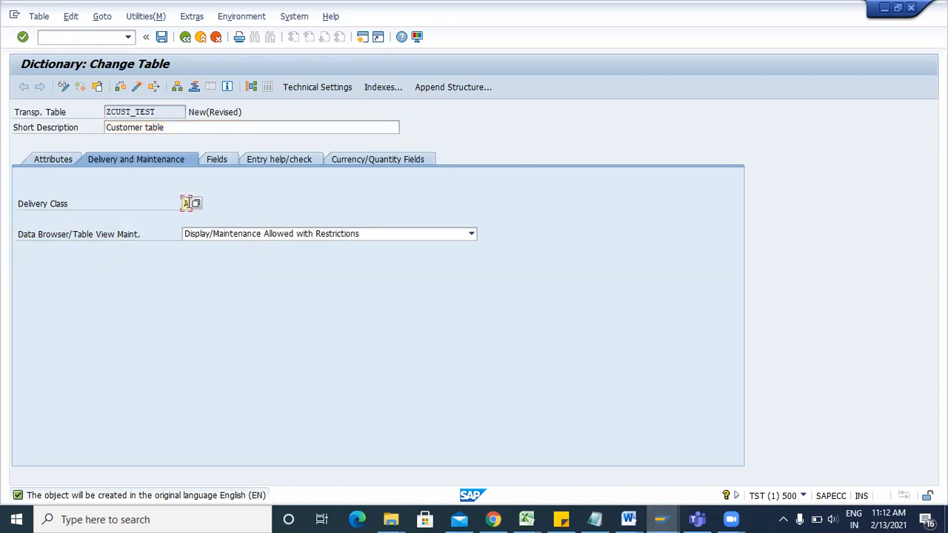
pyautogui.click(54, 160)
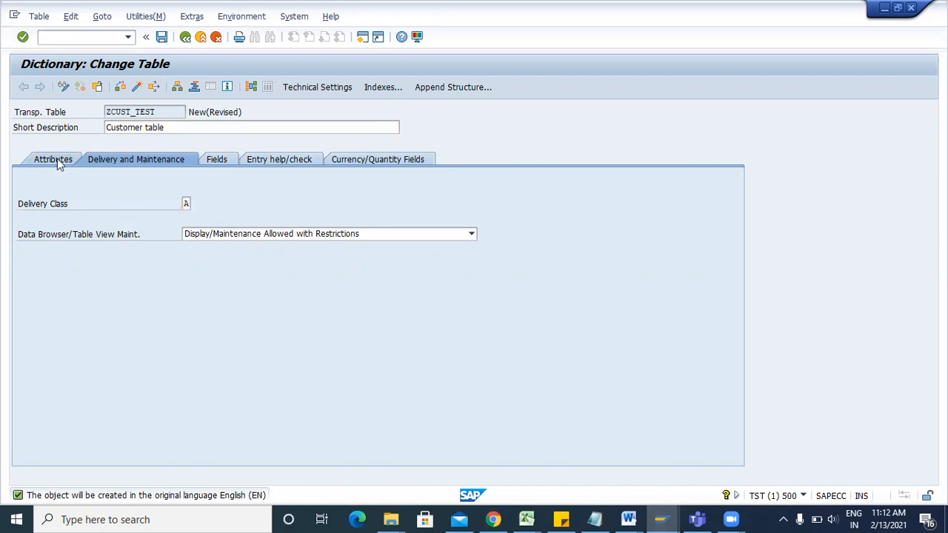
pyautogui.click(154, 205)
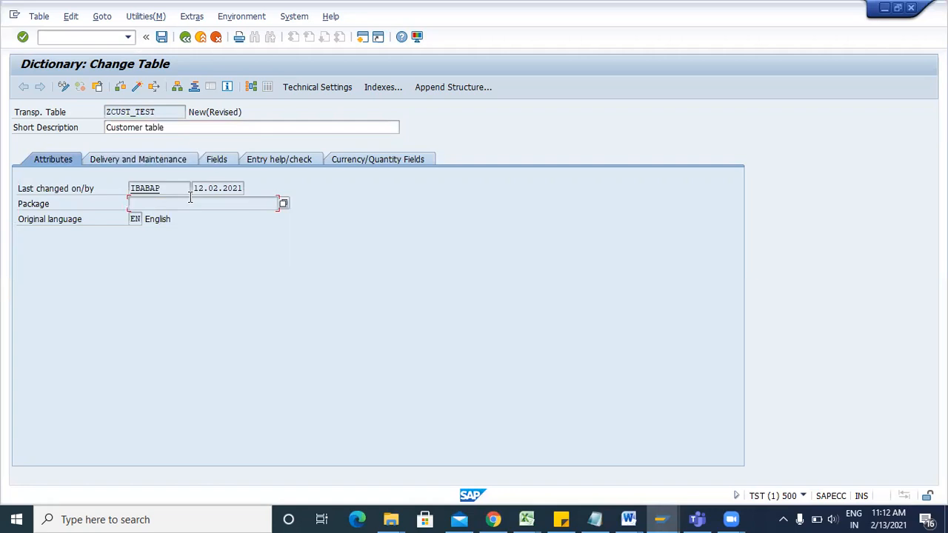
pyautogui.click(166, 160)
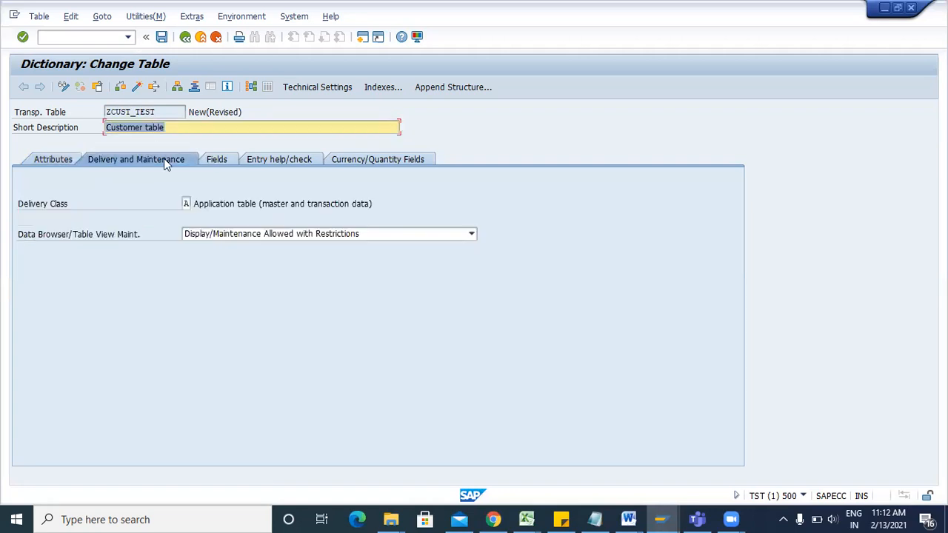
# Save ZCUST_TEST as a local object and verify its package shows $TMP.
pyautogui.click(162, 37)
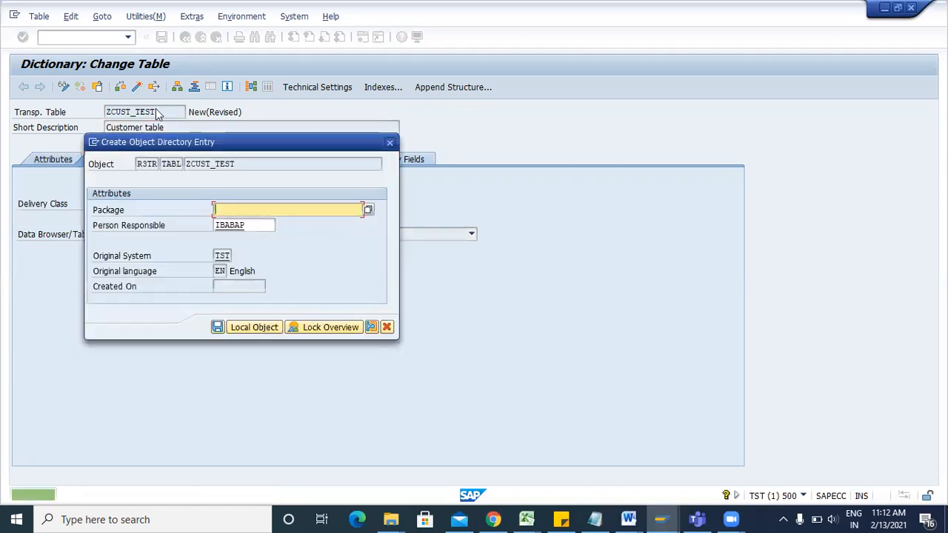
pyautogui.click(250, 328)
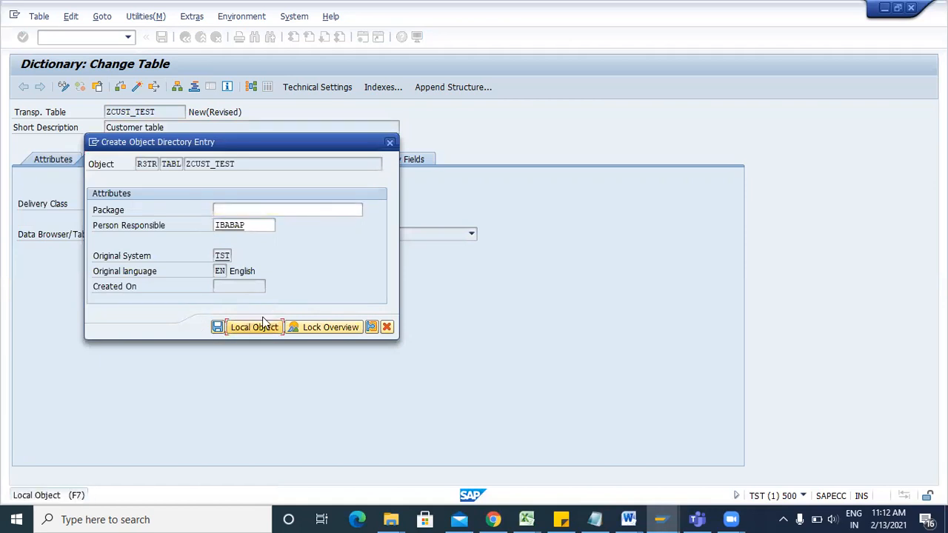
pyautogui.click(263, 325)
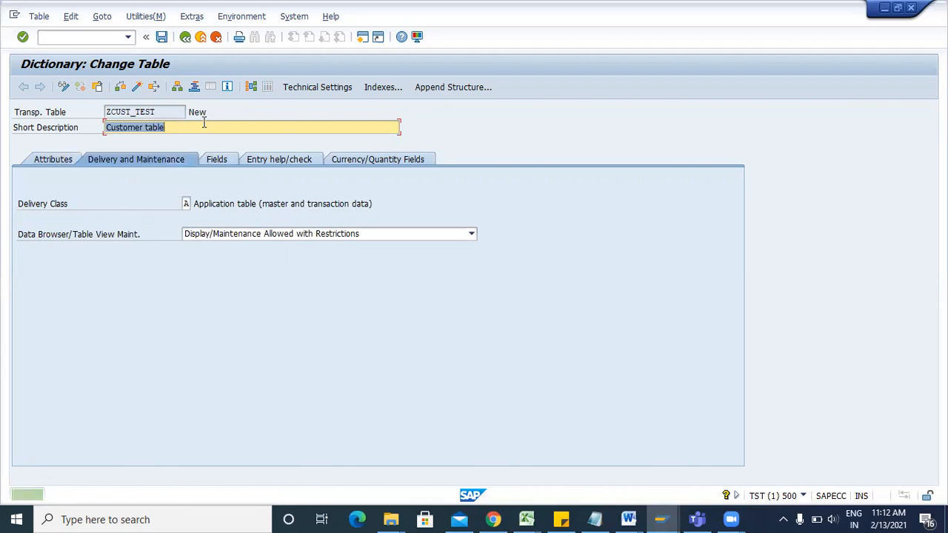
pyautogui.click(65, 162)
pyautogui.moveTo(153, 204); pyautogui.dragTo(122, 207)
pyautogui.click(156, 210)
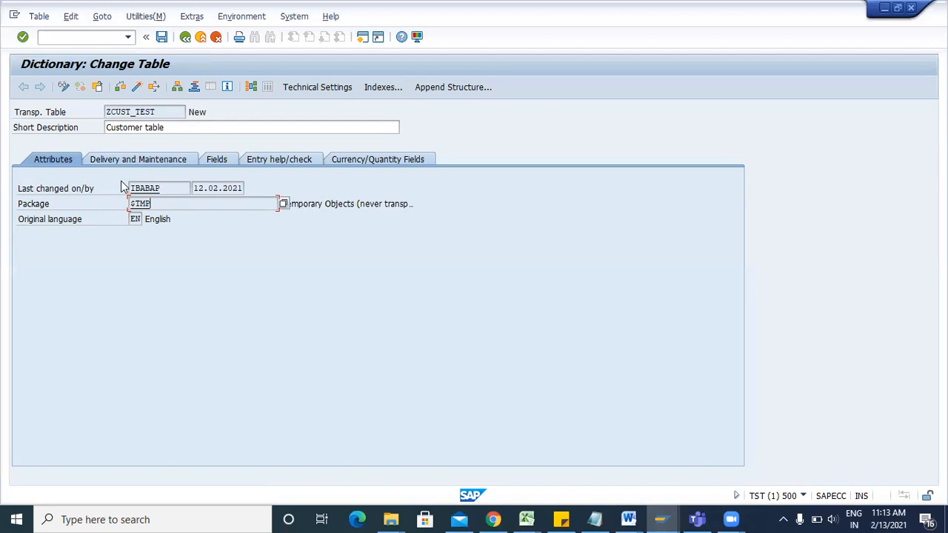
# Reassign ZCUST_TEST from $TMP to package ZCUST under the Testing purpose workbench request.
pyautogui.moveTo(171, 203); pyautogui.dragTo(124, 207)
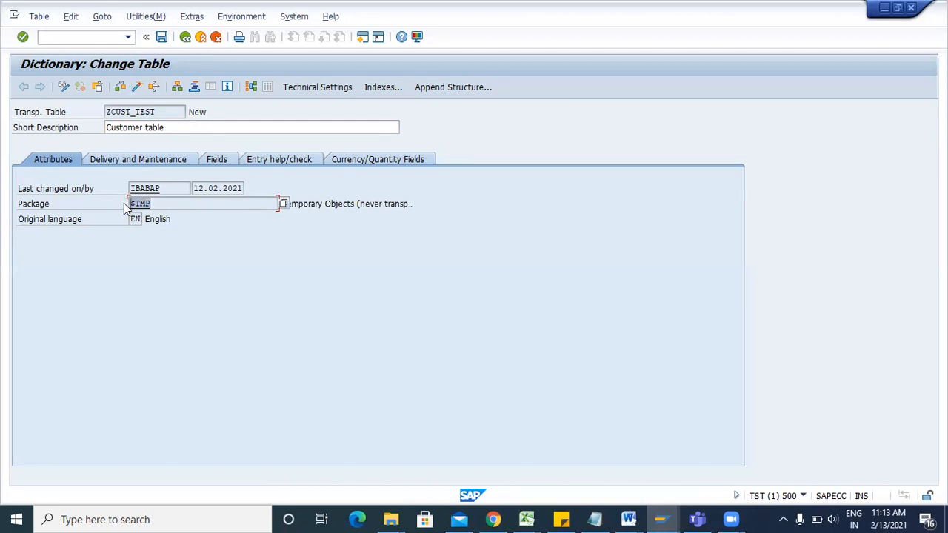
pyautogui.click(138, 18)
pyautogui.moveTo(109, 17)
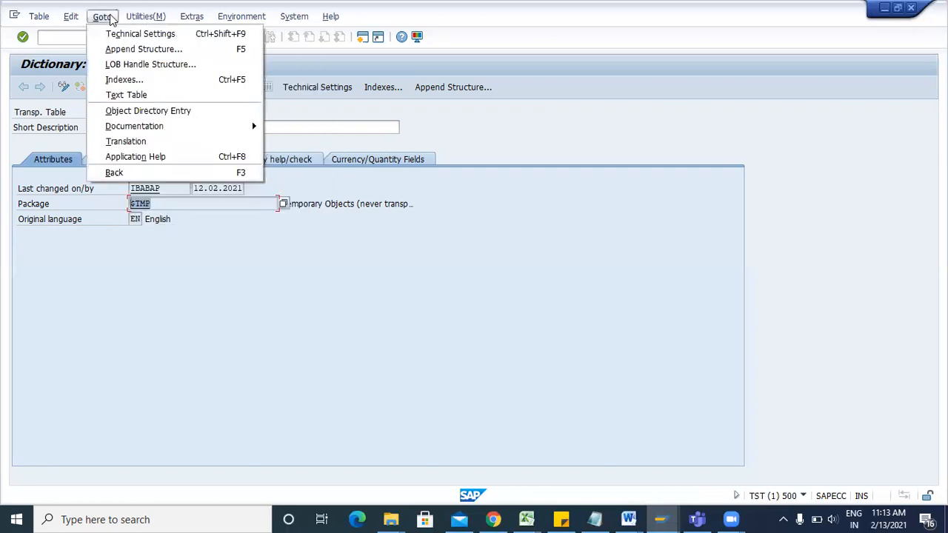
pyautogui.click(142, 113)
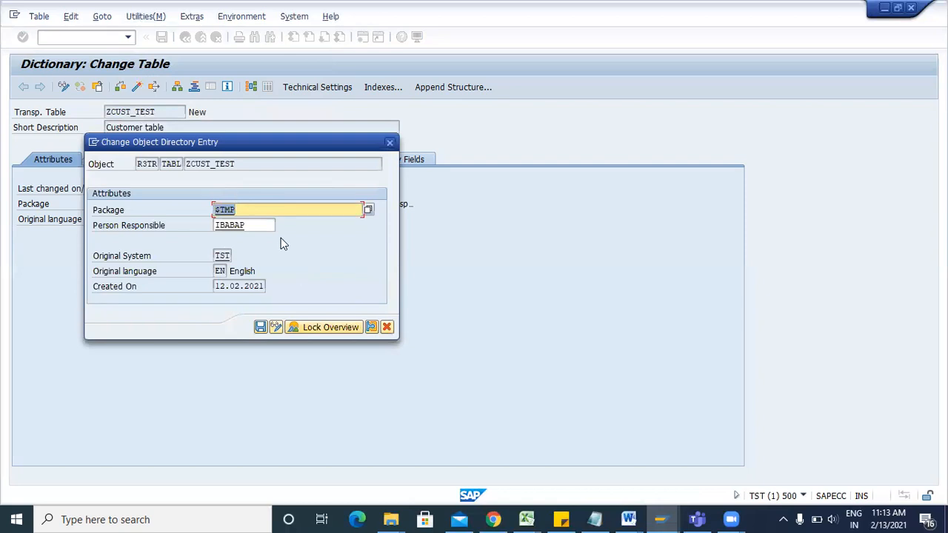
pyautogui.write('zcust')
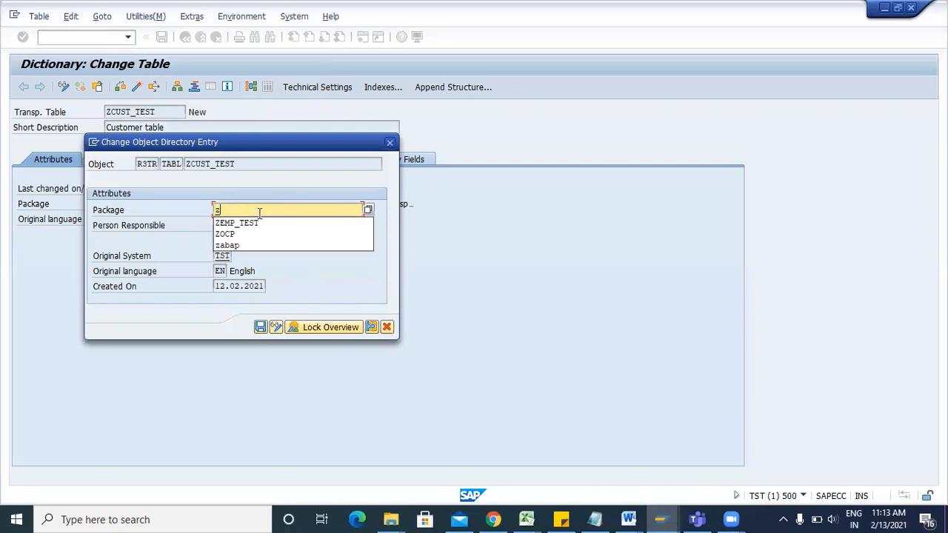
pyautogui.click(260, 327)
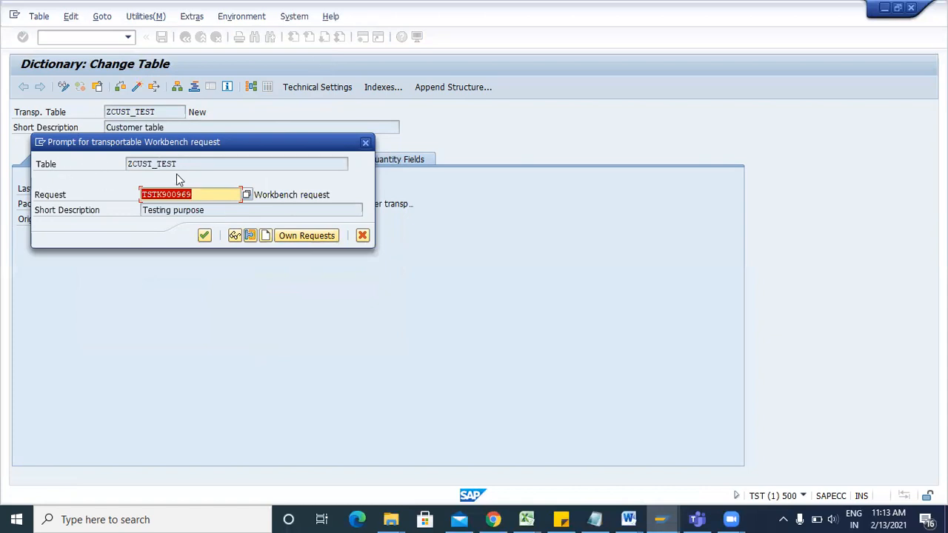
pyautogui.click(204, 236)
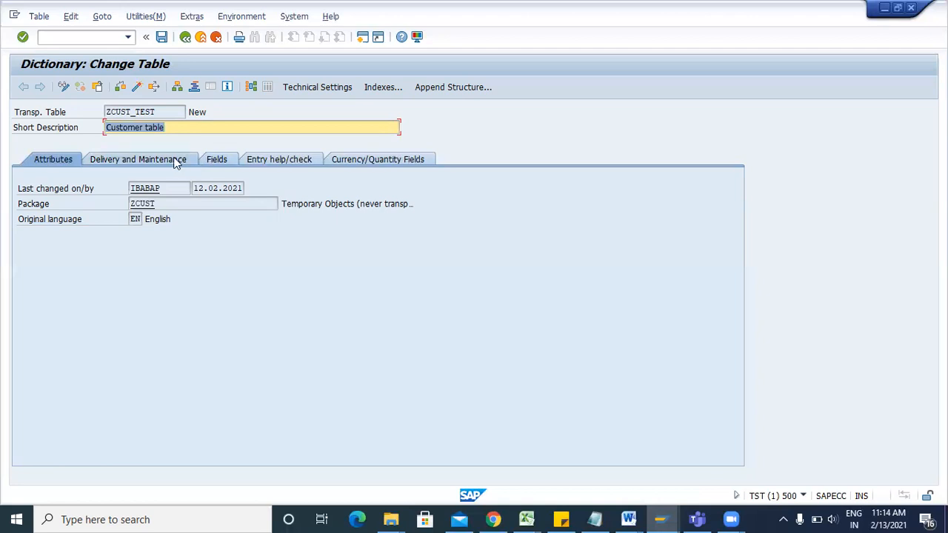
# View the table's delivery and maintenance settings, then bring the Document7 notes forward.
pyautogui.click(176, 161)
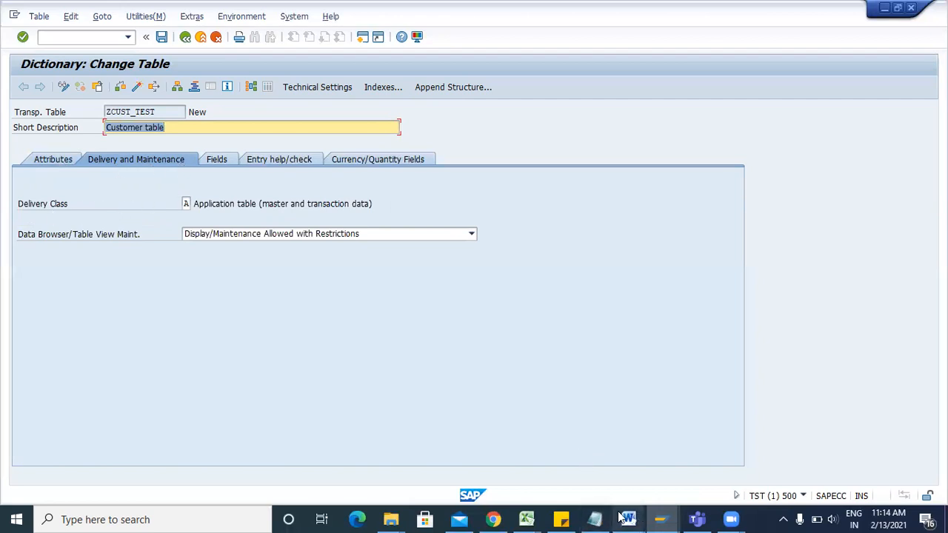
pyautogui.moveTo(626, 518)
pyautogui.click(762, 443)
# Write 'Delivery class - Used to control the transport of data' in the notes.
pyautogui.write('Delivery class')
pyautogui.press('Return')
pyautogui.write('-')
pyautogui.press('Return')
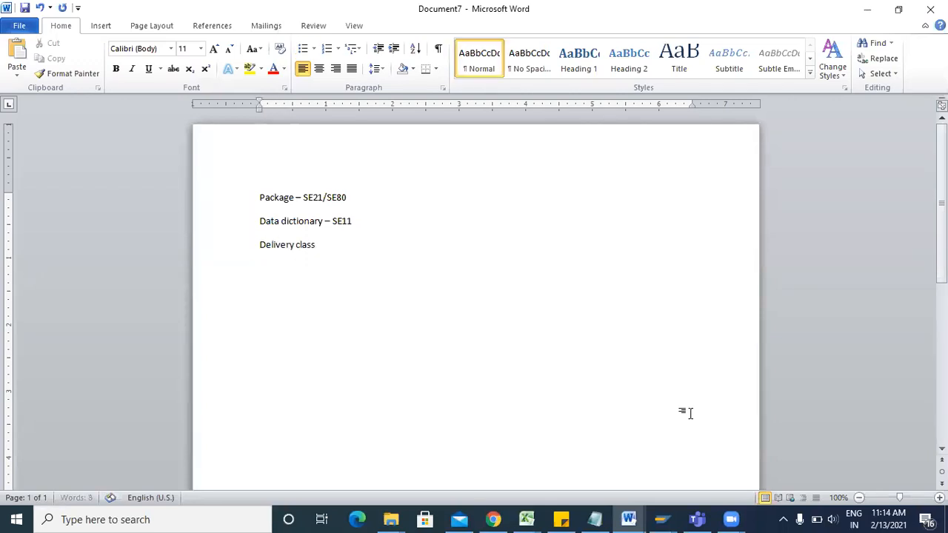
pyautogui.press('BackSpace')
pyautogui.write('- Used to control the transport of data')
# List delivery classes A, C and L on separate lines below it.
pyautogui.press('Return')
pyautogui.write('A')
pyautogui.press('Return')
pyautogui.write('C')
pyautogui.press('Return')
pyautogui.write('L')
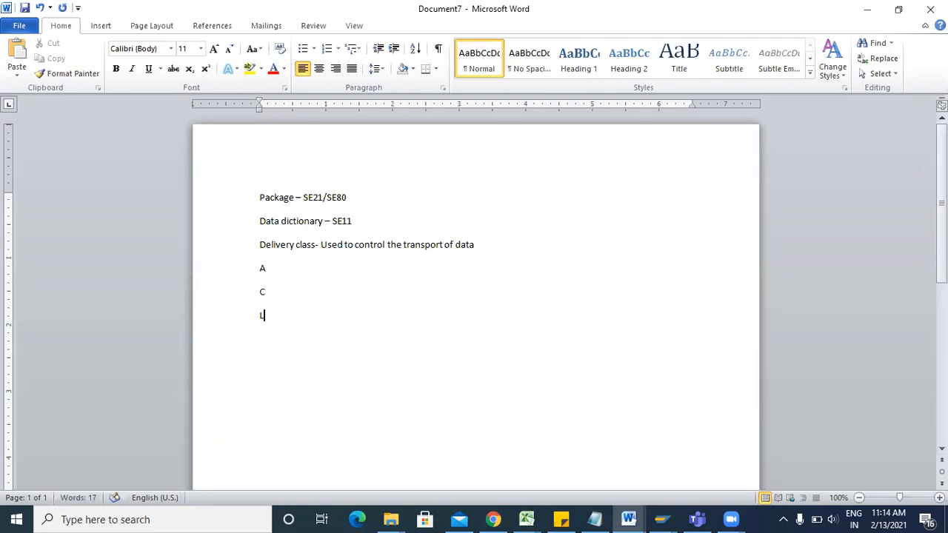
pyautogui.hotkey('alt', 'Tab')
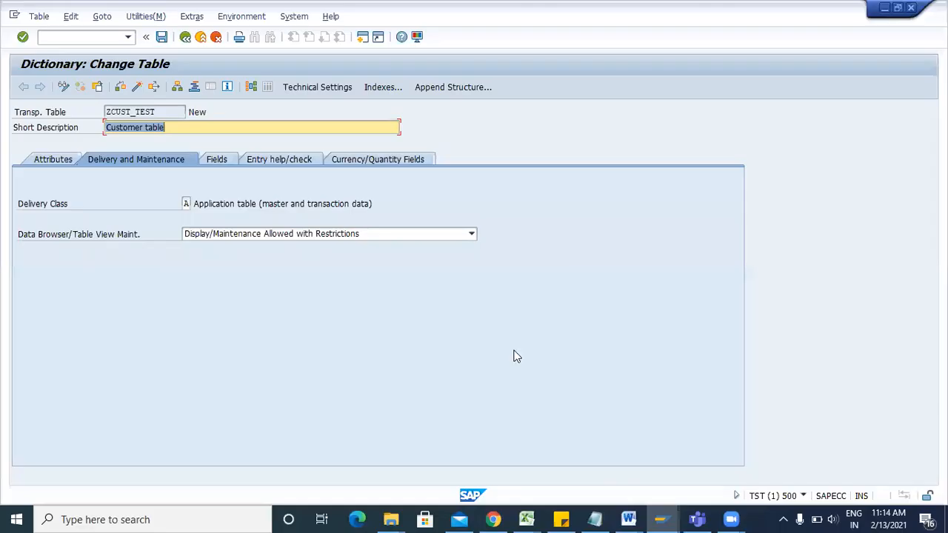
# Review the delivery class value list for ZCUST_TEST, keeping class A, and return to Word.
pyautogui.click(192, 203)
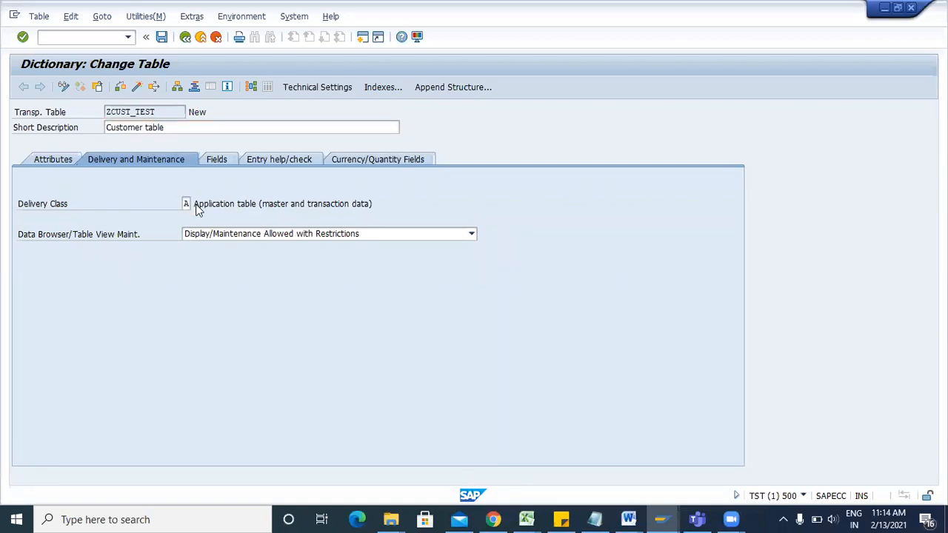
pyautogui.click(186, 205)
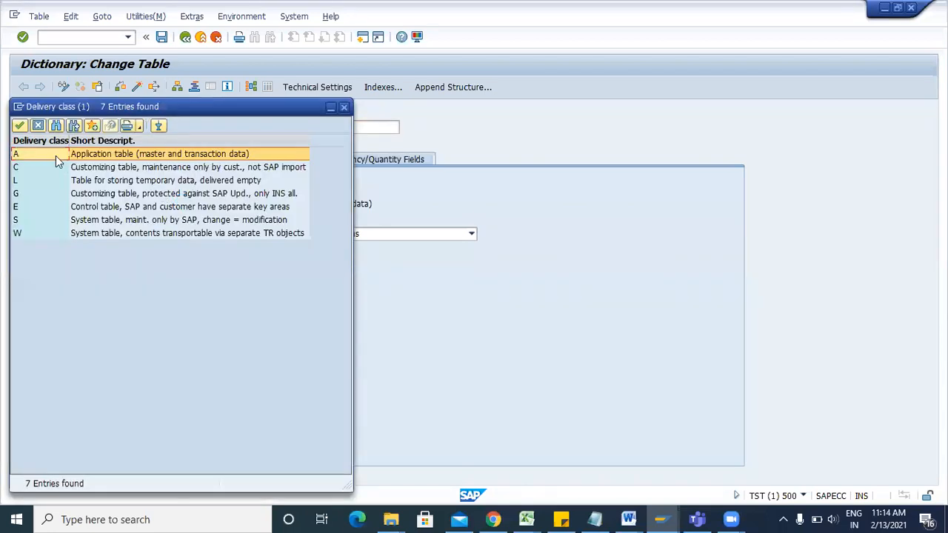
pyautogui.click(344, 106)
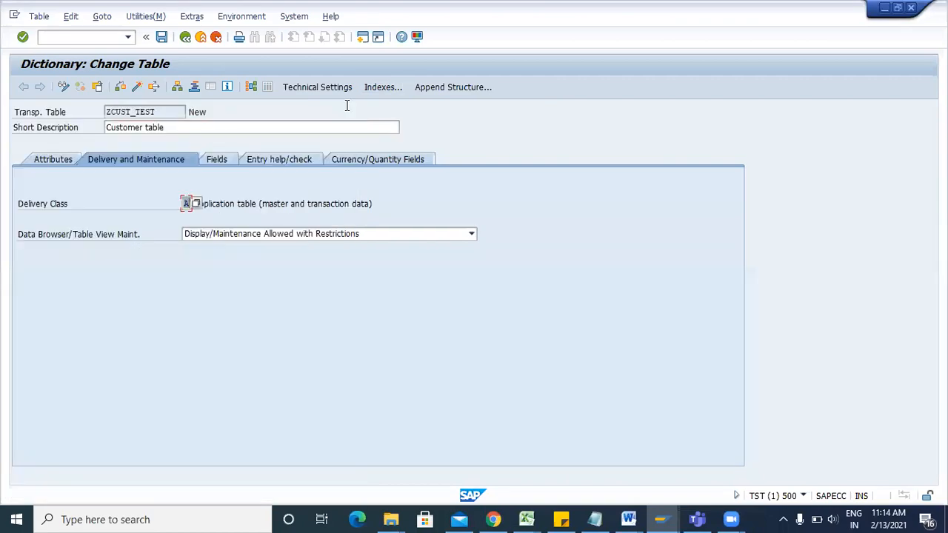
pyautogui.hotkey('alt', 'Tab')
pyautogui.click(282, 269)
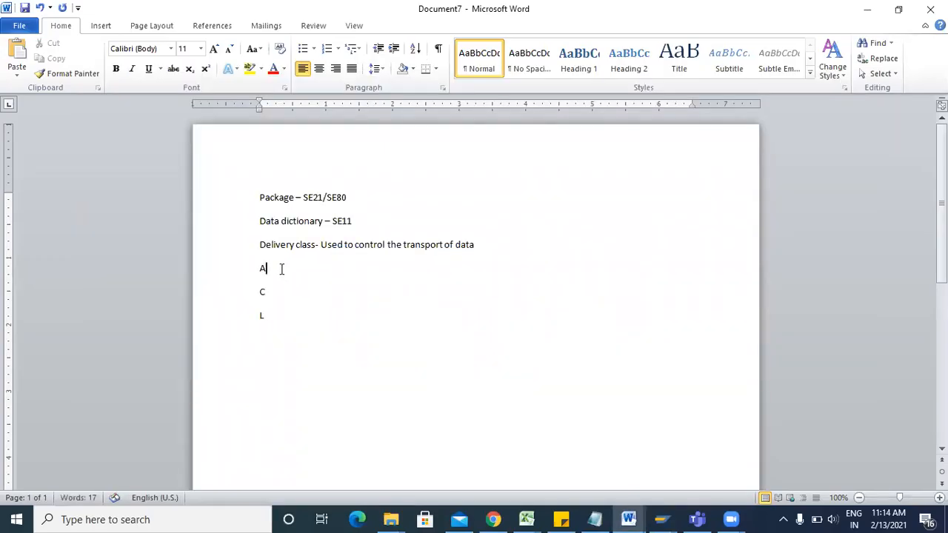
# Describe A as Application table maintainable in Dev, Quality, Prd, and C as Customizing table, dev only.
pyautogui.write('- Application ')
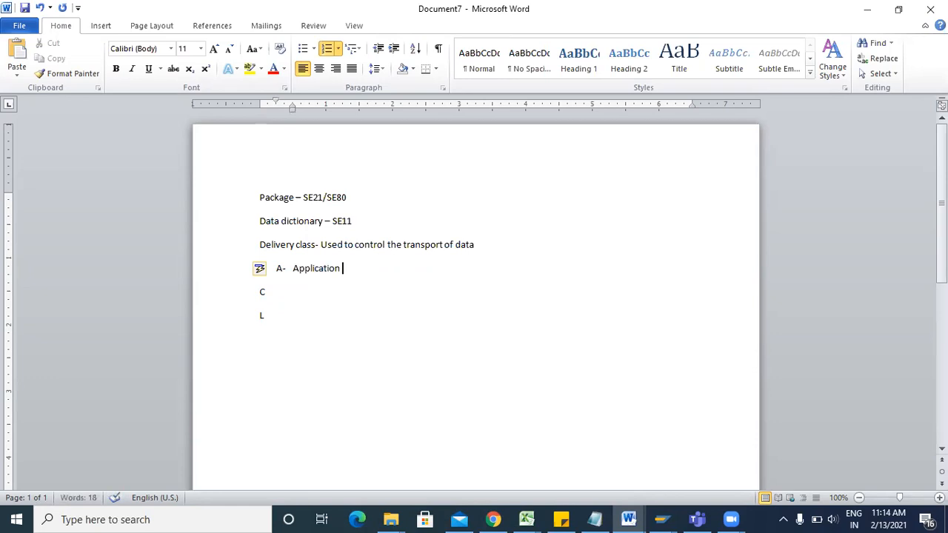
pyautogui.write('-')
pyautogui.write('Table can be')
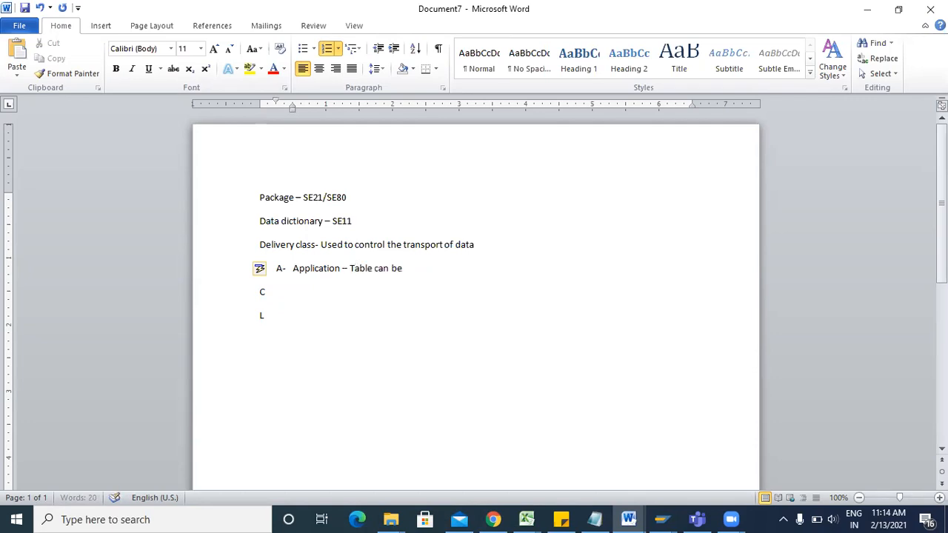
pyautogui.write(' maintained in any system Dev, Quality , Prd')
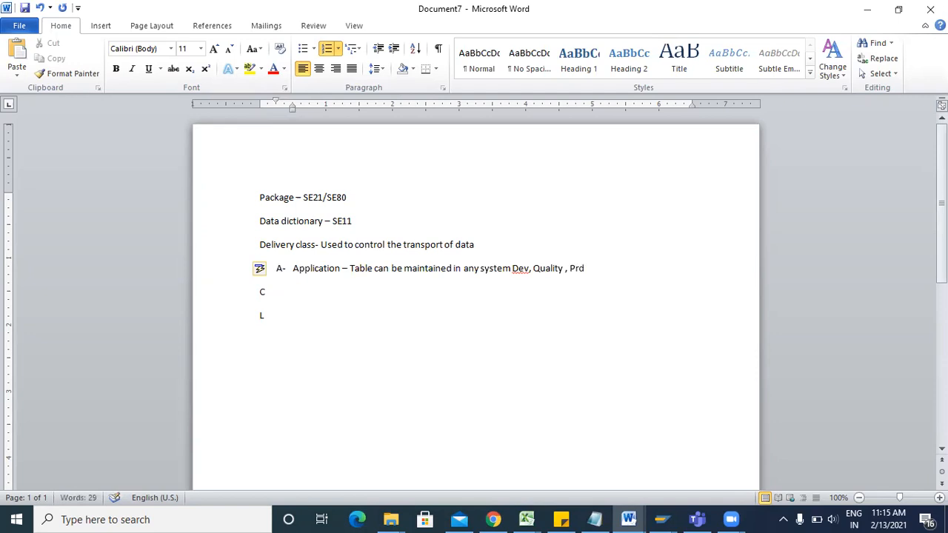
pyautogui.click(339, 293)
pyautogui.write('-')
pyautogui.press('BackSpace')
pyautogui.press('BackSpace')
pyautogui.write('C')
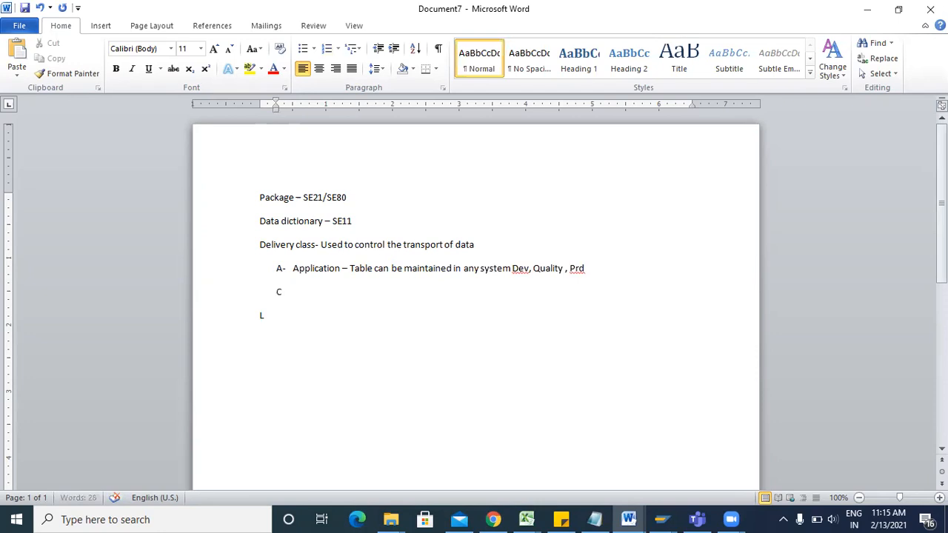
pyautogui.write(' Customizing table- ')
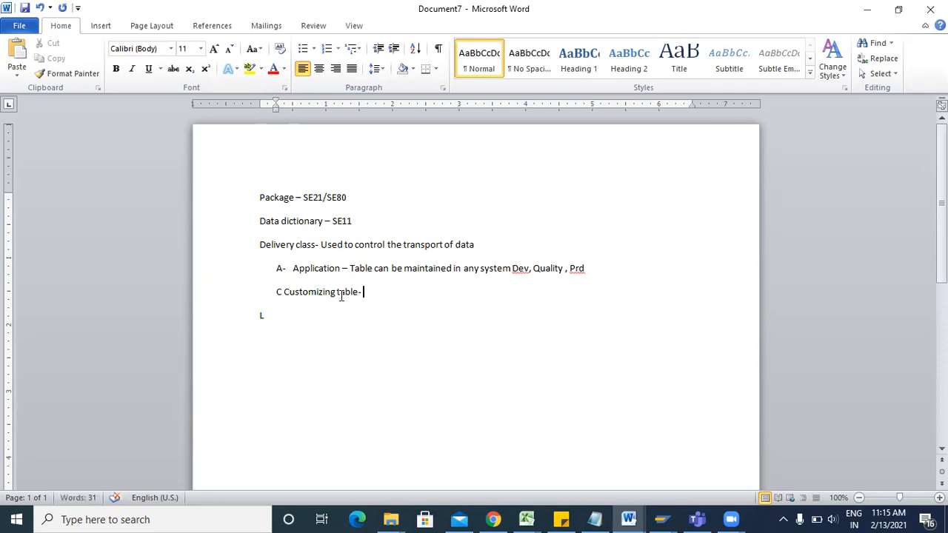
pyautogui.write('Maintain only in dev')
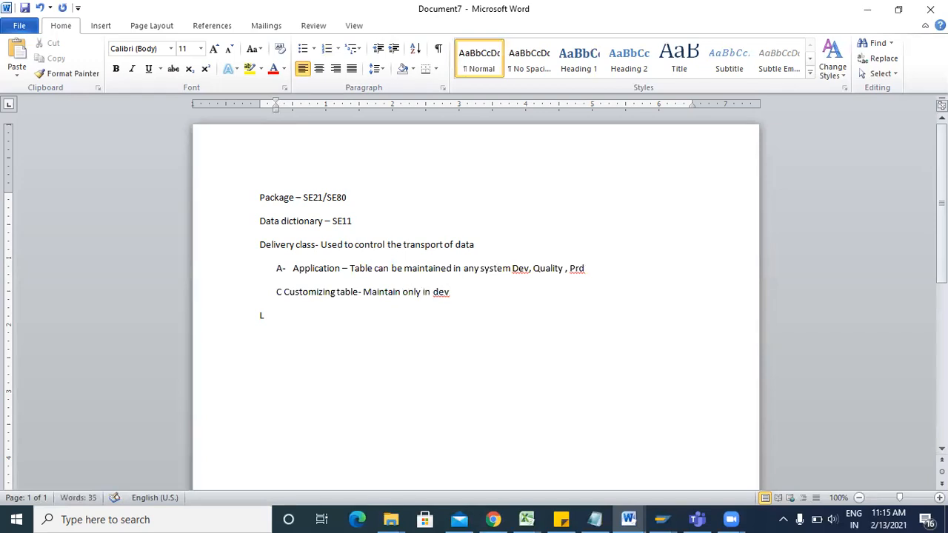
# Add a C line: 'Transport the data through the customizing data'.
pyautogui.press('Return')
pyautogui.write('Transpor')
pyautogui.write('t the')
pyautogui.write(' en')
pyautogui.press('BackSpace')
pyautogui.press('BackSpace')
pyautogui.write('data ')
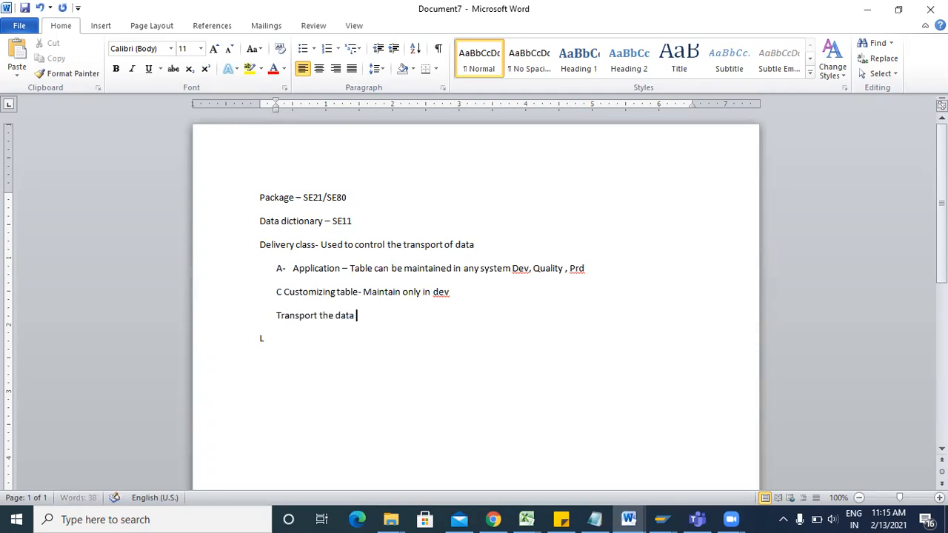
pyautogui.write('through the custo')
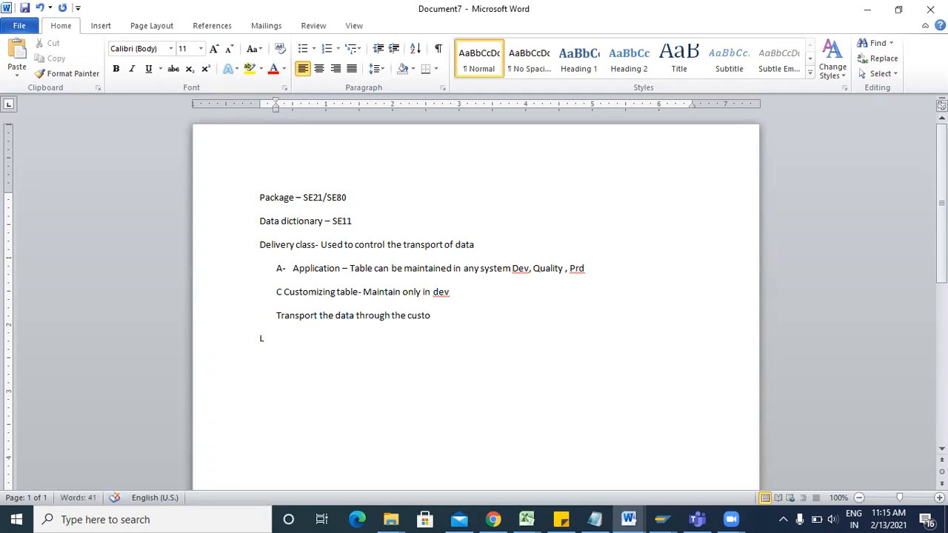
pyautogui.write('mizing data')
# Describe L as 'Temporary table. It won't ask for any TR'.
pyautogui.click(292, 342)
pyautogui.write('- N')
pyautogui.press('BackSpace')
pyautogui.press('BackSpace')
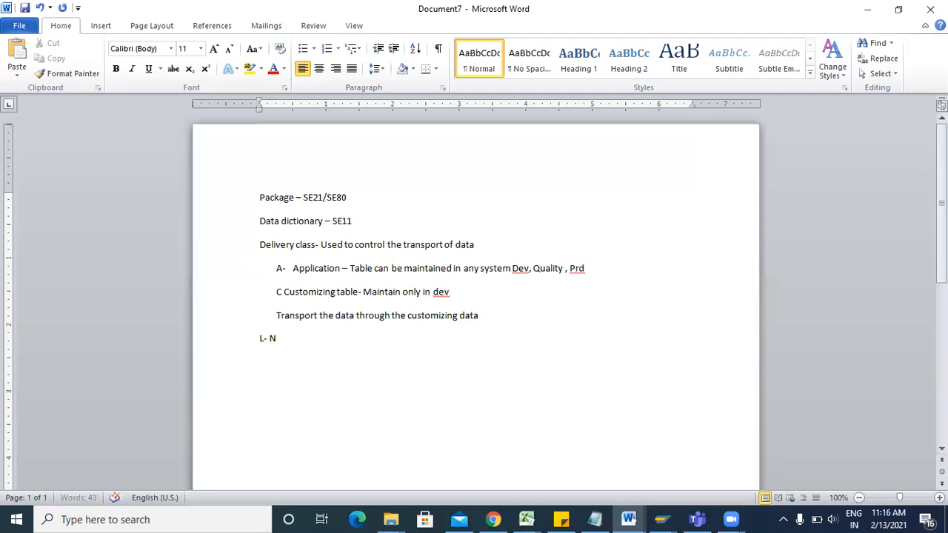
pyautogui.write('Temporary table.')
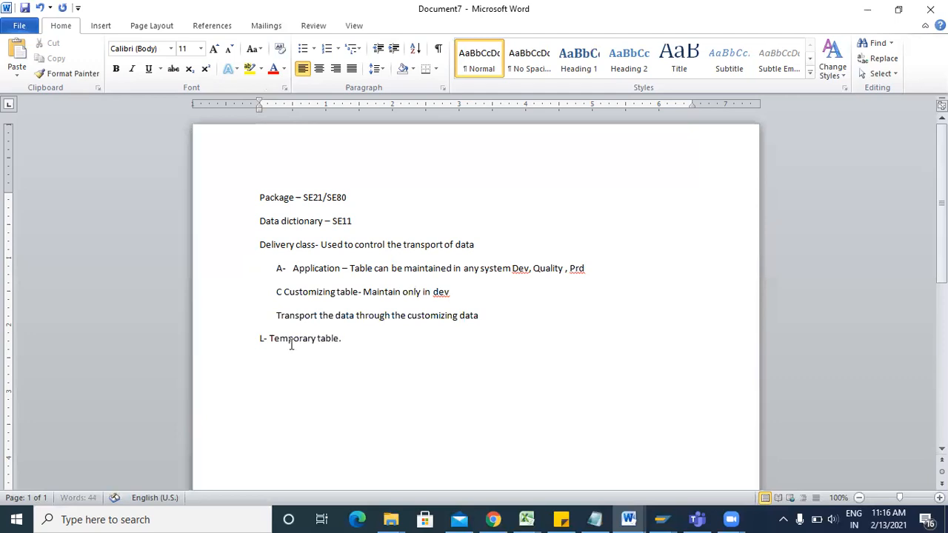
pyautogui.write(" It won't ask for any TR")
# Save the Word notes on the Desktop with the file name TRAINING.
pyautogui.press('Return')
pyautogui.hotkey('ctrl', 's')
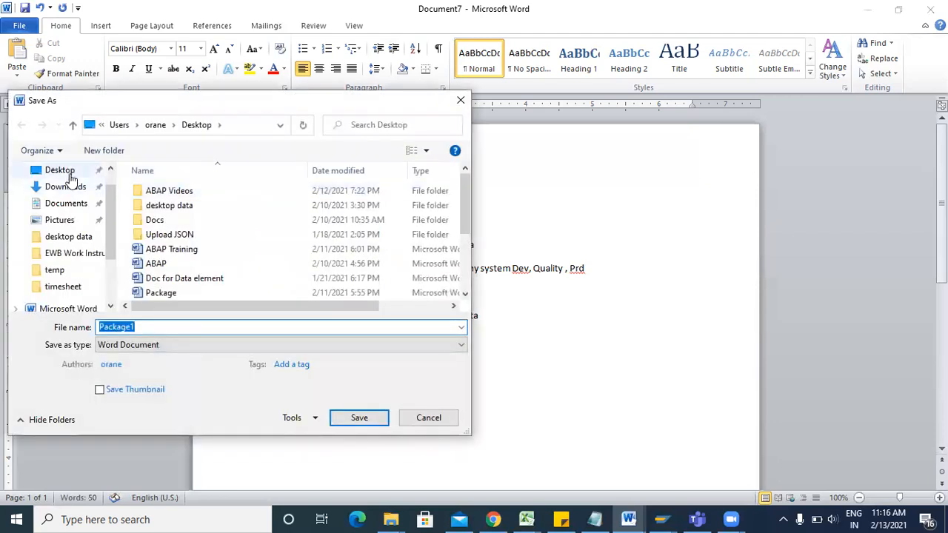
pyautogui.click(59, 170)
pyautogui.click(141, 327)
pyautogui.press('BackSpace')
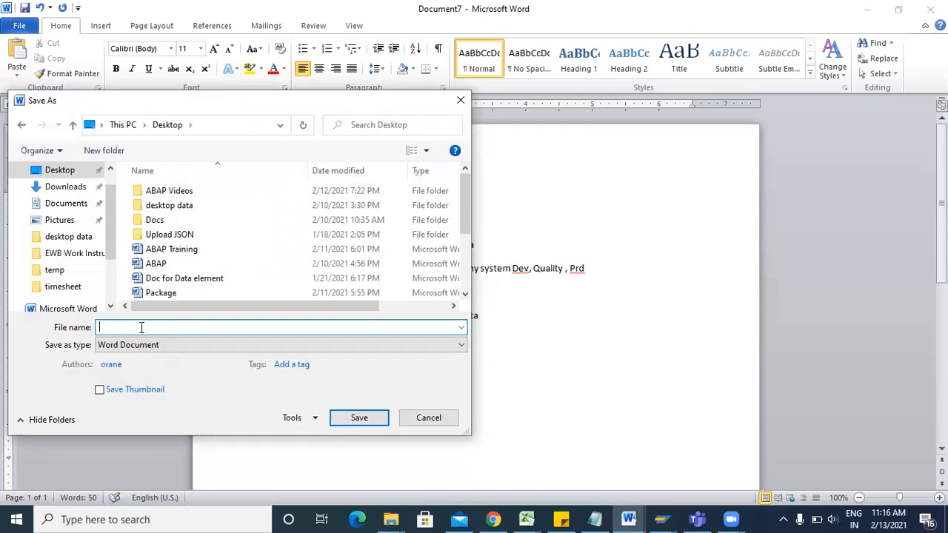
pyautogui.write('TRAINING')
pyautogui.press('Return')
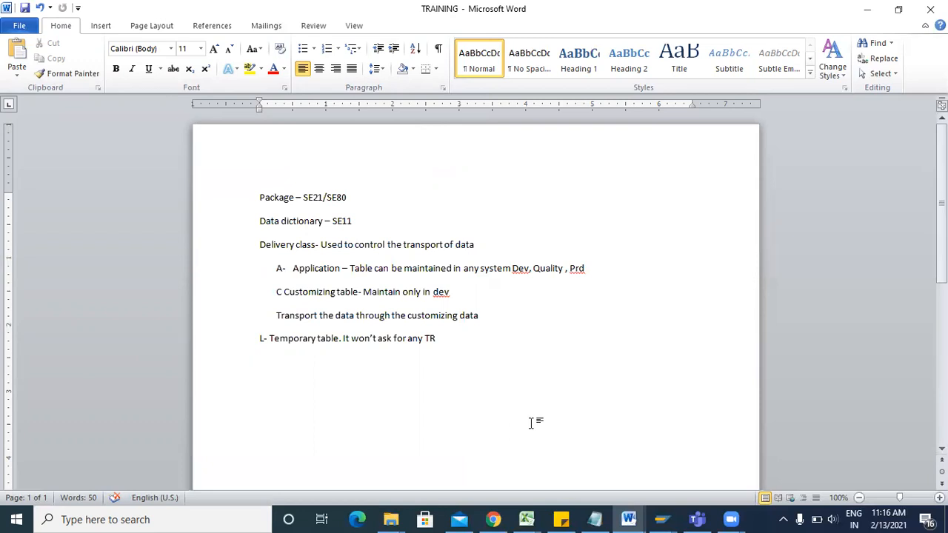
# Return to the ZCUST_TEST Change Table window and open a new SAP session.
pyautogui.moveTo(661, 518)
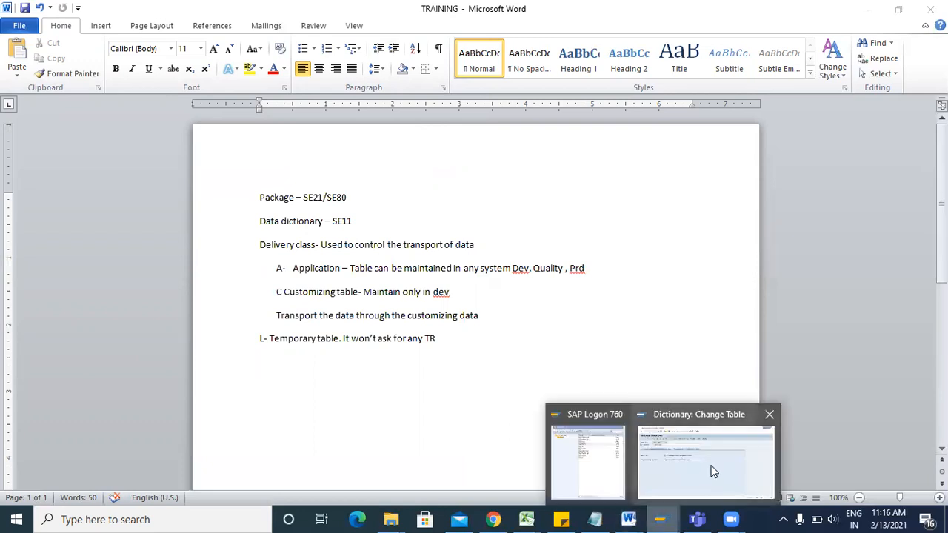
pyautogui.click(709, 471)
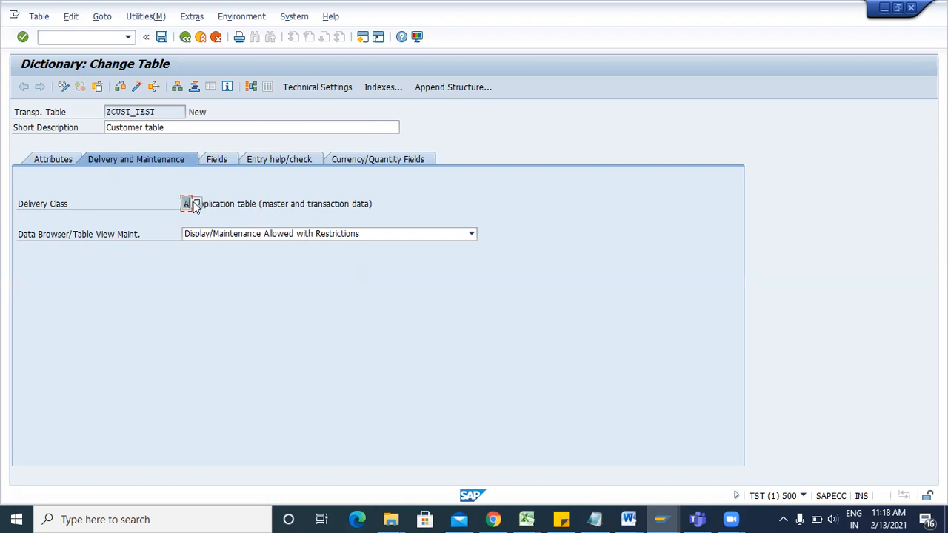
pyautogui.click(363, 37)
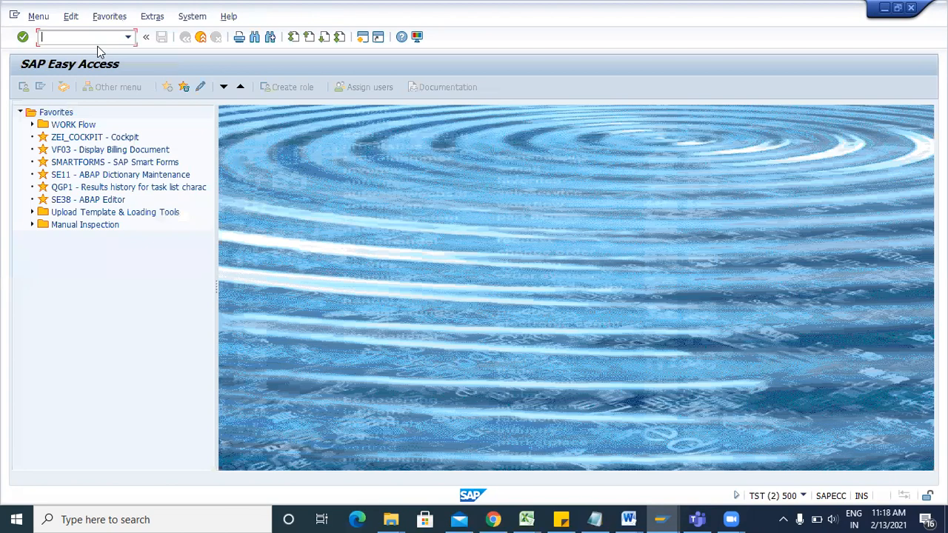
# Run SM30 and open view ZEI_V_FLCONF for maintenance.
pyautogui.write('SM30')
pyautogui.press('Return')
pyautogui.press('space')
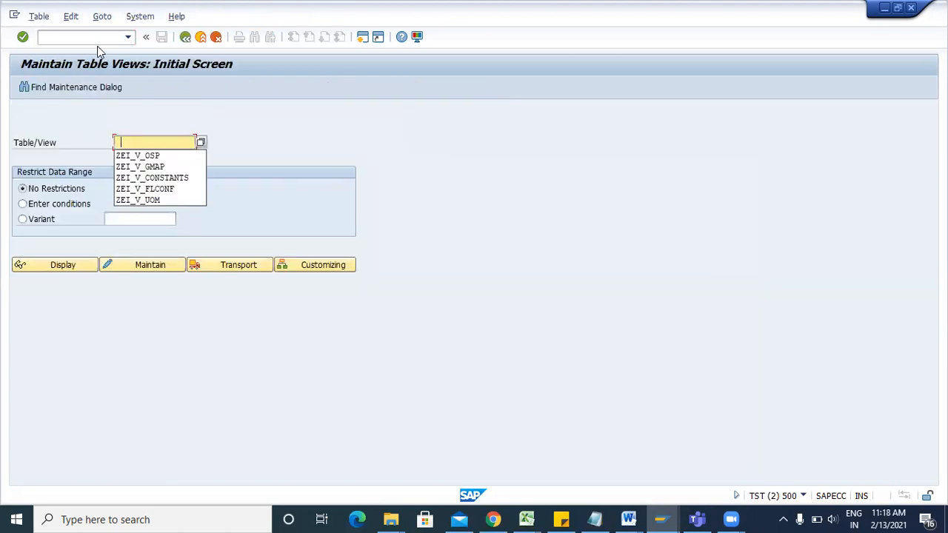
pyautogui.click(160, 189)
pyautogui.click(109, 266)
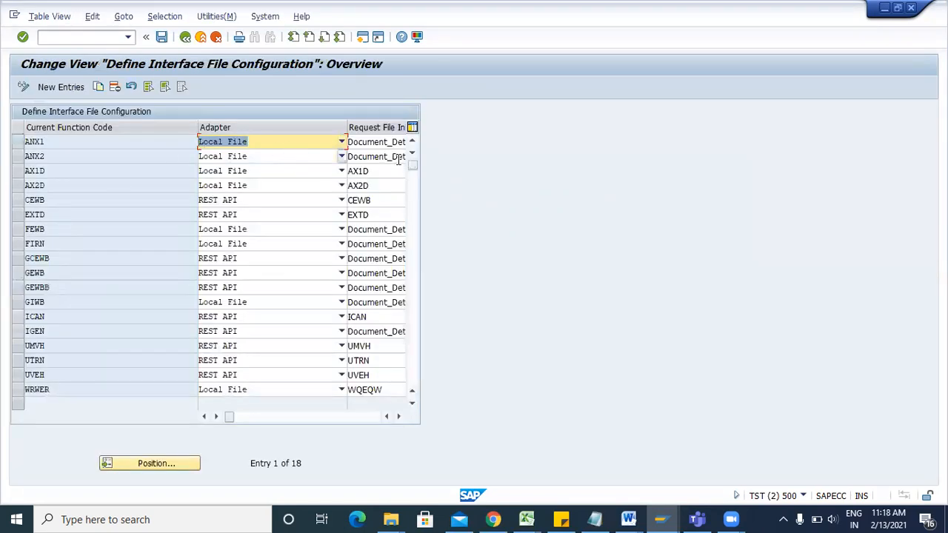
# Copy entry ANX1 as new code ASAFS, save it, and go back to Easy Access.
pyautogui.click(17, 142)
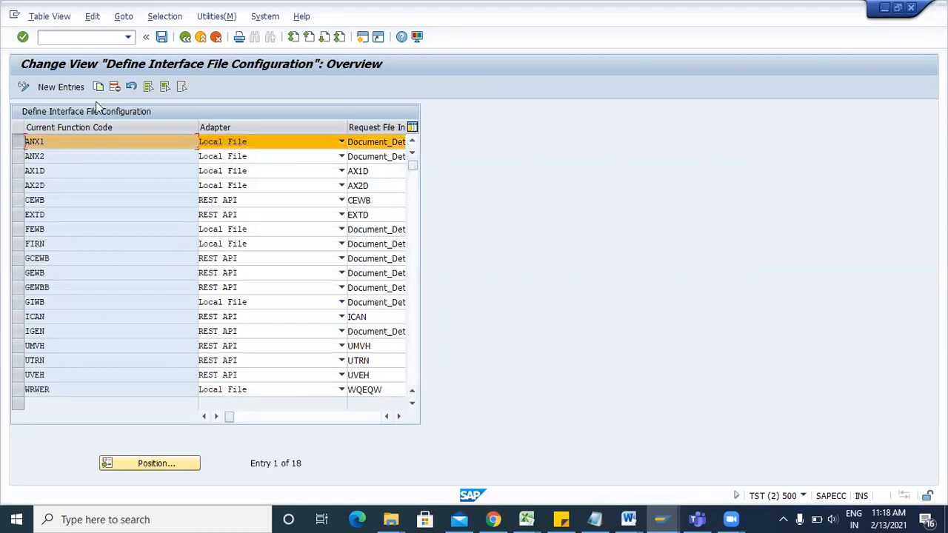
pyautogui.click(99, 86)
pyautogui.click(74, 140)
pyautogui.press('BackSpace')
pyautogui.press('BackSpace')
pyautogui.press('BackSpace')
pyautogui.press('BackSpace')
pyautogui.write('ASAFS')
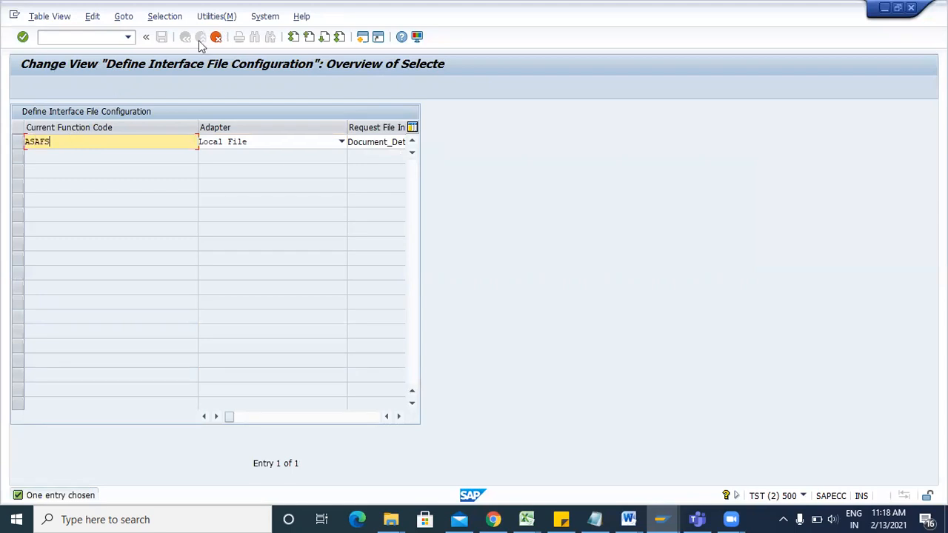
pyautogui.press('Return')
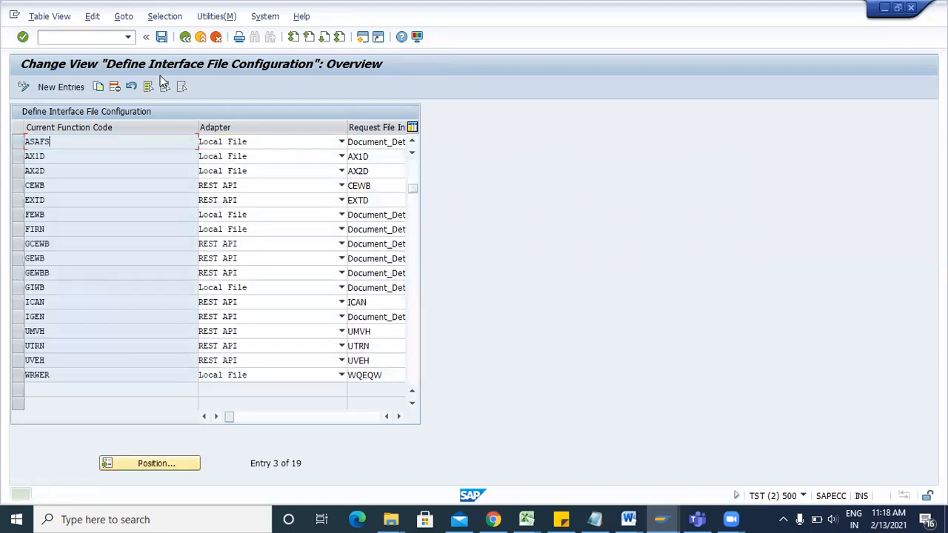
pyautogui.click(162, 36)
pyautogui.click(185, 36)
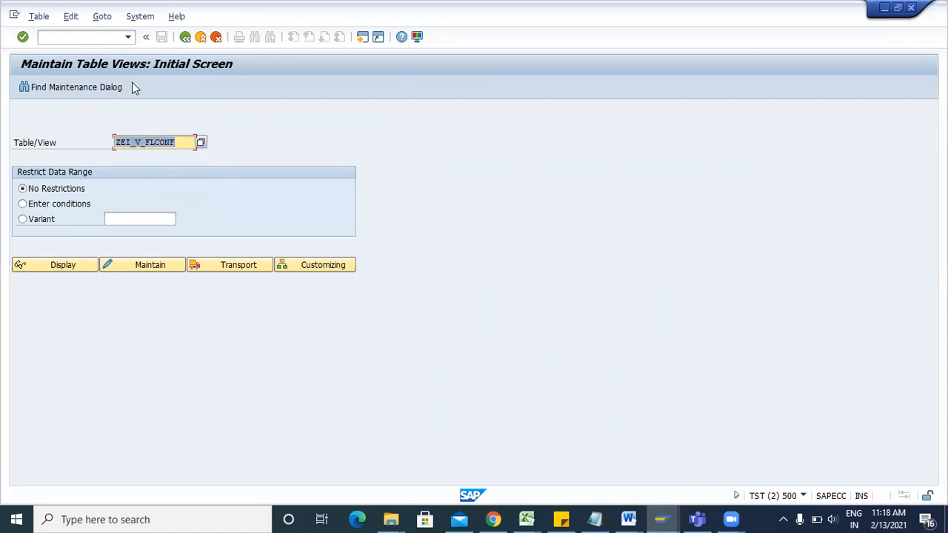
pyautogui.press('F3')
# Display table ZEI_FLCONF in SE11 and confirm its delivery class is L, then back out to Easy Access.
pyautogui.write('SE11')
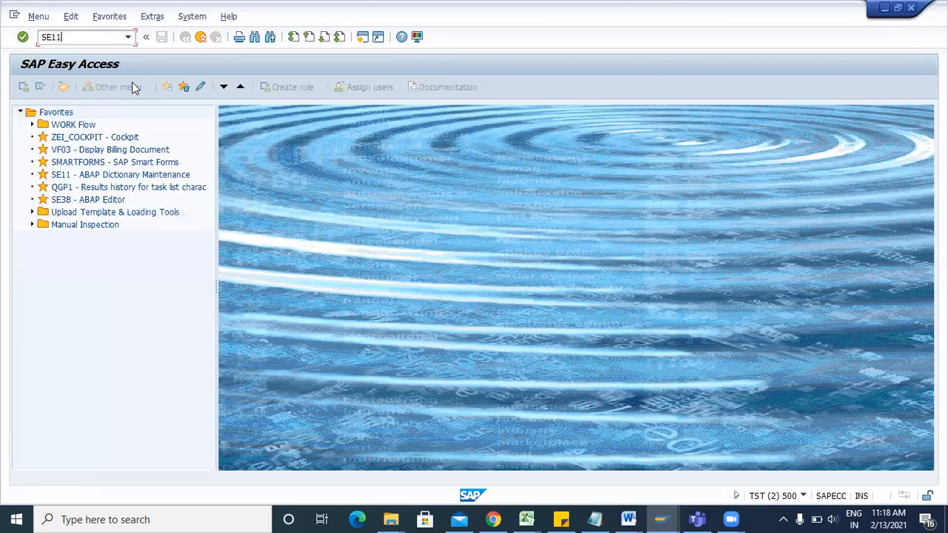
pyautogui.press('Return')
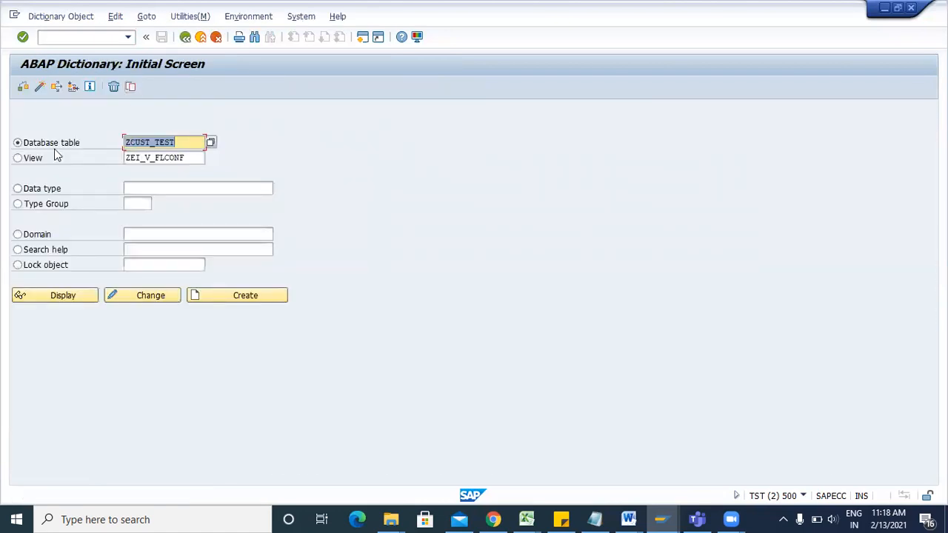
pyautogui.press('Delete')
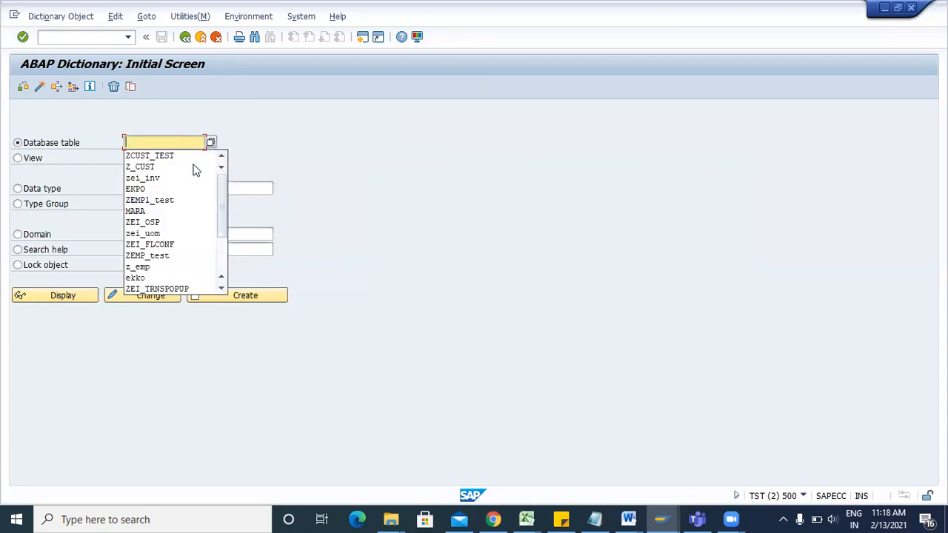
pyautogui.click(168, 246)
pyautogui.click(85, 301)
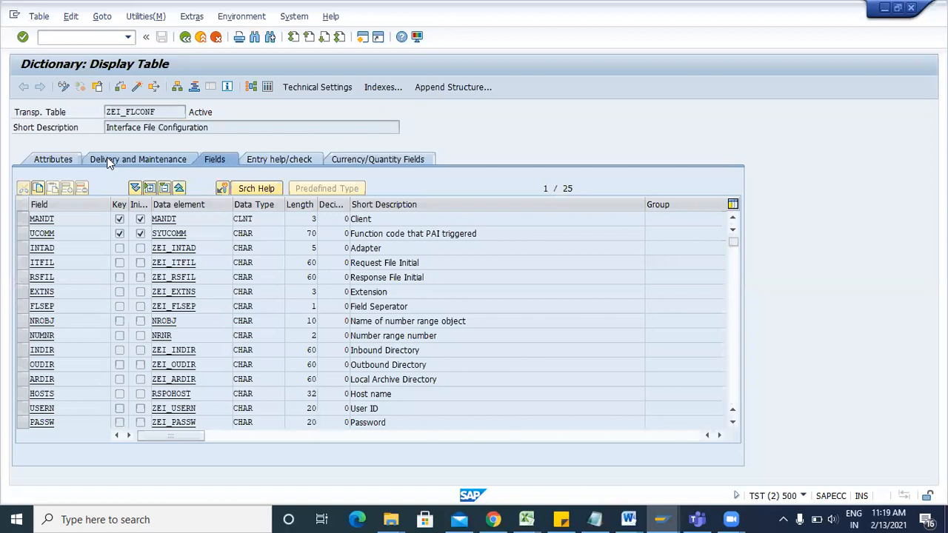
pyautogui.click(117, 158)
pyautogui.click(187, 203)
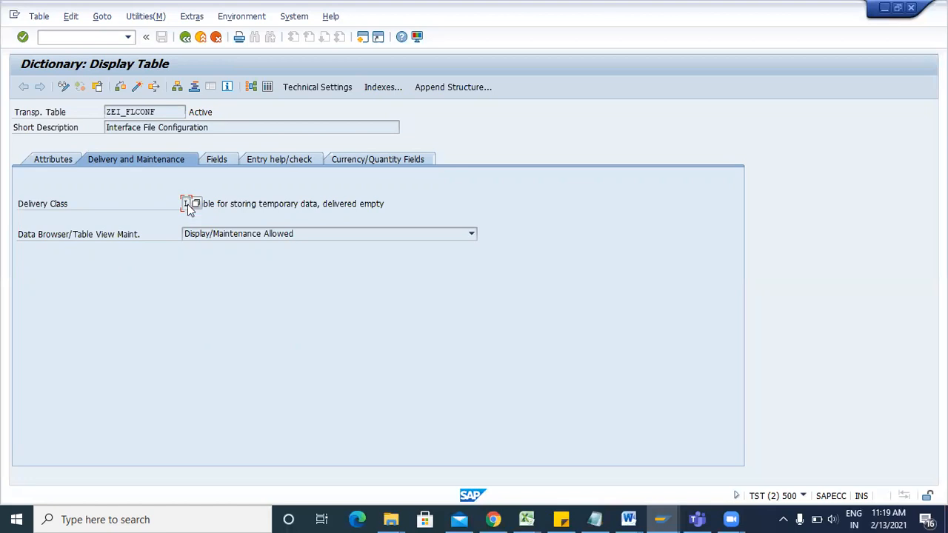
pyautogui.press('F3')
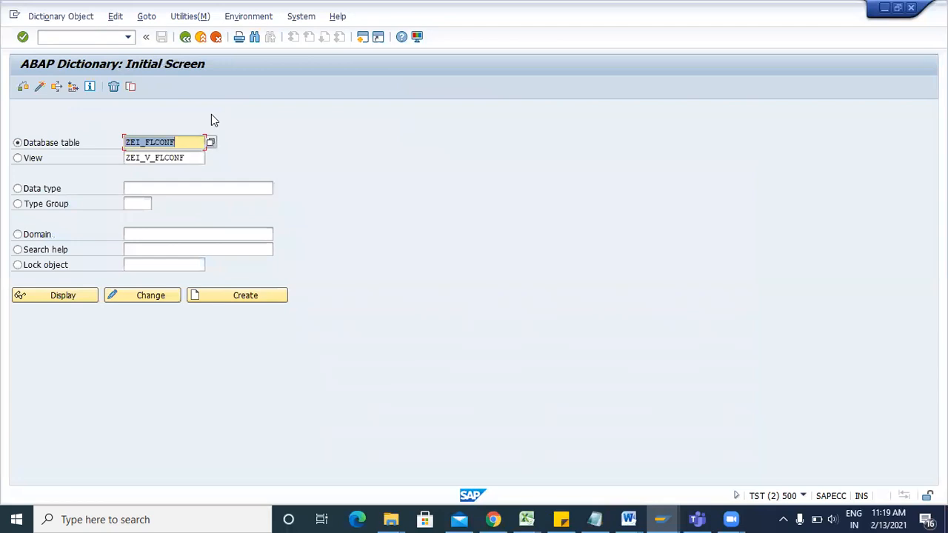
pyautogui.press('F3')
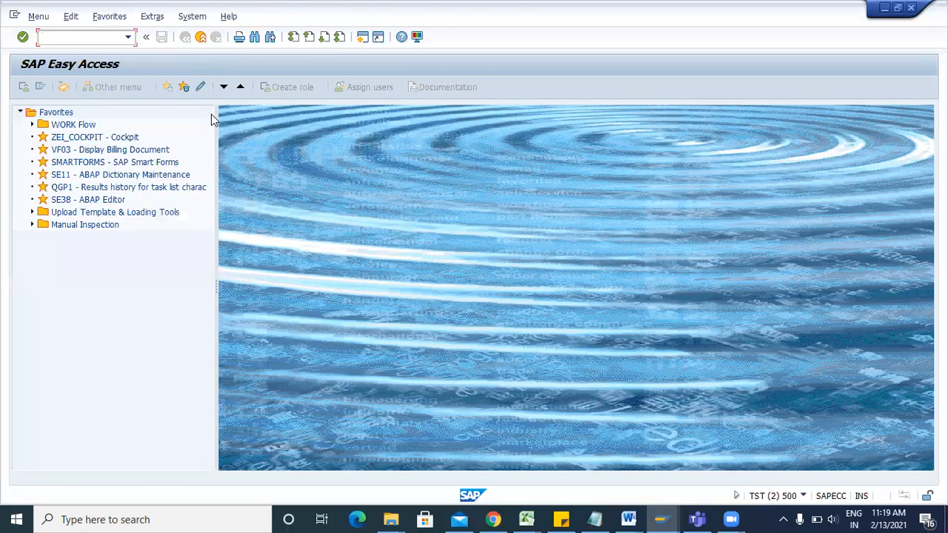
pyautogui.click(661, 519)
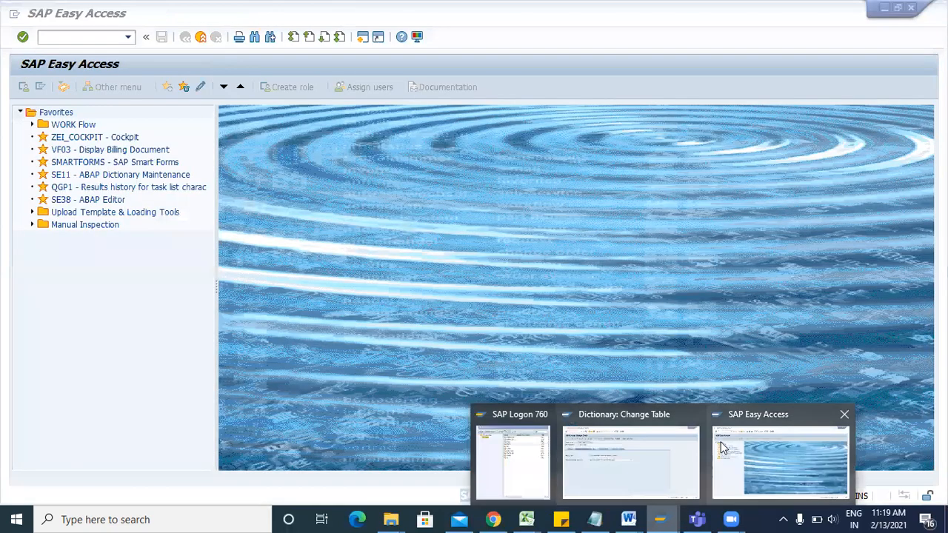
# Set ZCUST_TEST's Data Browser/Table View Maint. to Display/Maintenance Allowed and save the table.
pyautogui.click(659, 457)
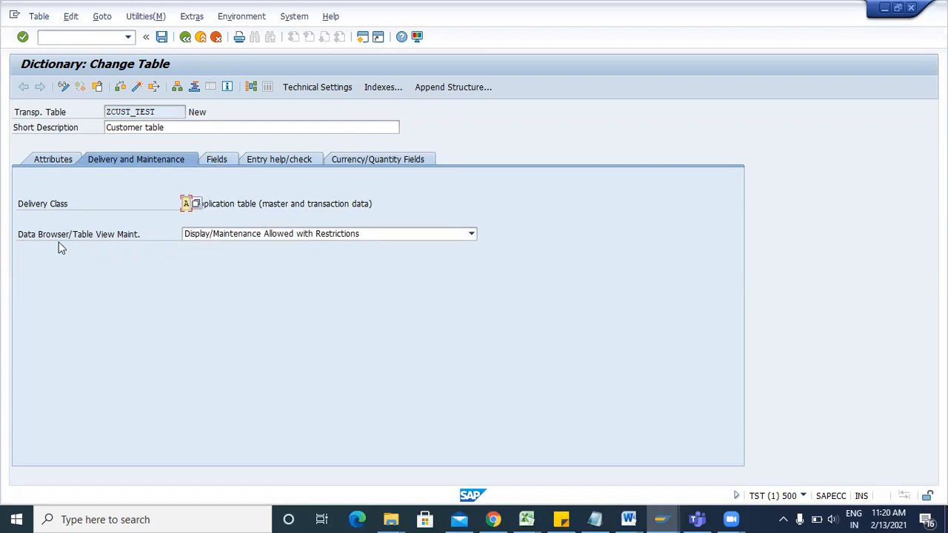
pyautogui.click(230, 237)
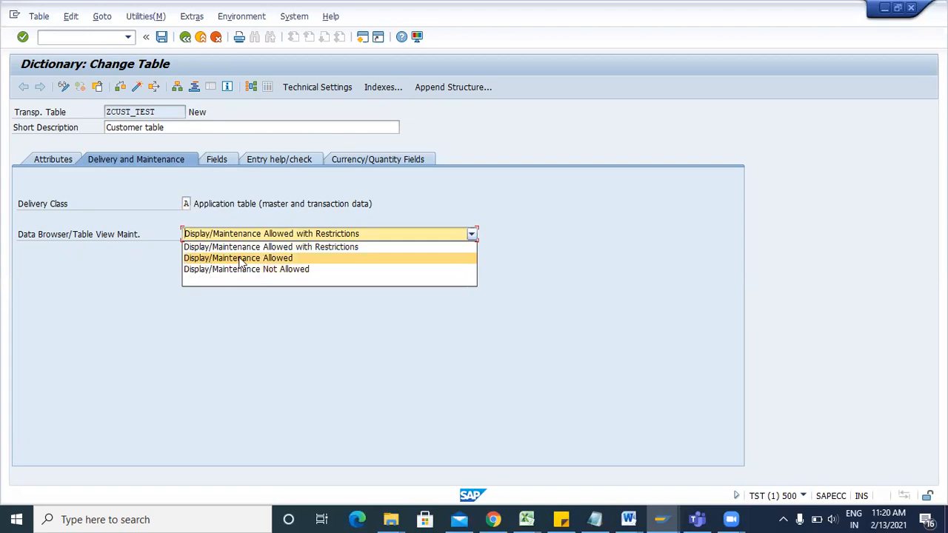
pyautogui.click(239, 260)
pyautogui.click(267, 238)
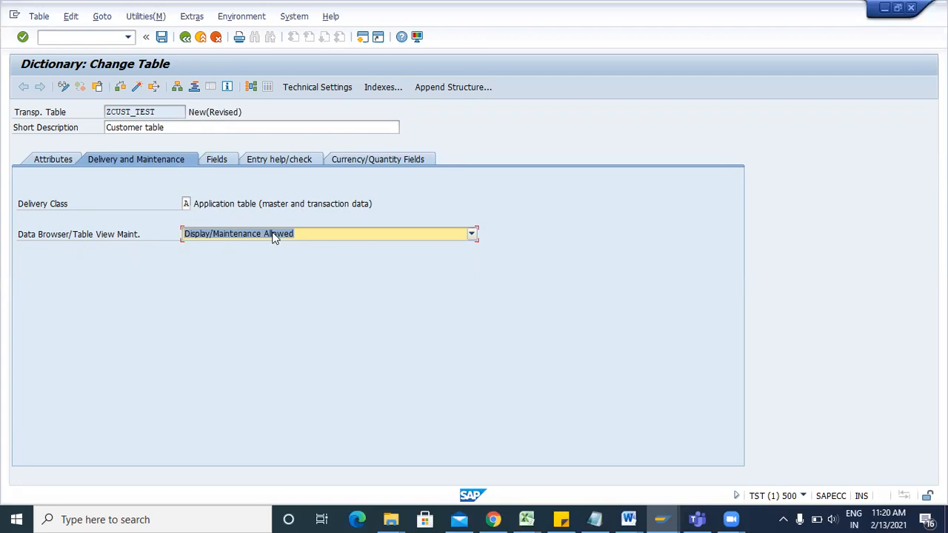
pyautogui.click(276, 235)
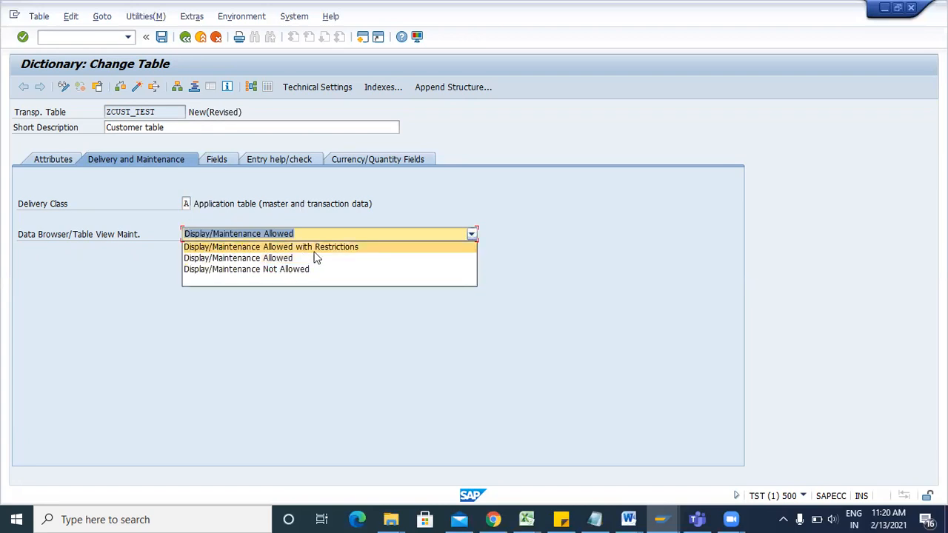
pyautogui.click(247, 258)
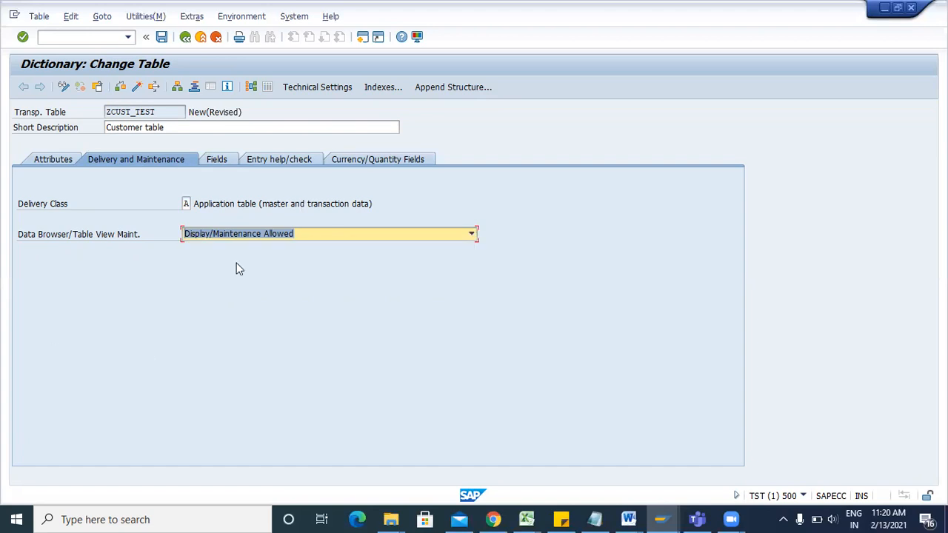
pyautogui.click(225, 159)
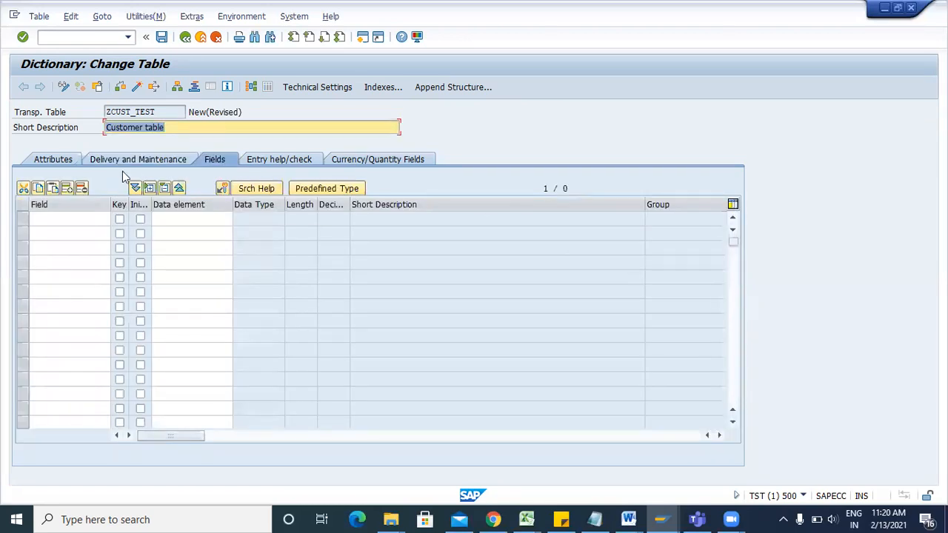
pyautogui.click(80, 214)
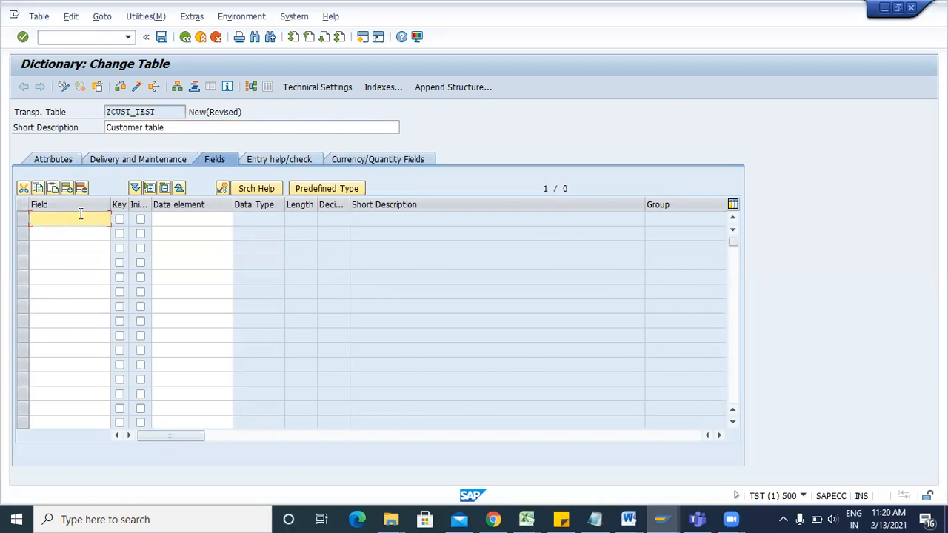
pyautogui.hotkey('ctrl', 's')
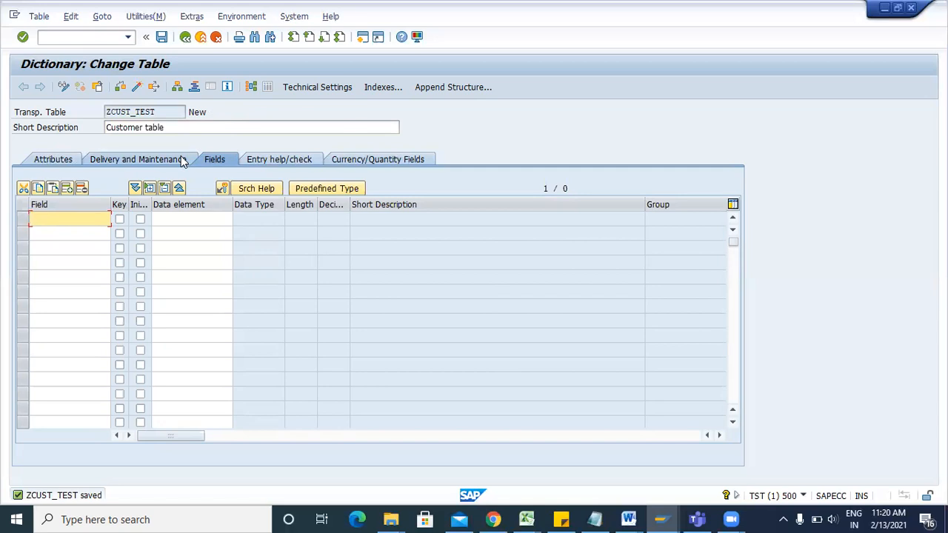
pyautogui.click(595, 519)
# Append 'MANDT - specify client (Client dependent/client independent)' to the TRAINING notes.
pyautogui.moveTo(628, 518)
pyautogui.click(704, 453)
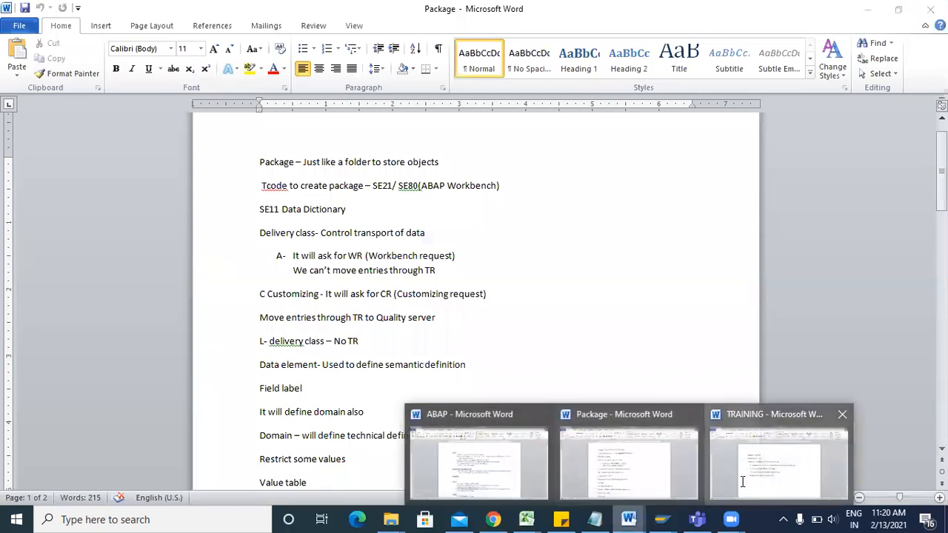
pyautogui.click(811, 459)
pyautogui.click(380, 205)
pyautogui.moveTo(387, 220); pyautogui.dragTo(260, 221)
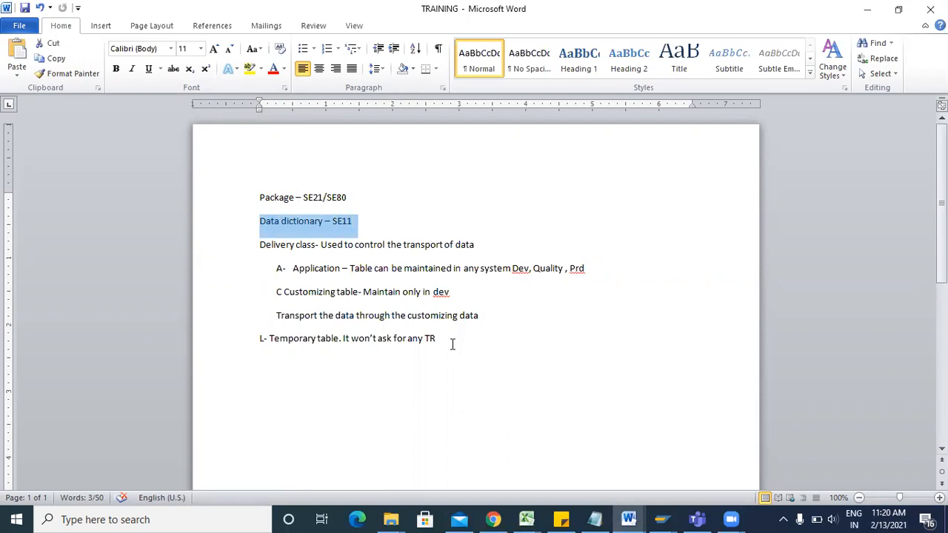
pyautogui.click(450, 345)
pyautogui.press('Return')
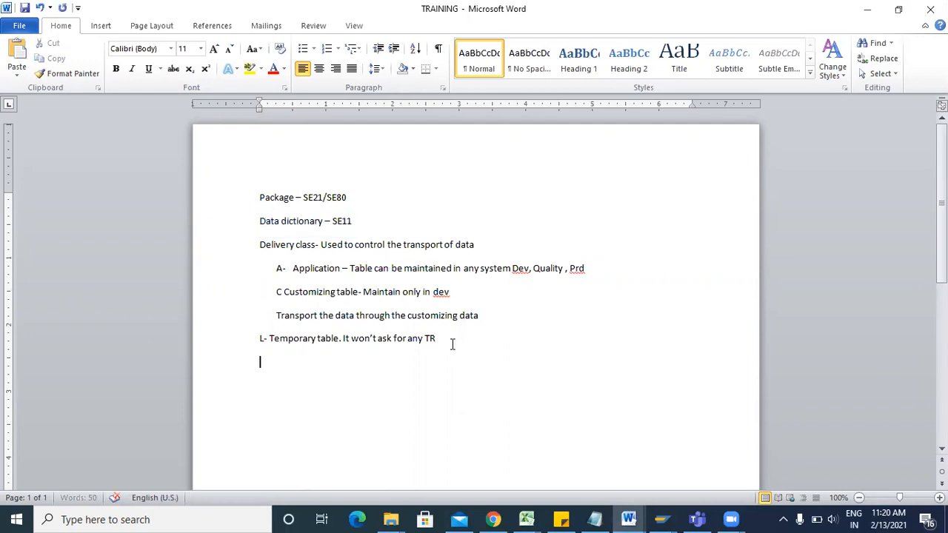
pyautogui.write('MANDT')
pyautogui.write(' - Cli')
pyautogui.write('en')
pyautogui.press('BackSpace')
pyautogui.press('BackSpace')
pyautogui.press('BackSpace')
pyautogui.press('BackSpace')
pyautogui.press('BackSpace')
pyautogui.write('specify c')
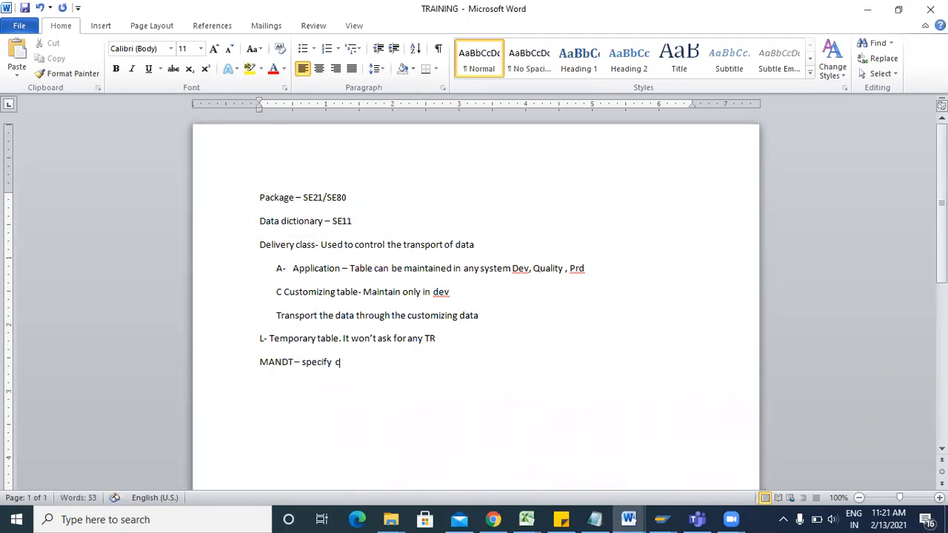
pyautogui.write('lient ')
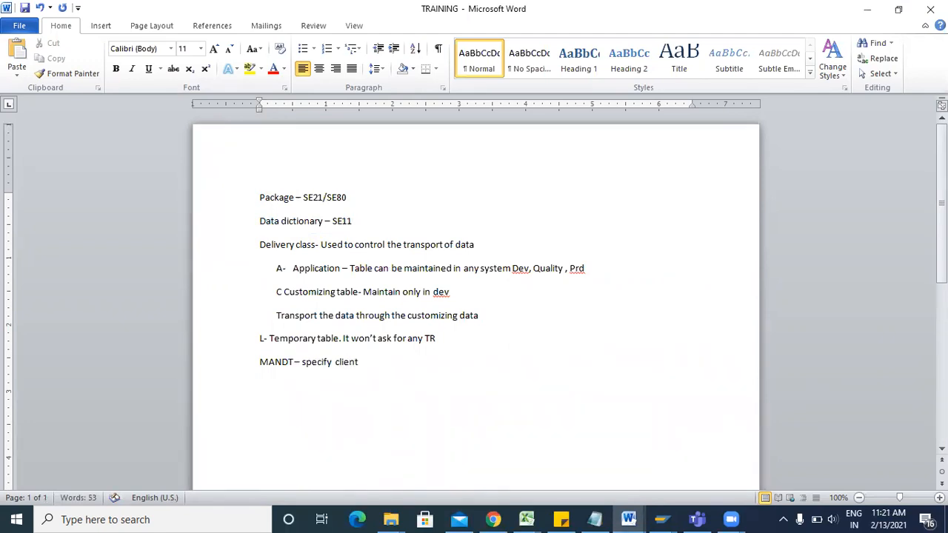
pyautogui.write('(Client dependent')
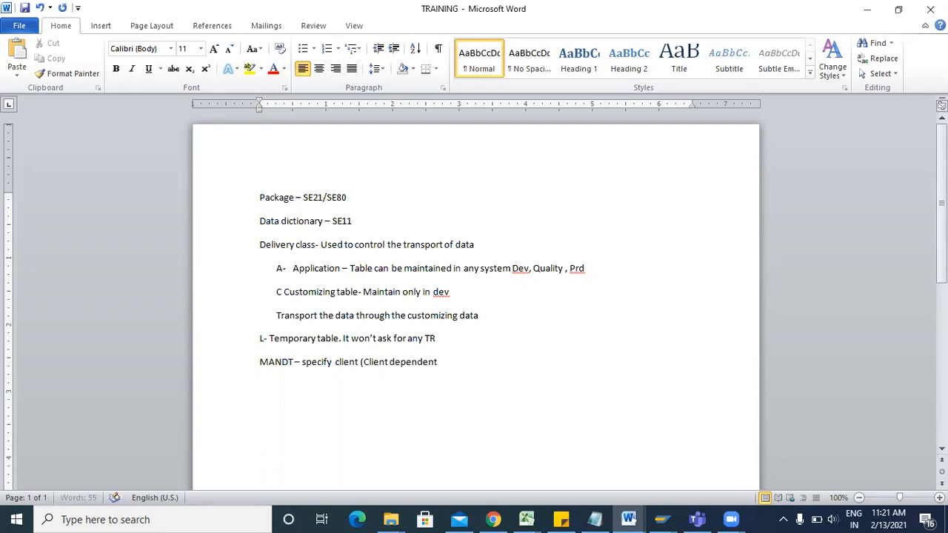
pyautogui.write('/client indepened')
pyautogui.press('BackSpace')
pyautogui.press('BackSpace')
pyautogui.write('dnme')
pyautogui.press('BackSpace')
pyautogui.press('BackSpace')
pyautogui.press('BackSpace')
pyautogui.write('ent )')
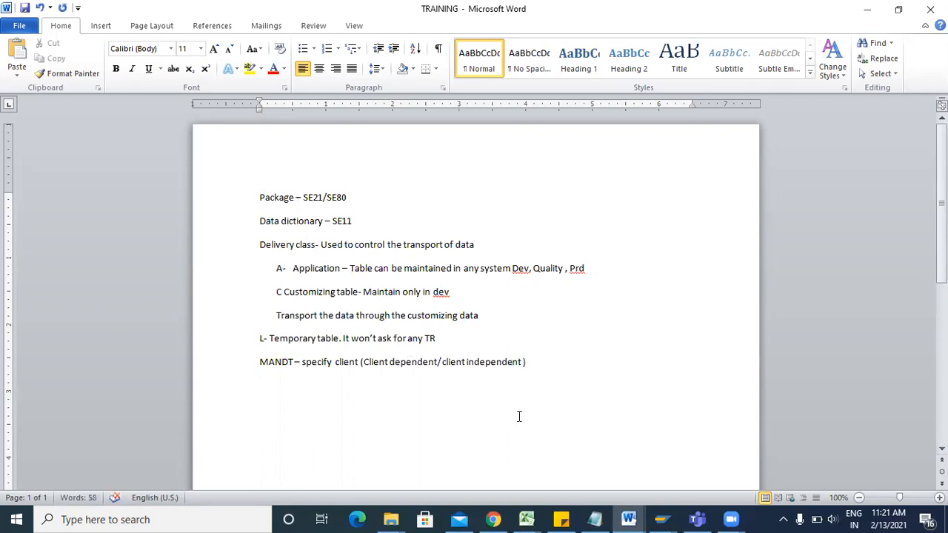
pyautogui.click(660, 519)
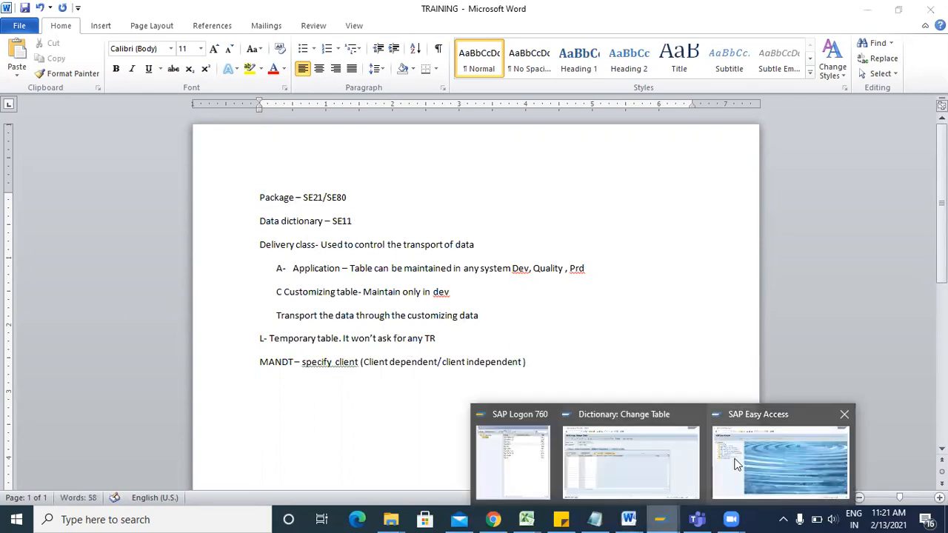
# Enter MANDT as a key field with initial values, using data element MANDT (CLNT, length 3, Client).
pyautogui.click(630, 455)
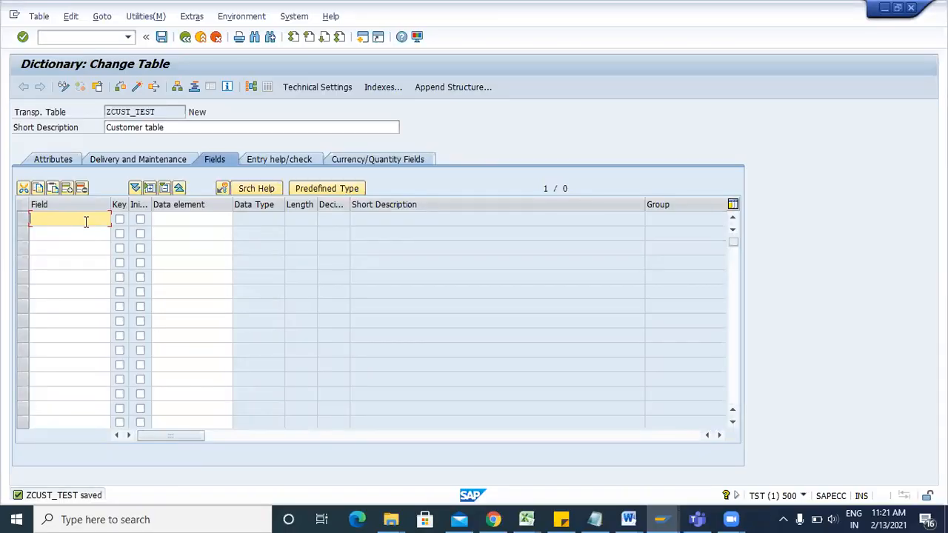
pyautogui.click(362, 39)
pyautogui.write('MANDT')
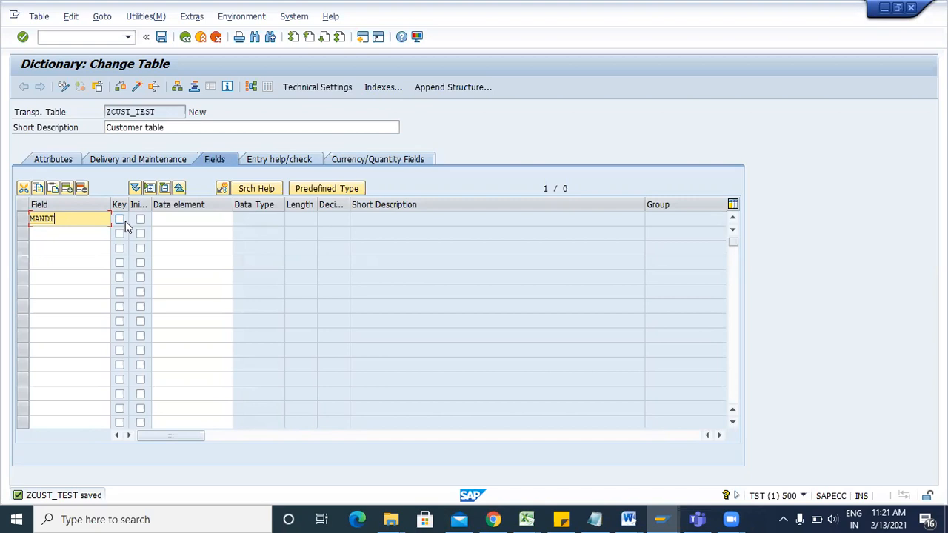
pyautogui.click(119, 220)
pyautogui.click(119, 220)
pyautogui.click(162, 220)
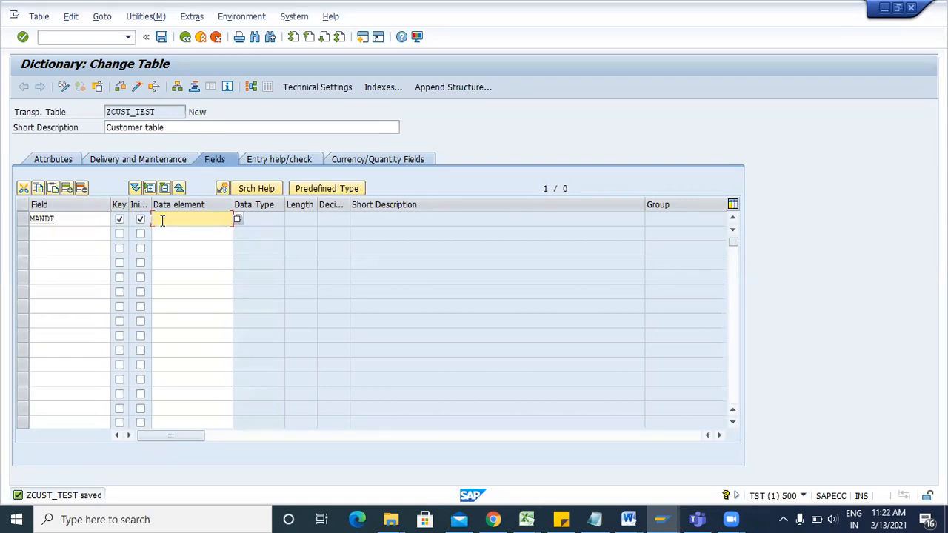
pyautogui.write('MANDT')
pyautogui.press('Return')
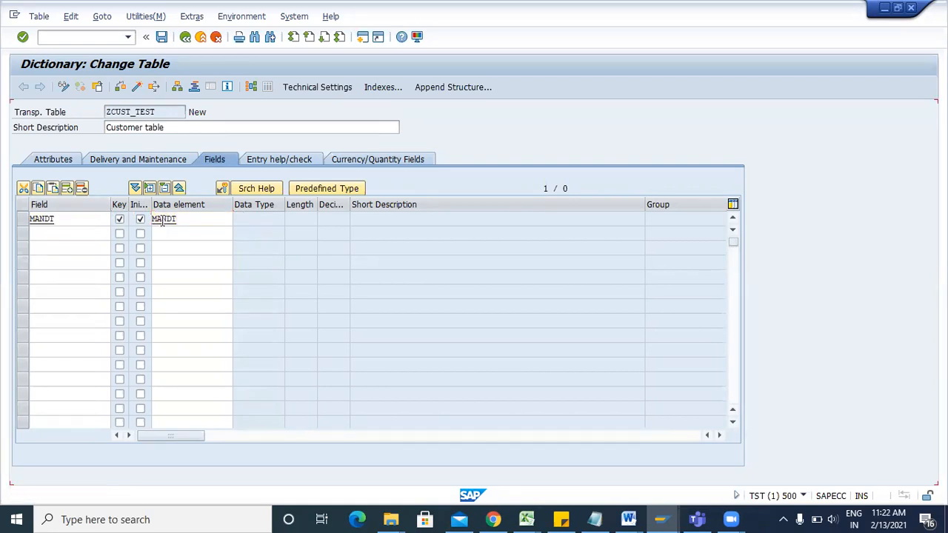
pyautogui.click(82, 236)
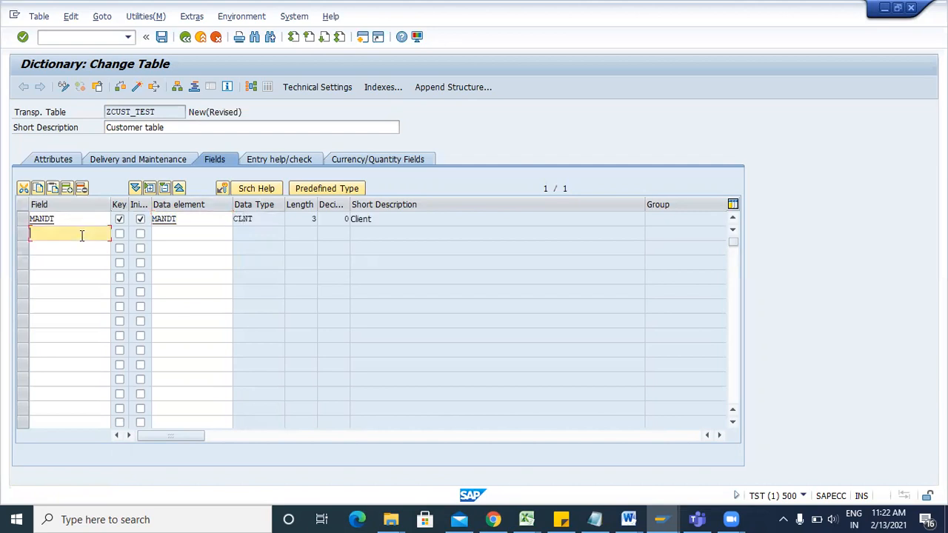
pyautogui.click(526, 519)
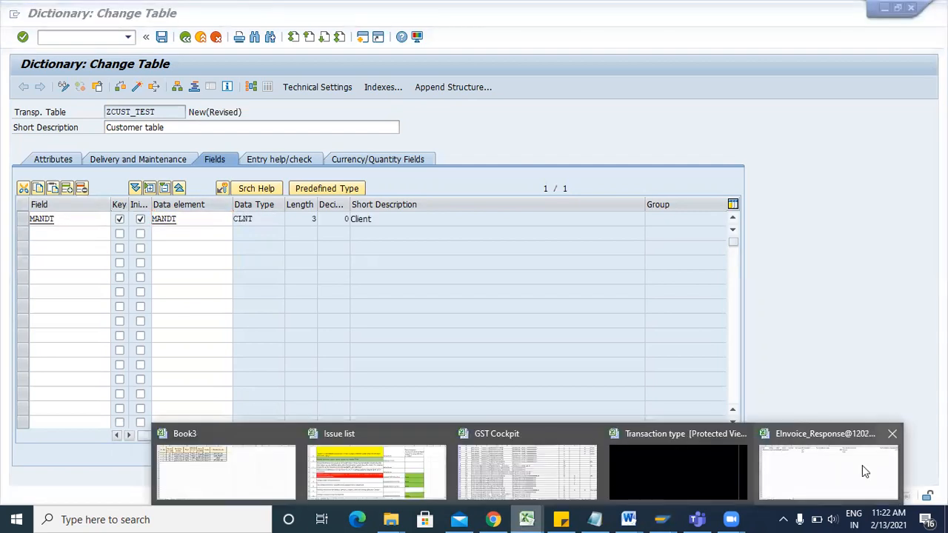
# In Book5 row 2, enter the headers EMP ID, EMP NAME, PHONE and ADDRESS.
pyautogui.click(862, 465)
pyautogui.click(178, 151)
pyautogui.write('EMP ID')
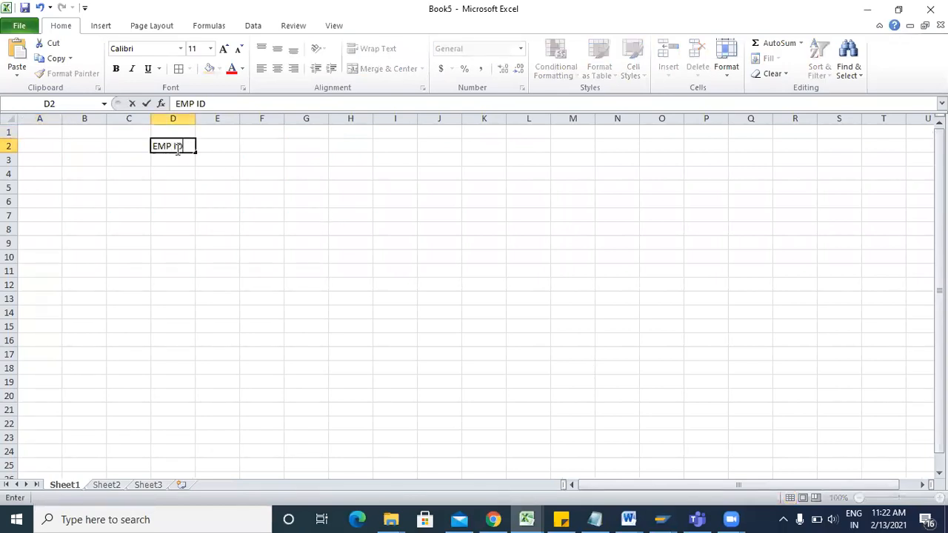
pyautogui.click(211, 146)
pyautogui.write('EMP NAME')
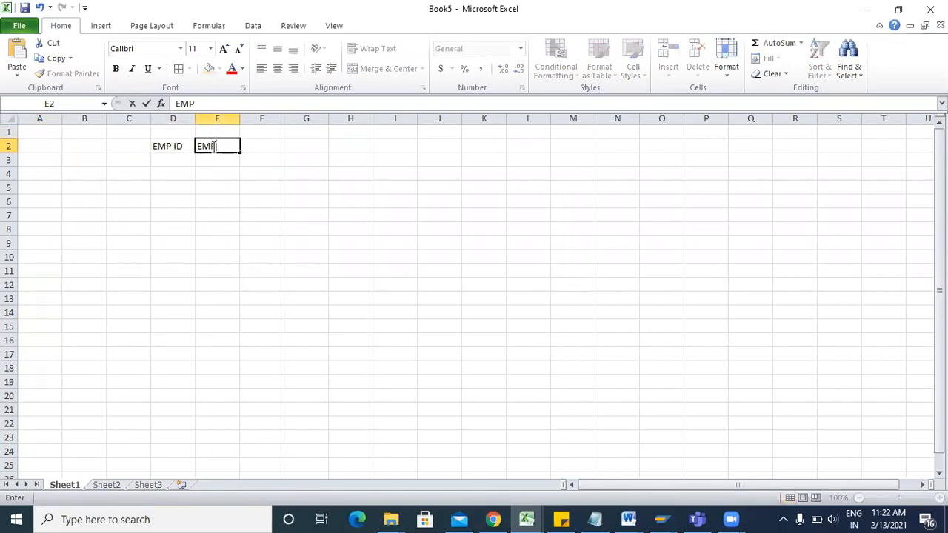
pyautogui.press('Return')
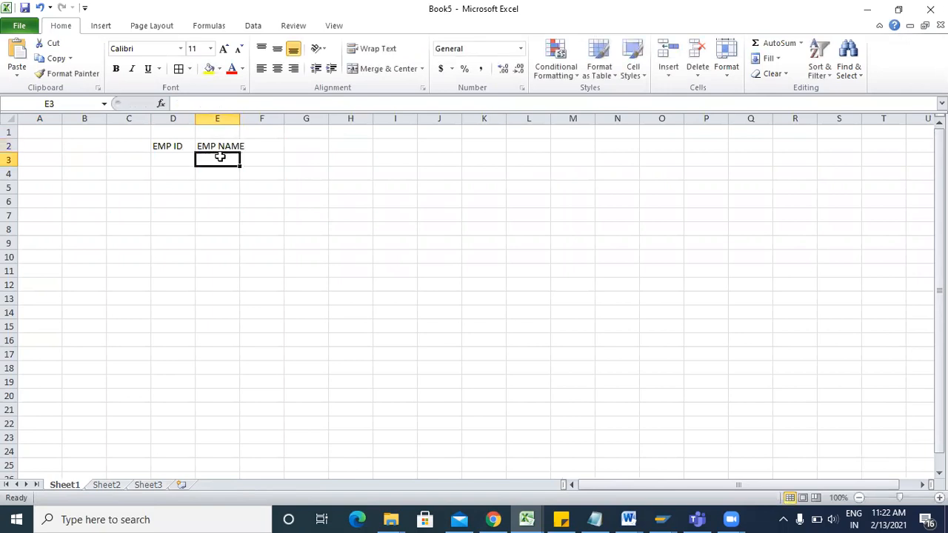
pyautogui.click(270, 145)
pyautogui.write('PHONE')
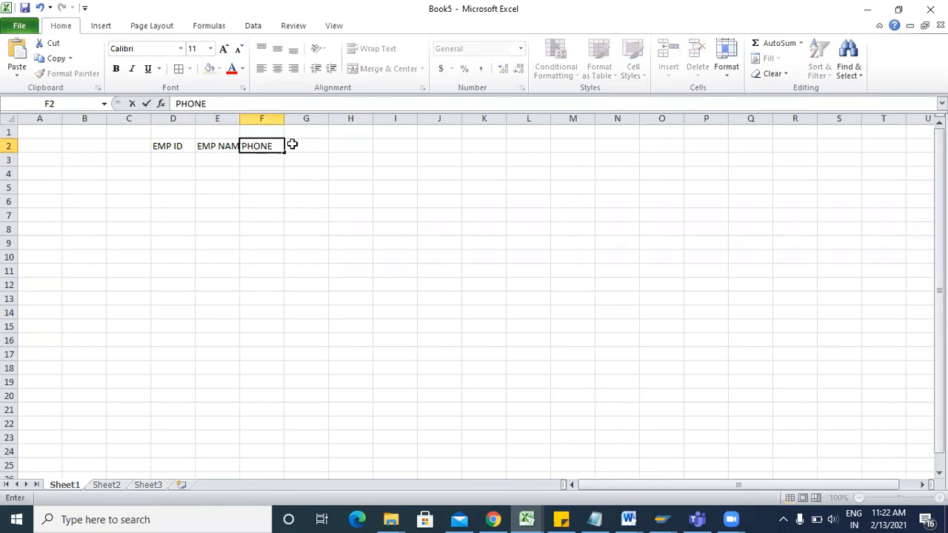
pyautogui.click(293, 145)
pyautogui.write('AD')
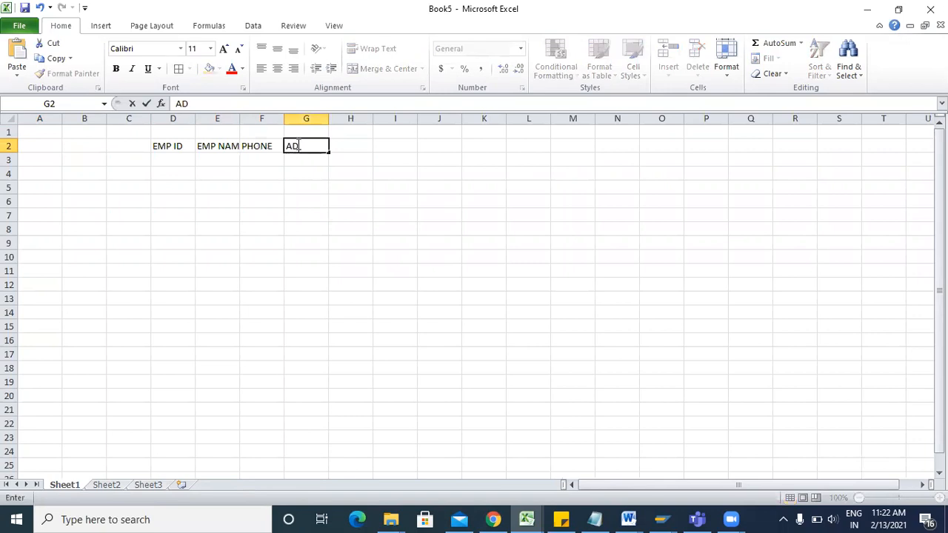
pyautogui.write('DRESS')
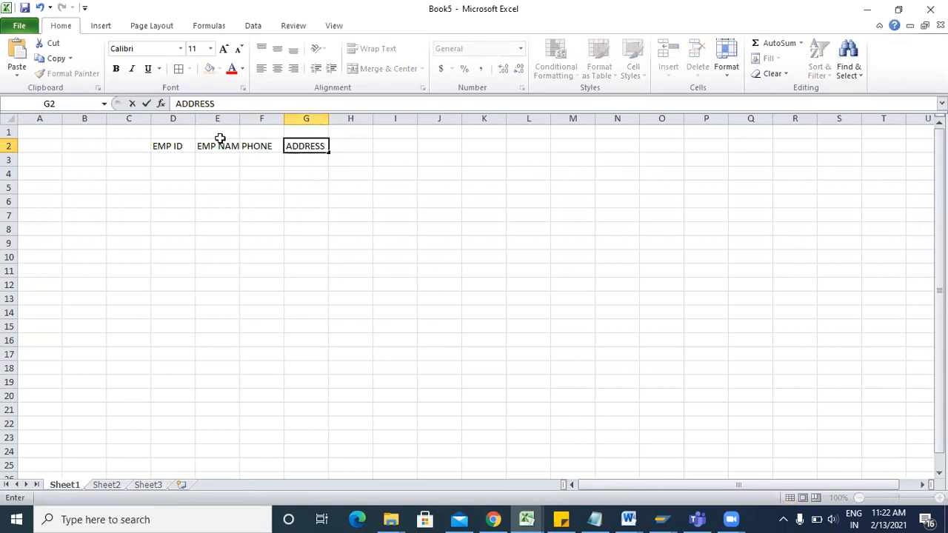
# Back in the Dictionary: Change Table window, type EMP_ID as the second field name.
pyautogui.click(660, 520)
pyautogui.click(592, 465)
pyautogui.write('EMP')
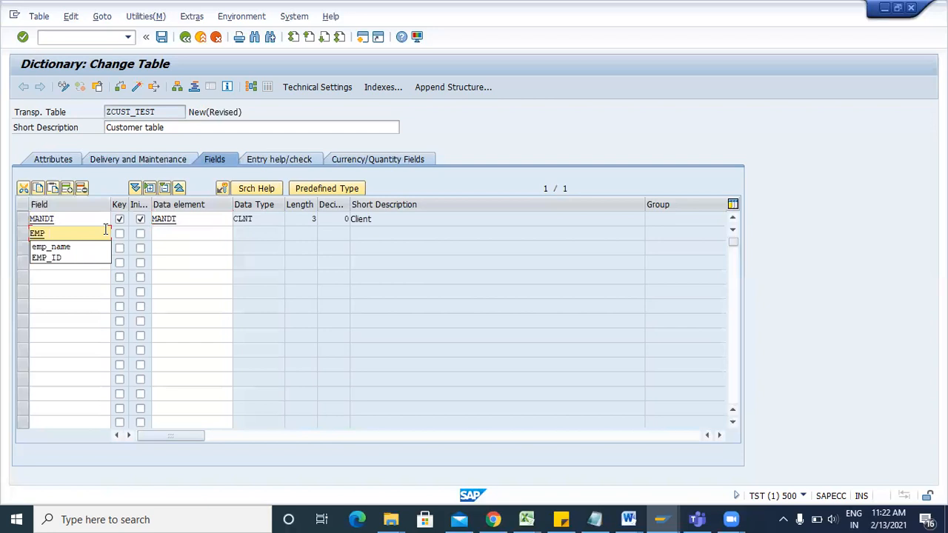
pyautogui.write('_ID')
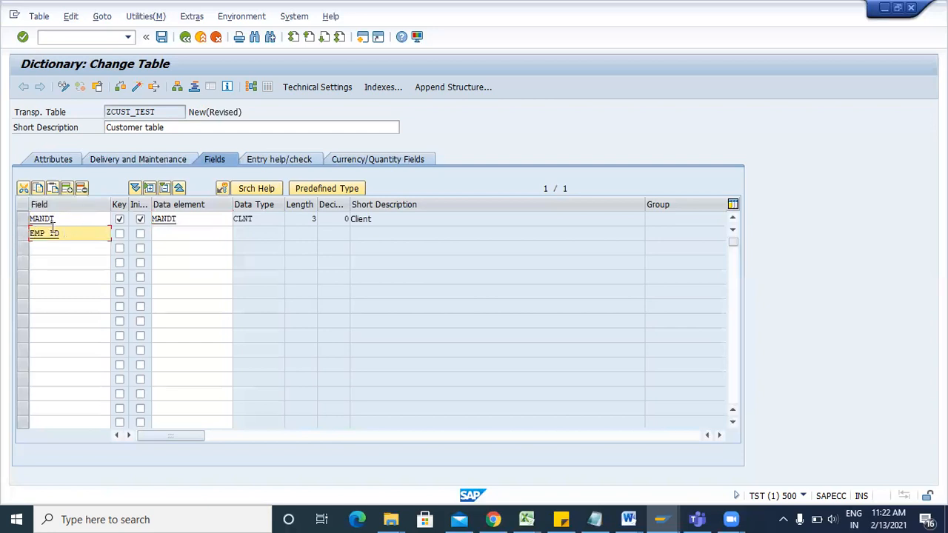
# Tick Key and Initial Values for EMP_ID and move into its Data element cell.
pyautogui.click(80, 251)
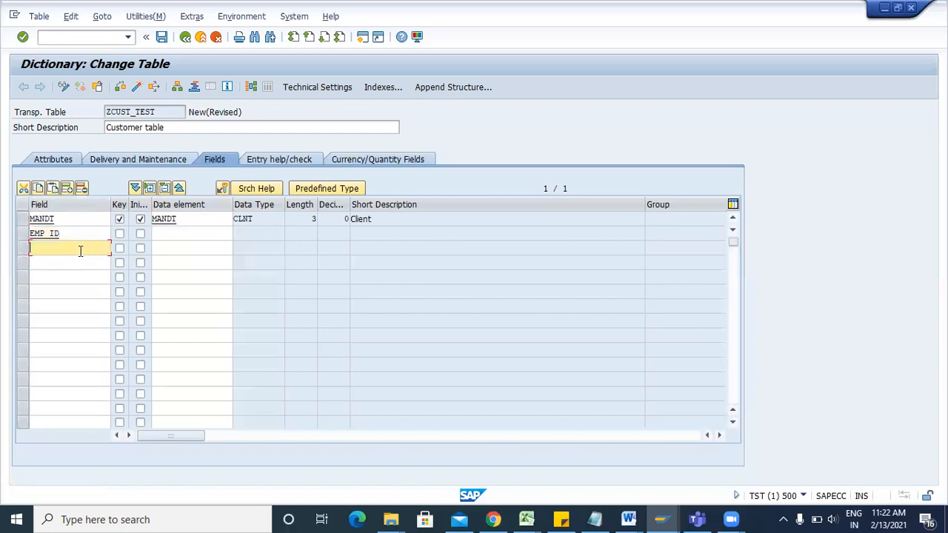
pyautogui.click(53, 237)
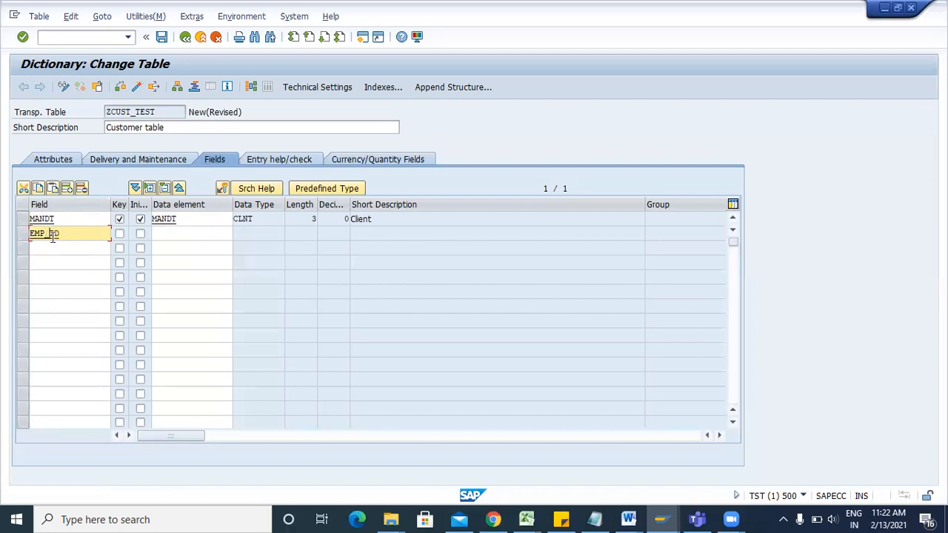
pyautogui.click(167, 231)
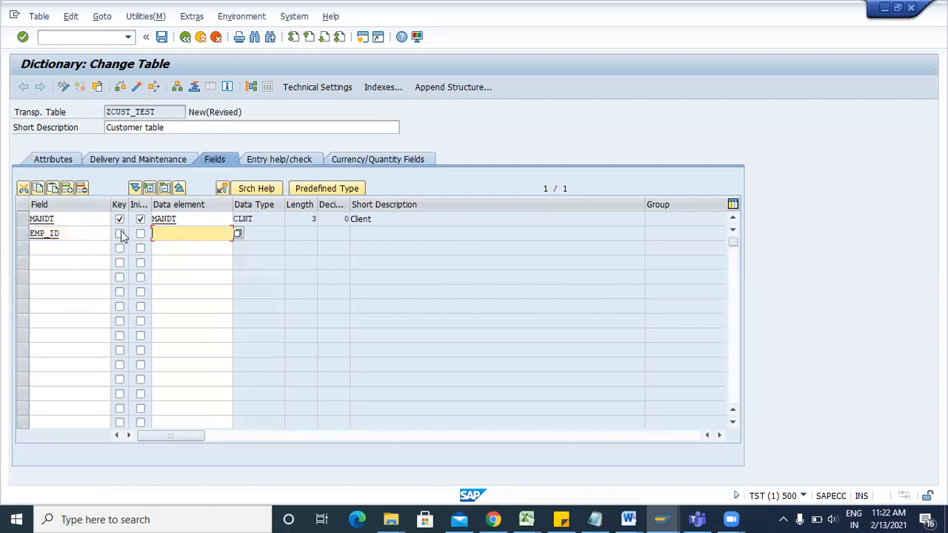
pyautogui.click(120, 233)
pyautogui.click(140, 236)
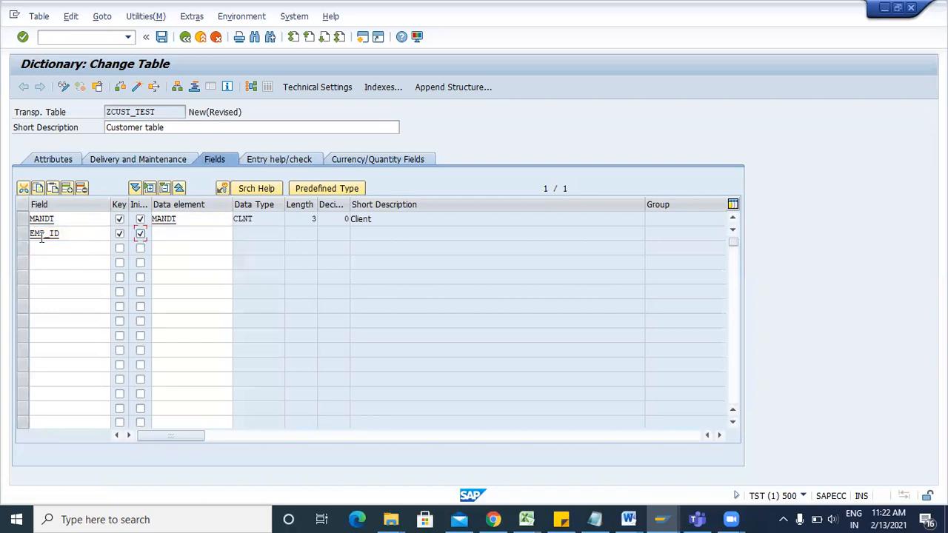
pyautogui.click(78, 234)
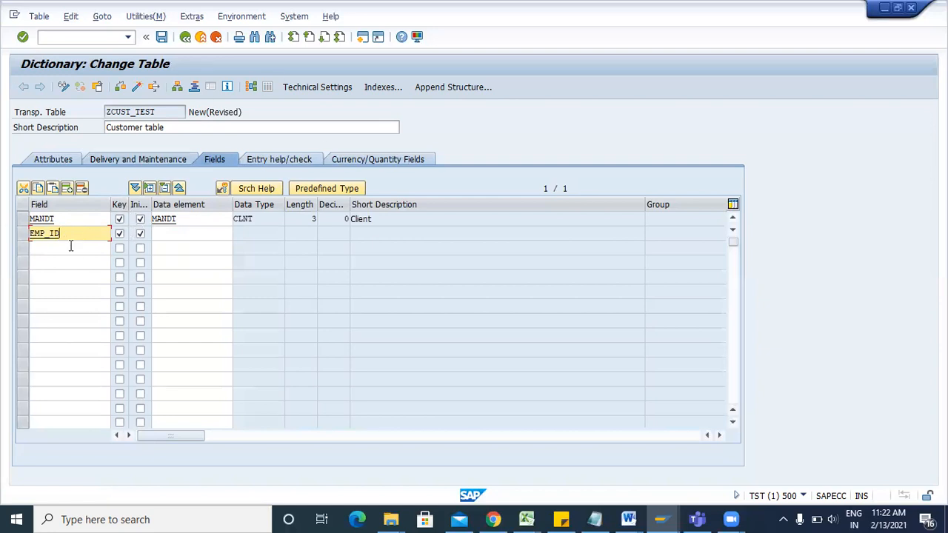
pyautogui.click(186, 233)
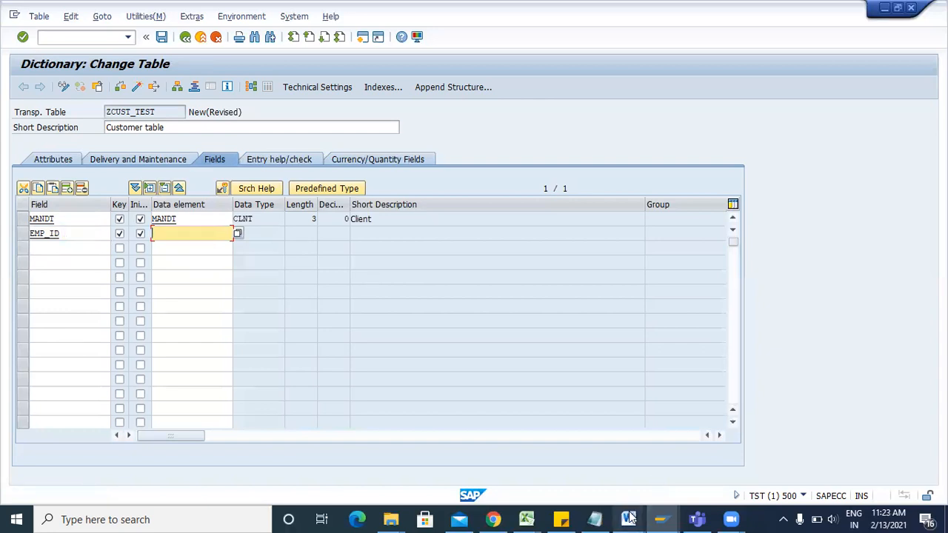
# In the TRAINING notes, define data element (semantic info like field label) and domain (technical info like data type).
pyautogui.moveTo(628, 518)
pyautogui.click(768, 449)
pyautogui.write('D')
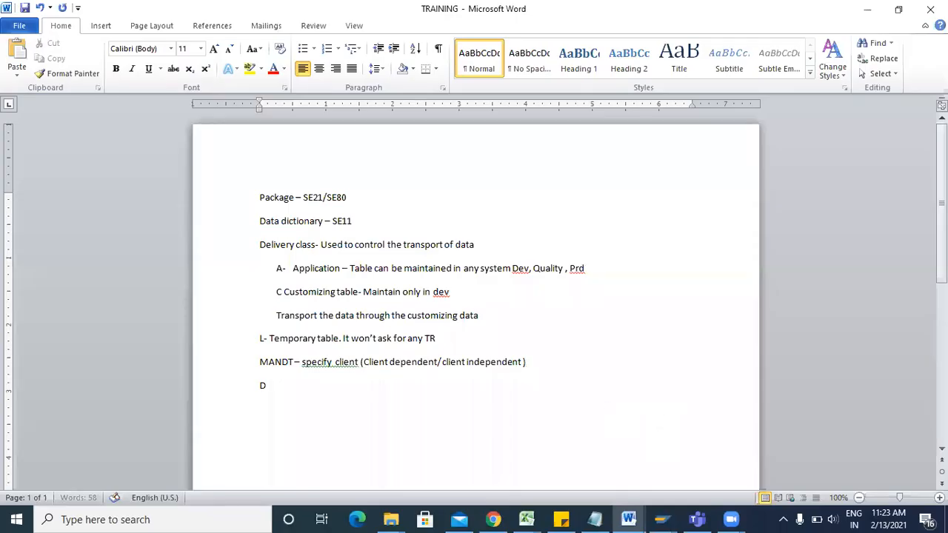
pyautogui.write('ata element - ')
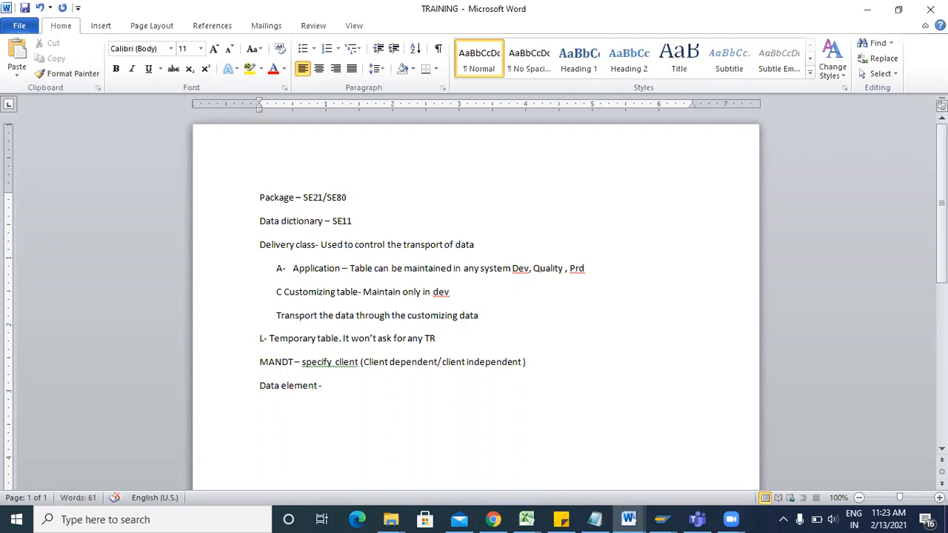
pyautogui.write('define the semantic in')
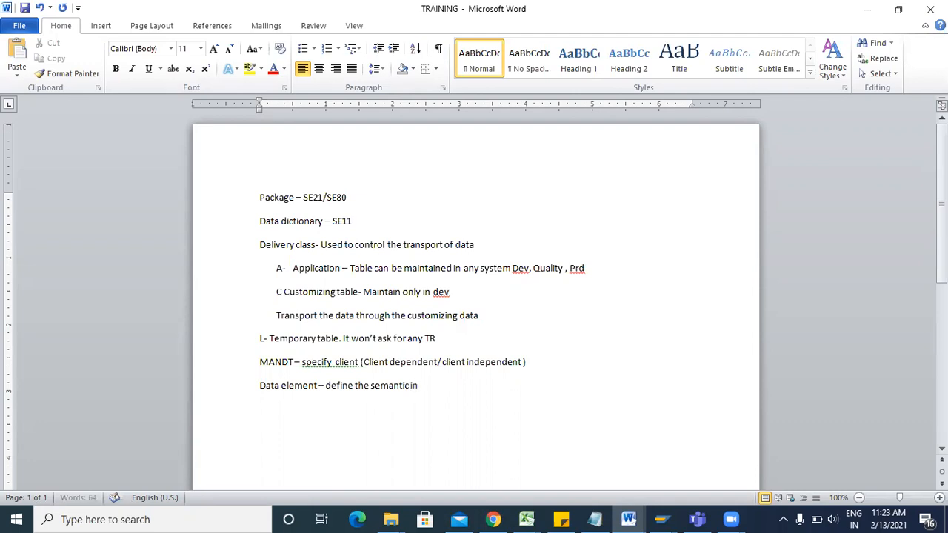
pyautogui.write('formation like')
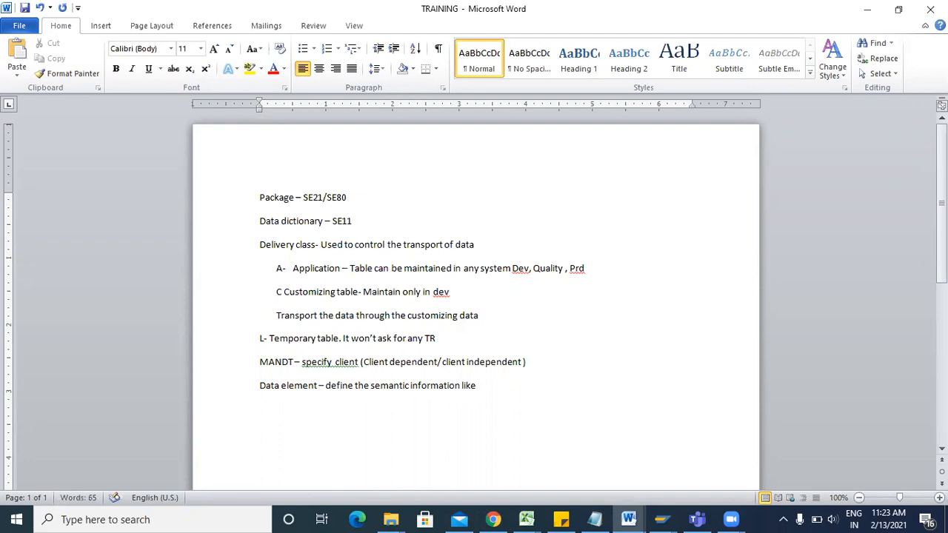
pyautogui.write(' field label')
pyautogui.press('Return')
pyautogui.write('Domain- t')
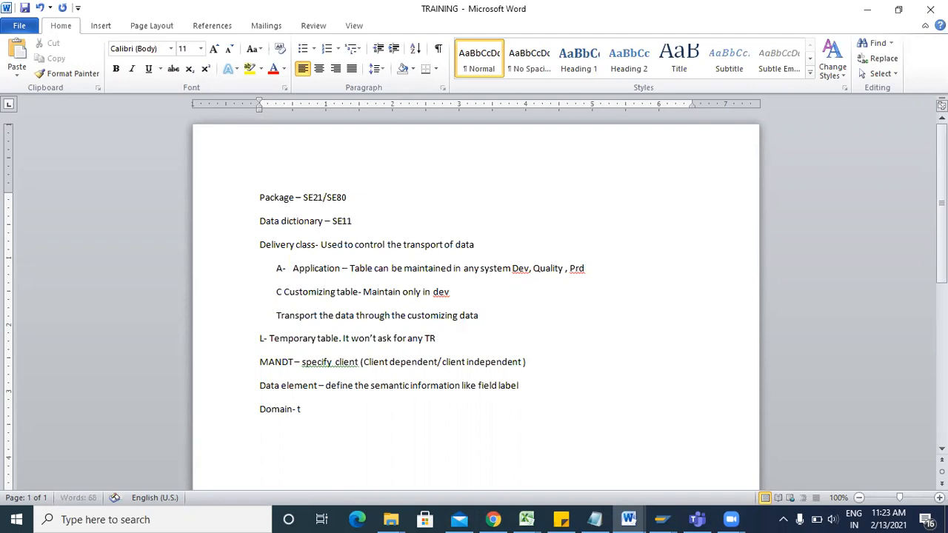
pyautogui.write('echnical information like')
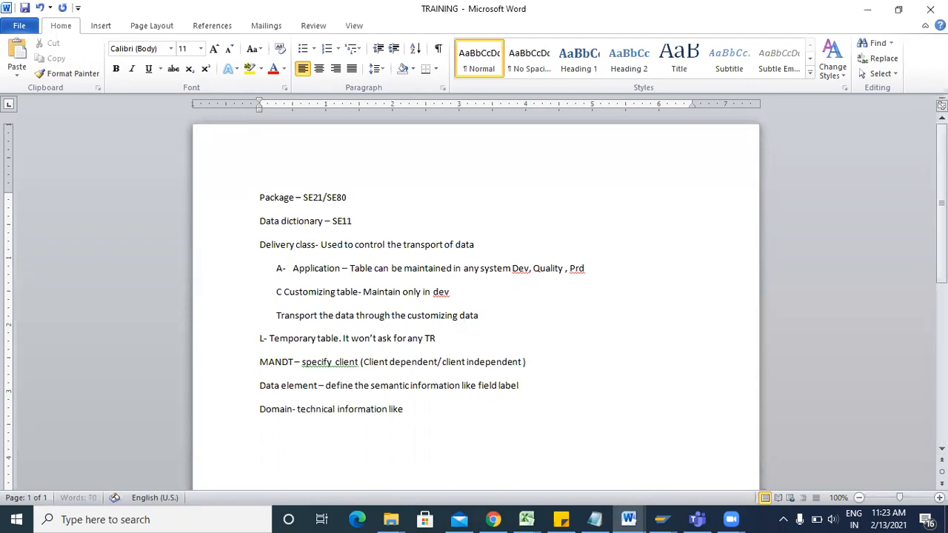
pyautogui.write(' data type')
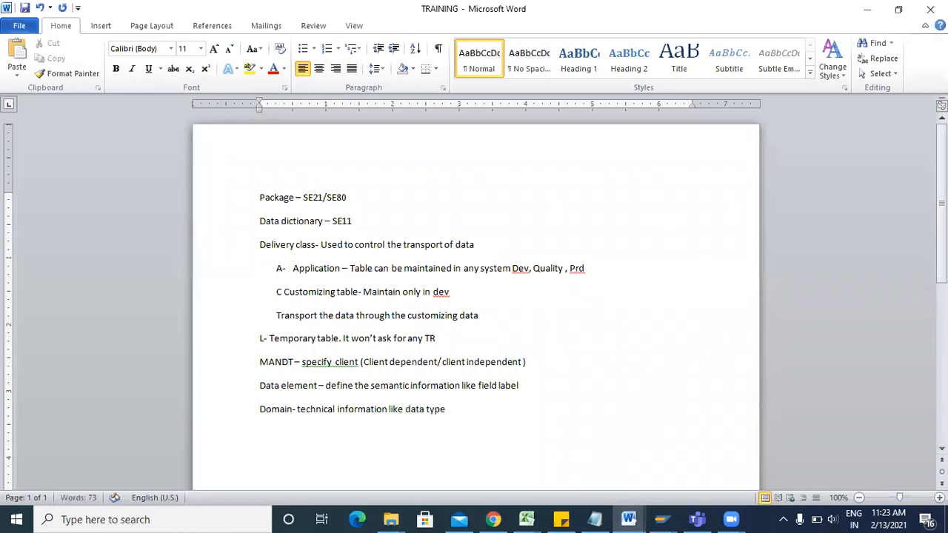
pyautogui.hotkey('alt', 'Tab')
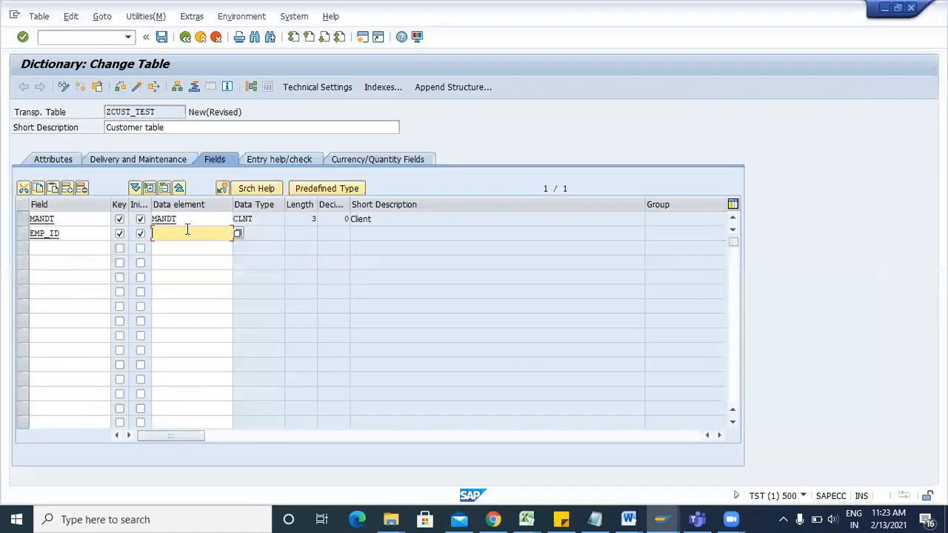
# Try data element names ZEMPID and then ZEID for EMP_ID, saving the table each time.
pyautogui.write('Z')
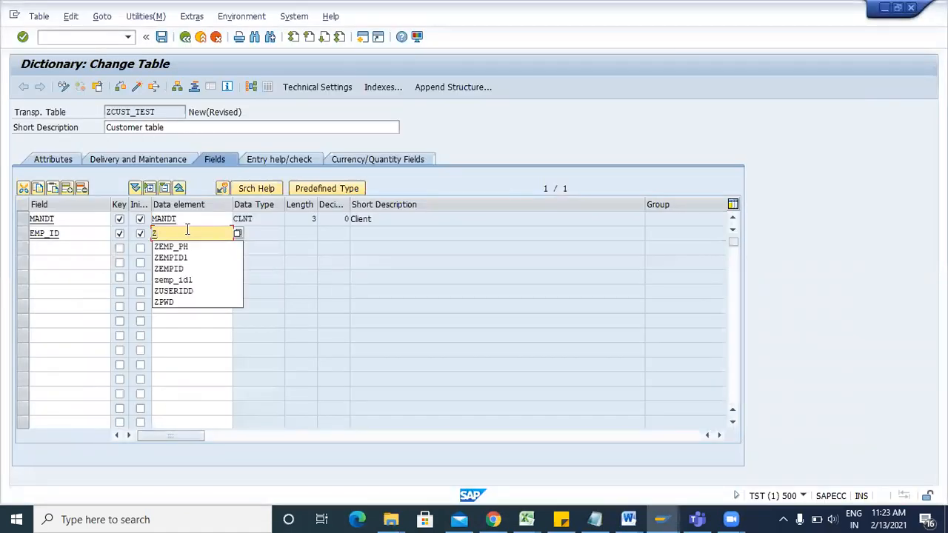
pyautogui.write('EMP_ID')
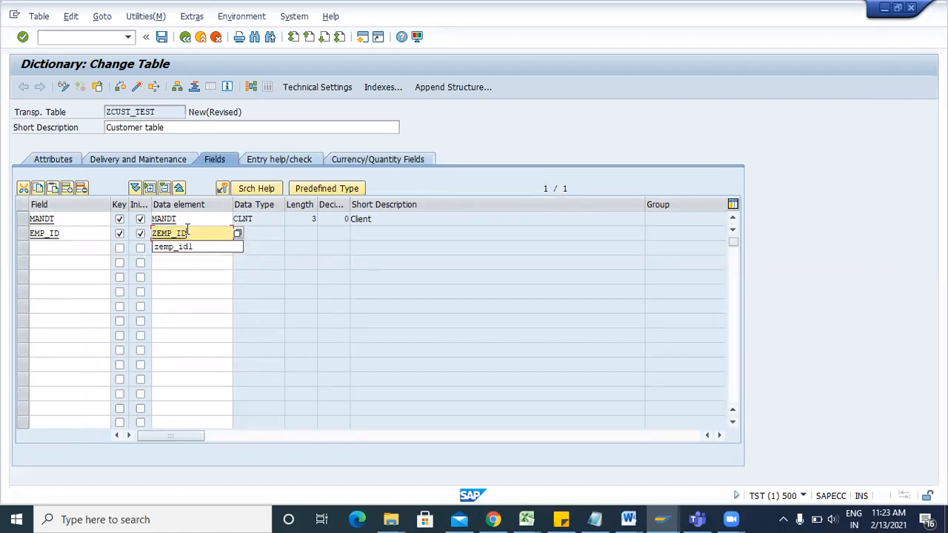
pyautogui.click(158, 235)
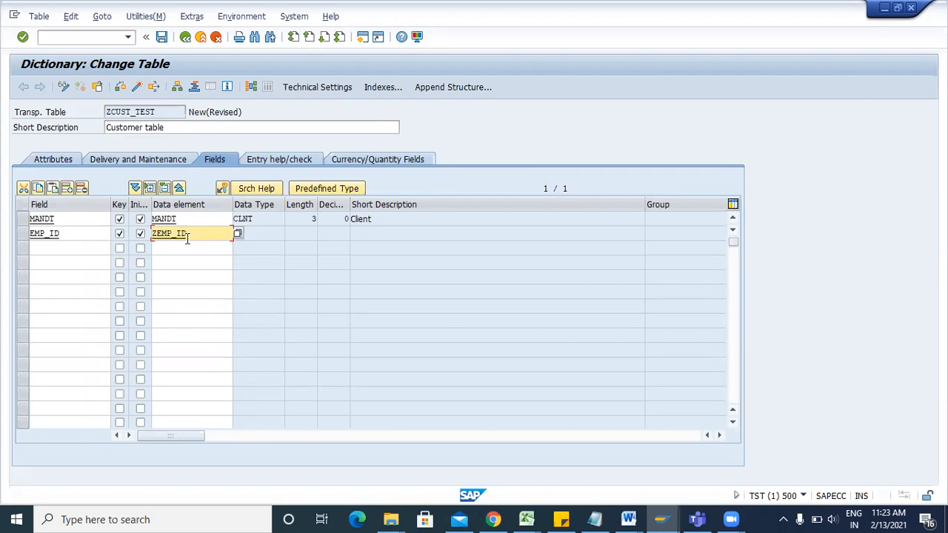
pyautogui.press('BackSpace')
pyautogui.doubleClick(183, 236)
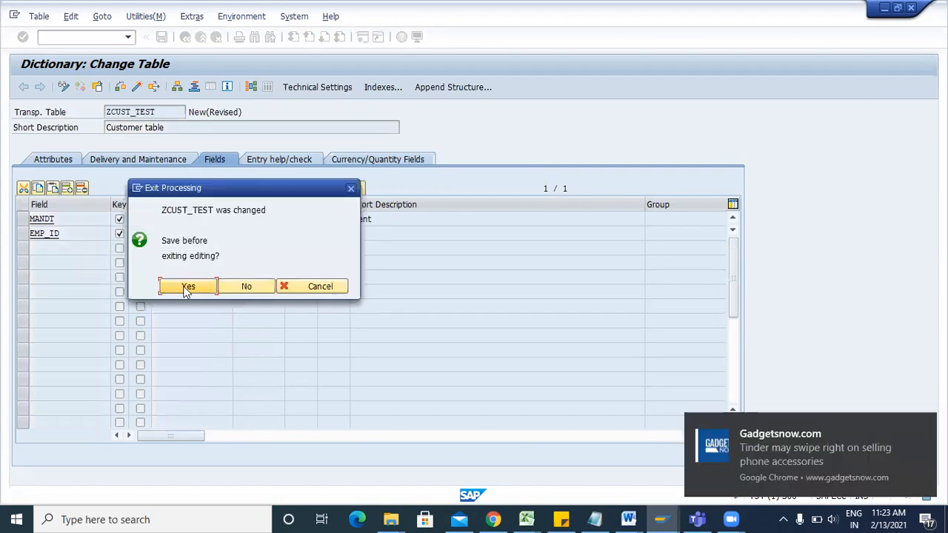
pyautogui.click(185, 286)
pyautogui.press('F3')
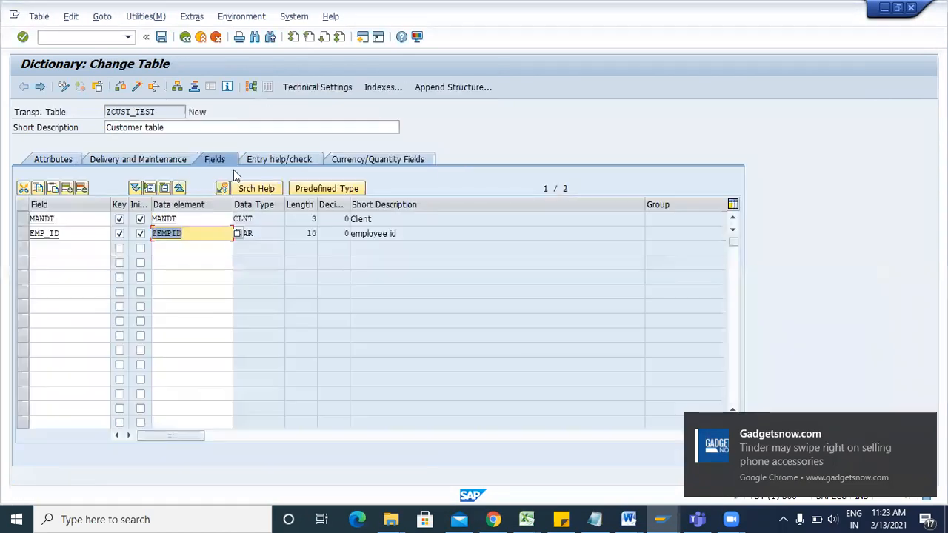
pyautogui.click(192, 233)
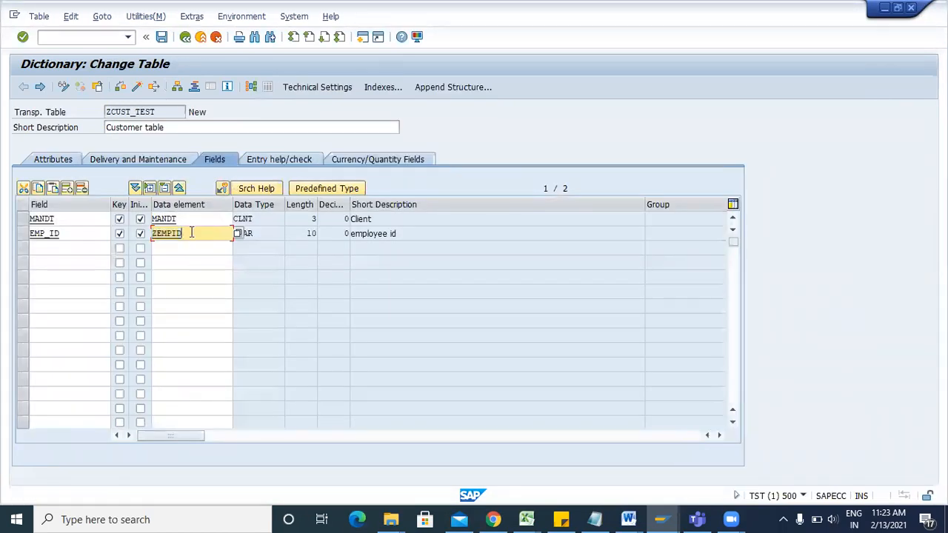
pyautogui.press('BackSpace')
pyautogui.press('BackSpace')
pyautogui.press('BackSpace')
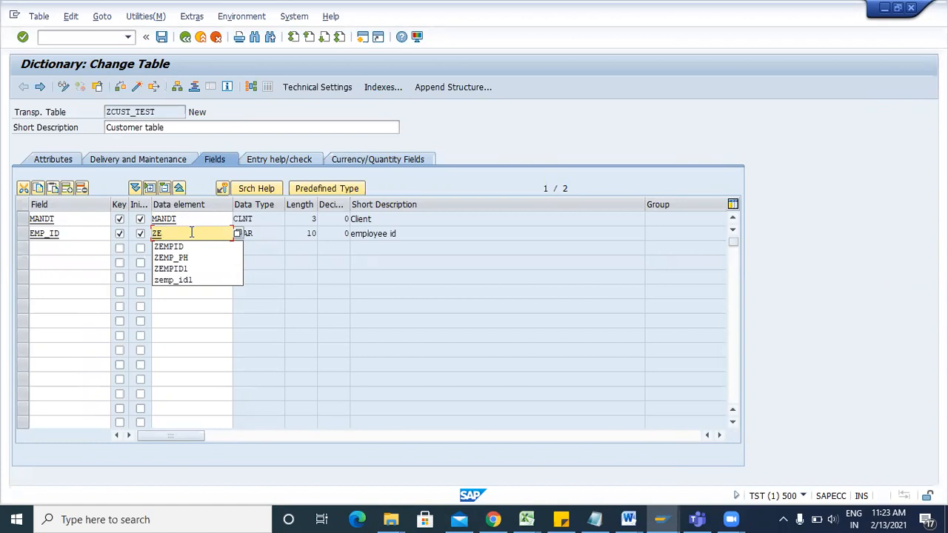
pyautogui.write('ID')
pyautogui.press('F3')
pyautogui.click(188, 286)
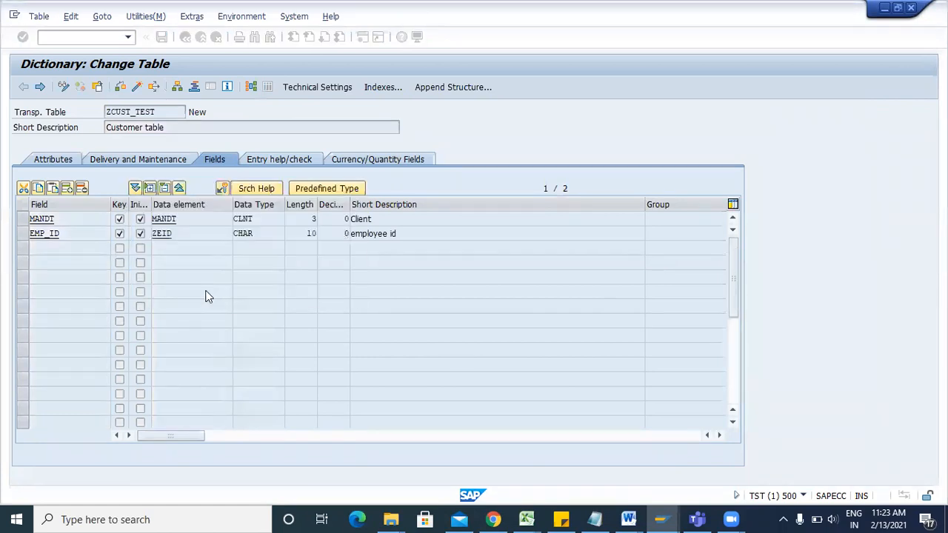
pyautogui.press('F3')
# Change EMP_ID's data element to ZEMP_IDD and open it to define it.
pyautogui.click(175, 236)
pyautogui.press('BackSpace')
pyautogui.press('BackSpace')
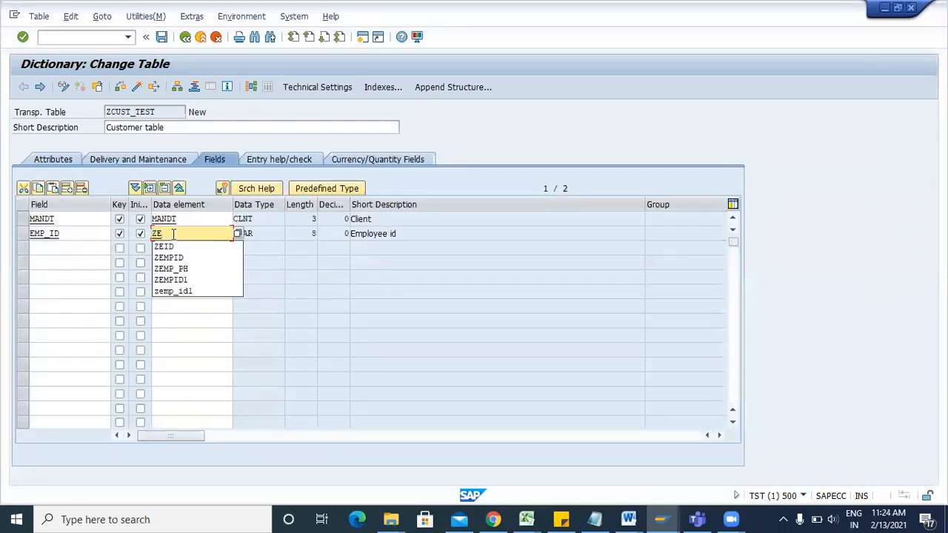
pyautogui.write('MP_IDD')
pyautogui.doubleClick(173, 234)
# Create data element ZEMP_IDD with description 'Employee ID' and domain ZEMP_IDD.
pyautogui.click(192, 290)
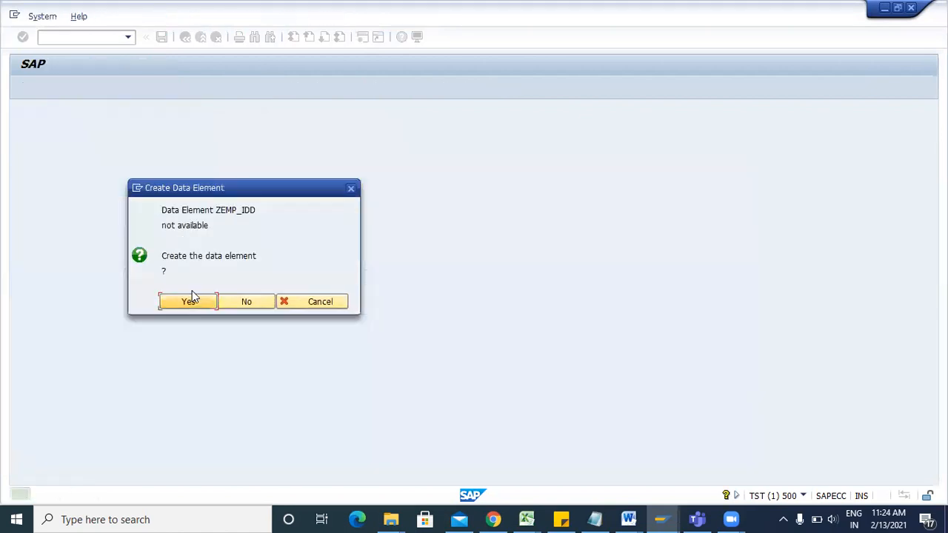
pyautogui.click(200, 305)
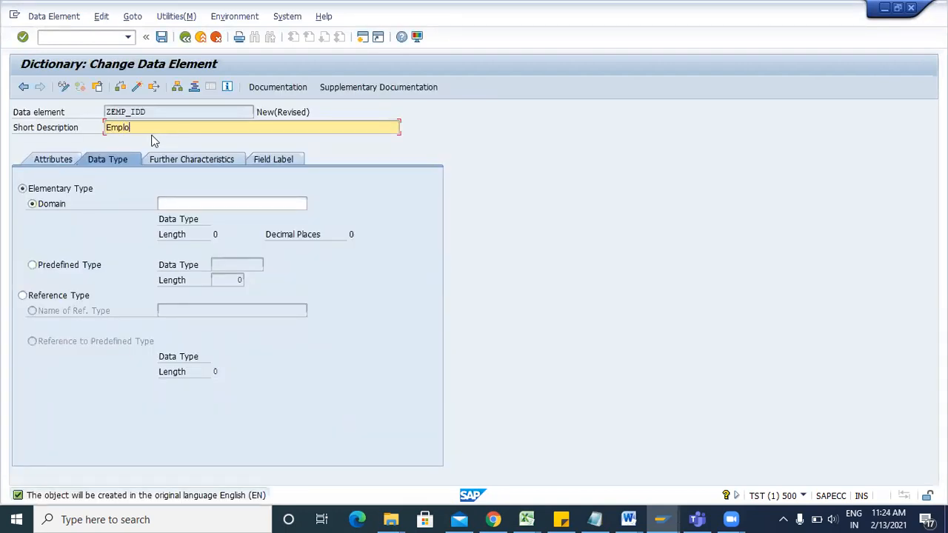
pyautogui.write('Employee ID')
pyautogui.click(175, 207)
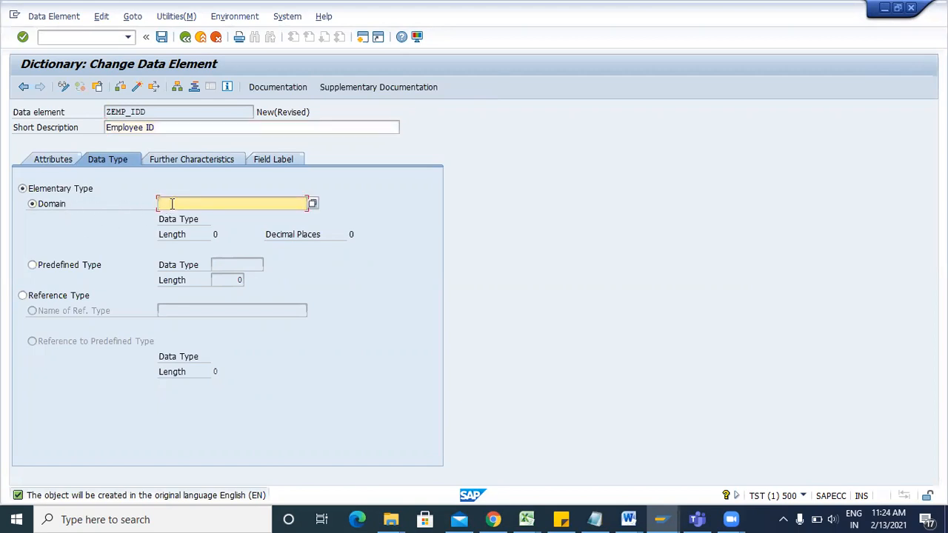
pyautogui.write('ZEMP')
pyautogui.moveTo(165, 111); pyautogui.dragTo(81, 113)
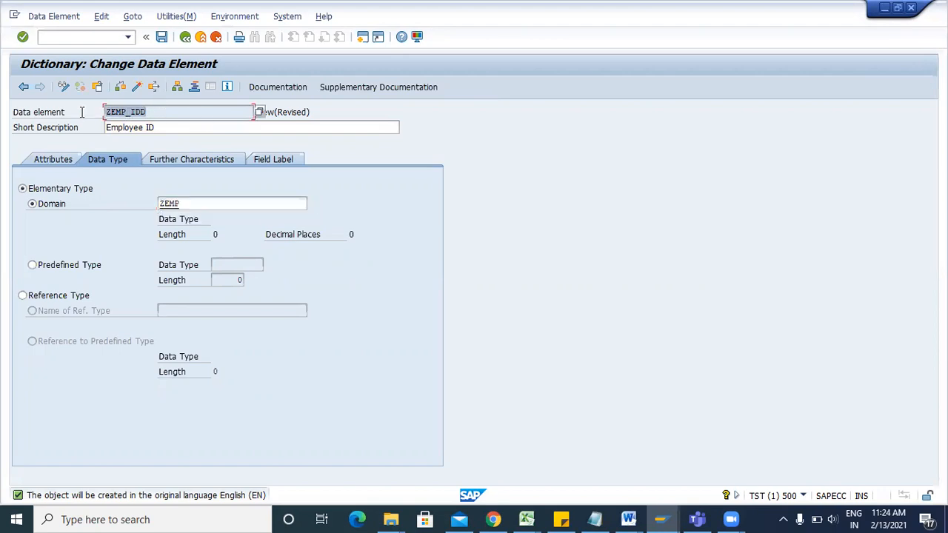
pyautogui.hotkey('ctrl', 'c')
pyautogui.click(178, 202)
pyautogui.doubleClick(178, 203)
pyautogui.hotkey('ctrl', 'v')
# Save the data element to package ZCUST and create domain ZEMP_IDD described 'Employee id'.
pyautogui.doubleClick(185, 203)
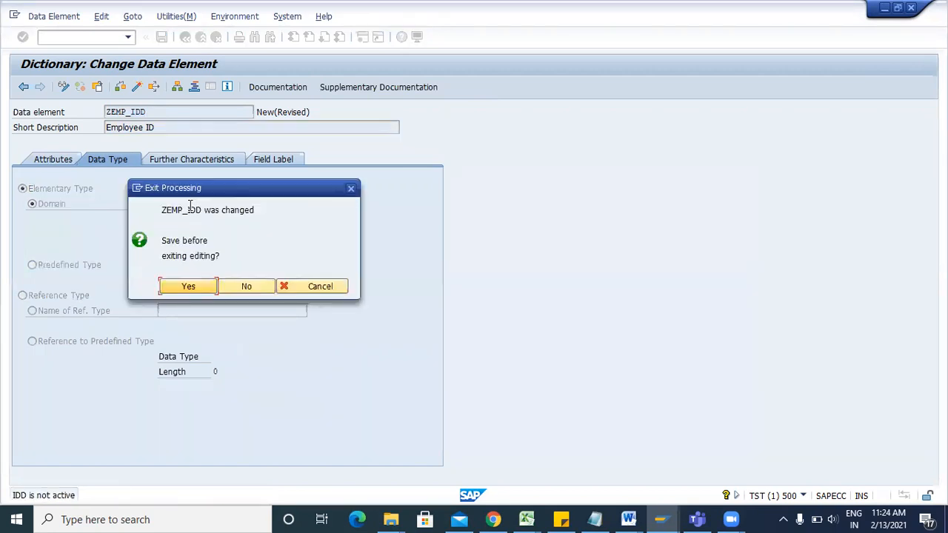
pyautogui.click(188, 286)
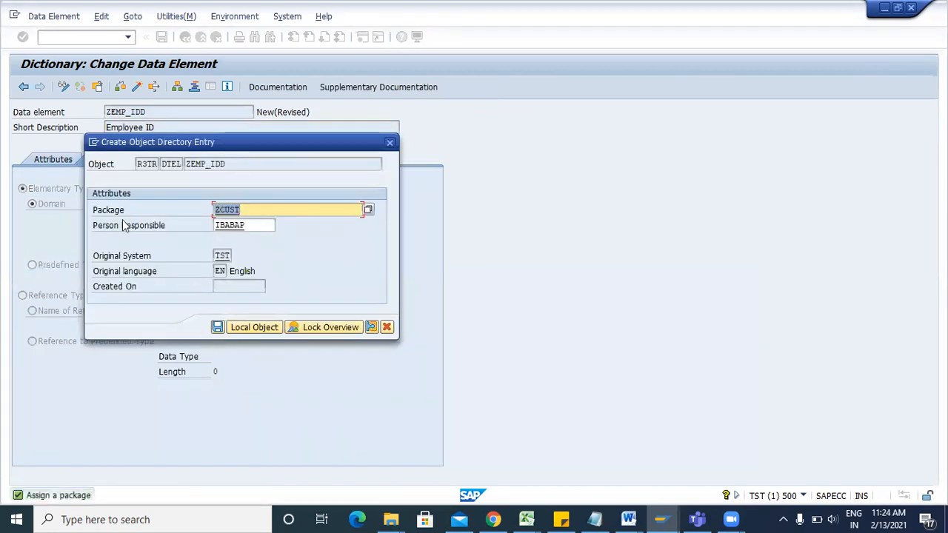
pyautogui.click(217, 327)
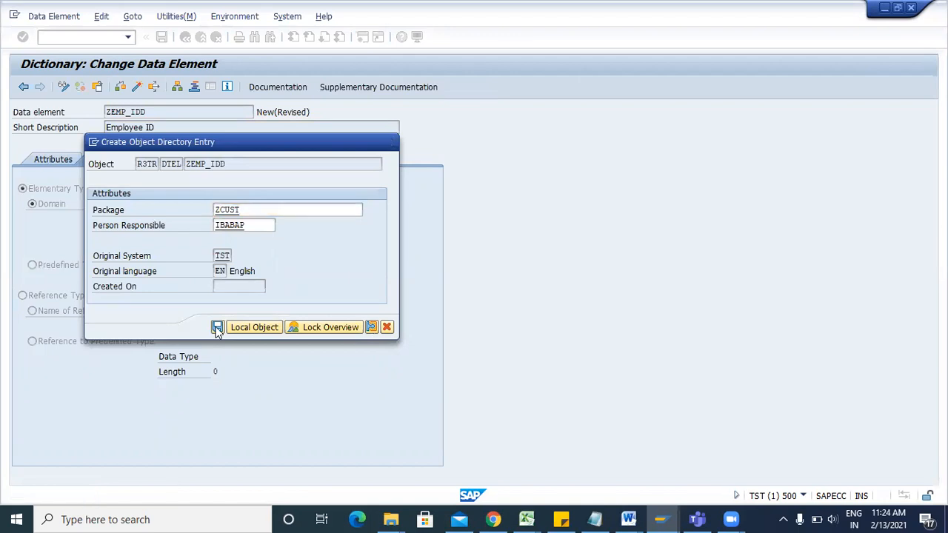
pyautogui.click(220, 235)
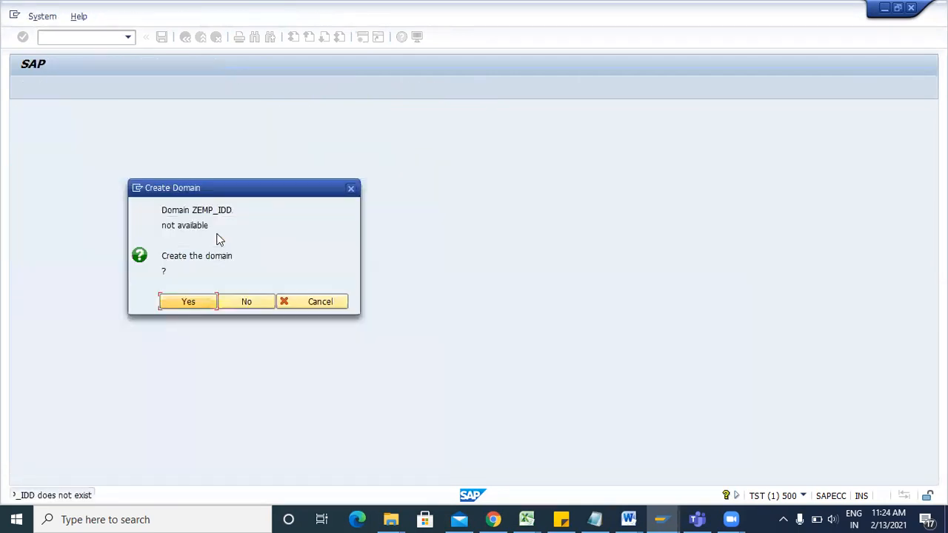
pyautogui.click(185, 302)
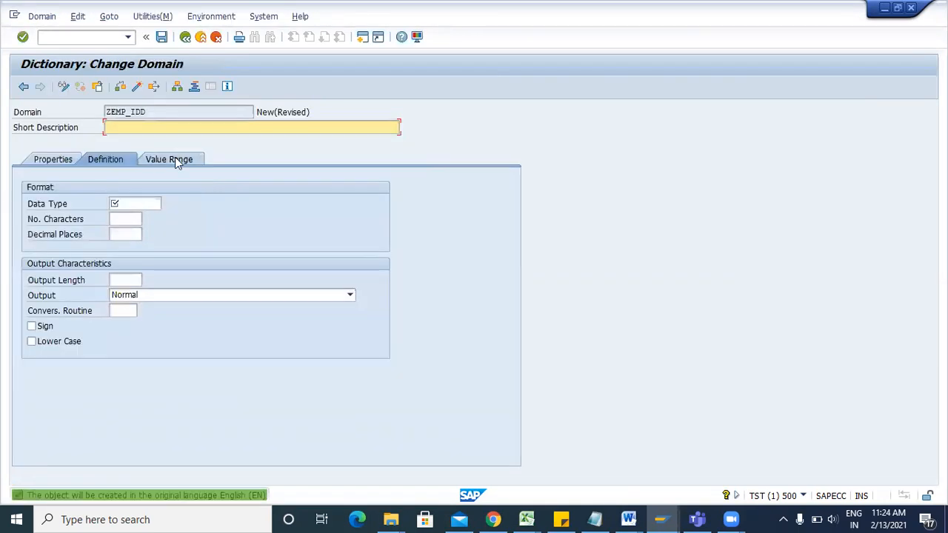
pyautogui.write('Employee id')
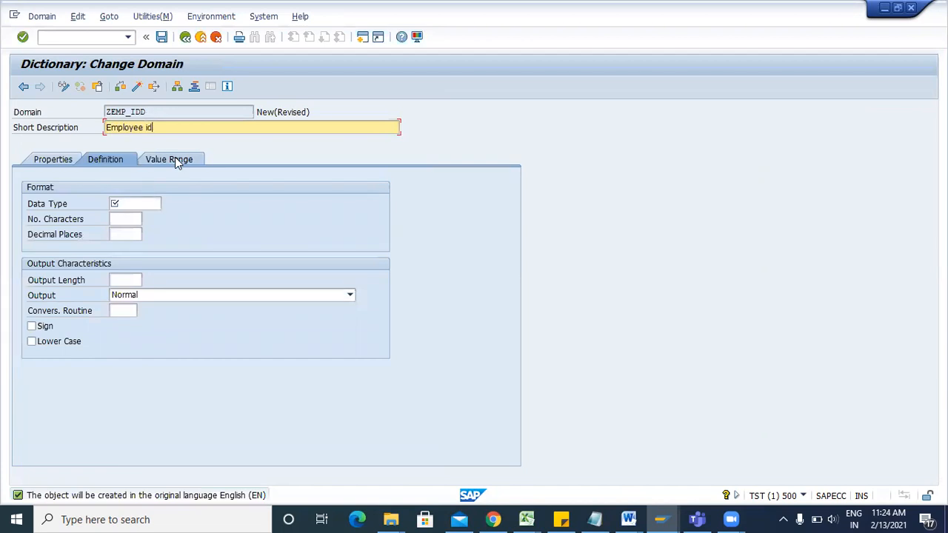
pyautogui.click(154, 201)
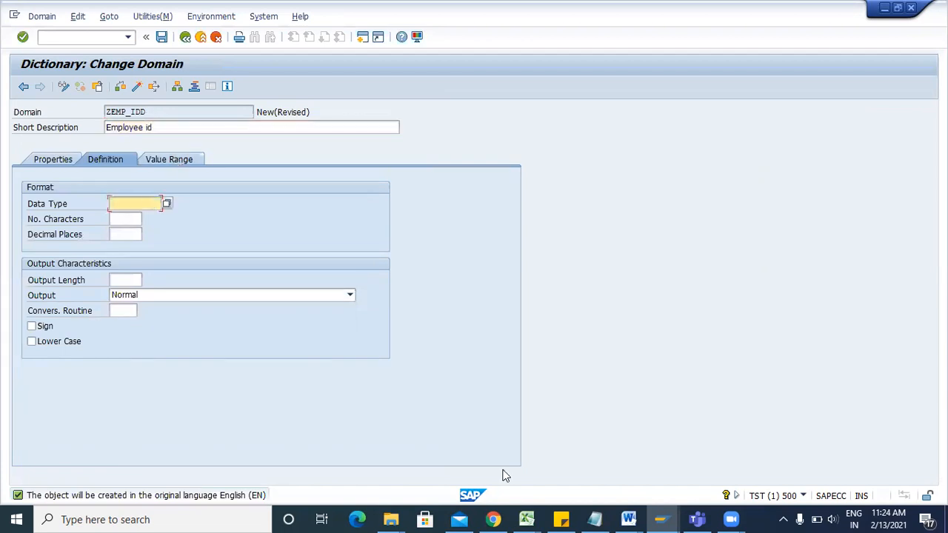
# Under the Domain note, add the line 'TABLE- FIELD- DATA ELEMENT - DOMAIN - DATA TYPE'.
pyautogui.moveTo(627, 518)
pyautogui.click(773, 449)
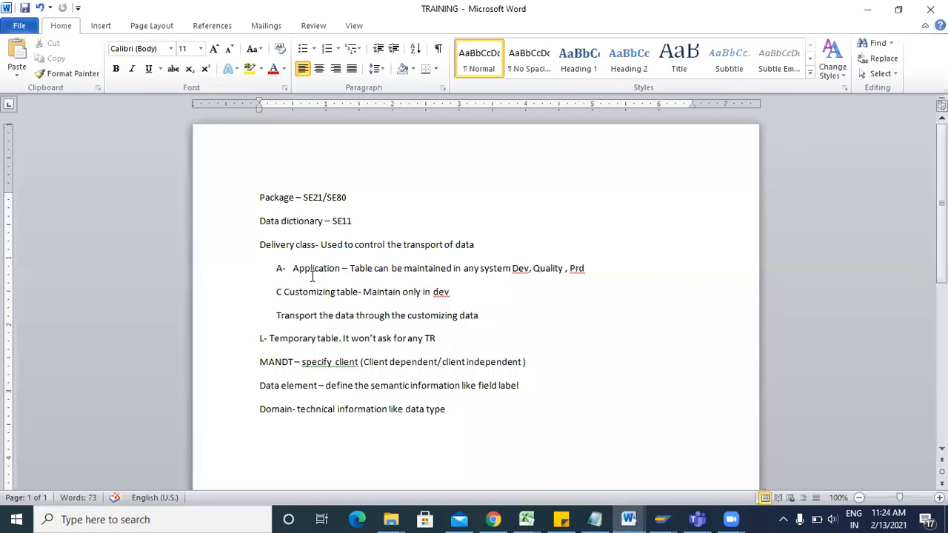
pyautogui.moveTo(464, 412); pyautogui.dragTo(302, 409)
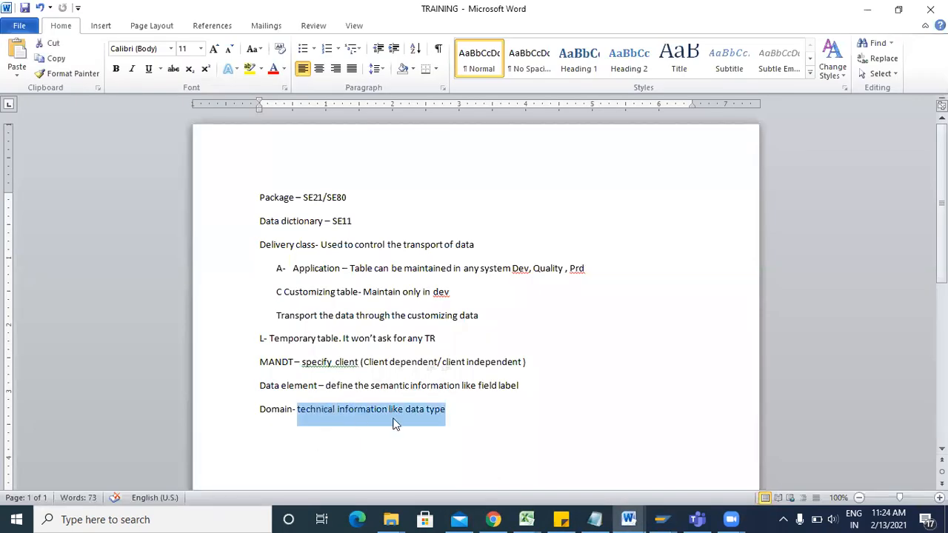
pyautogui.click(456, 417)
pyautogui.press('Return')
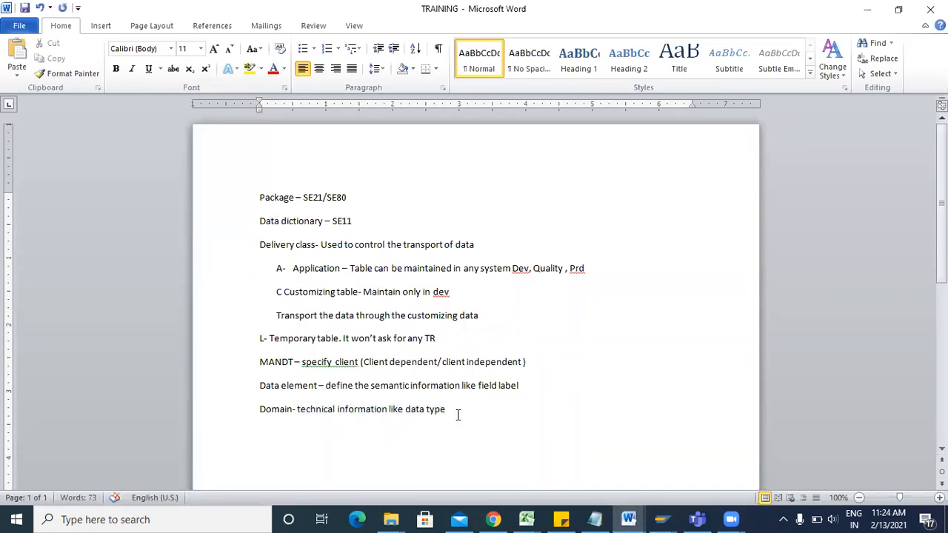
pyautogui.write('TABLE- FIELD- DAT')
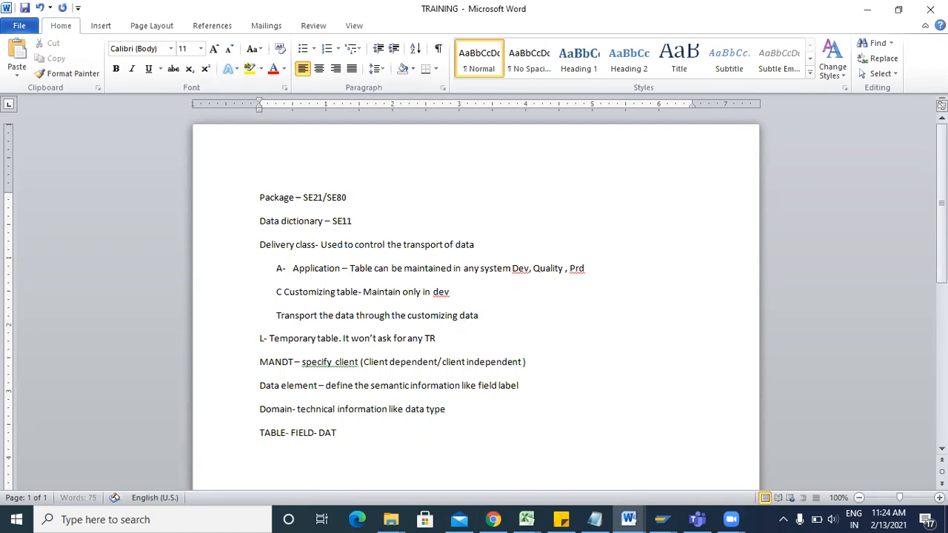
pyautogui.write('A ELEMENT - DOMAIN - DATA TY')
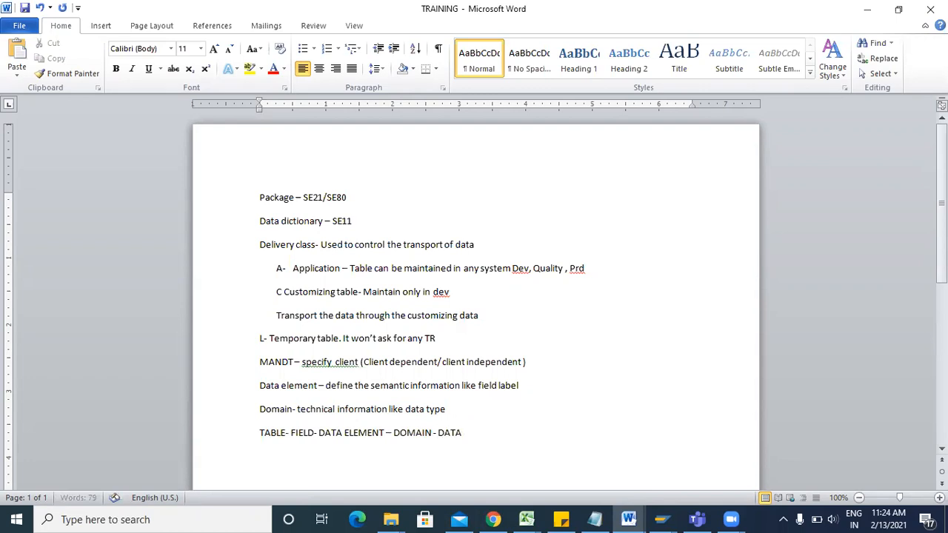
pyautogui.write('PE')
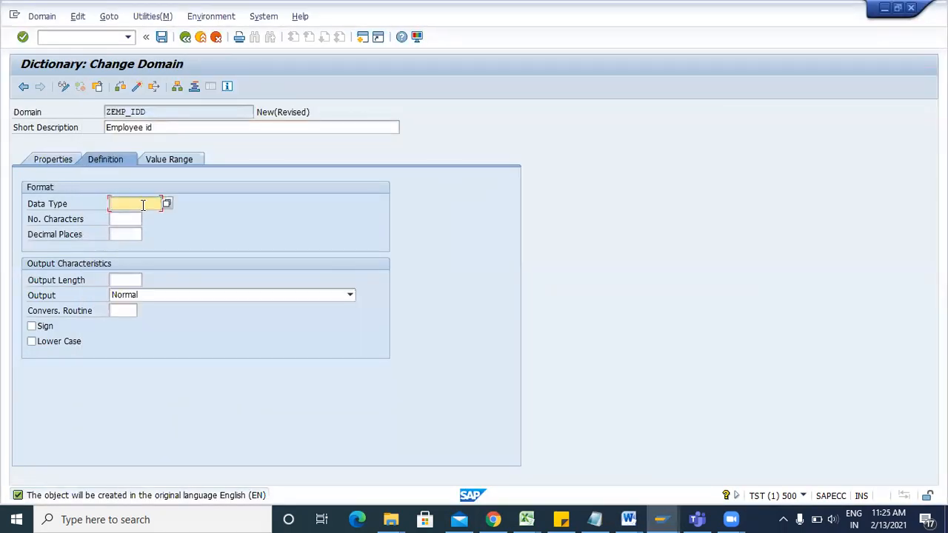
# Set domain ZEMP_IDD to data type CHAR with 40 characters and output length 40.
pyautogui.click(167, 203)
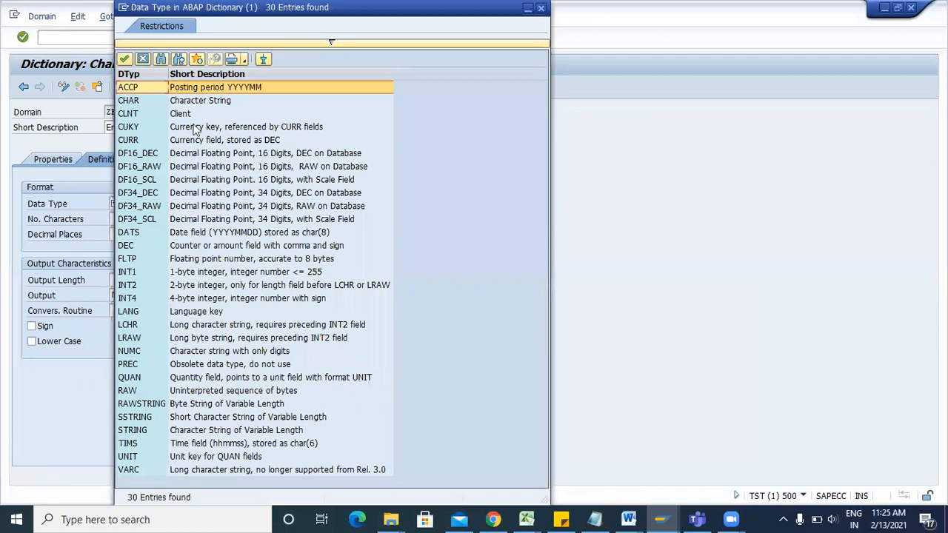
pyautogui.doubleClick(130, 101)
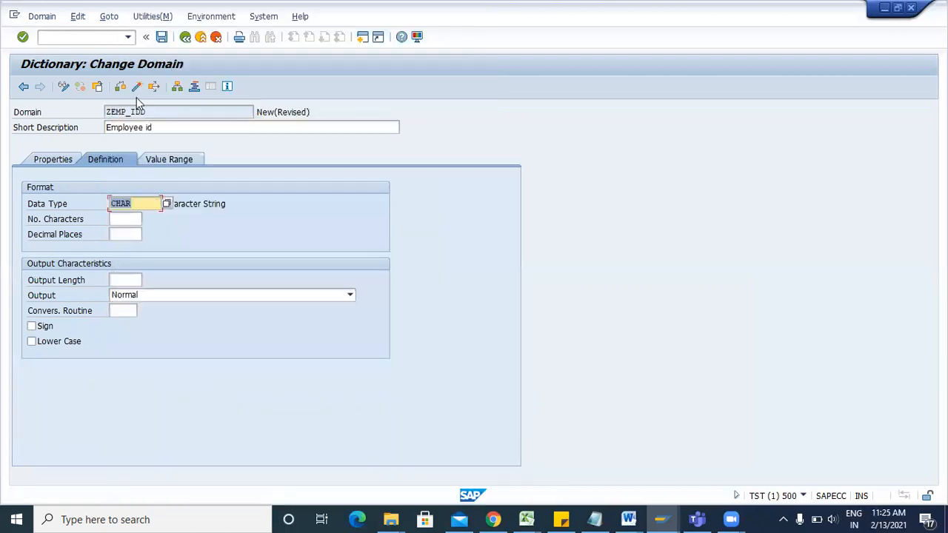
pyautogui.click(128, 221)
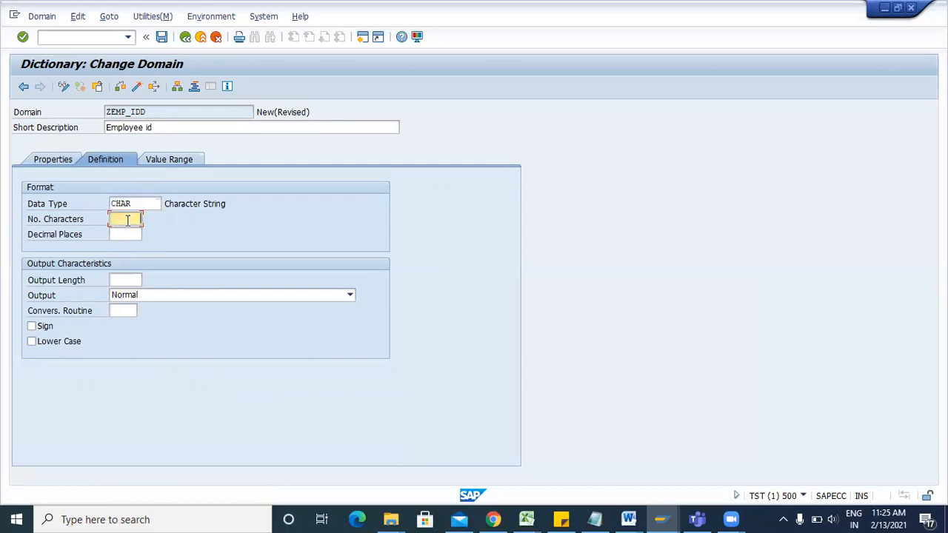
pyautogui.write('40')
pyautogui.click(127, 280)
pyautogui.write('4')
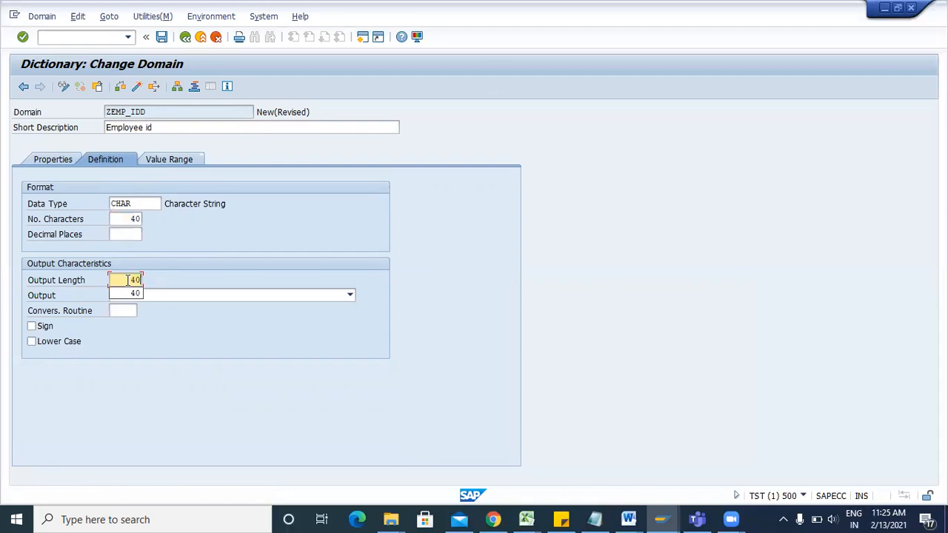
# Save domain ZEMP_IDD to package ZCUST with its transport request, then activate it.
pyautogui.click(163, 37)
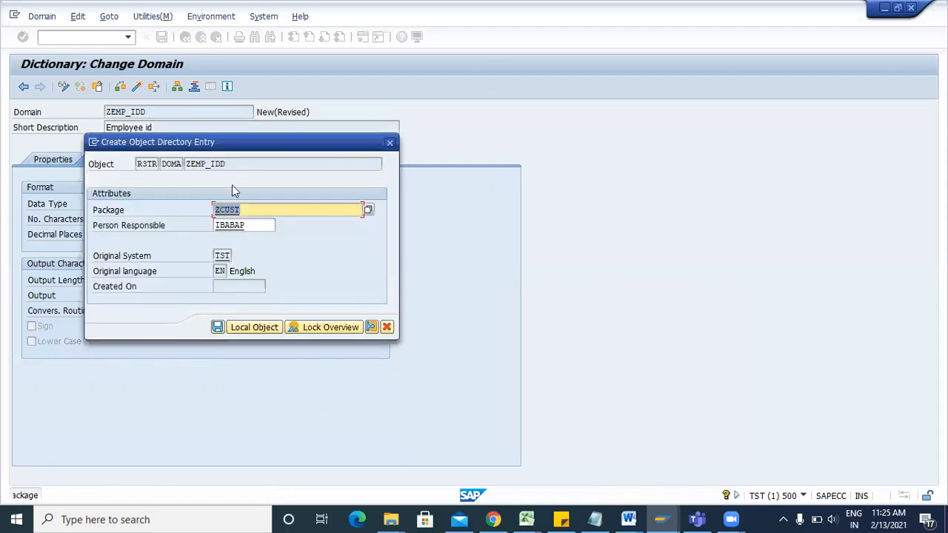
pyautogui.press('Return')
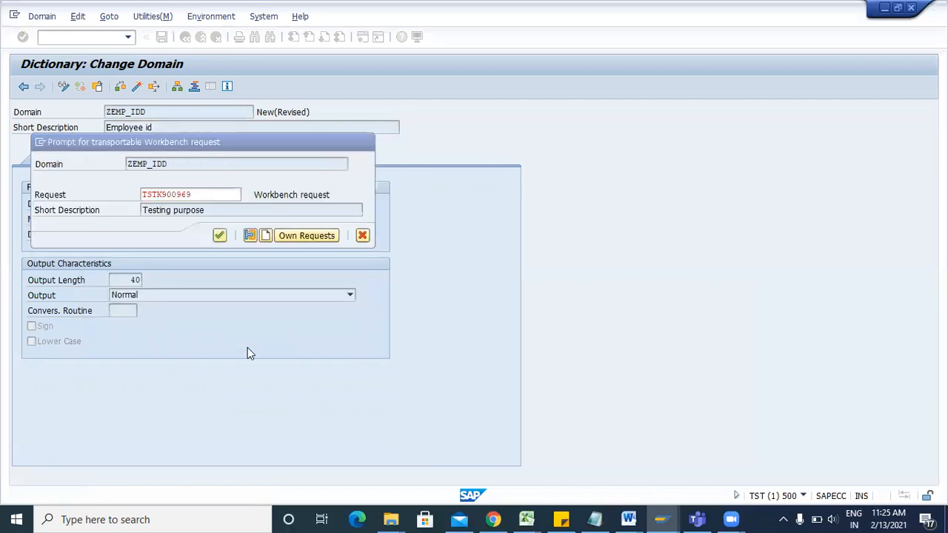
pyautogui.press('Return')
pyautogui.click(275, 112)
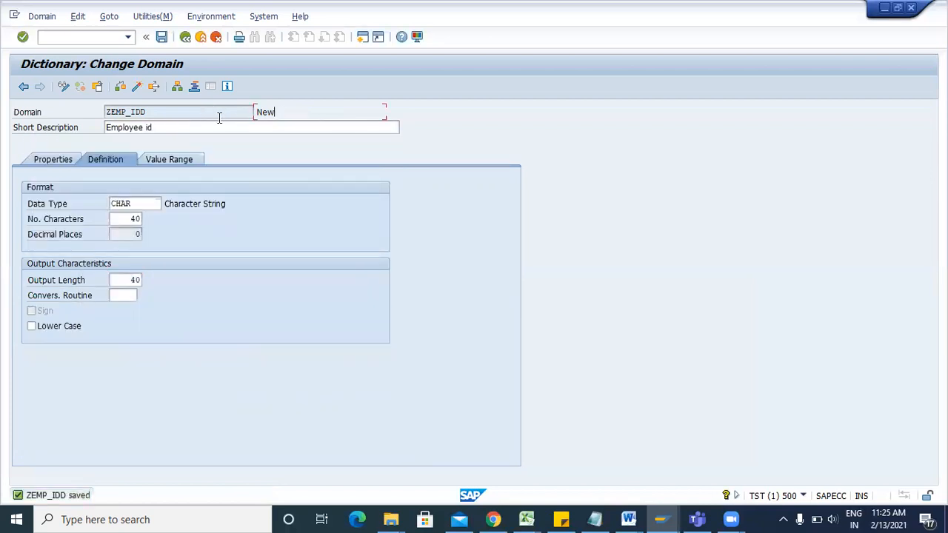
pyautogui.click(135, 87)
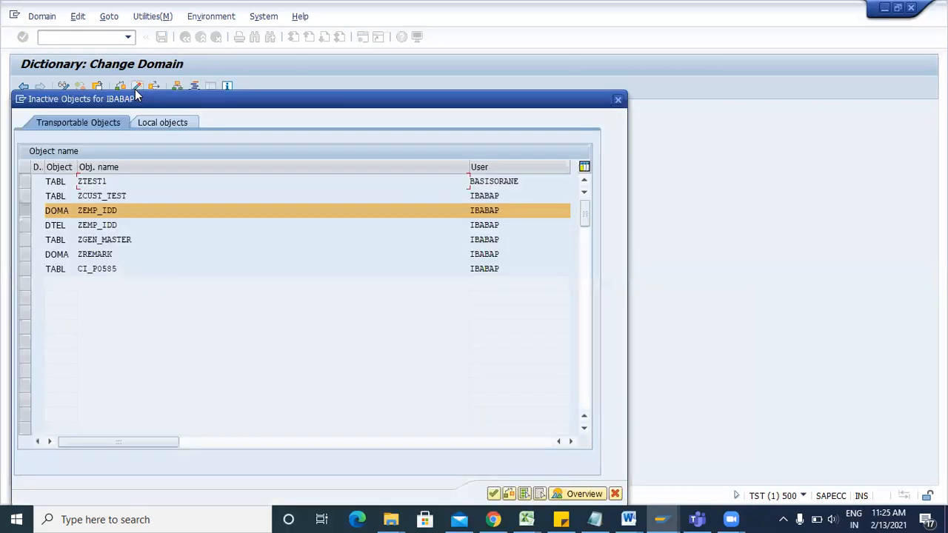
pyautogui.press('Return')
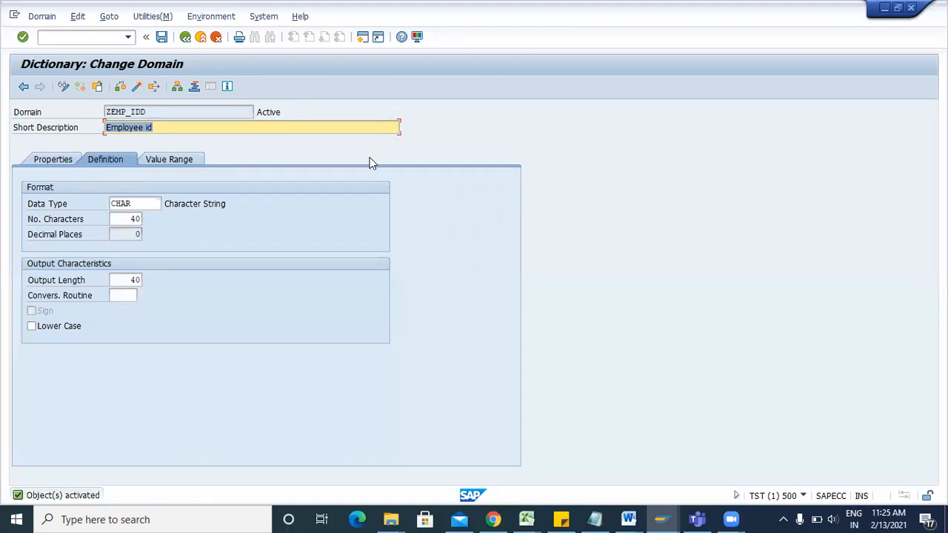
pyautogui.hotkey('alt', 'Tab')
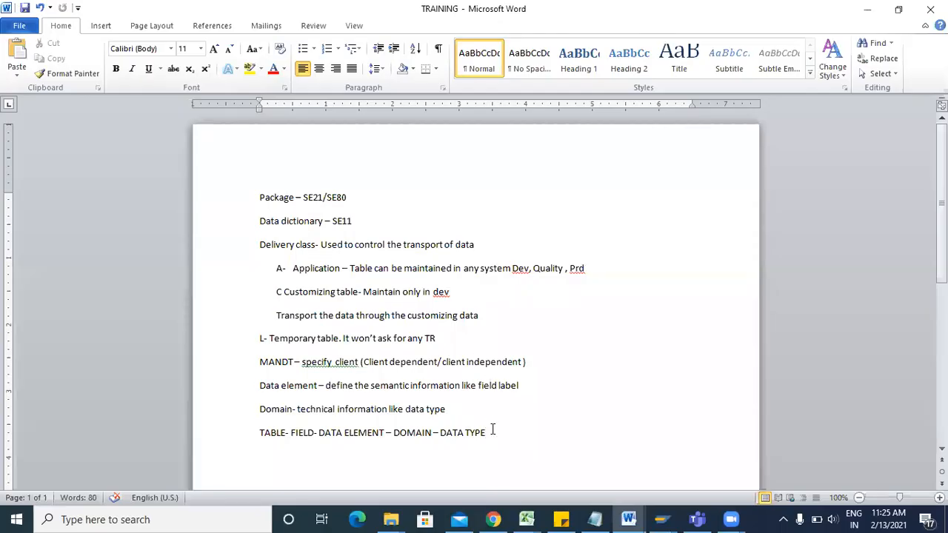
pyautogui.moveTo(486, 434); pyautogui.dragTo(372, 438)
pyautogui.click(373, 435)
pyautogui.moveTo(296, 435); pyautogui.dragTo(251, 434)
pyautogui.click(299, 434)
pyautogui.moveTo(435, 437); pyautogui.dragTo(396, 440)
pyautogui.hotkey('alt', 'Tab')
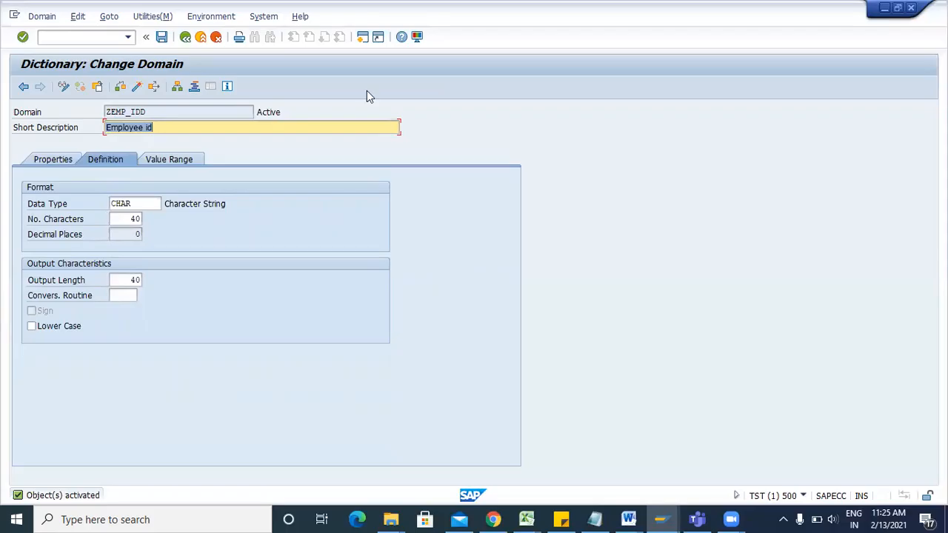
pyautogui.click(367, 35)
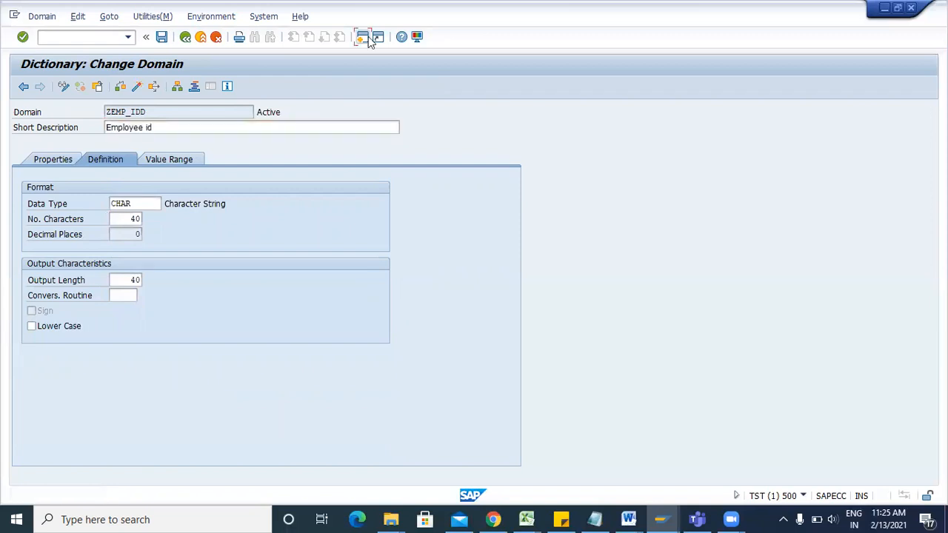
pyautogui.hotkey('alt', 'Tab')
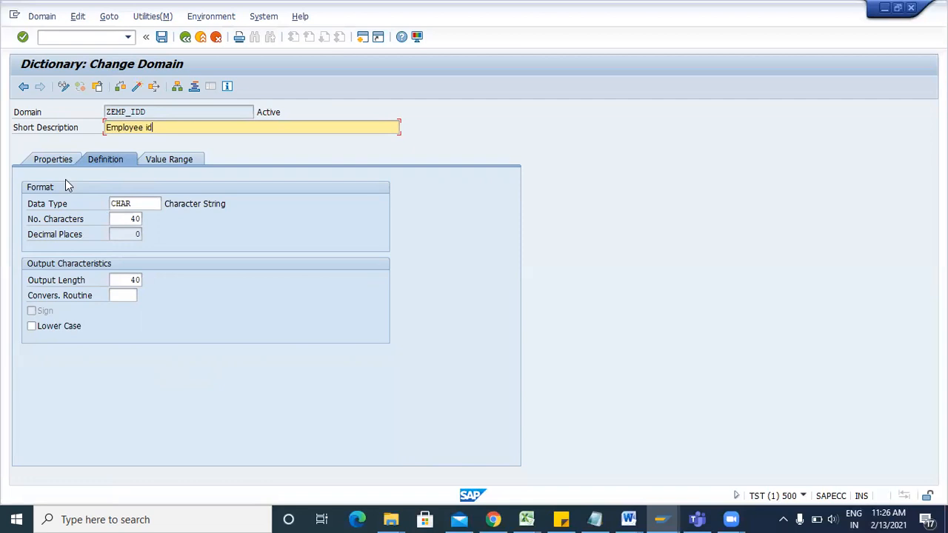
# Go back to data element ZEMP_IDD and activate it.
pyautogui.click(185, 37)
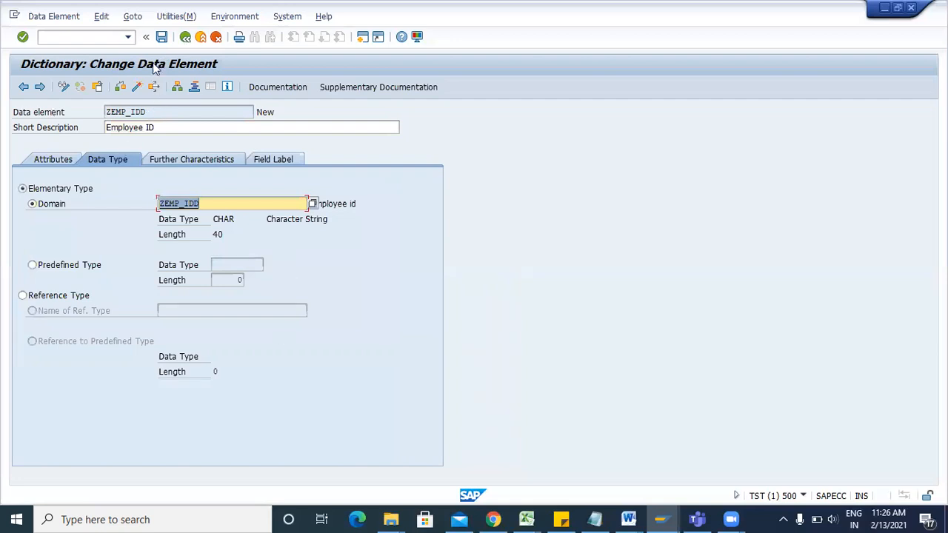
pyautogui.click(136, 87)
pyautogui.press('Return')
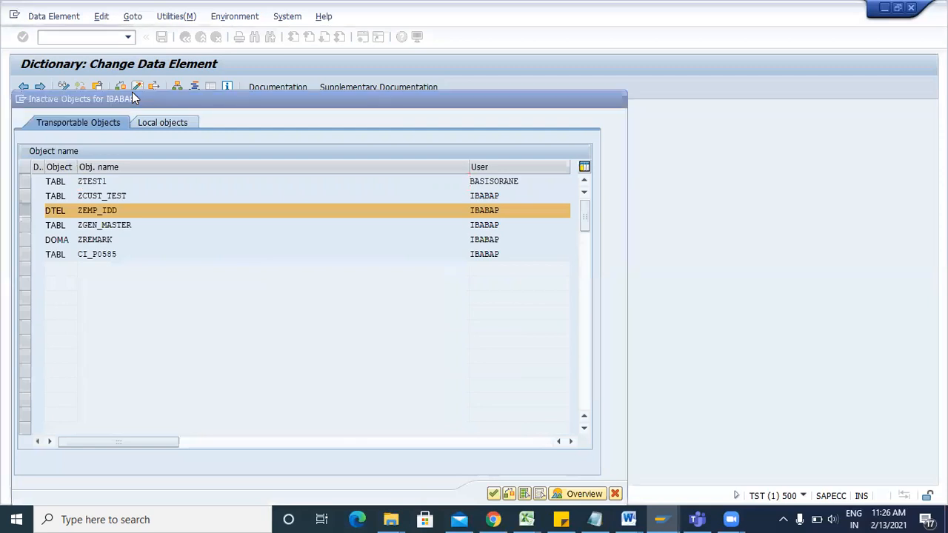
# Copy the Employee ID description and check the field label note in the Word notes.
pyautogui.moveTo(159, 130); pyautogui.dragTo(96, 142)
pyautogui.click(97, 143)
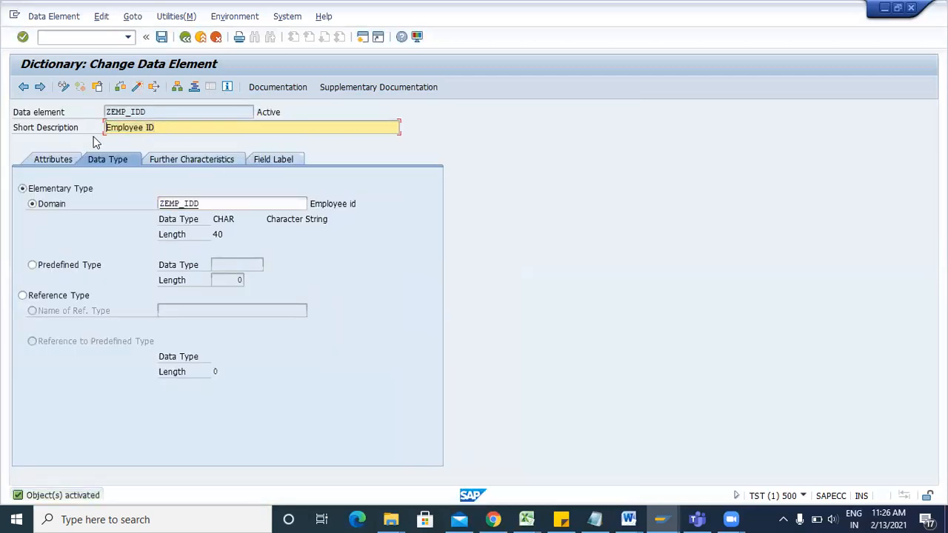
pyautogui.click(627, 519)
pyautogui.click(741, 465)
pyautogui.moveTo(531, 392); pyautogui.dragTo(468, 392)
pyautogui.hotkey('alt', 'Tab')
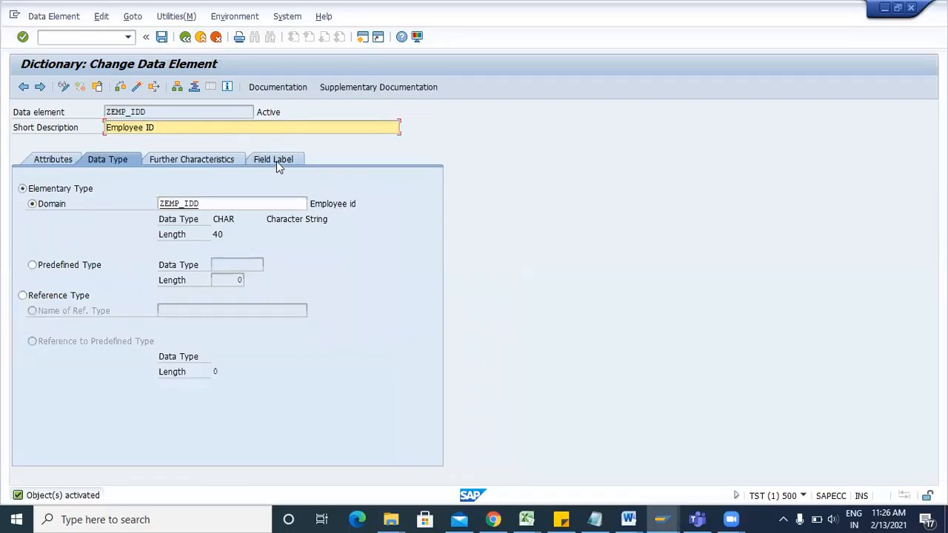
# Set ZEMP_IDD's labels: short 'Emp ID', and medium, long and heading 'Employee ID'.
pyautogui.click(276, 161)
pyautogui.hotkey('ctrl', 'c')
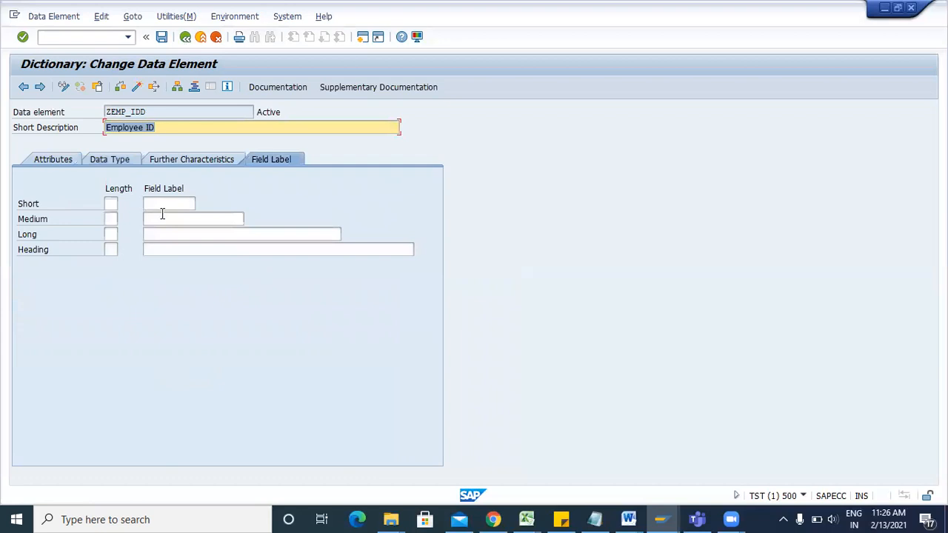
pyautogui.click(162, 214)
pyautogui.hotkey('ctrl', 'v')
pyautogui.click(175, 234)
pyautogui.hotkey('ctrl', 'v')
pyautogui.click(185, 249)
pyautogui.hotkey('ctrl', 'v')
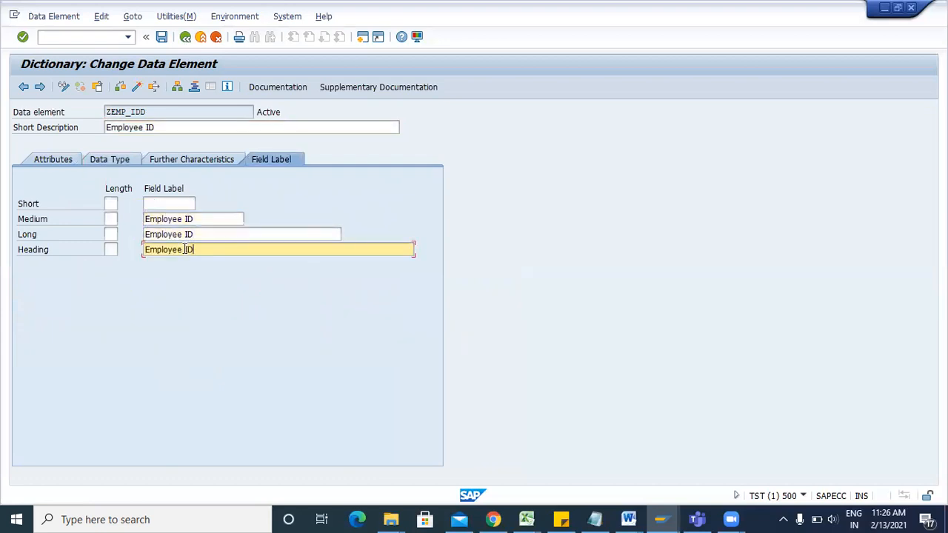
pyautogui.click(163, 204)
pyautogui.write('Emp ID')
# Save and activate ZEMP_IDD, then return to table ZCUST_TEST.
pyautogui.click(162, 37)
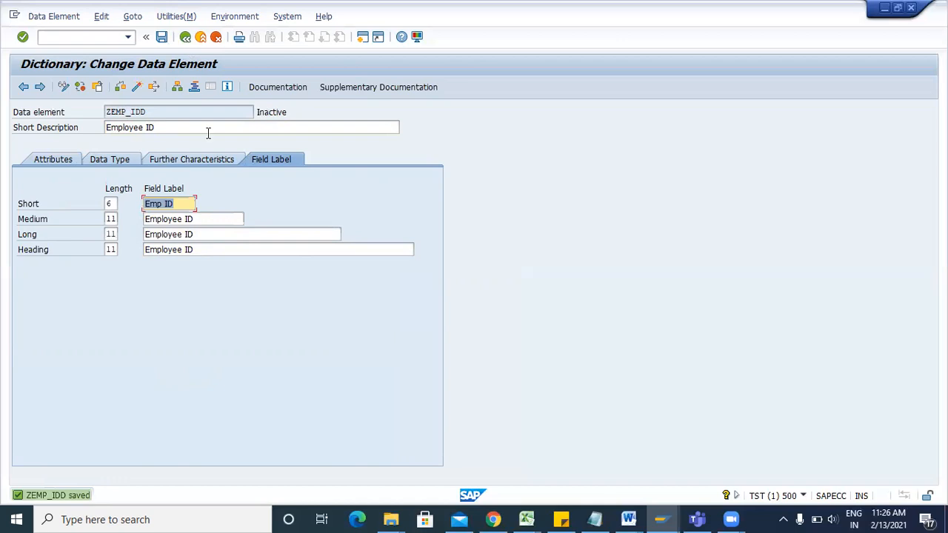
pyautogui.click(137, 87)
pyautogui.press('Return')
pyautogui.press('F3')
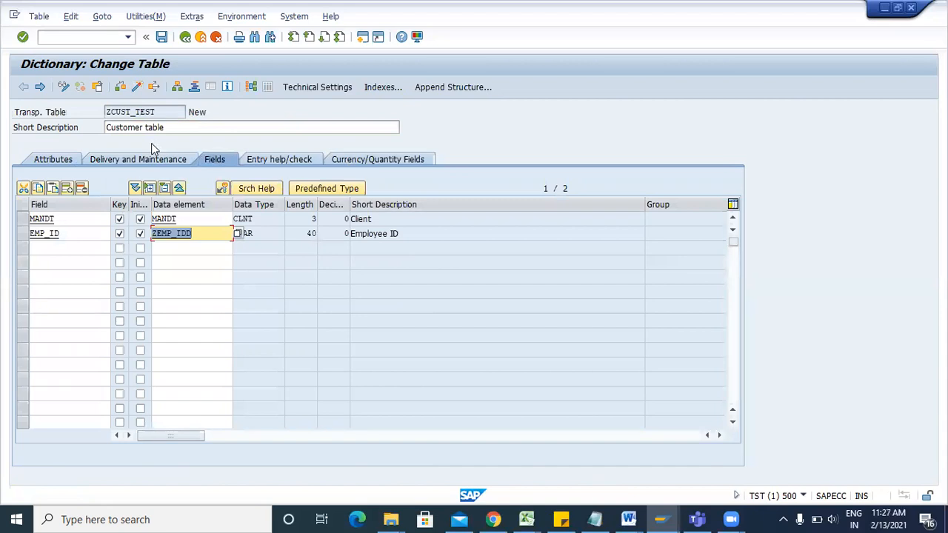
pyautogui.click(176, 235)
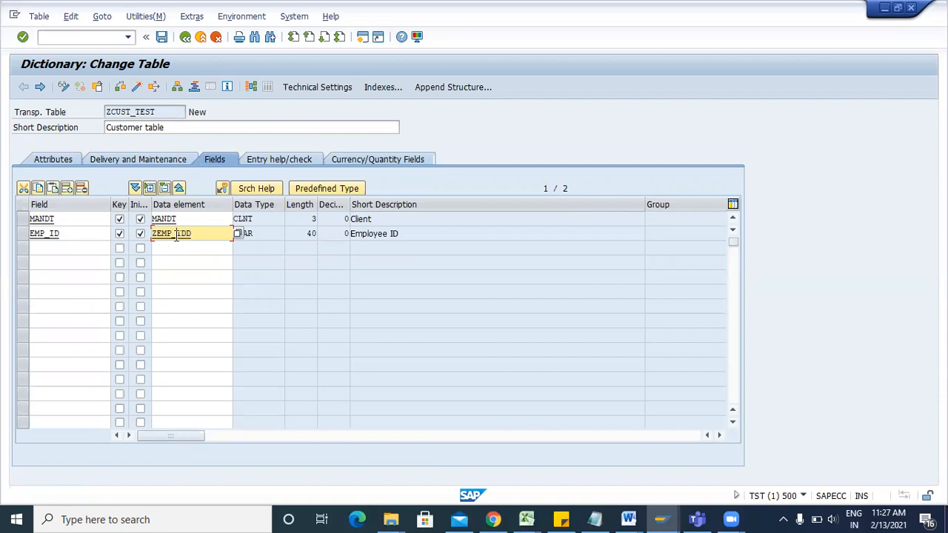
pyautogui.click(161, 37)
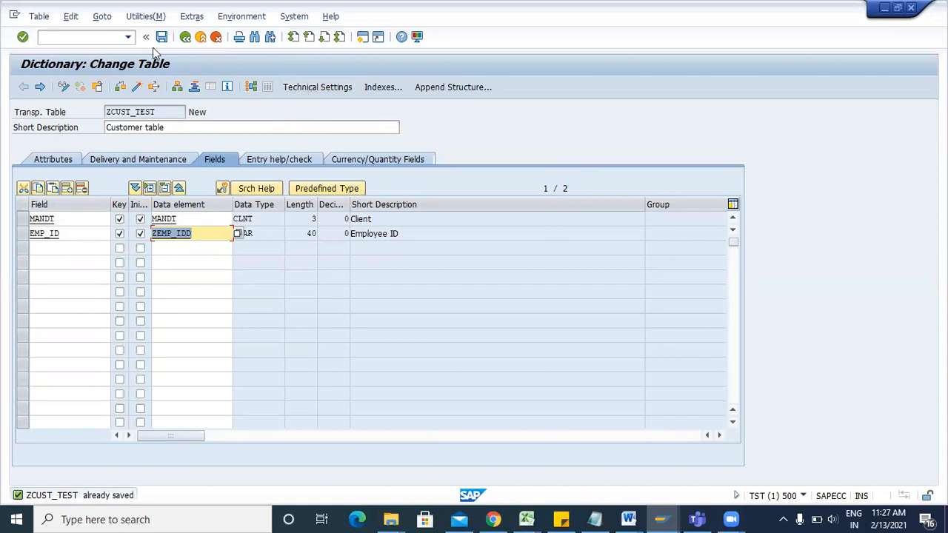
pyautogui.click(137, 88)
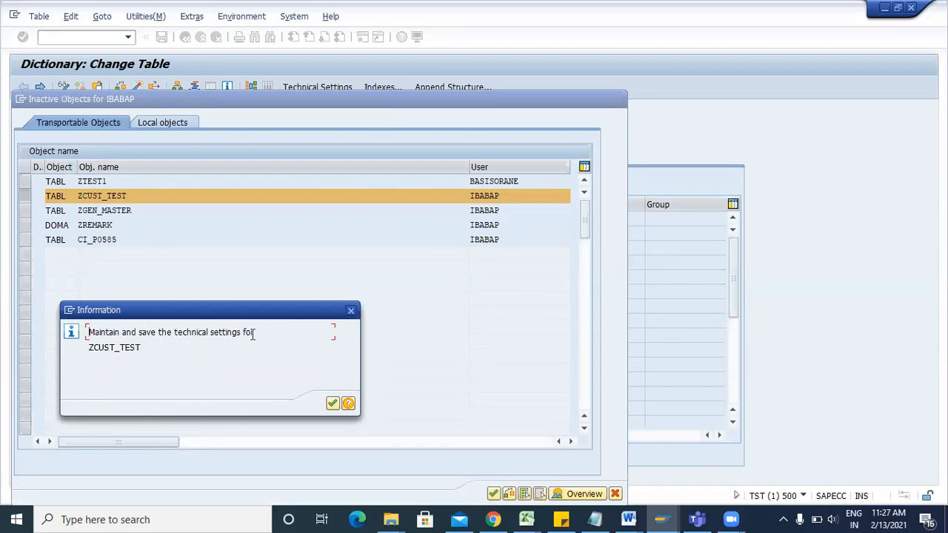
pyautogui.click(351, 310)
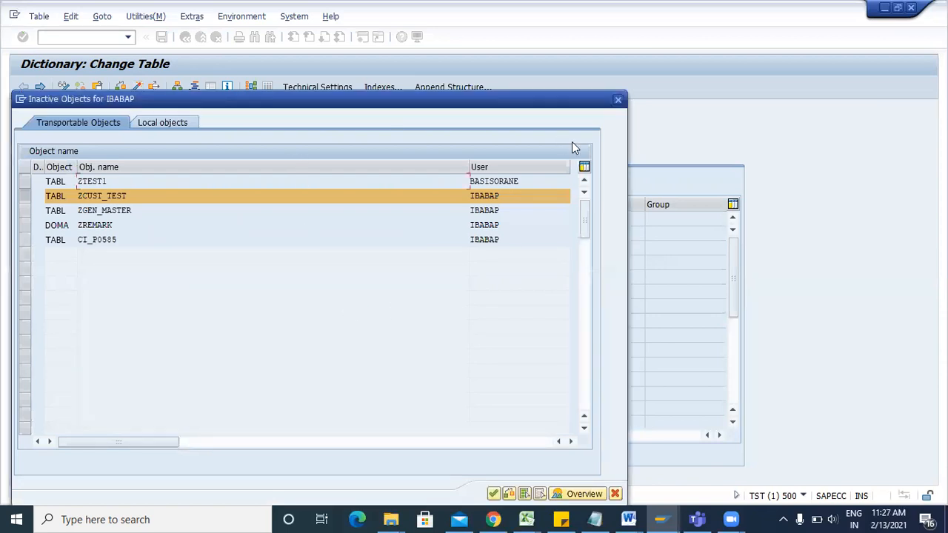
pyautogui.click(617, 100)
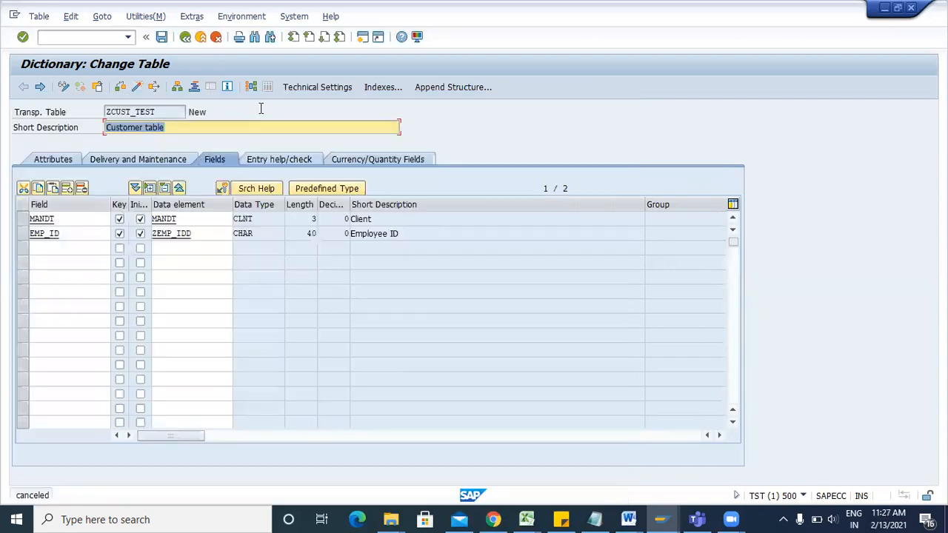
pyautogui.click(308, 89)
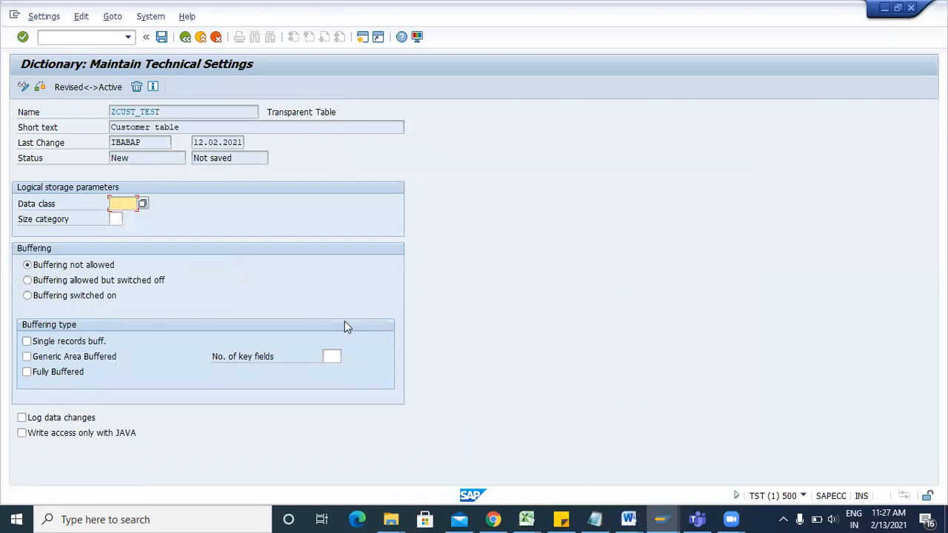
# In the TRAINING notes, add 'DATA CLASS- DEFINES the type of data that we can store in any table'.
pyautogui.moveTo(628, 514)
pyautogui.click(772, 443)
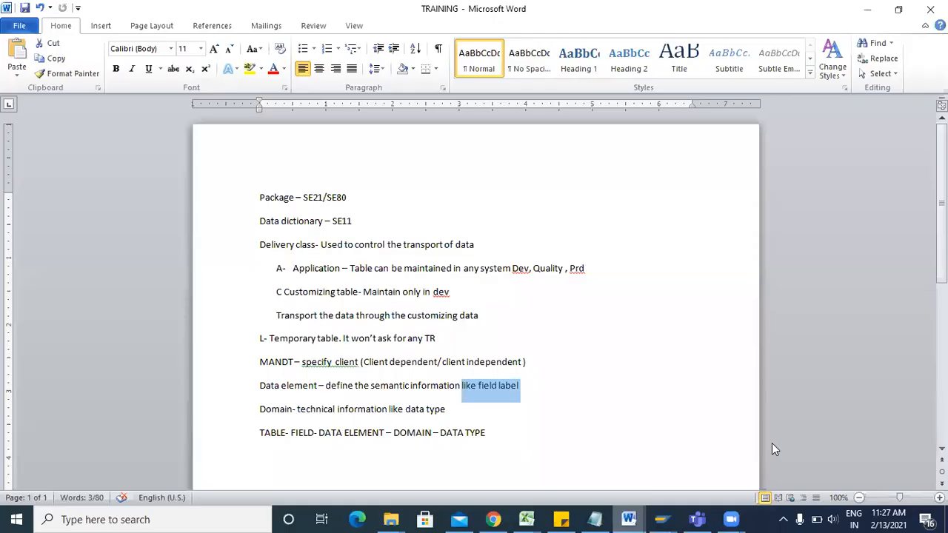
pyautogui.click(518, 446)
pyautogui.press('Return')
pyautogui.press('Return')
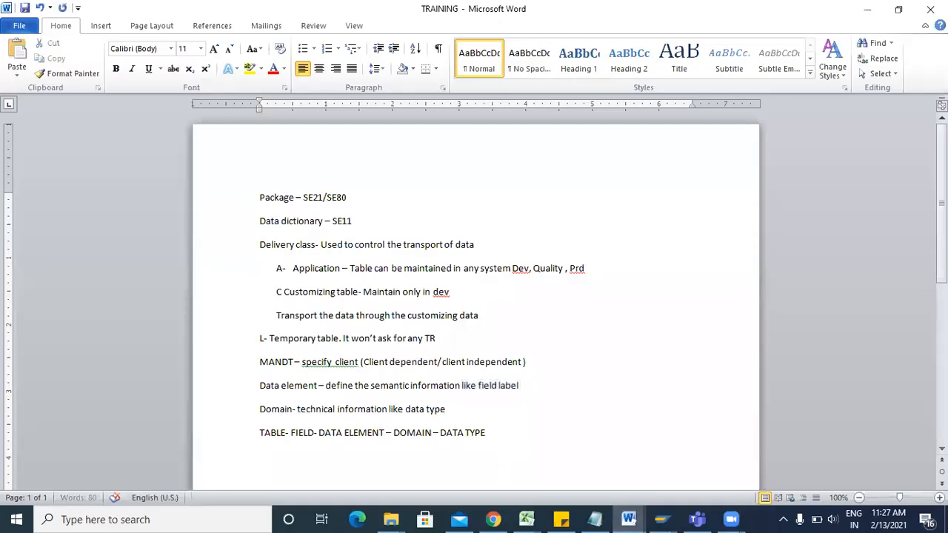
pyautogui.scroll(-3, 445, 308)
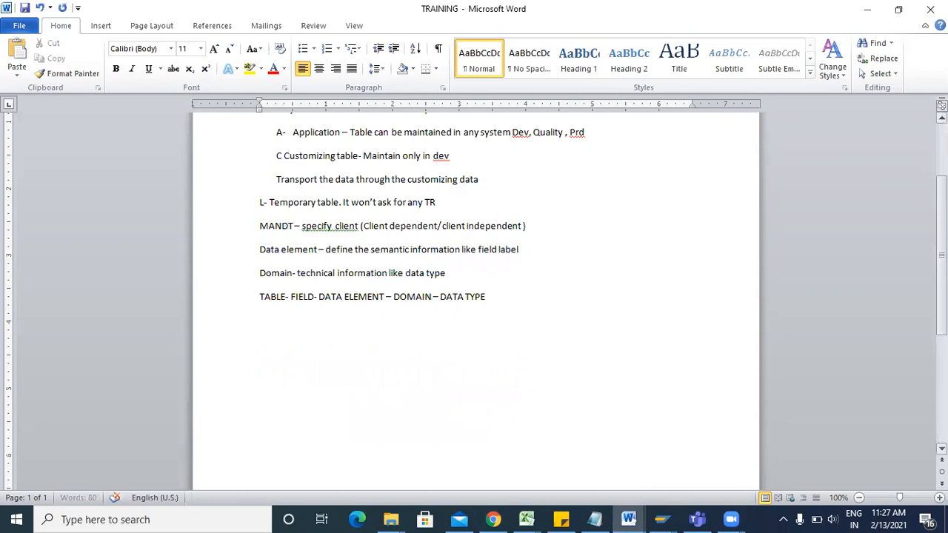
pyautogui.press('BackSpace')
pyautogui.write('DA')
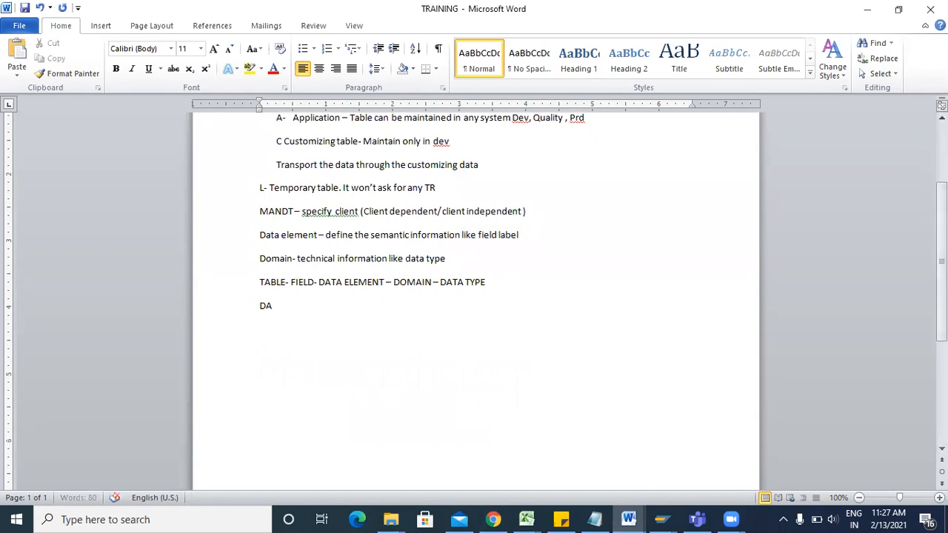
pyautogui.write('TA CLASS- DEFINES')
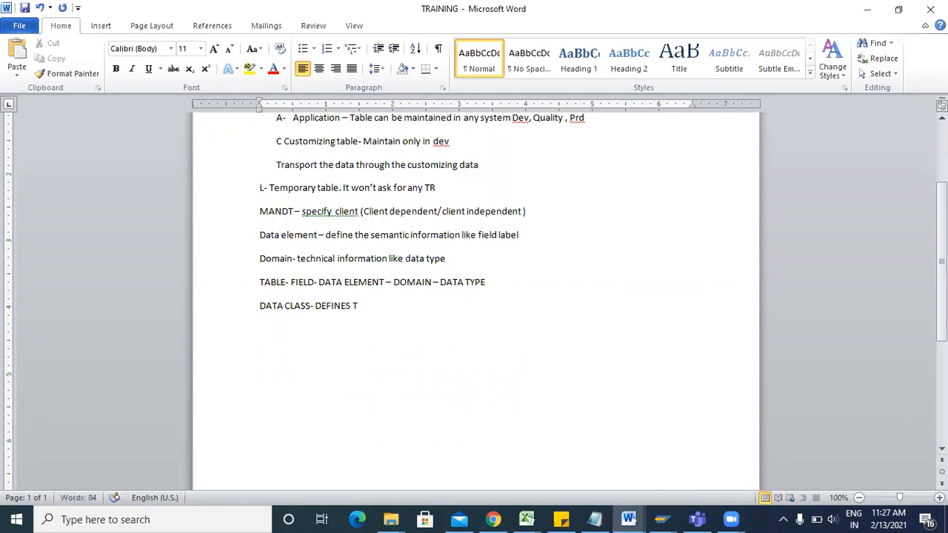
pyautogui.write(' the type of data that we can stror')
pyautogui.press('BackSpace')
pyautogui.press('BackSpace')
pyautogui.write('e in any table')
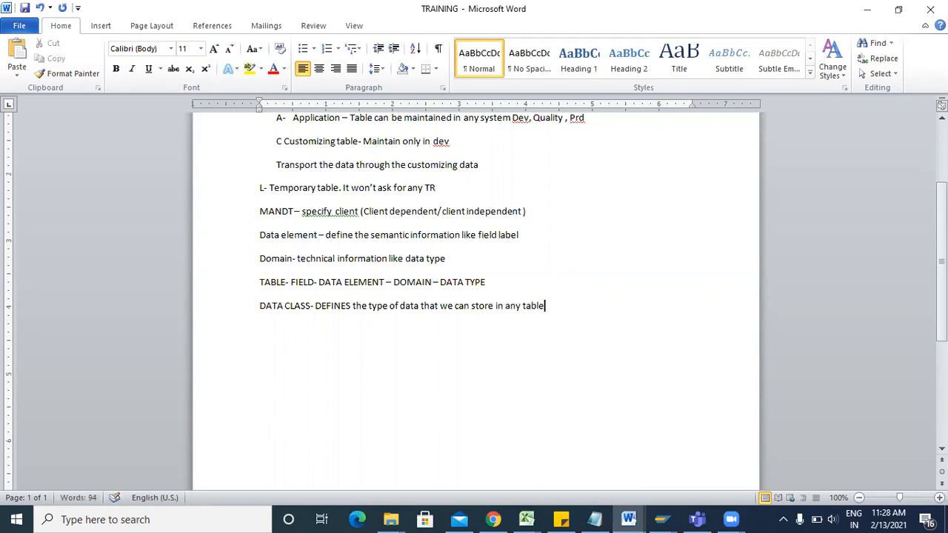
# List APPL0, APPL1 and APPL2 lines with 'Master Data' beneath the data class note.
pyautogui.press('Return')
pyautogui.write('APPL0 ')
pyautogui.write('APPL1')
pyautogui.press('Return')
pyautogui.write('APPL2')
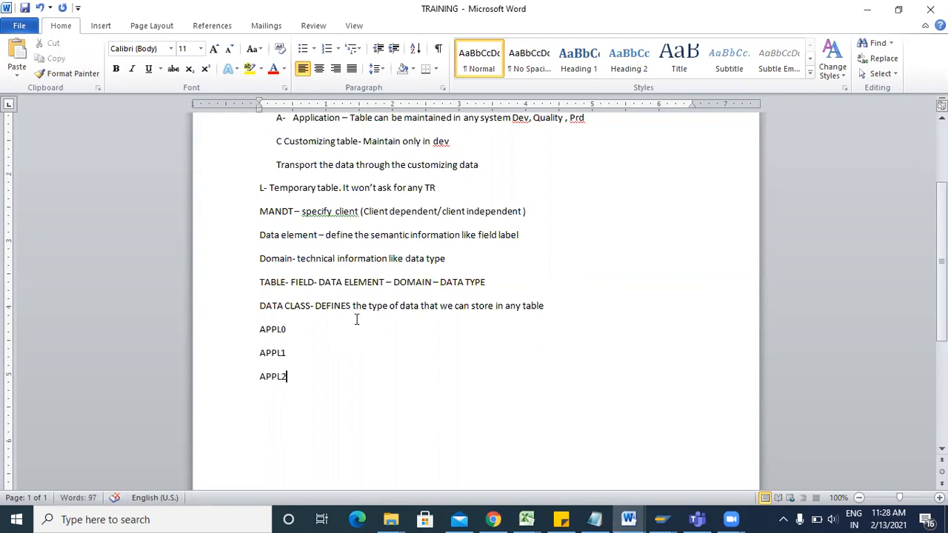
pyautogui.write('- Master Data')
pyautogui.click(300, 348)
pyautogui.write('=')
pyautogui.press('BackSpace')
pyautogui.write('0')
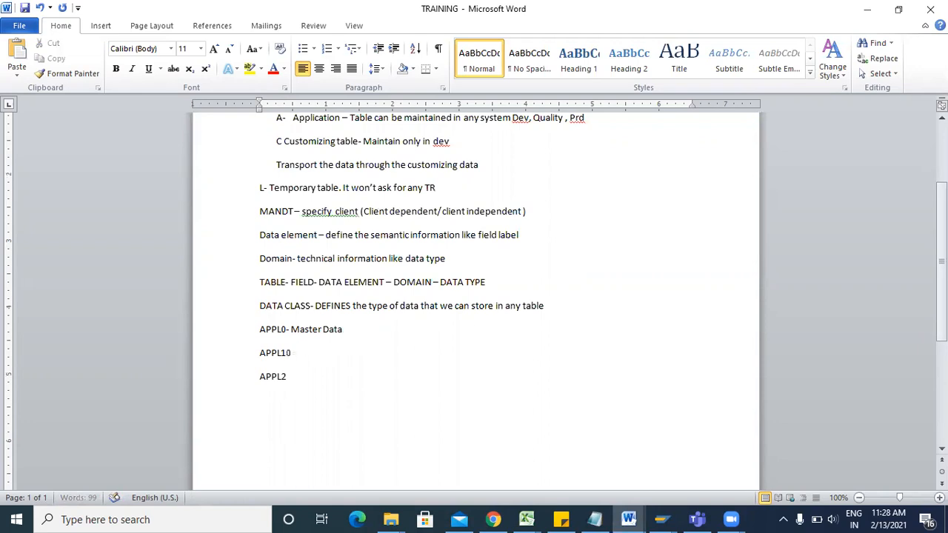
pyautogui.press('BackSpace')
pyautogui.write('-')
# Show the SAP data class value list, then note 'Transaction data' and 'Organization data' in Word.
pyautogui.hotkey('alt', 'Tab')
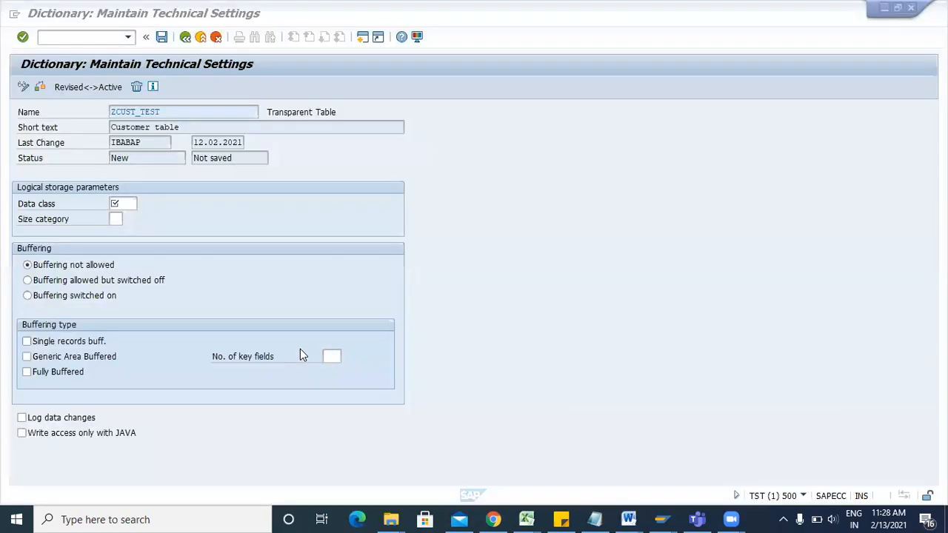
pyautogui.click(143, 204)
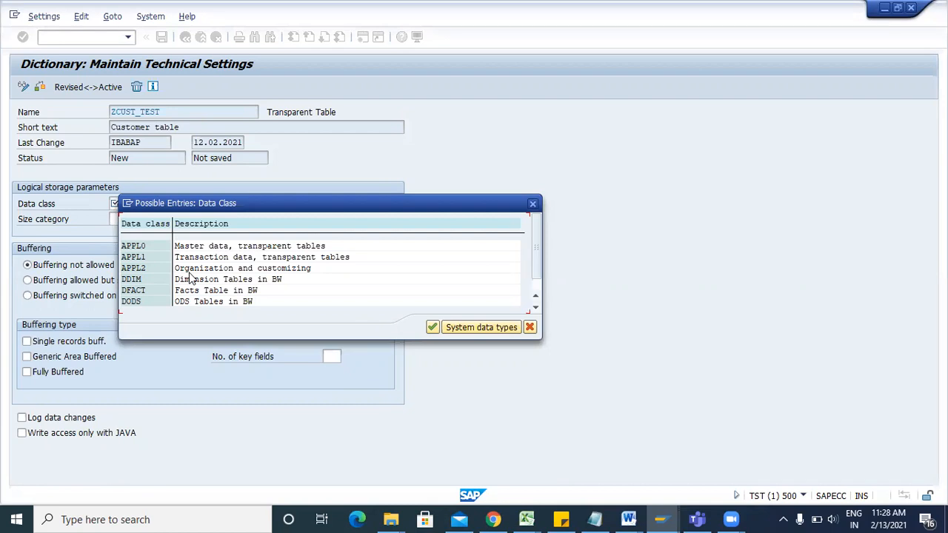
pyautogui.hotkey('alt', 'Tab')
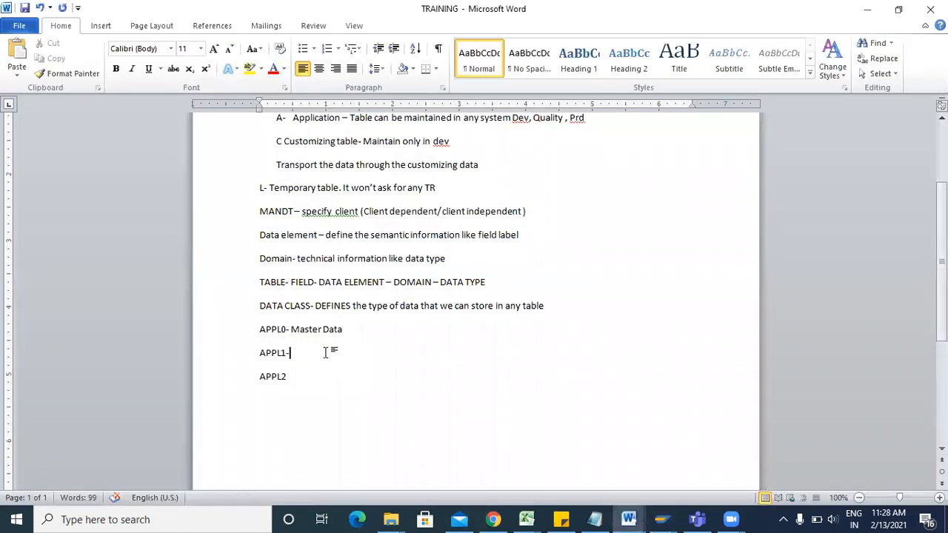
pyautogui.write('Transaction data')
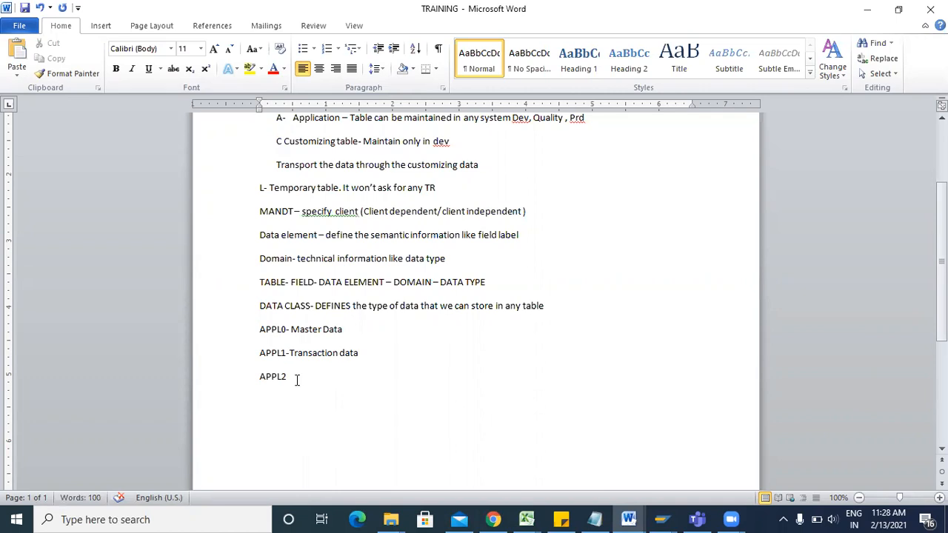
pyautogui.write('0')
pyautogui.press('BackSpace')
pyautogui.write('- Organization adat')
pyautogui.press('BackSpace')
pyautogui.press('BackSpace')
pyautogui.press('BackSpace')
pyautogui.press('BackSpace')
pyautogui.write('data')
# Add examples 'Company code Vendor code' to APPL0 and 'Sales order purchase order' to APPL1.
pyautogui.click(375, 330)
pyautogui.write('- Company code Vendor')
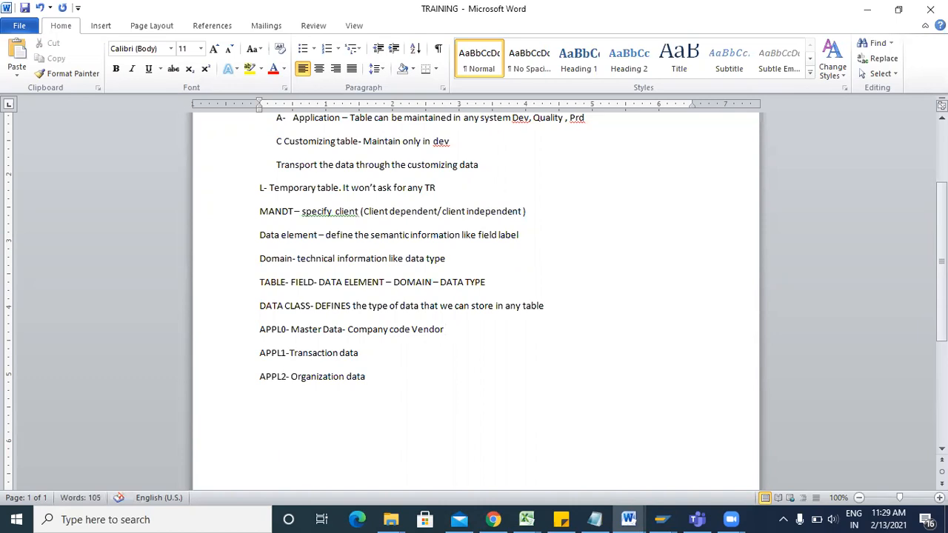
pyautogui.write(' code')
pyautogui.click(369, 357)
pyautogui.write('- Sales order purchase order')
pyautogui.click(383, 376)
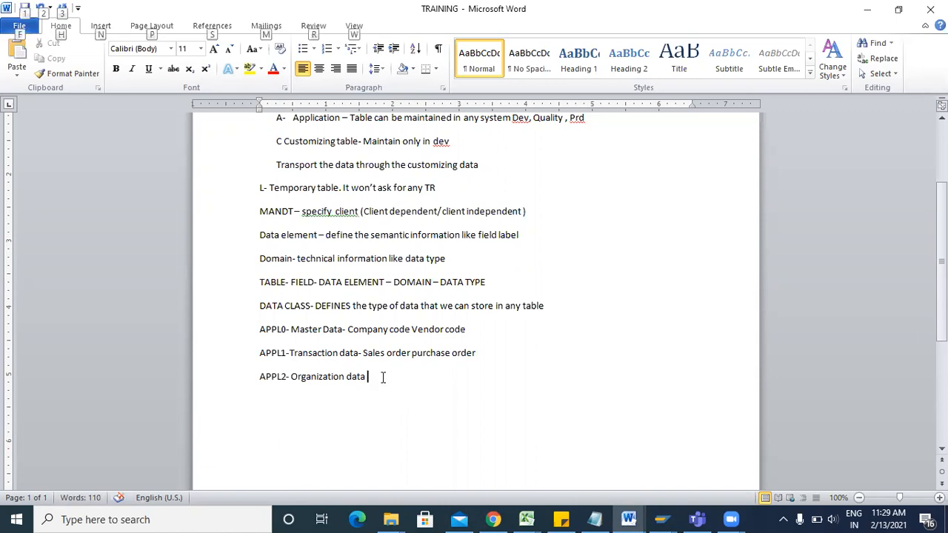
pyautogui.hotkey('alt', 'Tab')
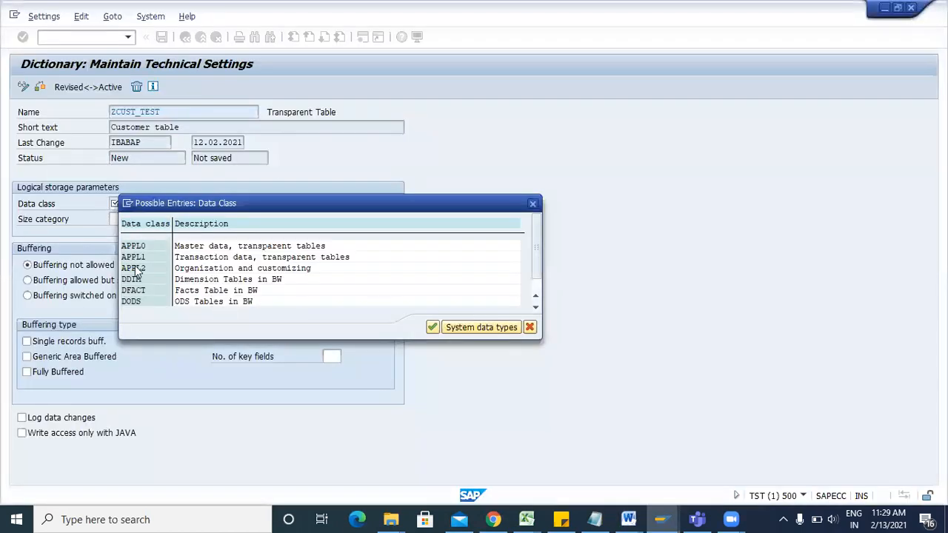
# Choose data class APPL0, then note 'Size category - Physical space of any table in the database server'.
pyautogui.doubleClick(142, 246)
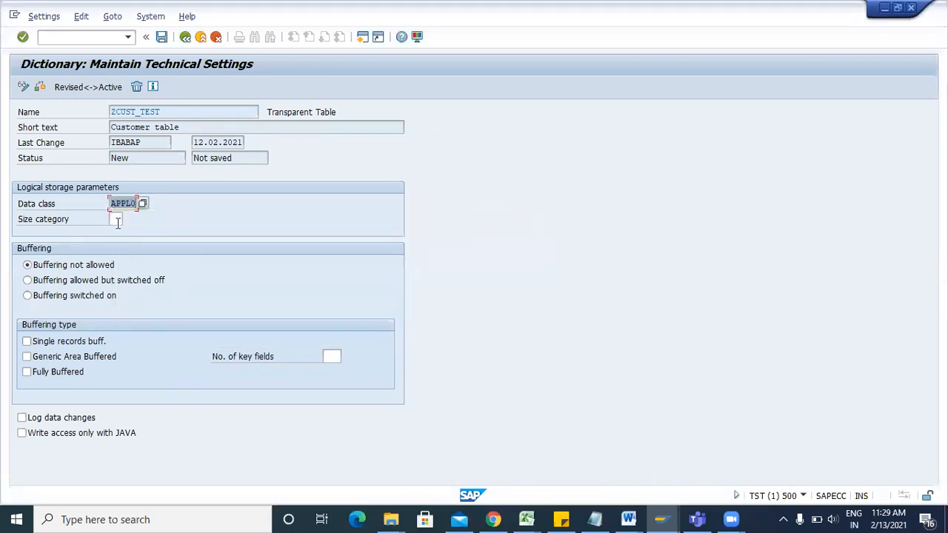
pyautogui.click(117, 220)
pyautogui.hotkey('alt', 'Tab')
pyautogui.press('Return')
pyautogui.write('Size')
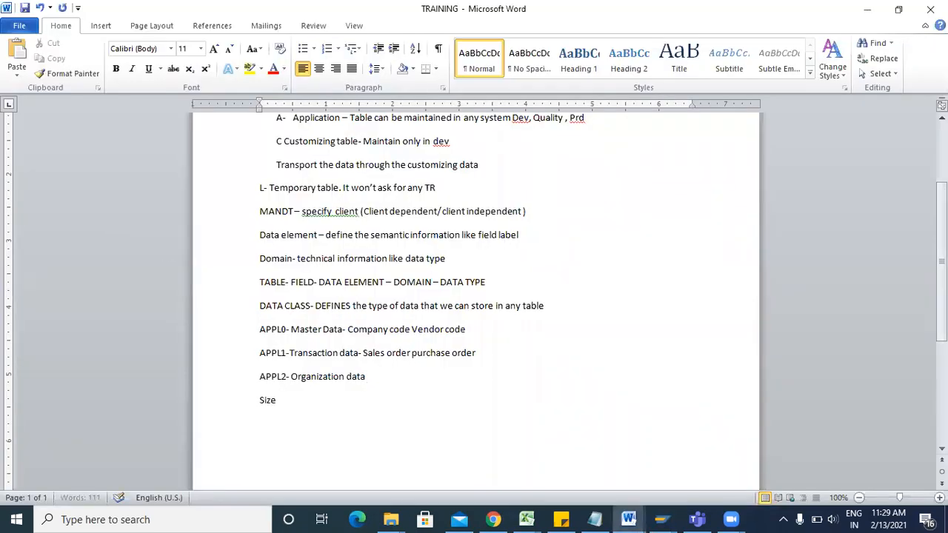
pyautogui.write(' category - P')
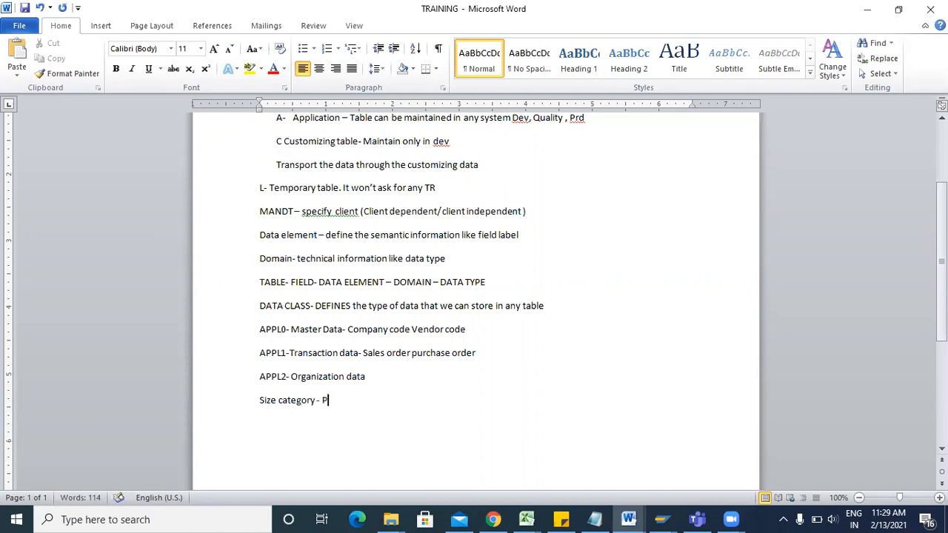
pyautogui.write('hysical spc')
pyautogui.press('BackSpace')
pyautogui.write('ace of an')
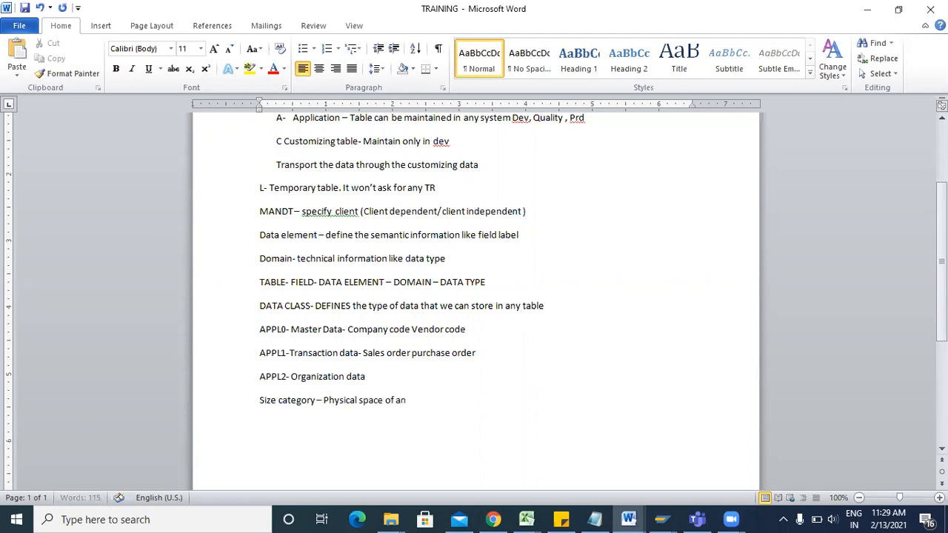
pyautogui.write('y table in the database')
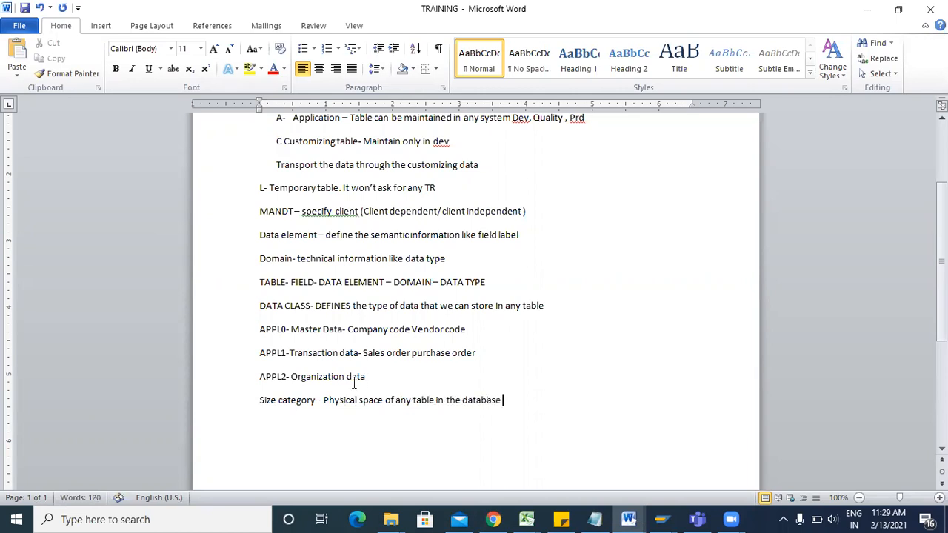
pyautogui.write(' server')
pyautogui.hotkey('alt', 'Tab')
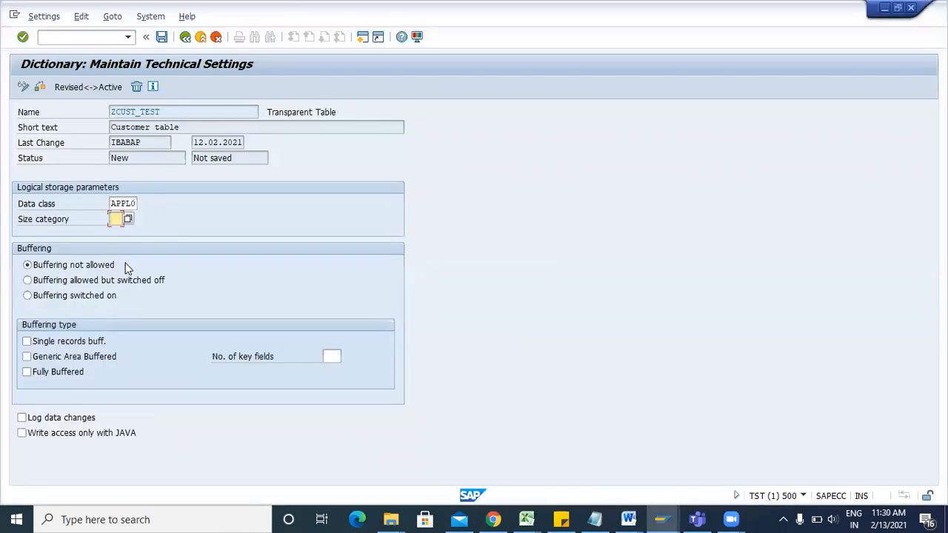
# Choose size category 0 (up to 7,100 records) and save ZCUST_TEST's technical settings.
pyautogui.click(129, 219)
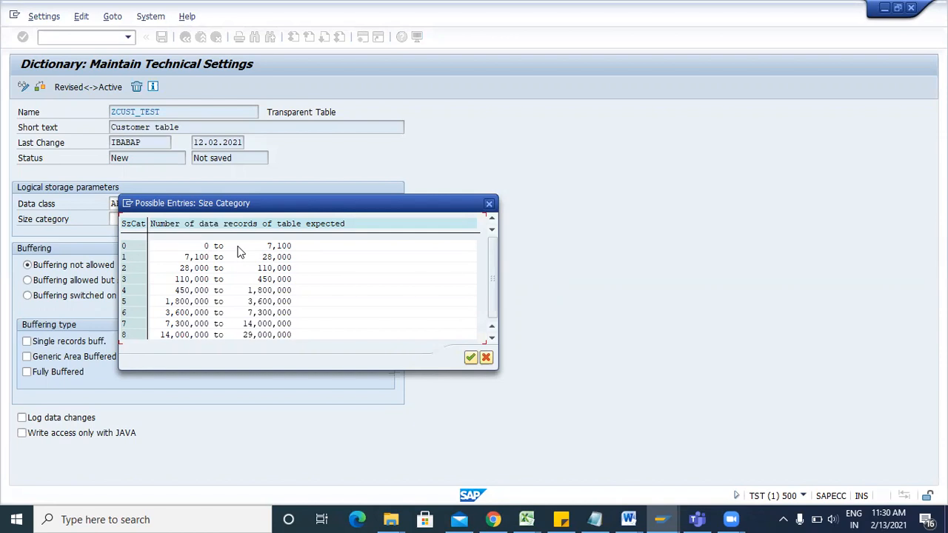
pyautogui.doubleClick(131, 251)
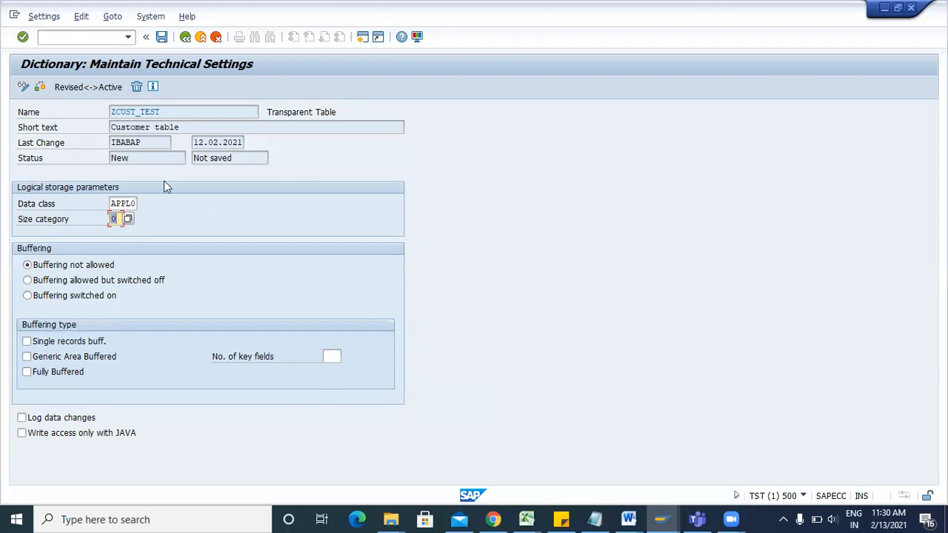
pyautogui.click(162, 39)
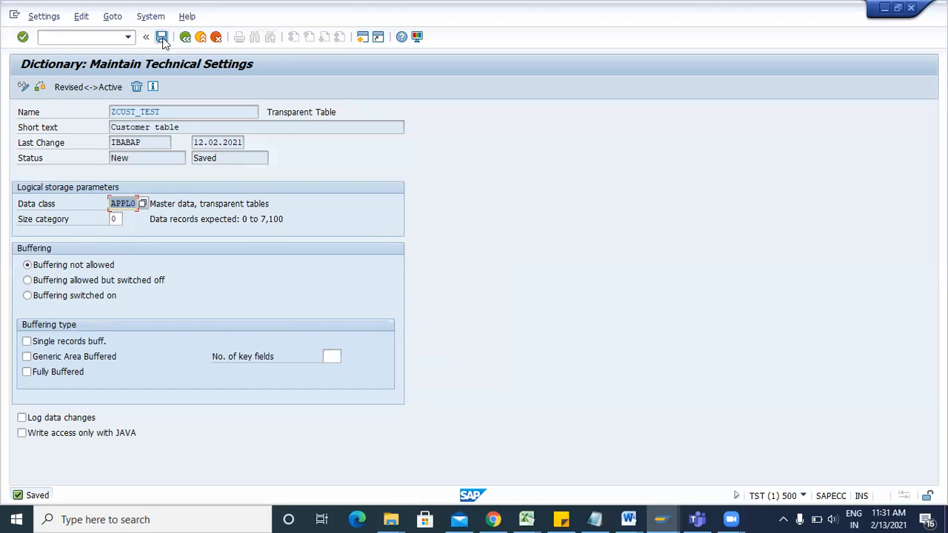
# Return to the field definitions, activate ZCUST_TEST and review the activation log warnings.
pyautogui.click(185, 36)
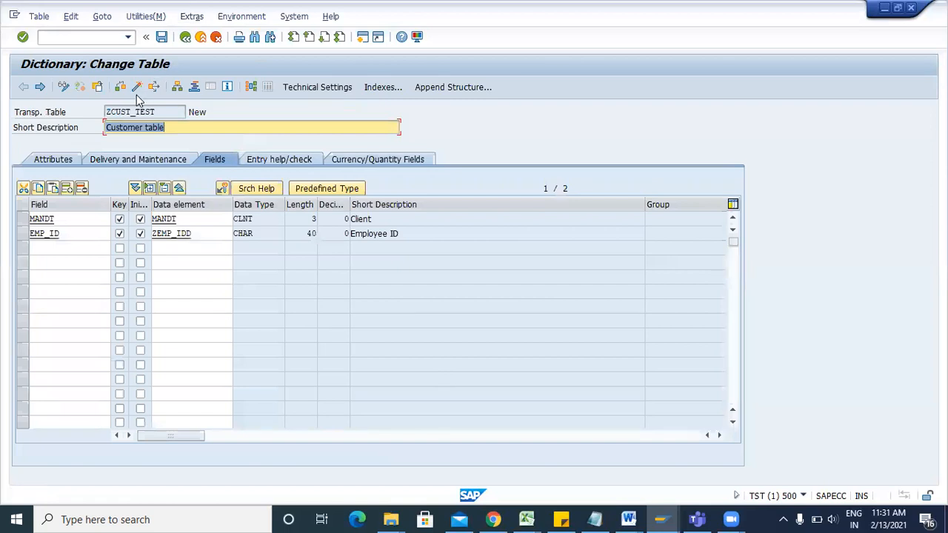
pyautogui.click(136, 92)
pyautogui.press('Return')
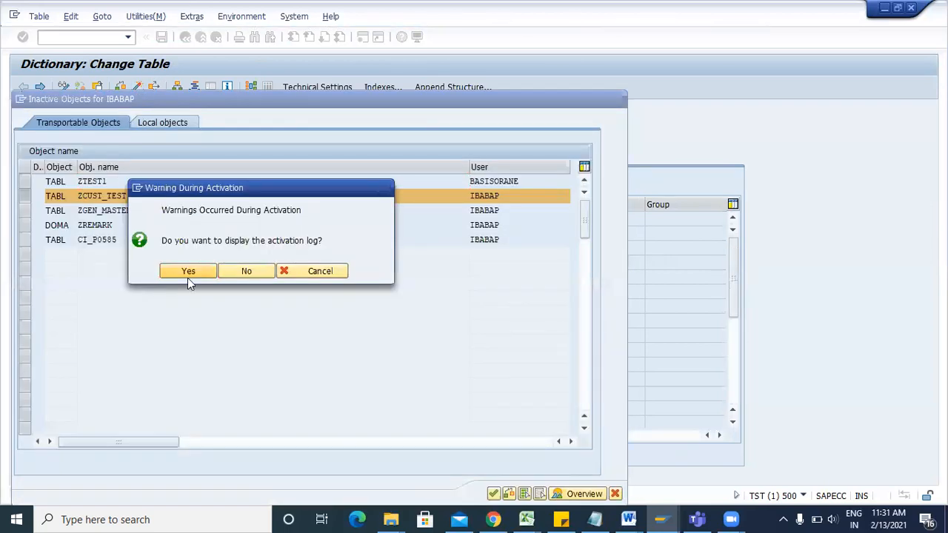
pyautogui.click(188, 273)
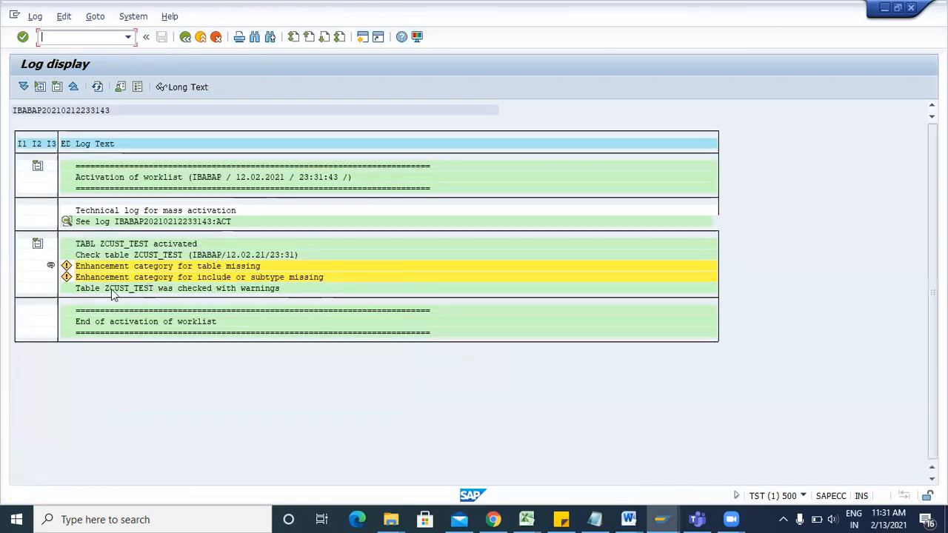
pyautogui.press('F3')
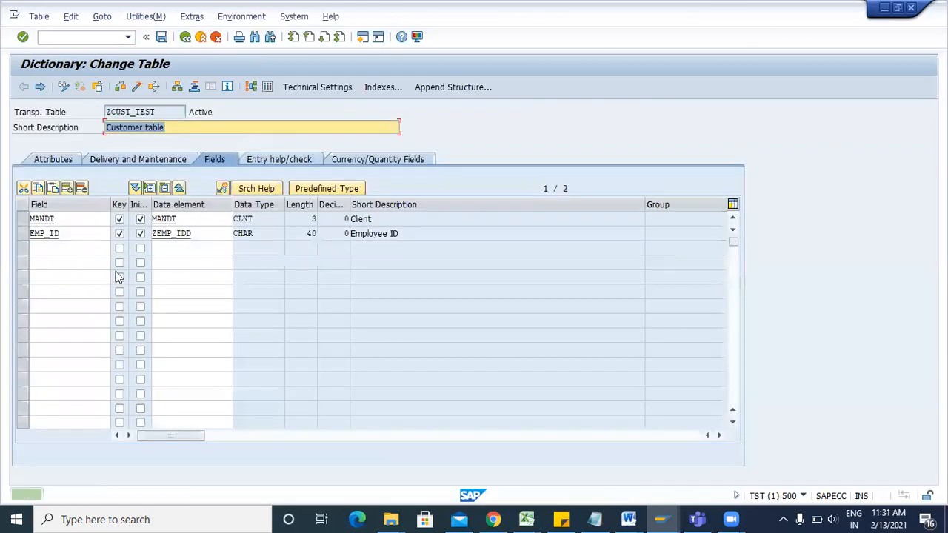
# Set the enhancement category to Can Be Enhanced (Deep) and reactivate the table.
pyautogui.click(148, 16)
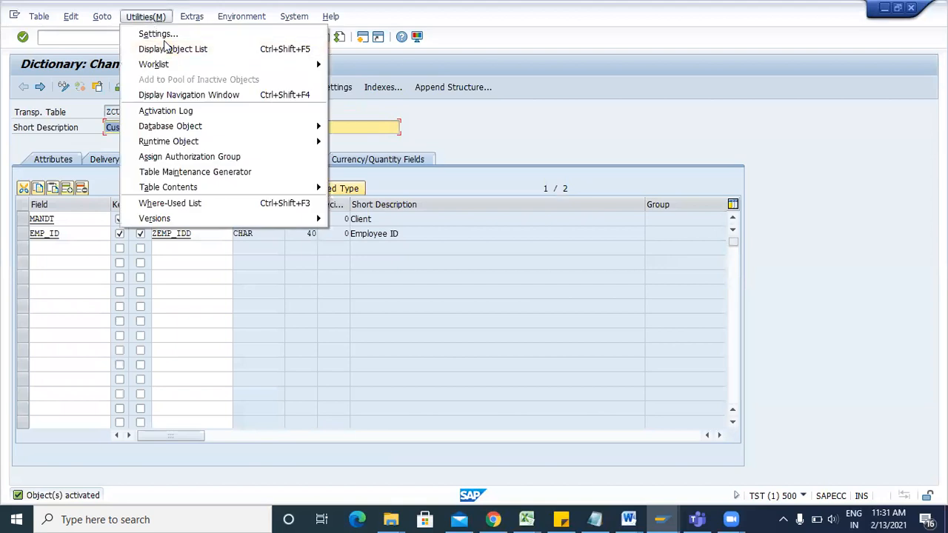
pyautogui.moveTo(192, 16)
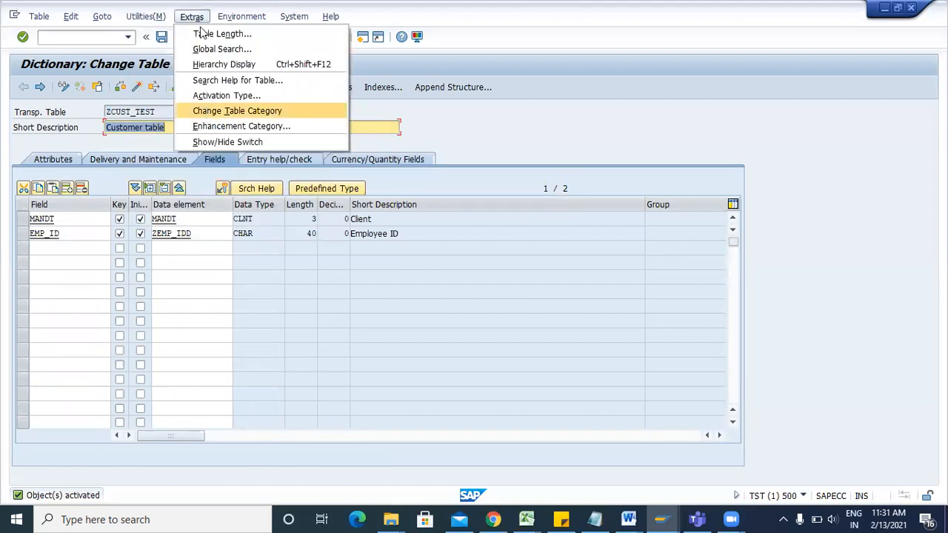
pyautogui.click(229, 126)
pyautogui.press('Return')
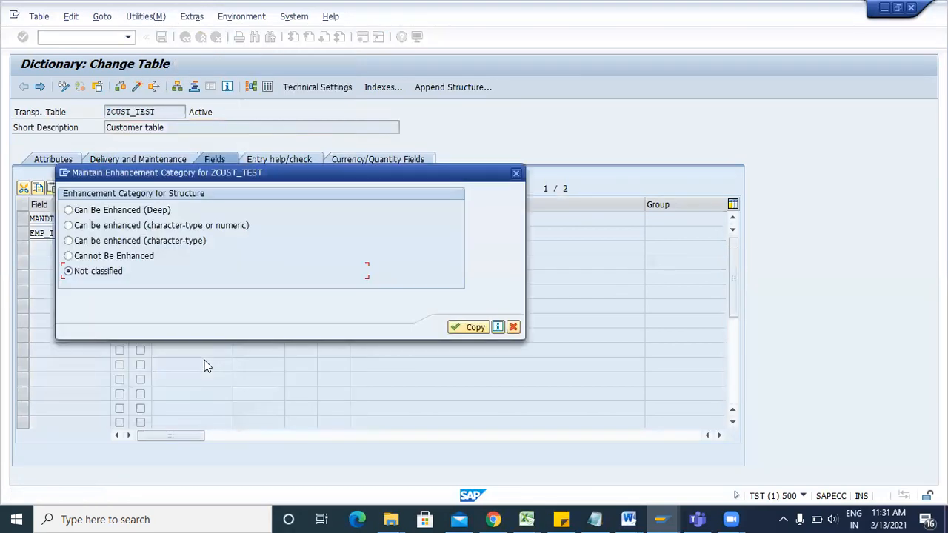
pyautogui.click(94, 213)
pyautogui.press('Return')
pyautogui.click(136, 87)
pyautogui.press('Return')
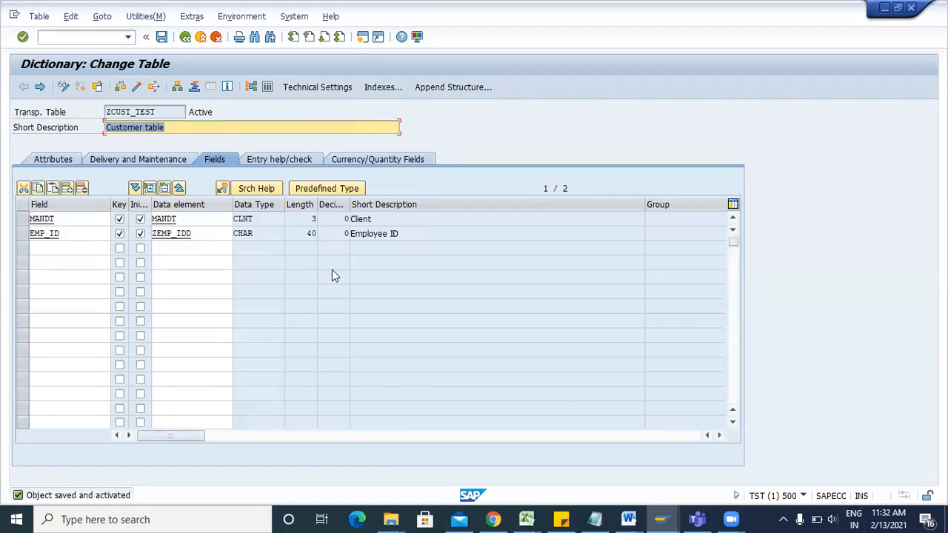
# Add field EMP_NAME in row 3 with data element NAME1 (CHAR 30).
pyautogui.click(90, 248)
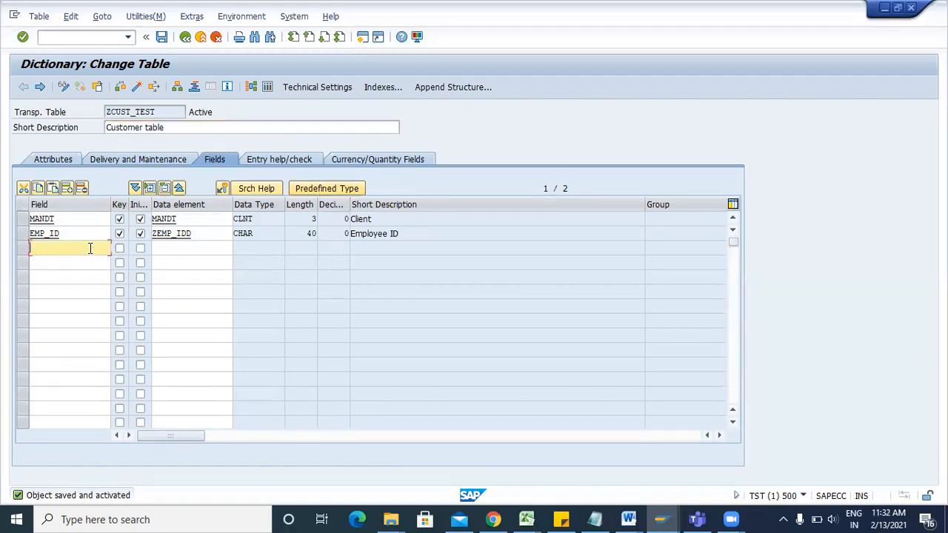
pyautogui.write('Emp')
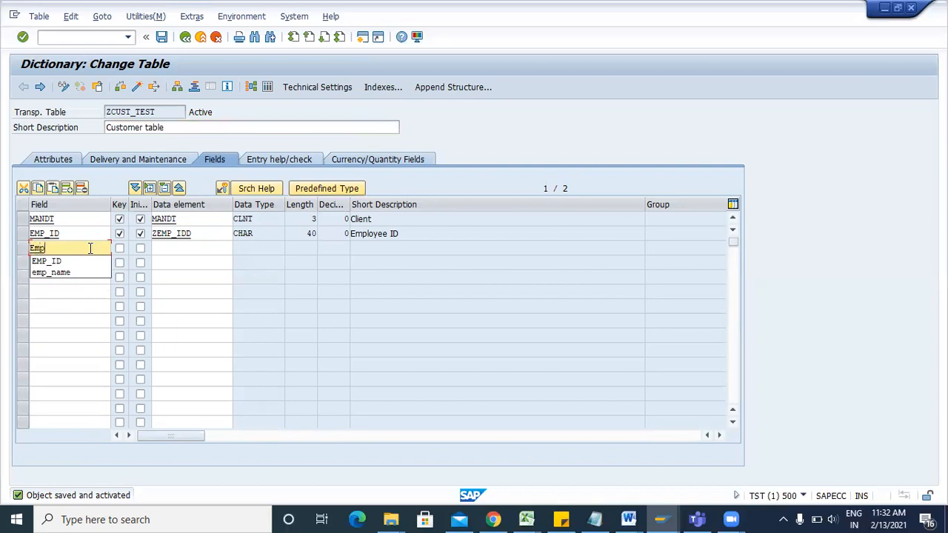
pyautogui.write('_name')
pyautogui.click(171, 251)
pyautogui.write('NAME1')
pyautogui.press('Return')
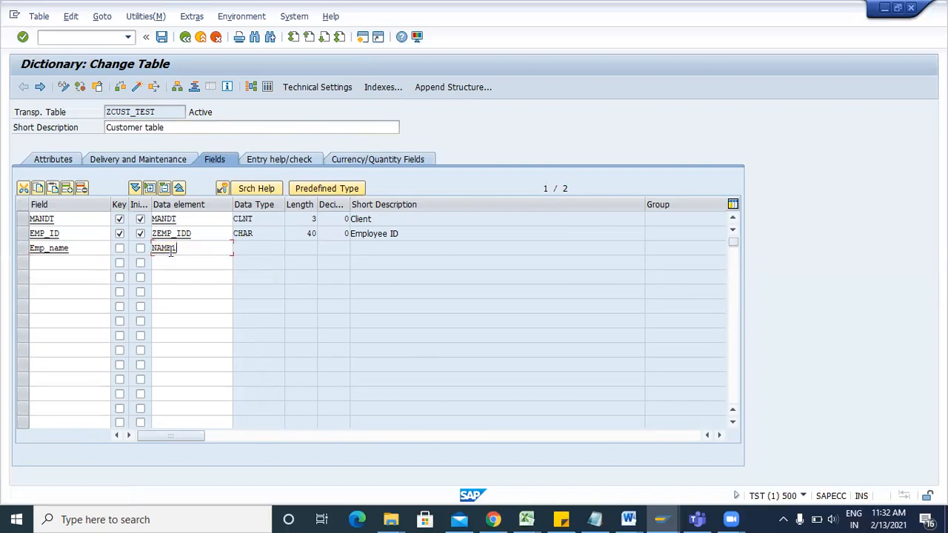
pyautogui.click(201, 231)
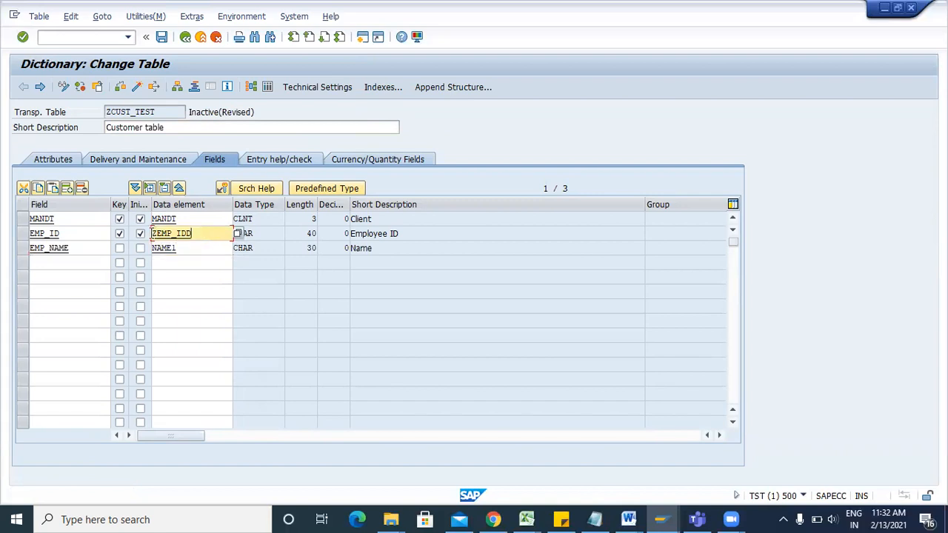
pyautogui.click(178, 248)
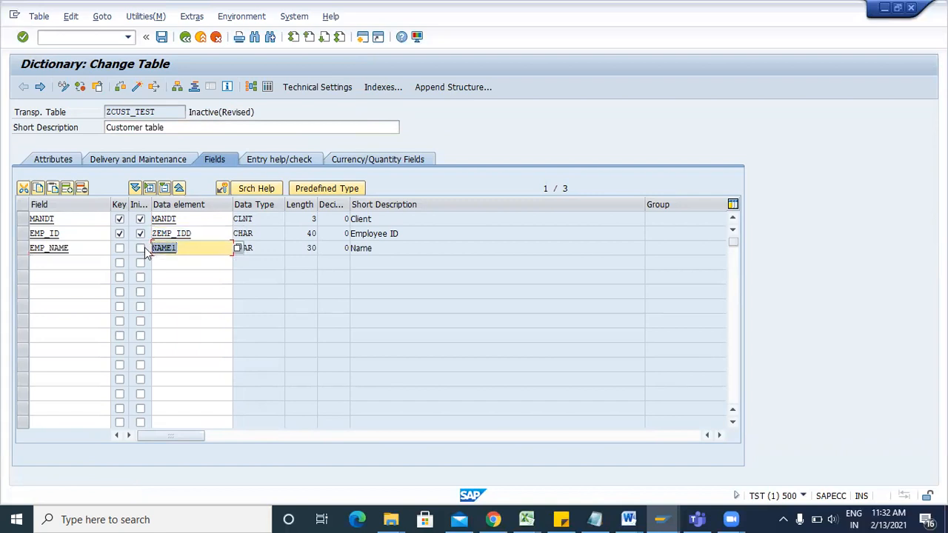
# Enter a PHONE field in row 4 and mark EMP_NAME as key with initial values.
pyautogui.click(71, 262)
pyautogui.write('EMP')
pyautogui.write('_')
pyautogui.press('BackSpace')
pyautogui.press('BackSpace')
pyautogui.press('BackSpace')
pyautogui.press('BackSpace')
pyautogui.write('PHONE_')
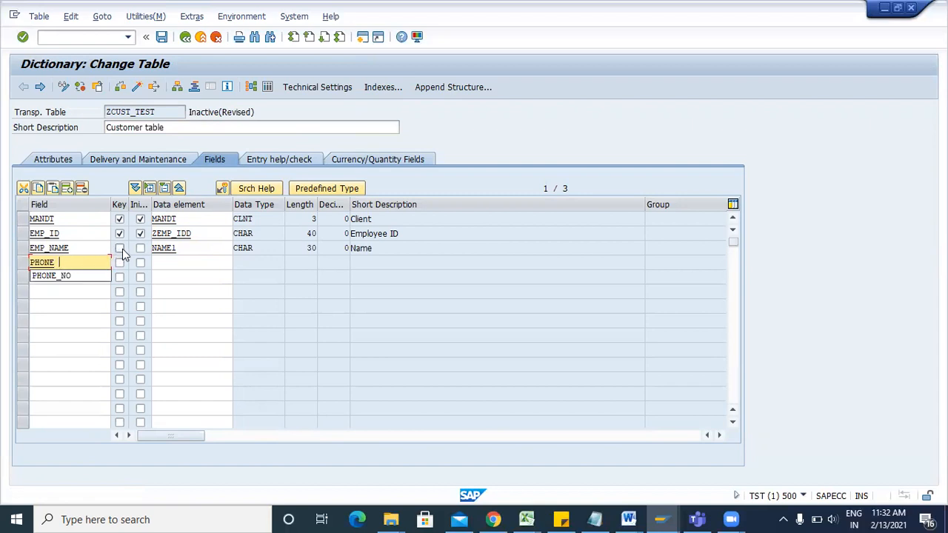
pyautogui.click(71, 232)
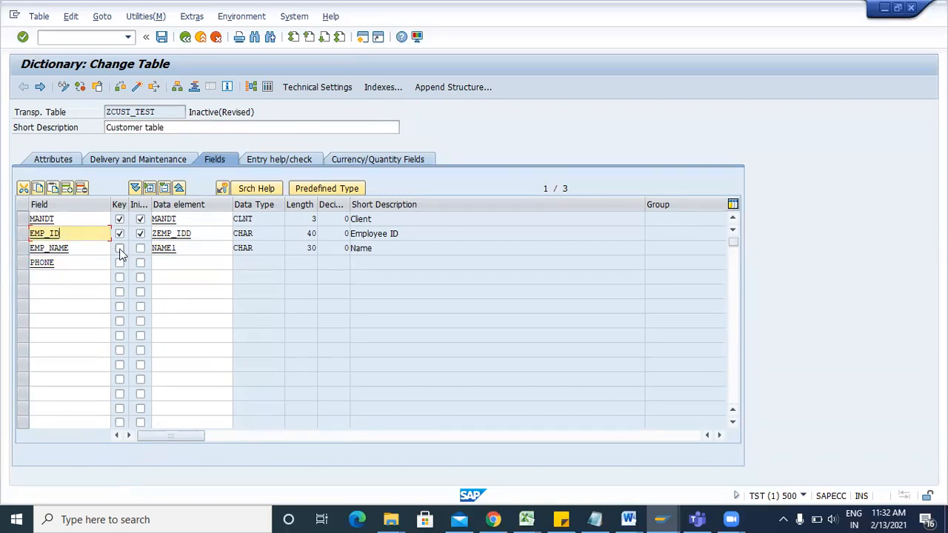
pyautogui.click(120, 249)
pyautogui.click(140, 249)
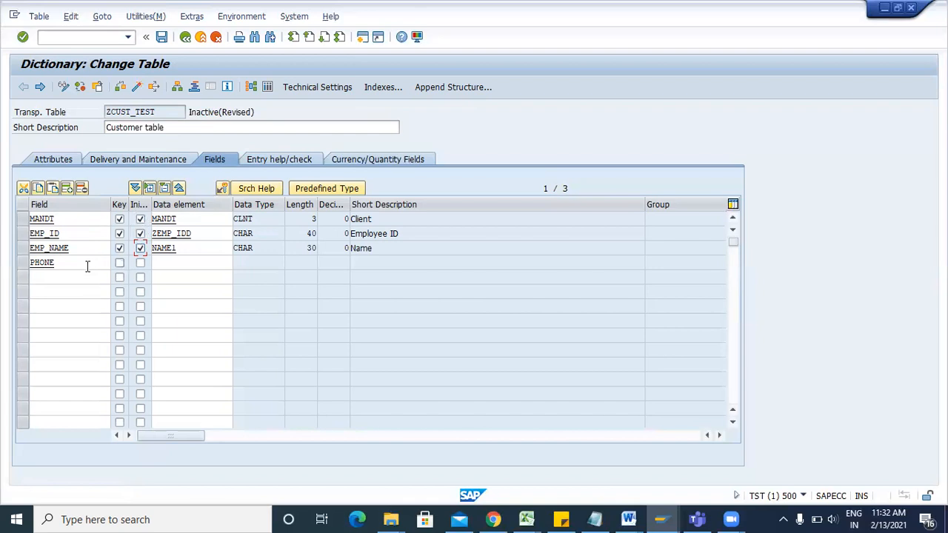
pyautogui.click(174, 261)
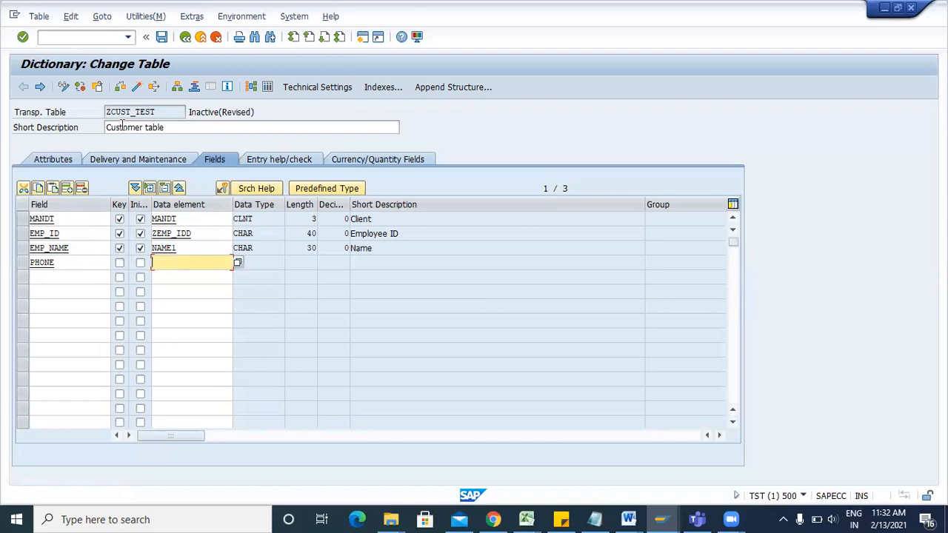
# Save the table and check the data element cells of the existing fields.
pyautogui.hotkey('ctrl', 's')
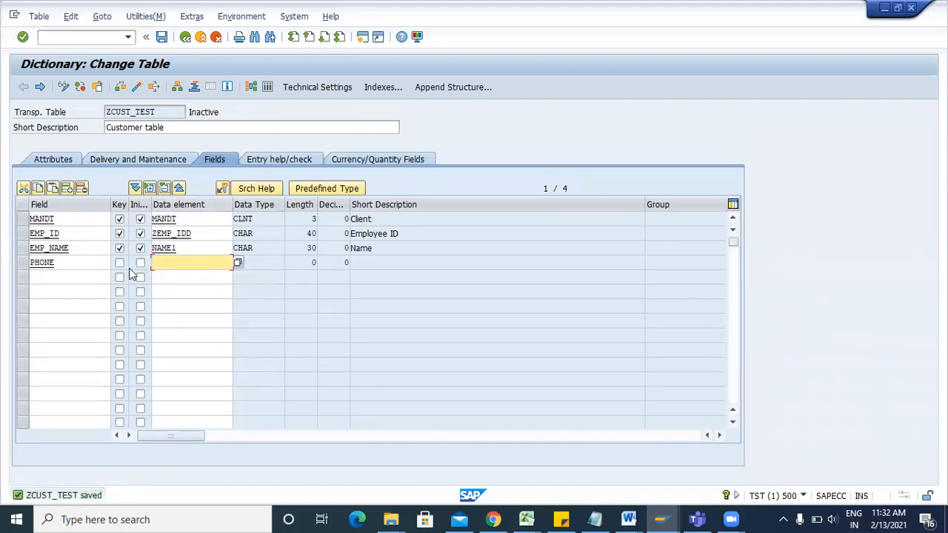
pyautogui.click(198, 233)
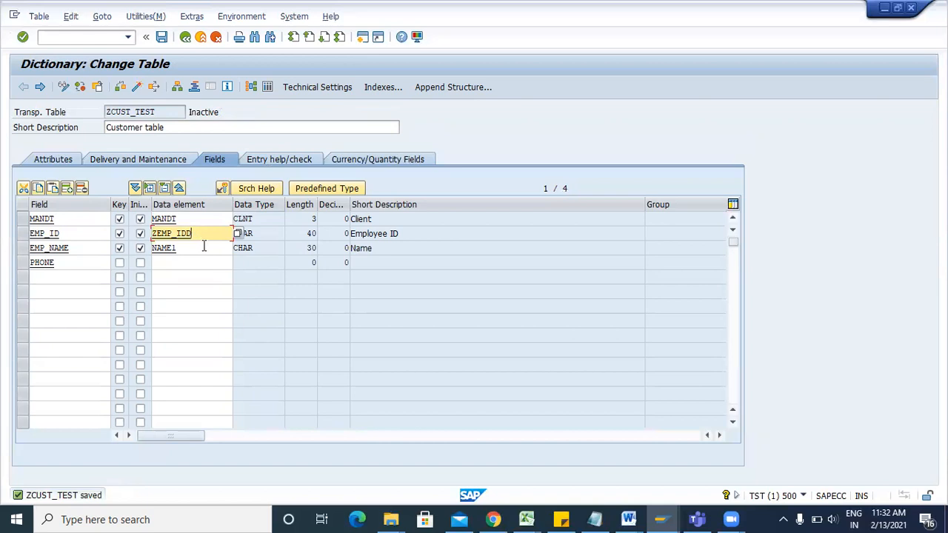
pyautogui.click(203, 248)
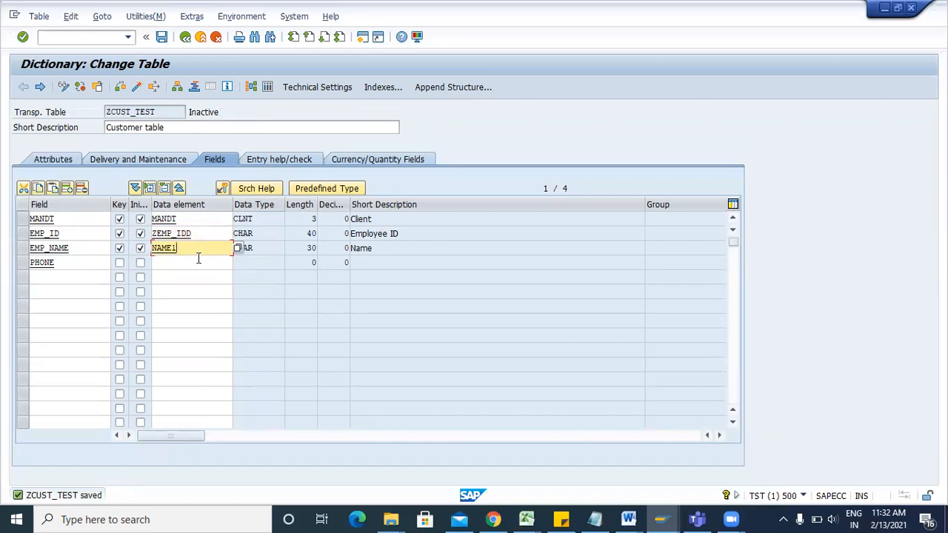
pyautogui.click(197, 263)
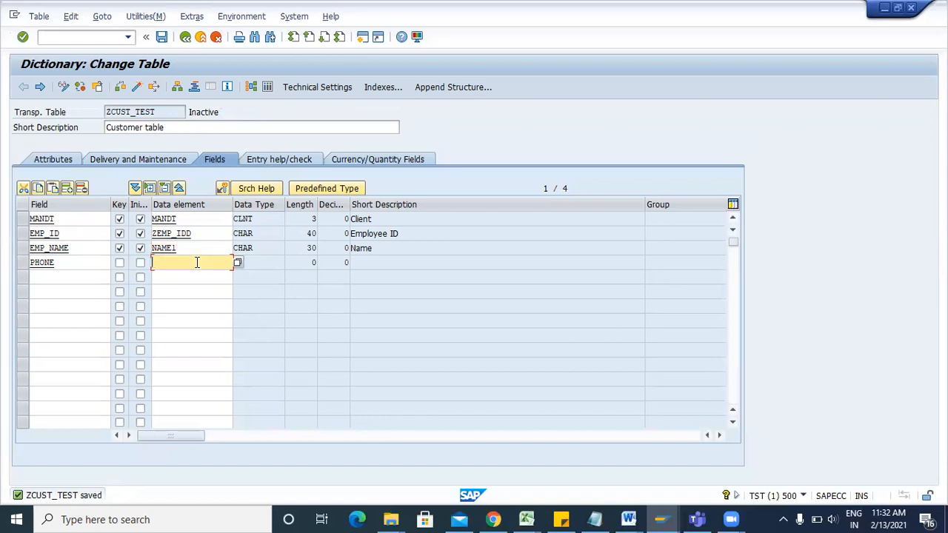
pyautogui.click(195, 234)
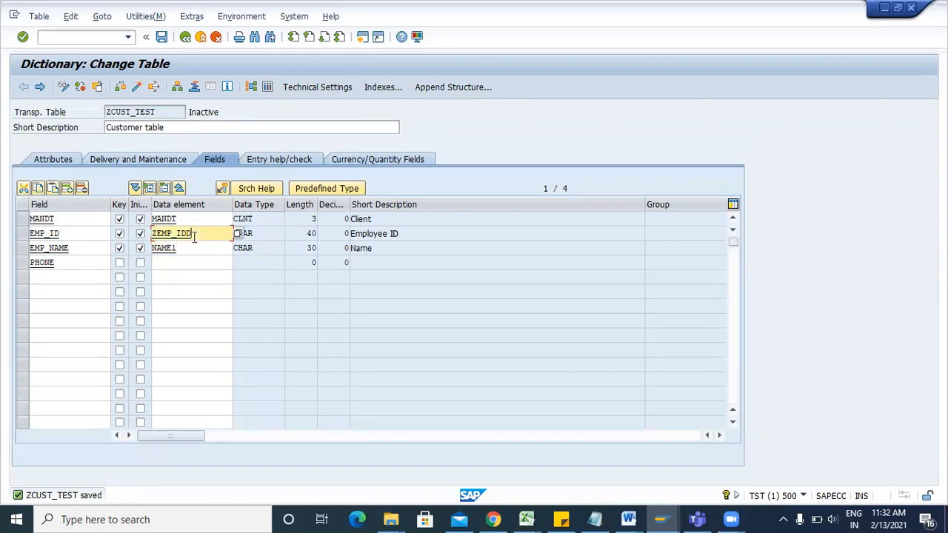
pyautogui.click(198, 248)
pyautogui.click(201, 263)
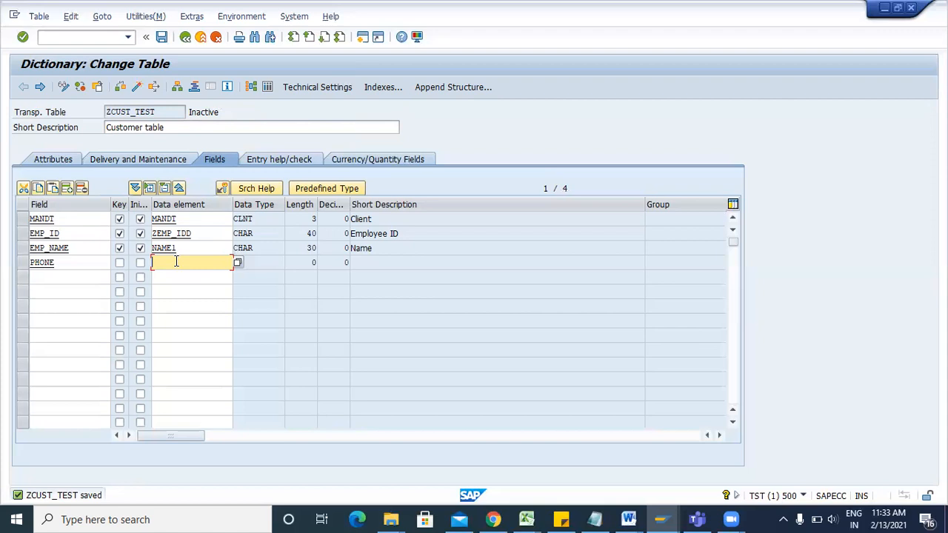
# Give PHONE direct type CHAR, length 10, description 'Contact No.', save, and switch back to data elements.
pyautogui.click(313, 195)
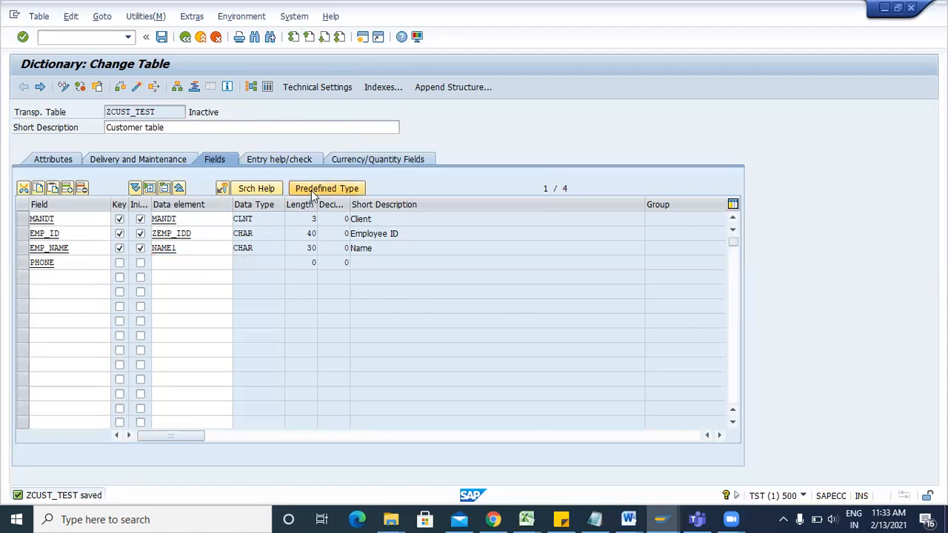
pyautogui.click(281, 262)
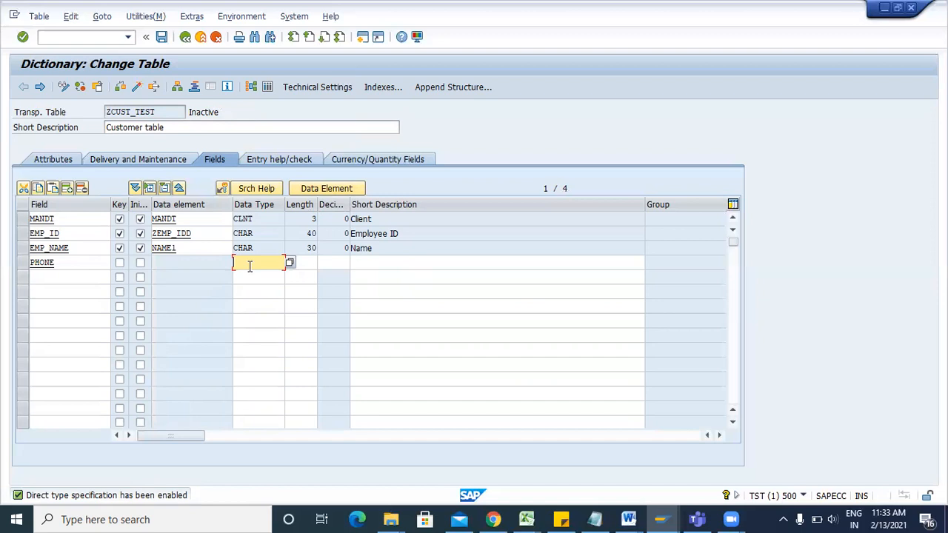
pyautogui.write('CHAR')
pyautogui.click(315, 263)
pyautogui.write('10')
pyautogui.click(365, 263)
pyautogui.write('C')
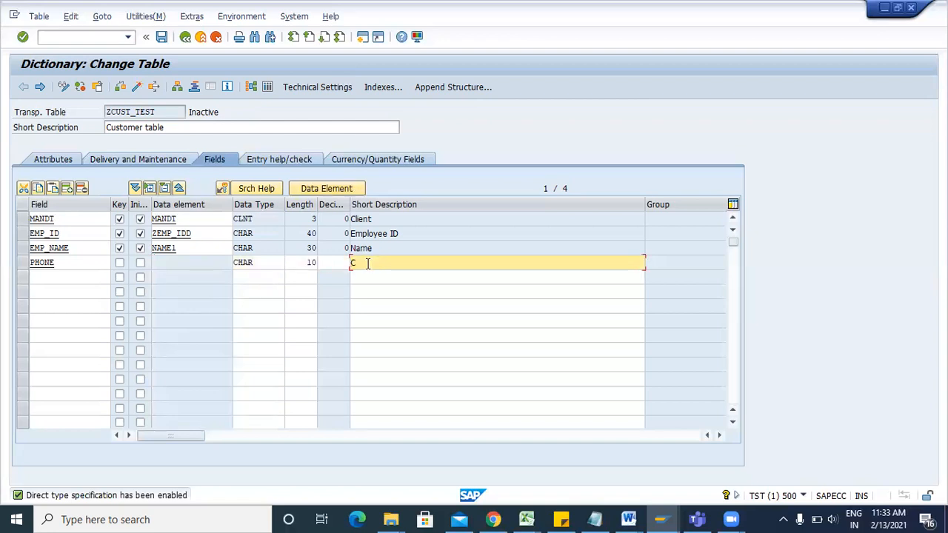
pyautogui.write('onfact No.')
pyautogui.press('Return')
pyautogui.click(162, 36)
pyautogui.click(317, 188)
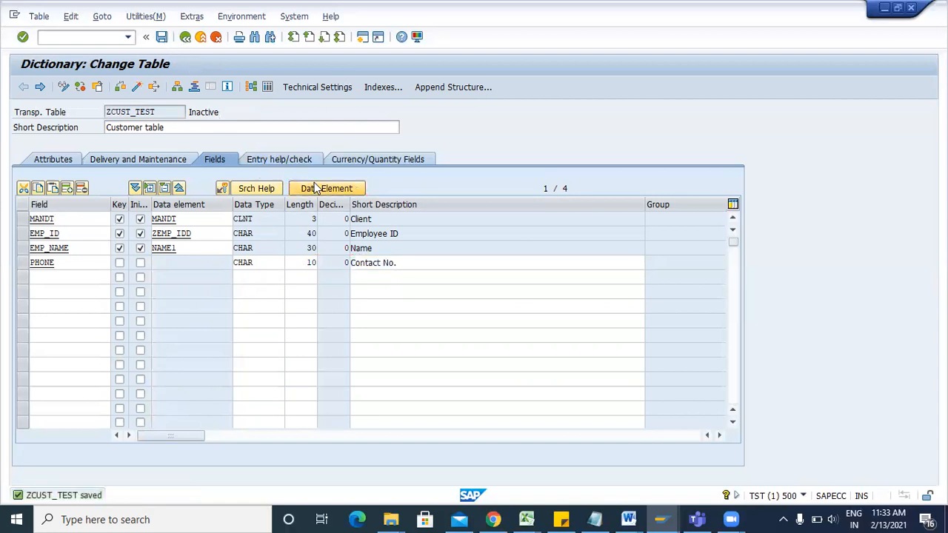
pyautogui.click(201, 276)
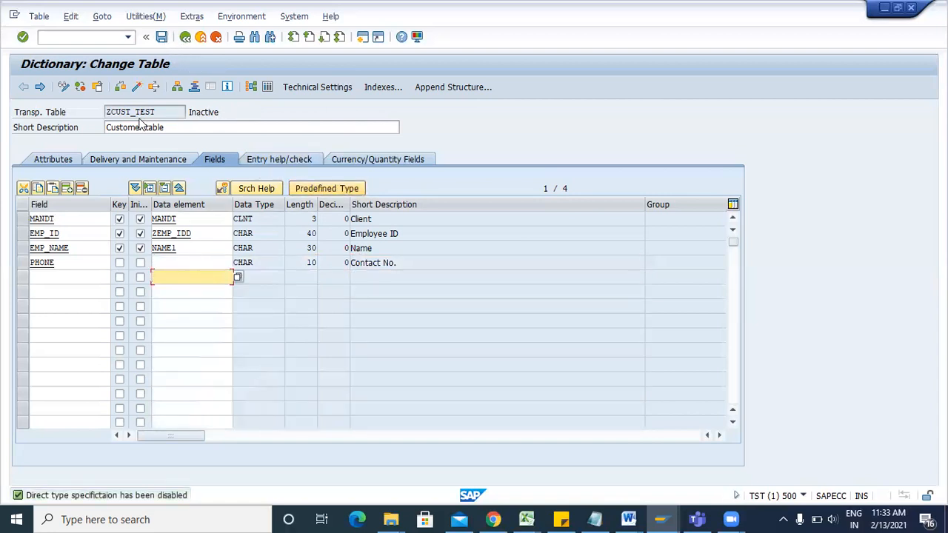
# Activate ZCUST_TEST and review its fields, including EMP_ID's data element ZEMP_IDD.
pyautogui.click(136, 87)
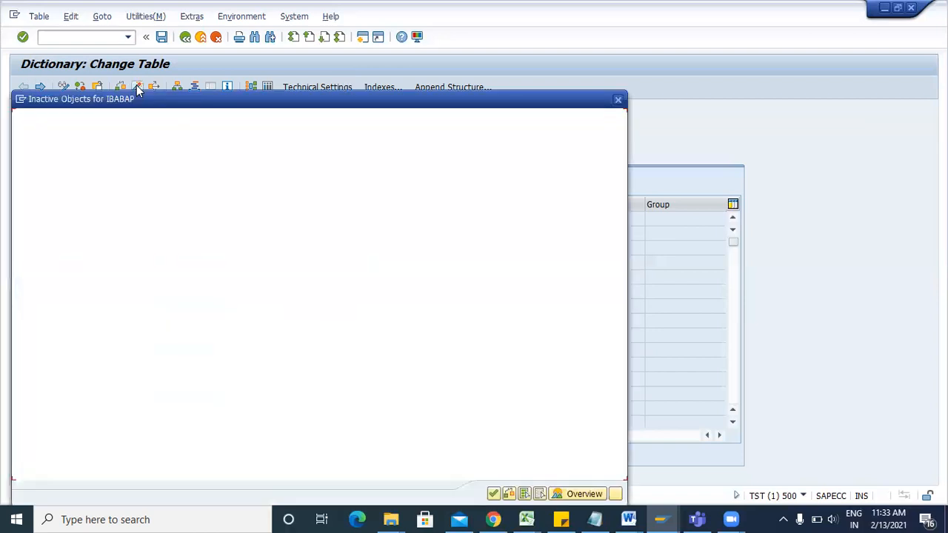
pyautogui.press('Return')
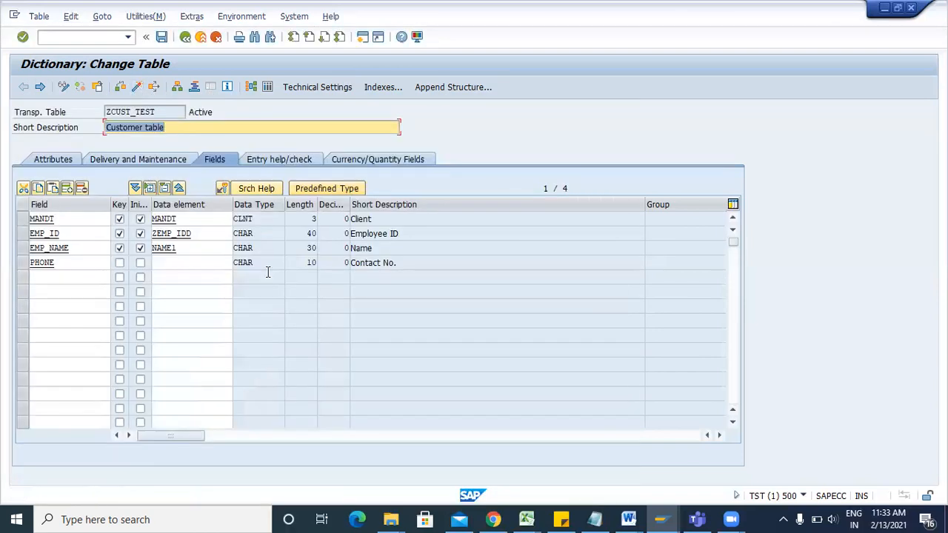
pyautogui.moveTo(192, 234); pyautogui.dragTo(137, 252)
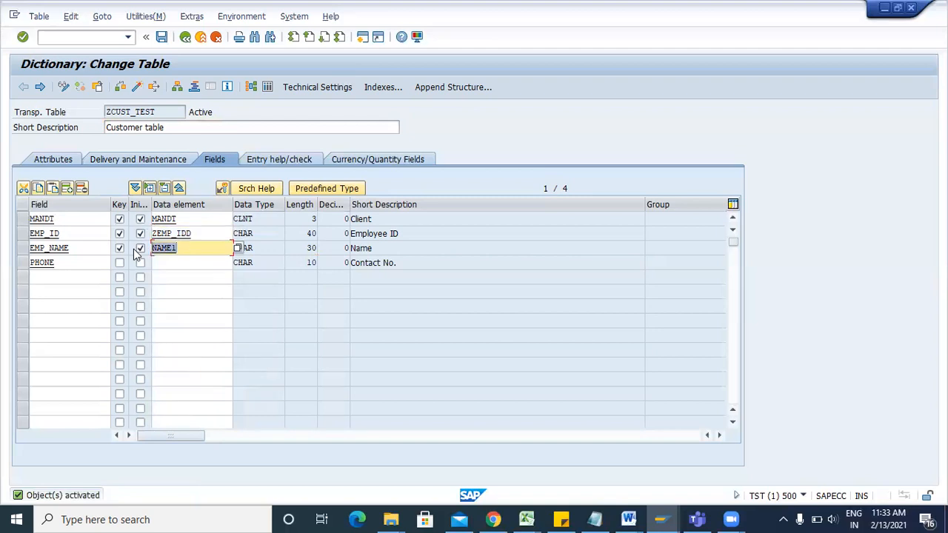
pyautogui.click(198, 235)
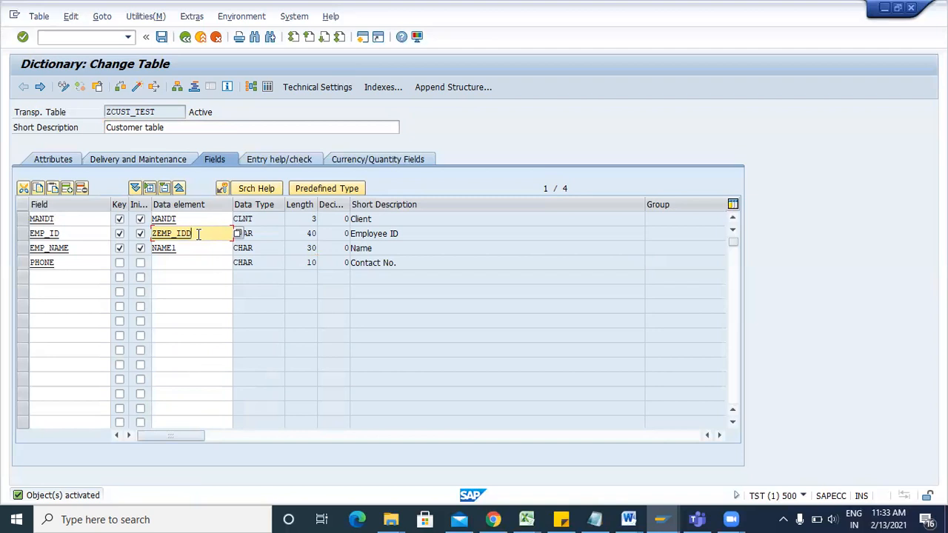
pyautogui.click(175, 275)
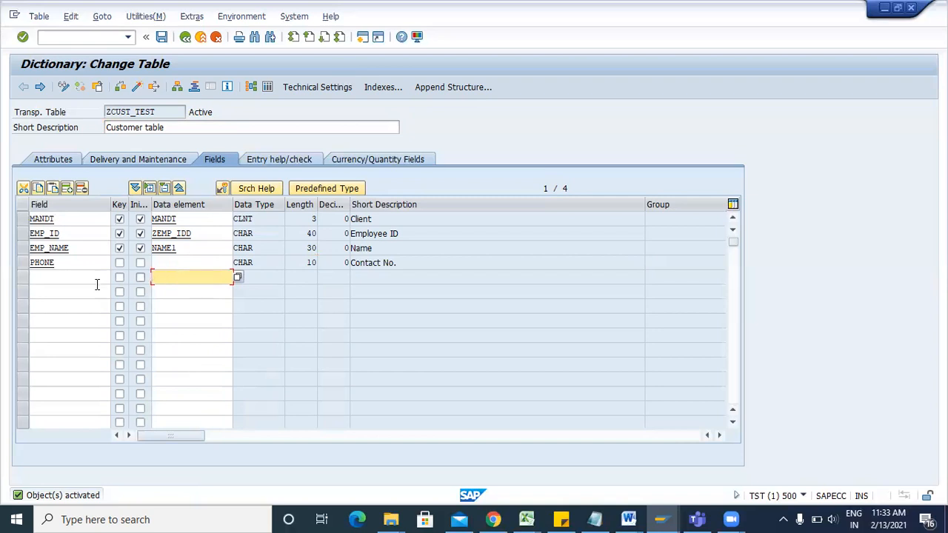
pyautogui.click(72, 274)
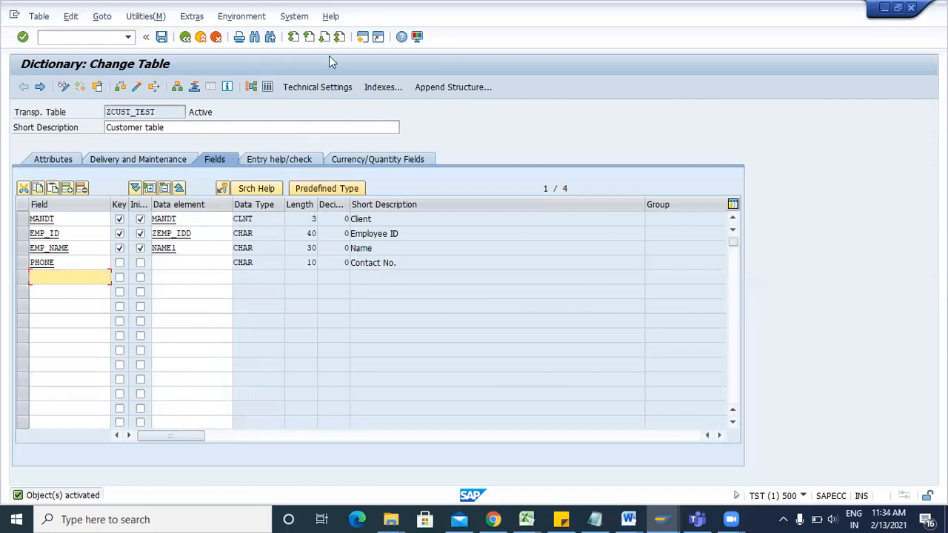
pyautogui.click(150, 18)
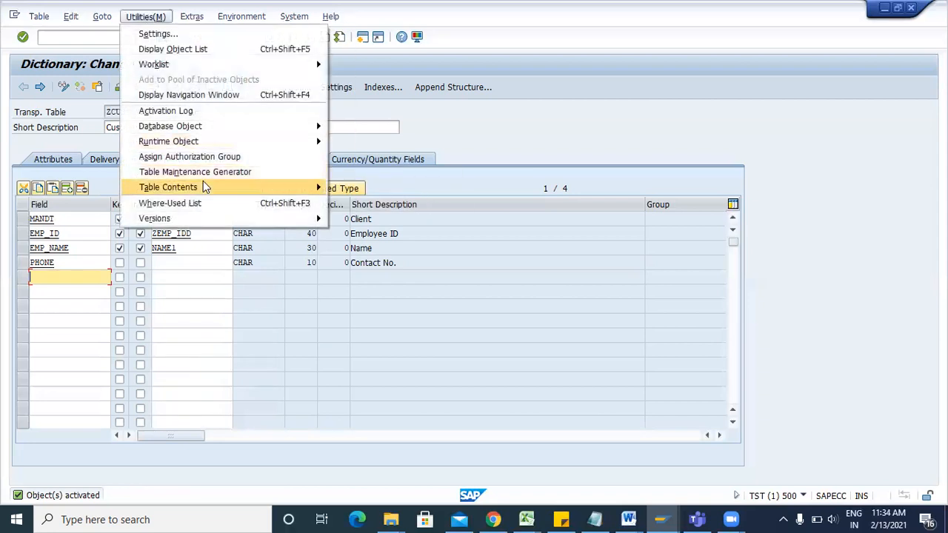
# Create and save a ZCUST_TEST entry with EMP ID 10, name abc and a phone number.
pyautogui.moveTo(204, 184)
pyautogui.click(376, 202)
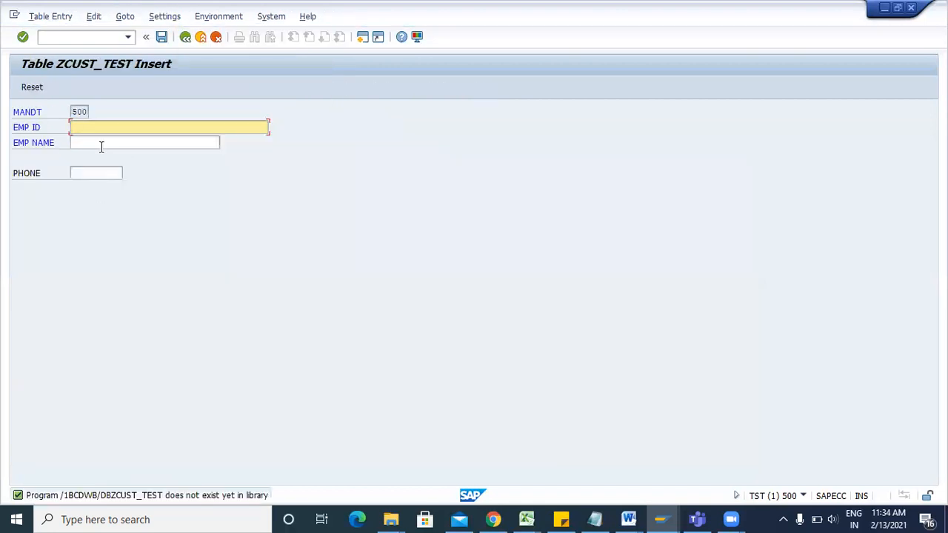
pyautogui.write('10')
pyautogui.click(103, 146)
pyautogui.write('abc')
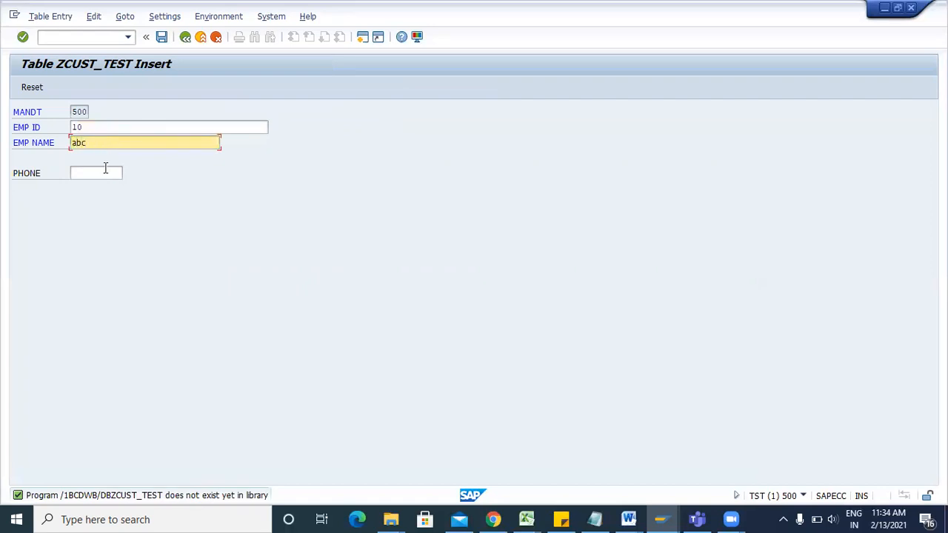
pyautogui.click(106, 172)
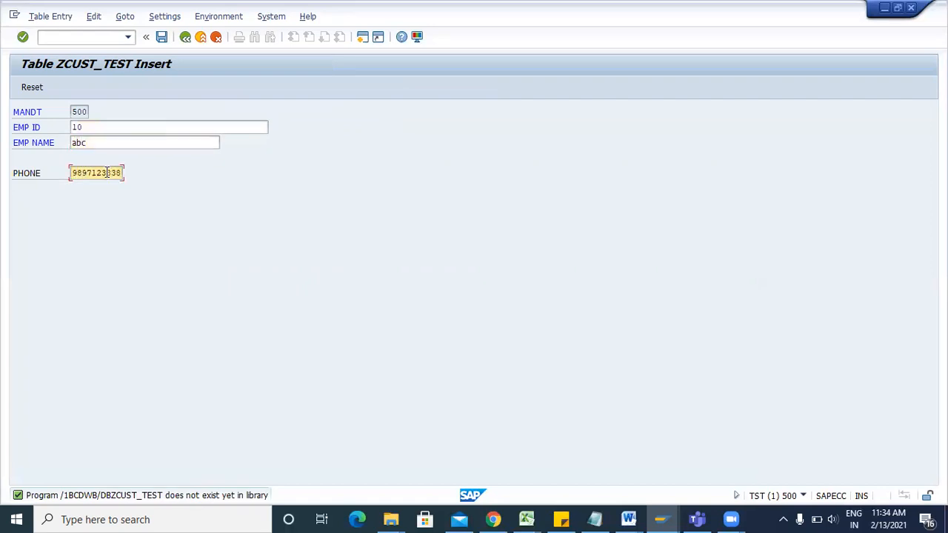
pyautogui.click(161, 37)
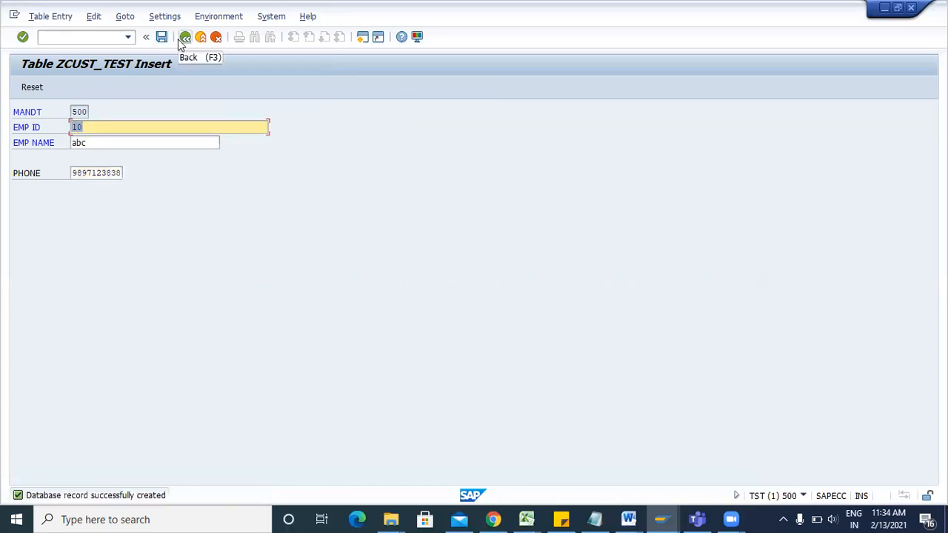
# Display the ZCUST_TEST table contents to confirm the new entry, then return to the table definition.
pyautogui.click(185, 39)
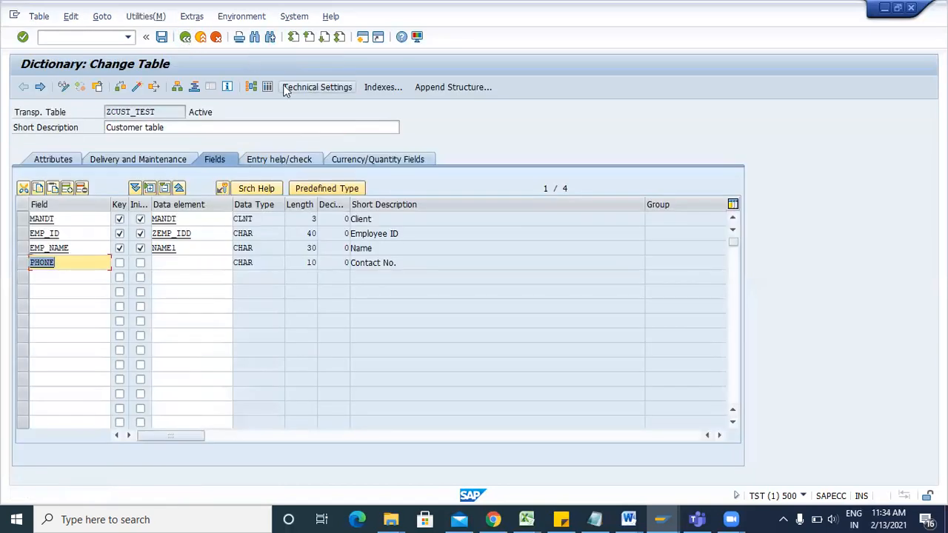
pyautogui.click(268, 86)
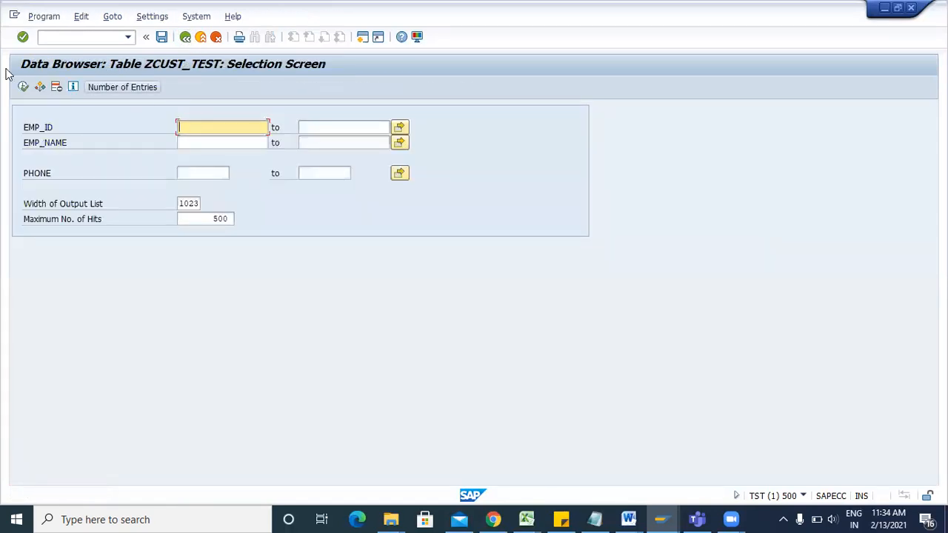
pyautogui.click(25, 87)
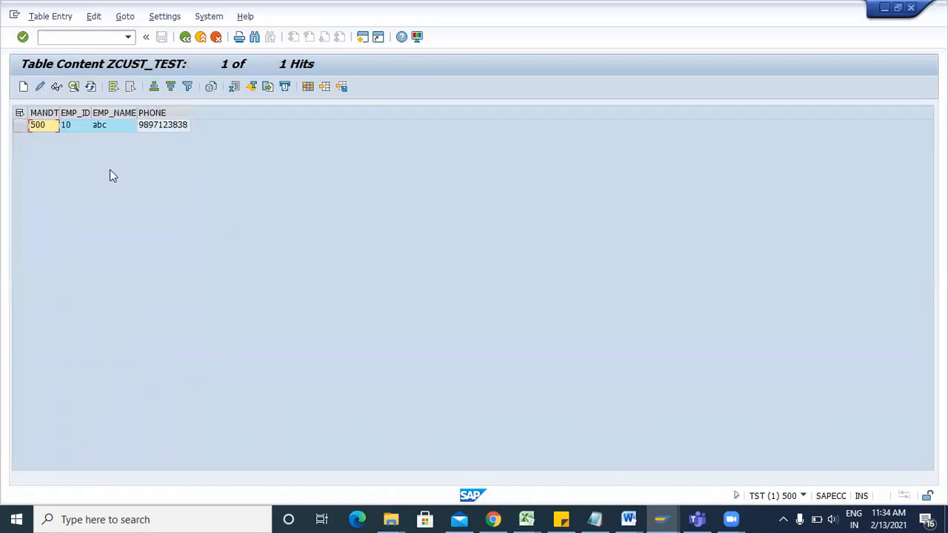
pyautogui.click(184, 37)
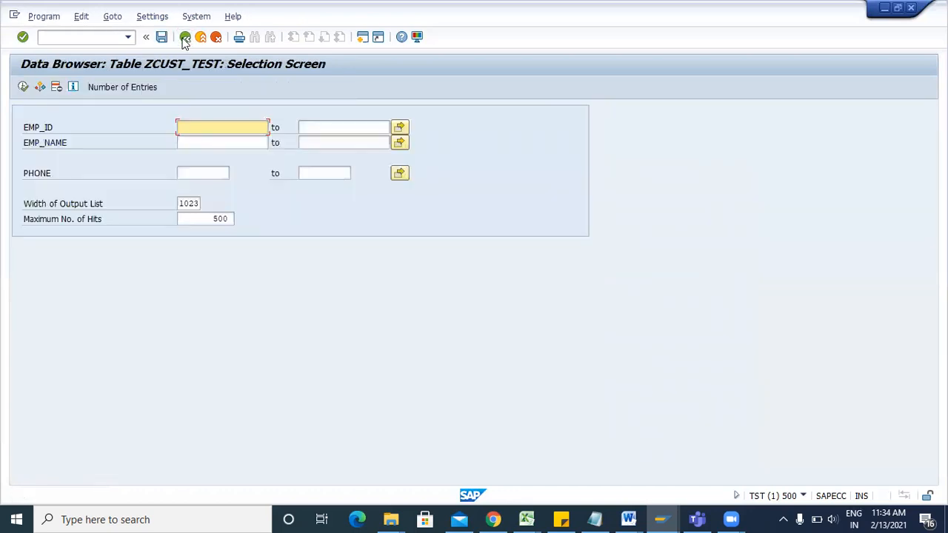
pyautogui.click(185, 37)
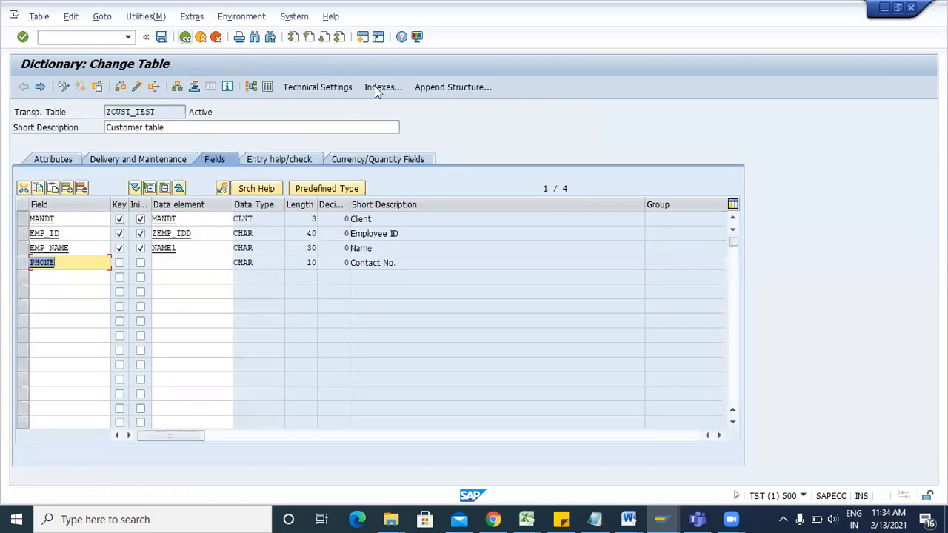
# In the TRAINING document, write 'TMG- table maintenance generator - to create multiple entries at a time'.
pyautogui.moveTo(641, 516)
pyautogui.click(762, 454)
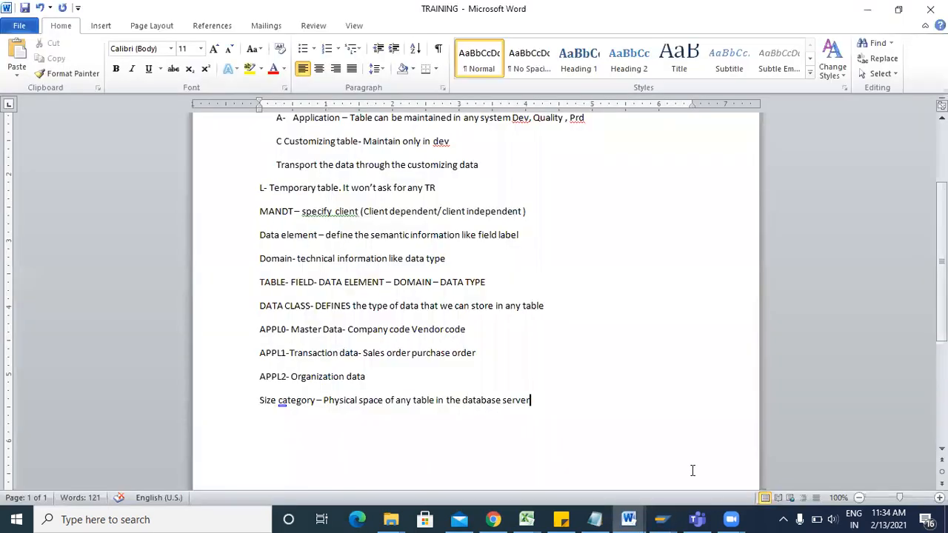
pyautogui.write('For mai')
pyautogui.press('BackSpace')
pyautogui.press('BackSpace')
pyautogui.press('BackSpace')
pyautogui.press('BackSpace')
pyautogui.press('BackSpace')
pyautogui.press('BackSpace')
pyautogui.press('BackSpace')
pyautogui.write('TMG- table')
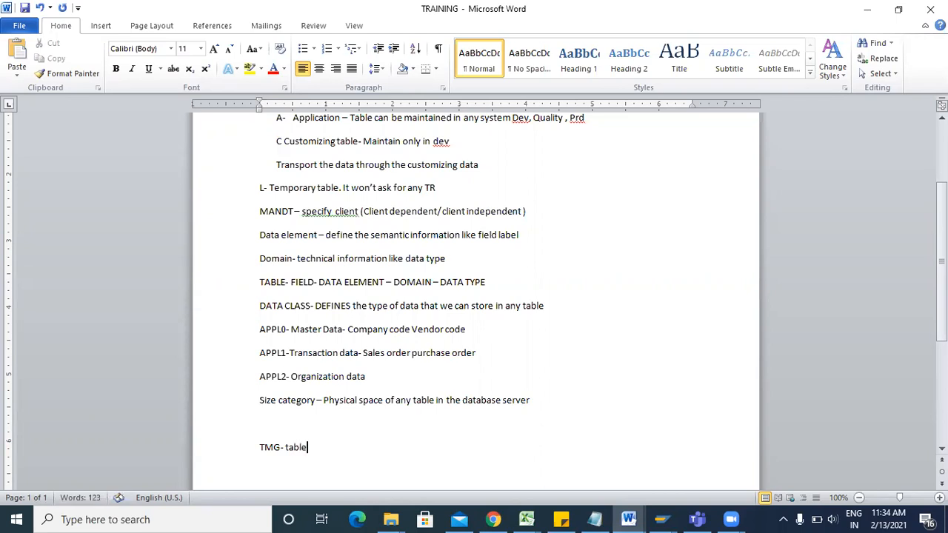
pyautogui.write(' maintennav')
pyautogui.press('BackSpace')
pyautogui.press('BackSpace')
pyautogui.press('BackSpace')
pyautogui.write('ance generator')
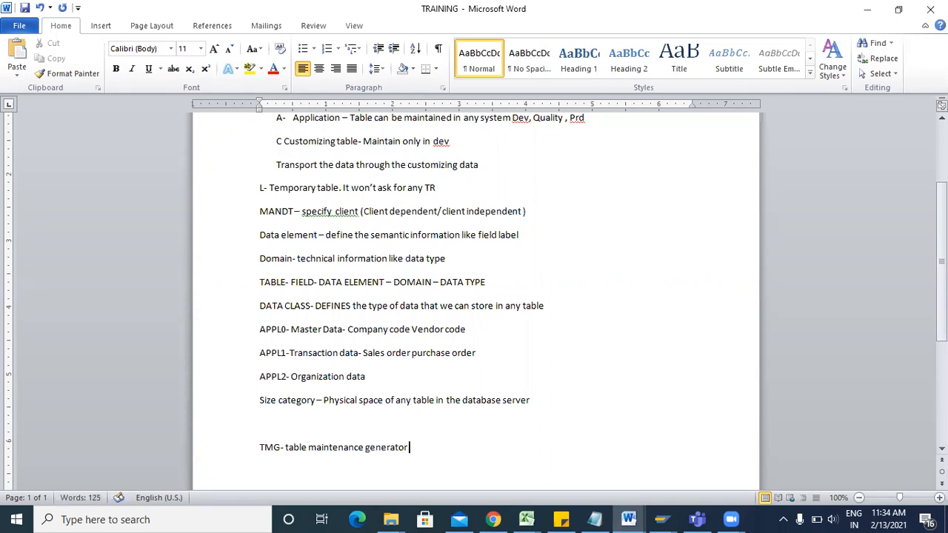
pyautogui.write(' - to create multiple entries at atime')
pyautogui.press('BackSpace')
pyautogui.press('BackSpace')
pyautogui.press('BackSpace')
pyautogui.press('BackSpace')
pyautogui.write('time')
pyautogui.press('Return')
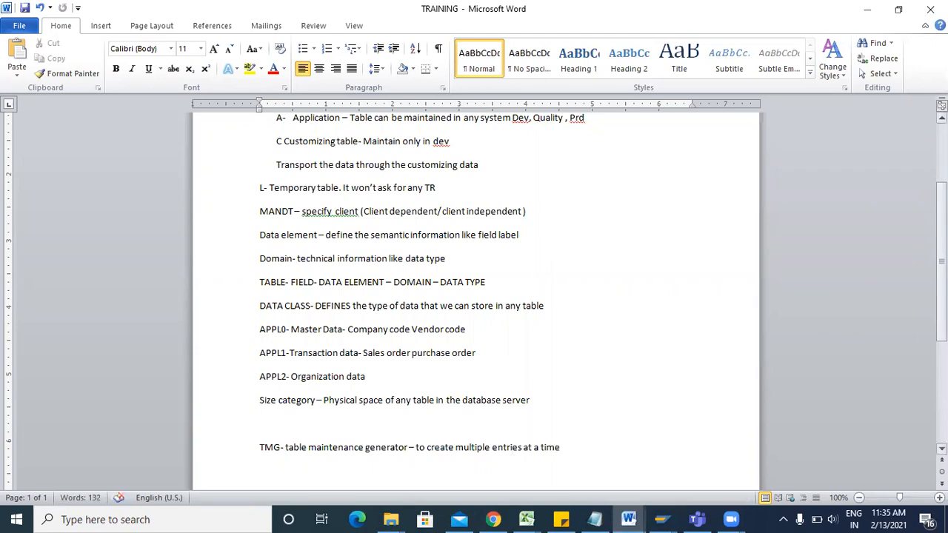
pyautogui.scroll(-4, 373, 284)
pyautogui.hotkey('alt', 'Tab')
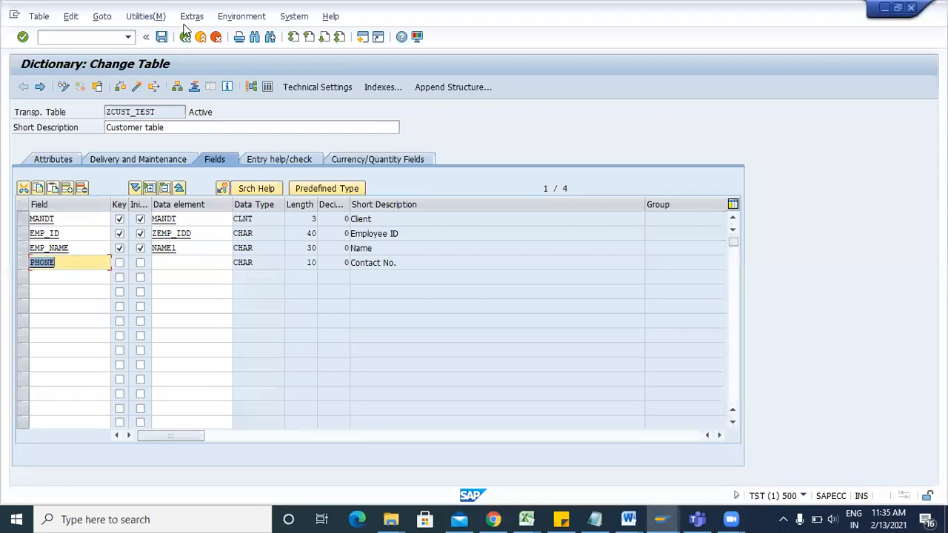
# Open the table maintenance generator for ZCUST_TEST and set authorization group &NC&.
pyautogui.click(158, 17)
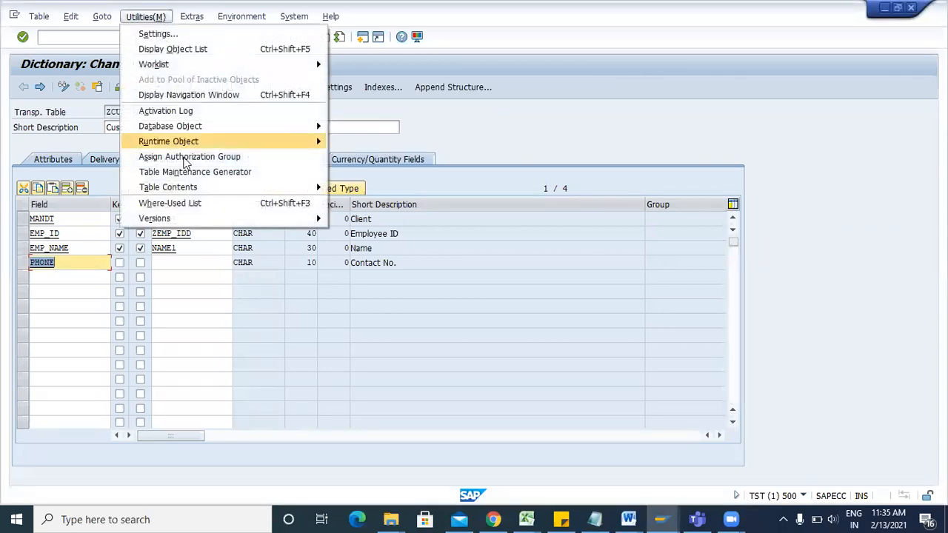
pyautogui.click(189, 172)
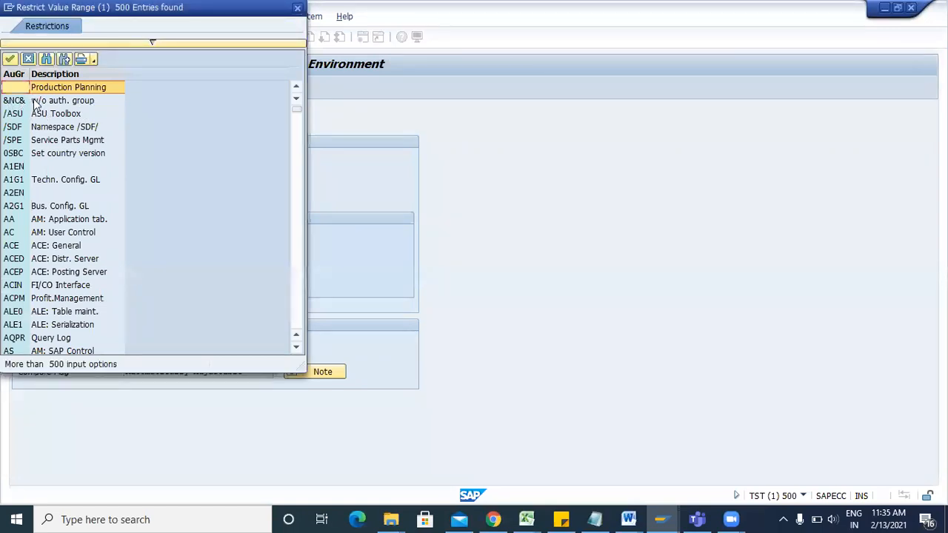
pyautogui.click(49, 102)
pyautogui.doubleClick(47, 102)
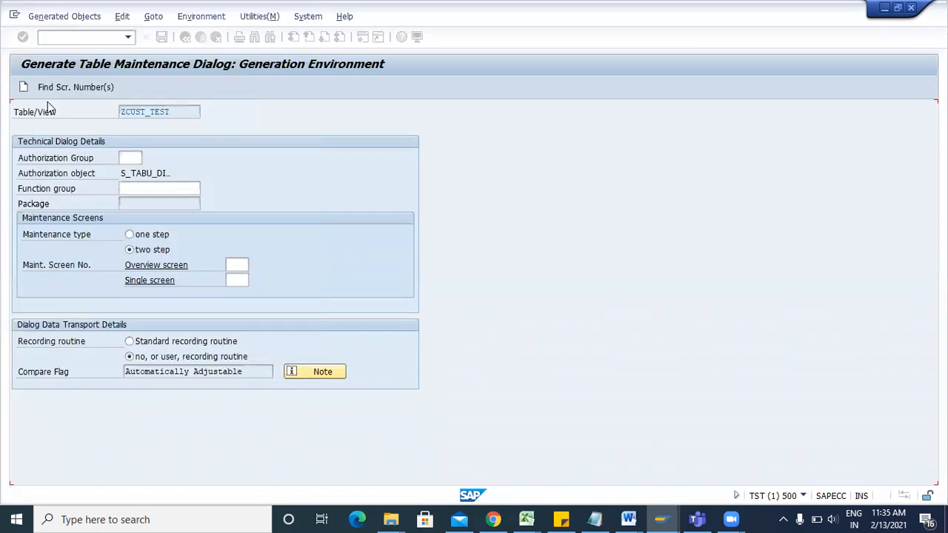
# Copy ZCUST_TEST into the Function group field and start a 'Function group' note in Word.
pyautogui.click(133, 188)
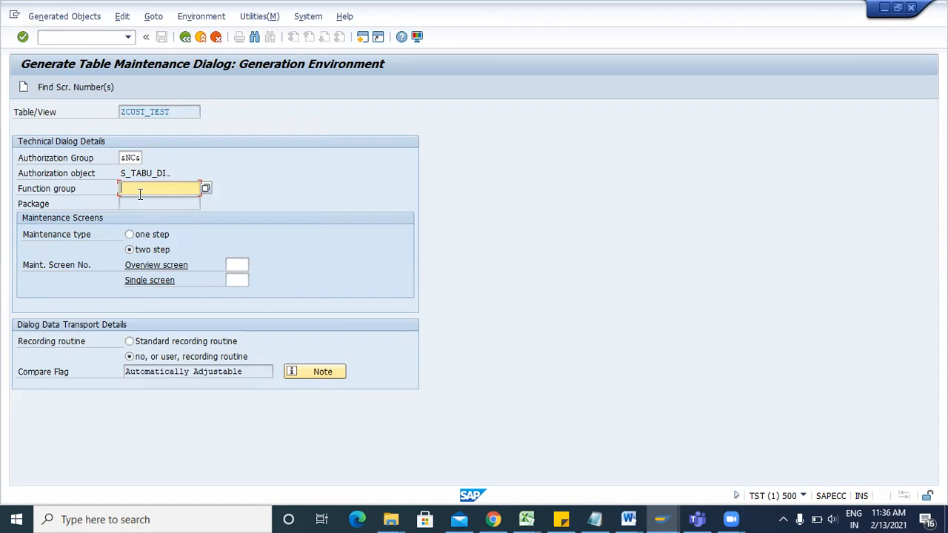
pyautogui.click(75, 190)
pyautogui.click(181, 186)
pyautogui.moveTo(174, 110); pyautogui.dragTo(119, 115)
pyautogui.hotkey('ctrl', 'c')
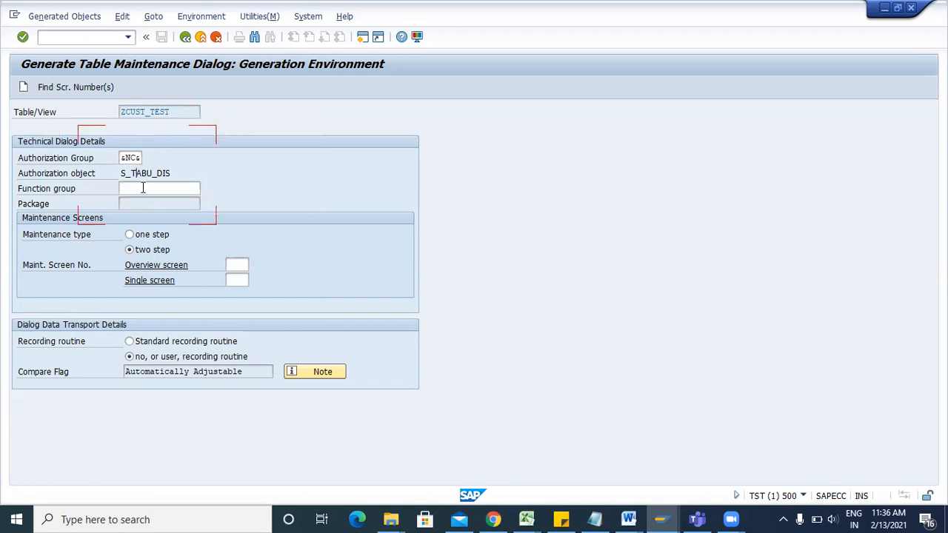
pyautogui.click(142, 188)
pyautogui.hotkey('ctrl', 'v')
pyautogui.hotkey('alt', 'Tab')
pyautogui.write('Function')
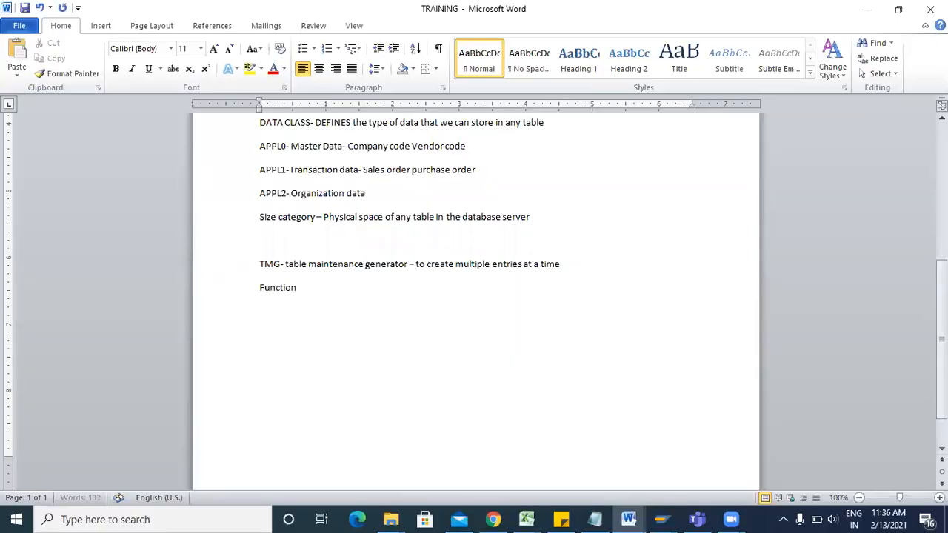
pyautogui.write(' group')
# Complete the notes 'Function group- Container of function module' and 'Contain screen' in TRAINING.
pyautogui.press('Return')
pyautogui.press('BackSpace')
pyautogui.write('- Container i')
pyautogui.press('BackSpace')
pyautogui.write('of function module')
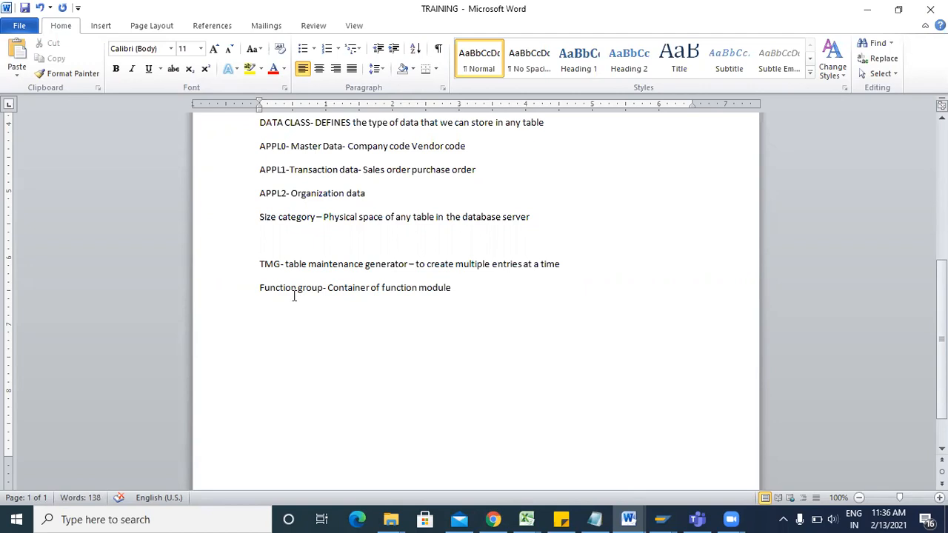
pyautogui.press('Return')
pyautogui.write('Contain screen')
pyautogui.moveTo(251, 310); pyautogui.dragTo(249, 297)
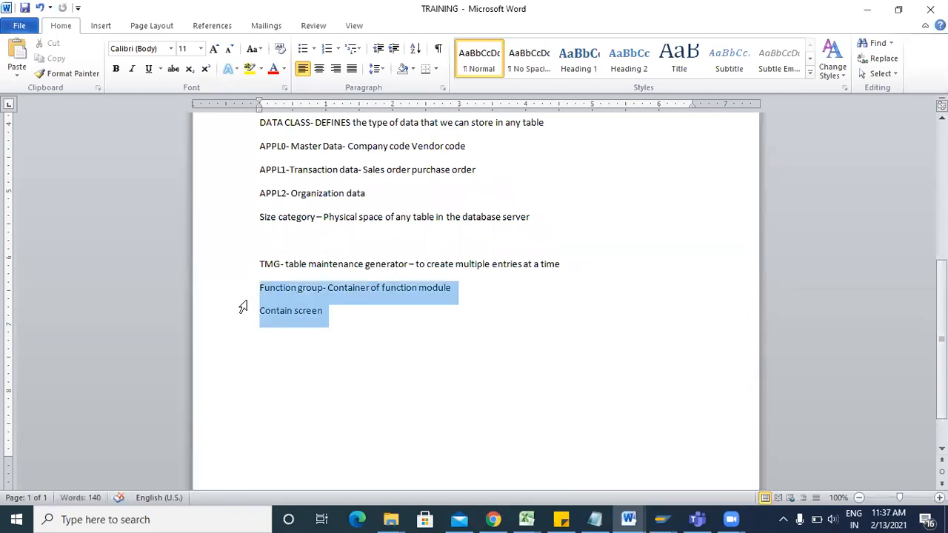
pyautogui.hotkey('alt', 'Tab')
pyautogui.click(363, 37)
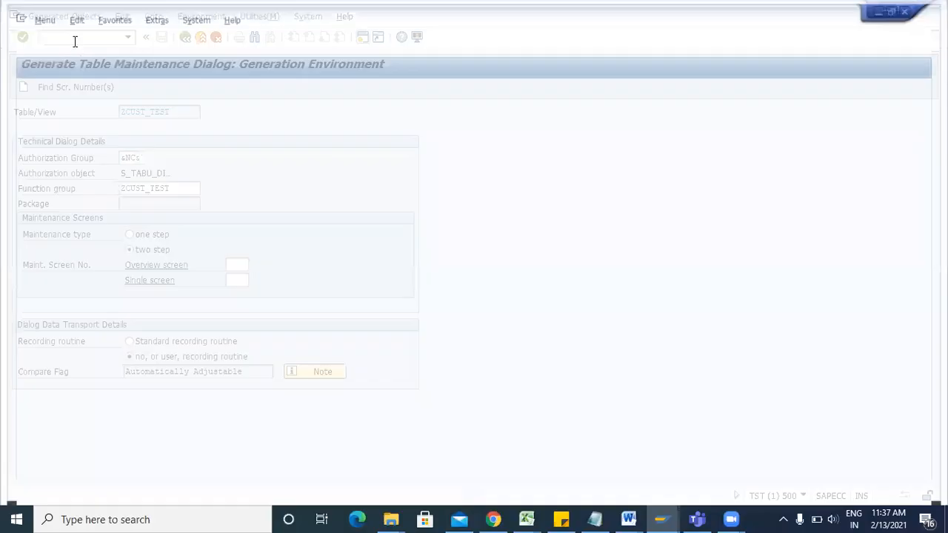
# Run SM30 and open view ZEI_V_GMAP for maintenance from the recent entries.
pyautogui.click(74, 40)
pyautogui.write('sm30')
pyautogui.press('Return')
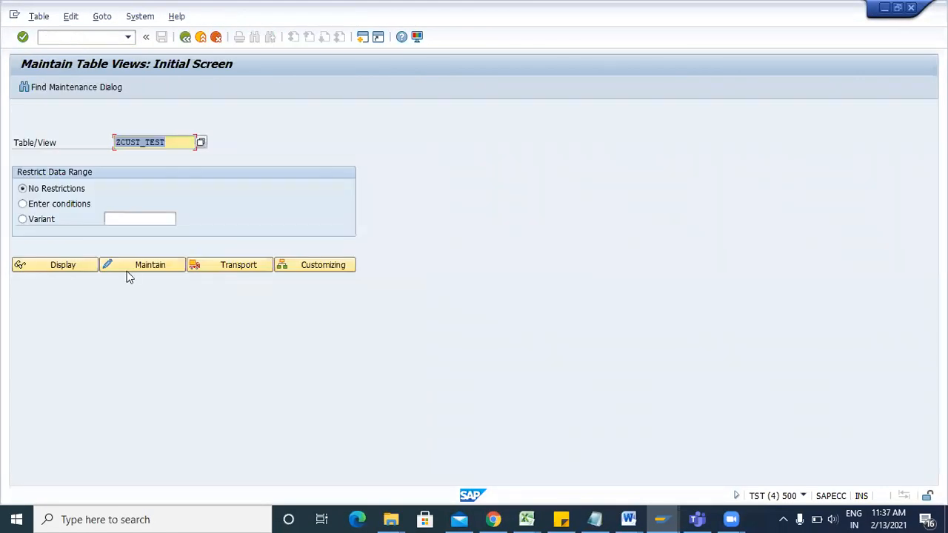
pyautogui.press('Delete')
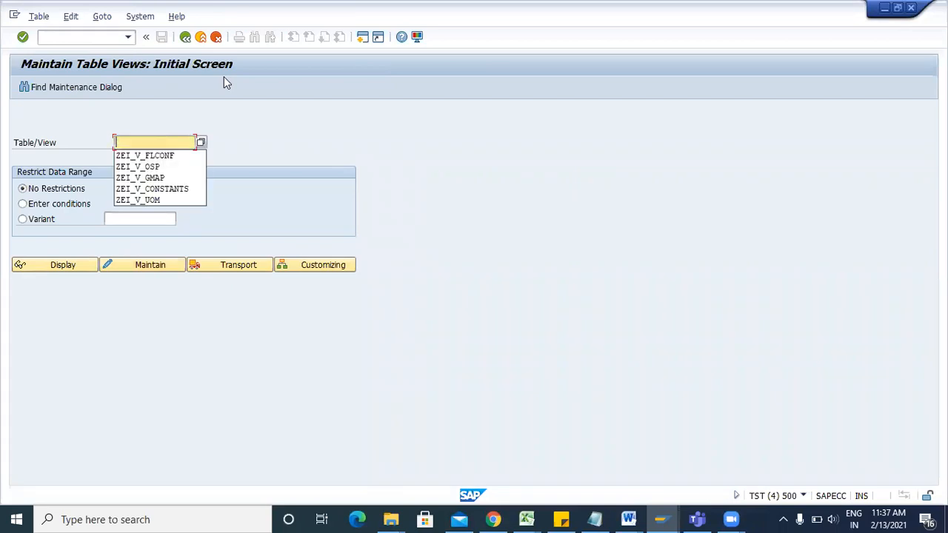
pyautogui.click(165, 177)
pyautogui.click(153, 264)
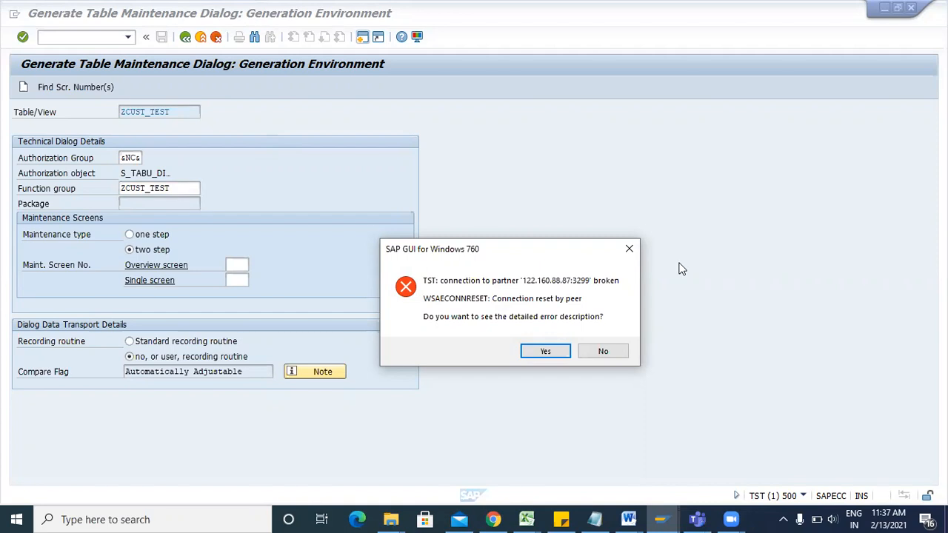
# Dismiss the broken-connection error and connect to the DEMO system from SAP Logon.
pyautogui.click(636, 254)
pyautogui.click(661, 519)
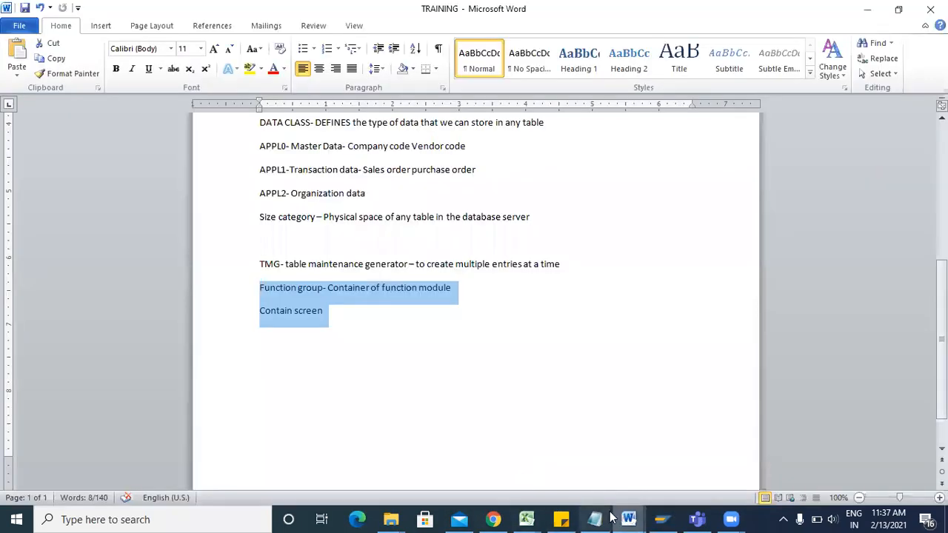
pyautogui.click(661, 519)
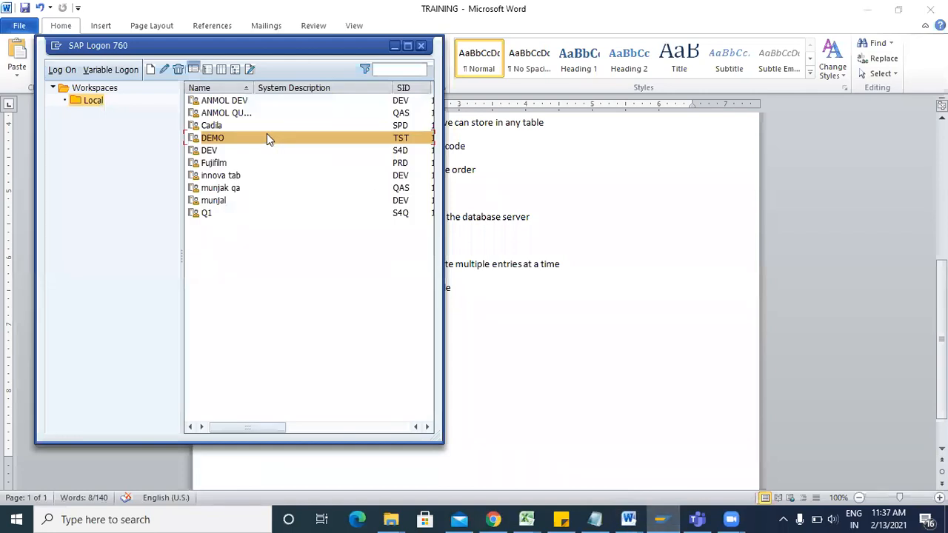
pyautogui.doubleClick(268, 138)
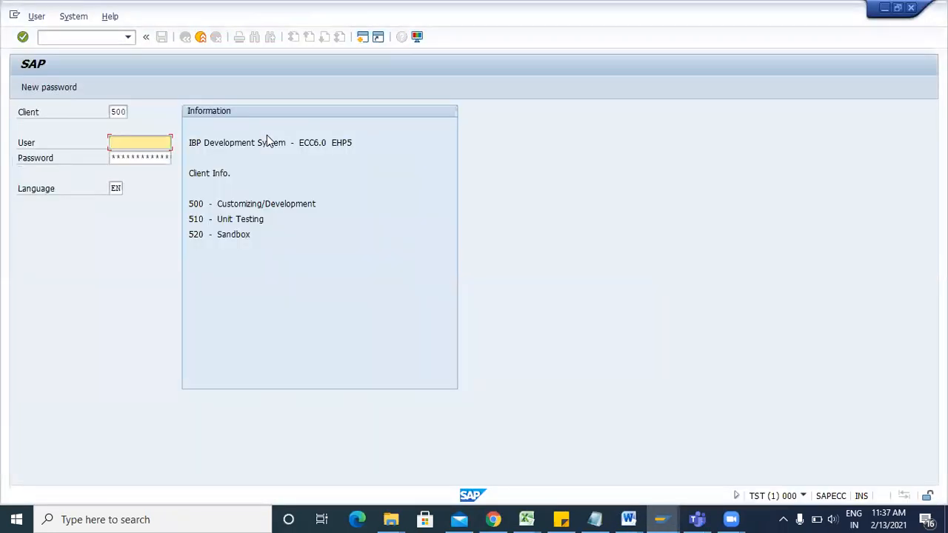
# Log on to client 500 with the saved user and password, continuing without ending other logons.
pyautogui.press('space')
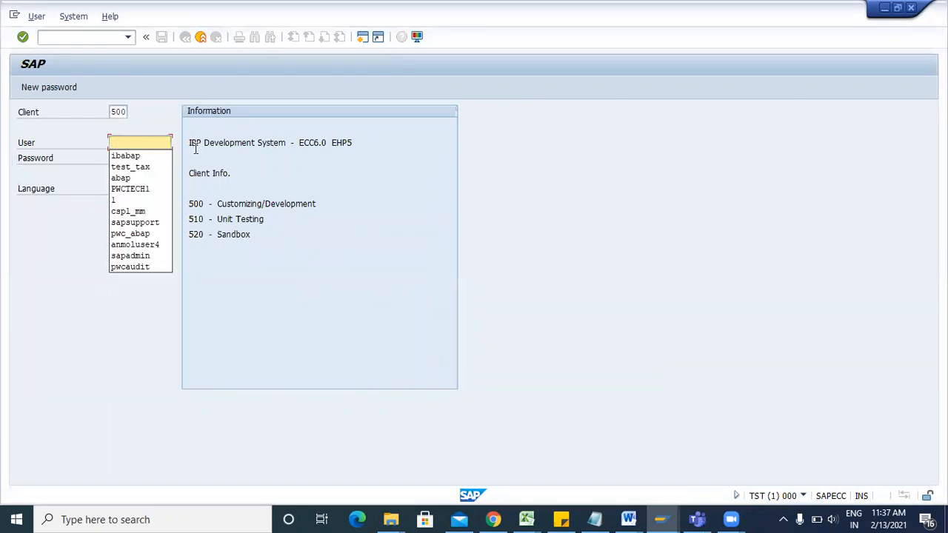
pyautogui.click(134, 158)
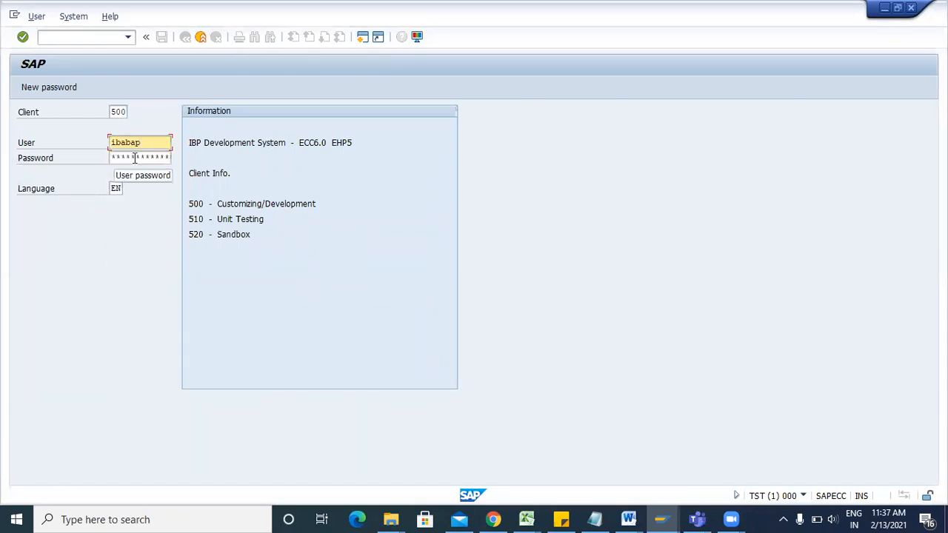
pyautogui.doubleClick(135, 158)
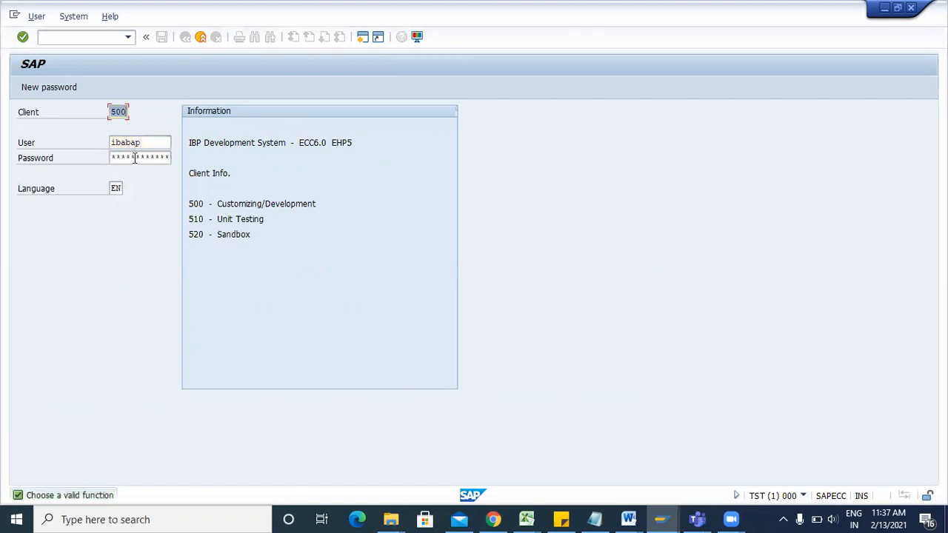
pyautogui.hotkey('alt', 'u')
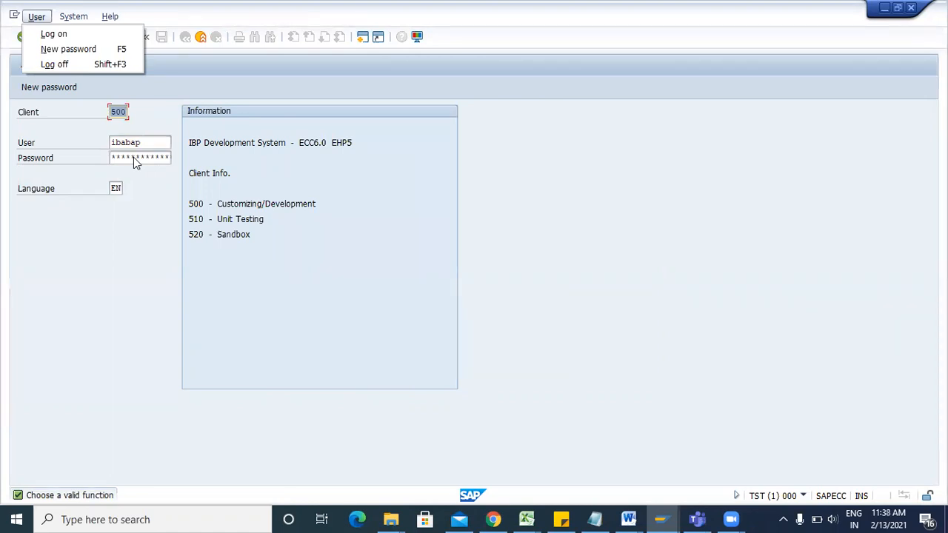
pyautogui.click(138, 163)
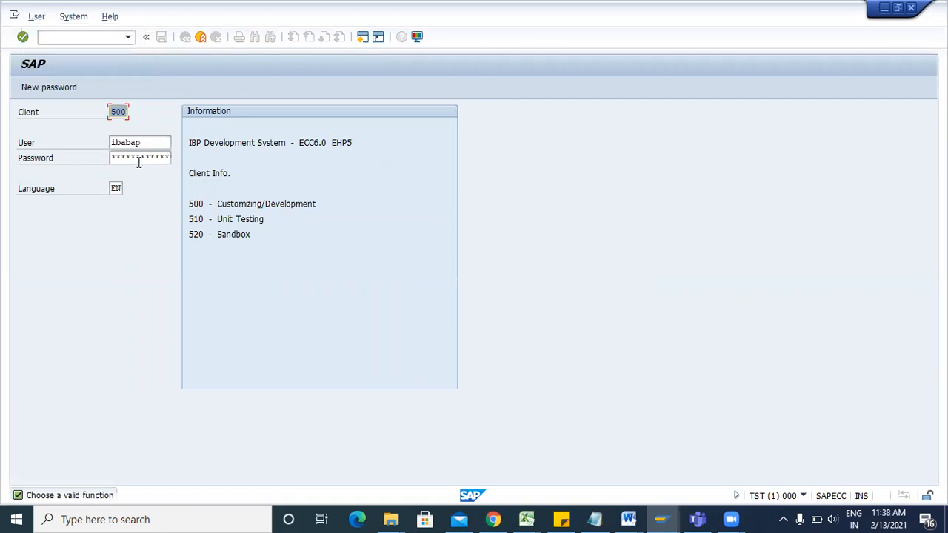
pyautogui.click(138, 163)
pyautogui.write('*********')
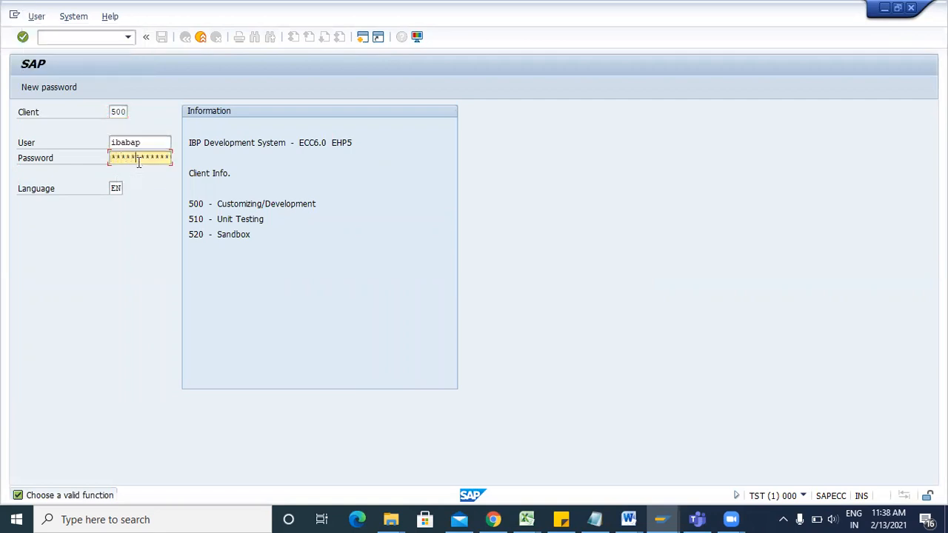
pyautogui.press('Return')
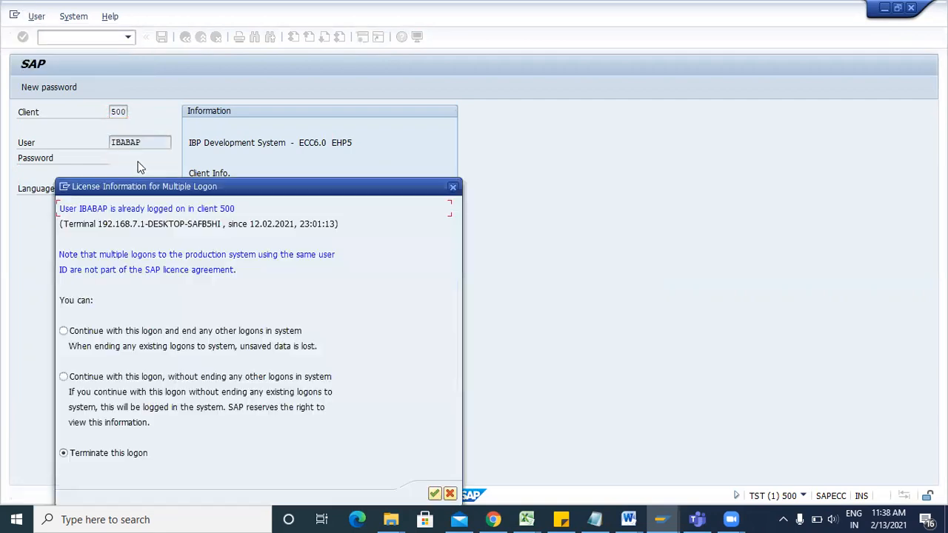
pyautogui.click(111, 377)
pyautogui.press('Return')
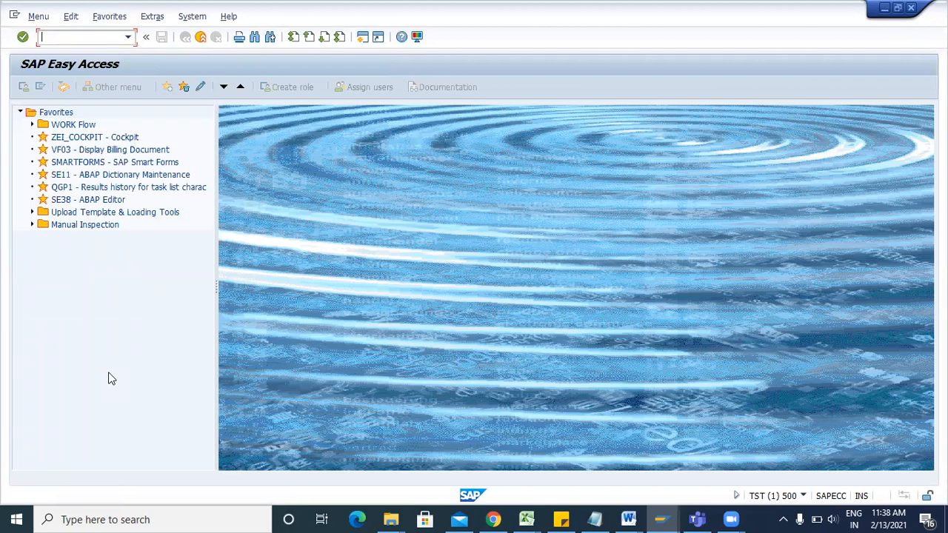
# Try to change ZCUST_TEST in SE11 and acknowledge that it is locked.
pyautogui.write('se11')
pyautogui.press('Return')
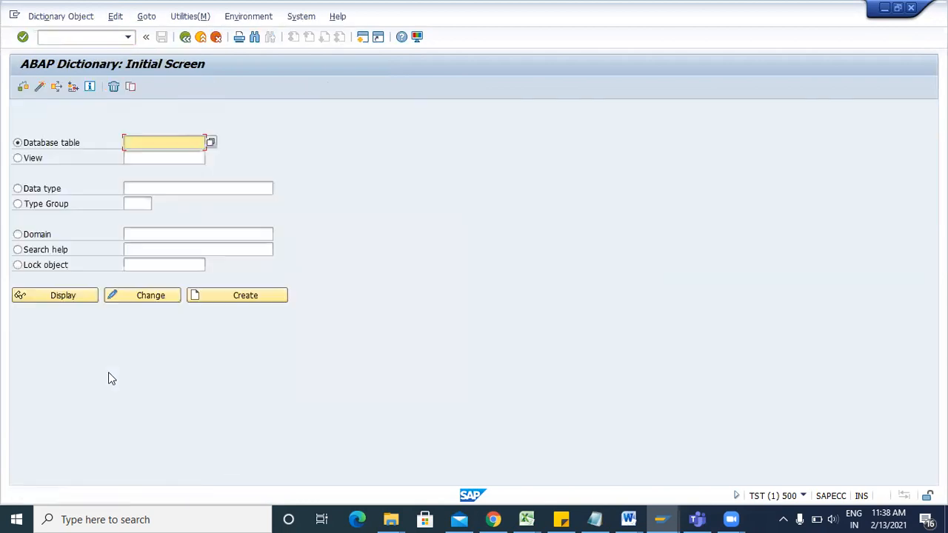
pyautogui.click(166, 142)
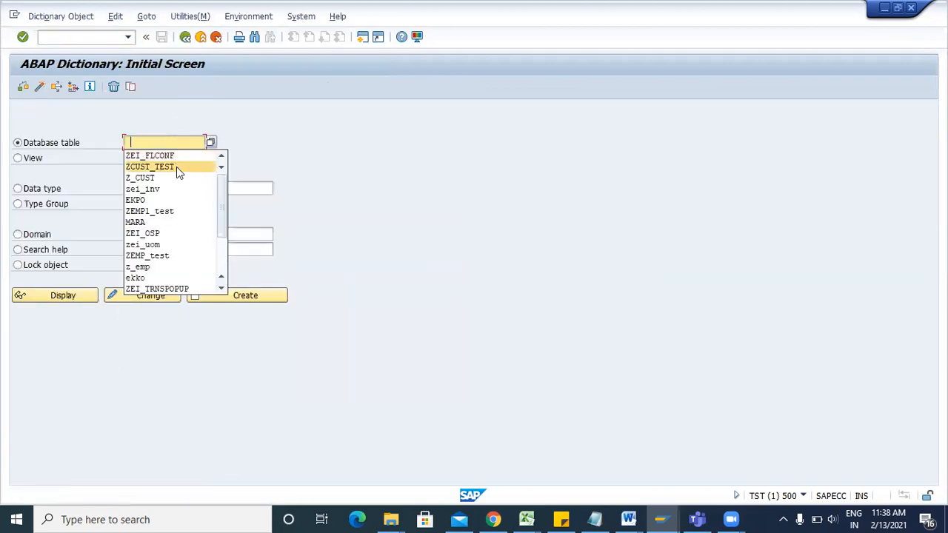
pyautogui.click(177, 167)
pyautogui.click(151, 296)
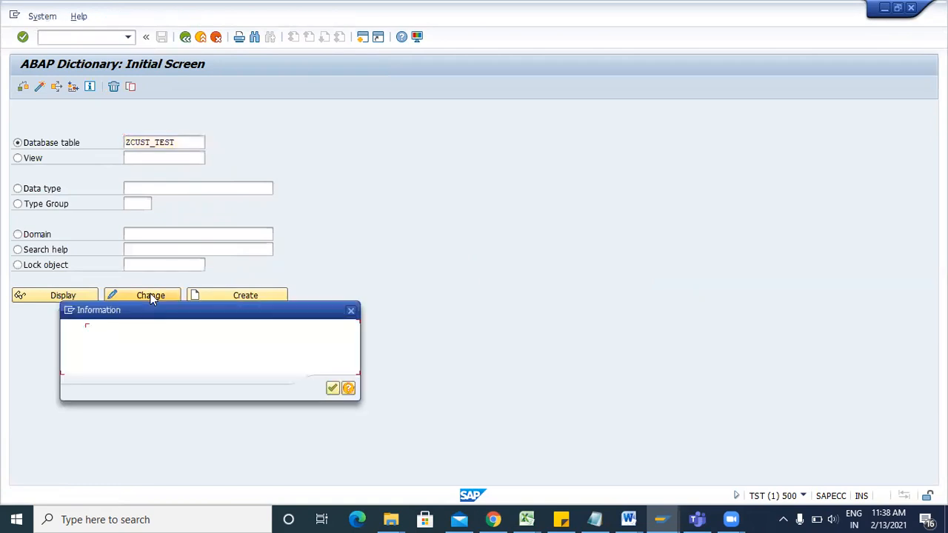
pyautogui.press('Return')
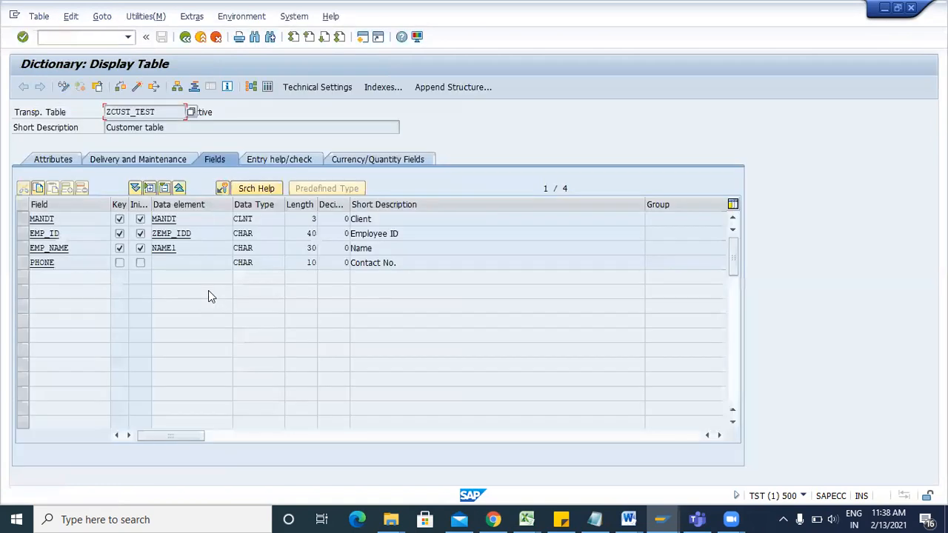
# In a new session, list all SM12 lock entries and delete them.
pyautogui.click(363, 39)
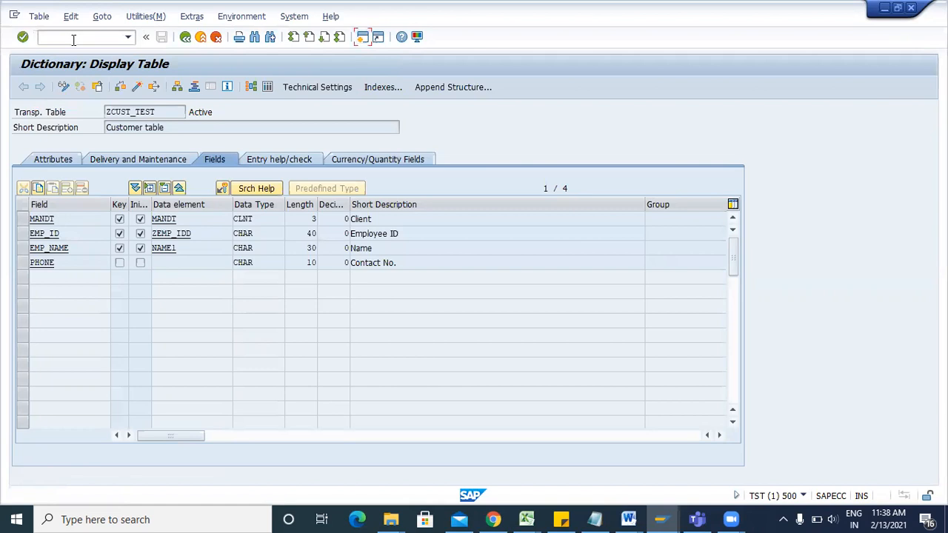
pyautogui.write('sm12')
pyautogui.press('Return')
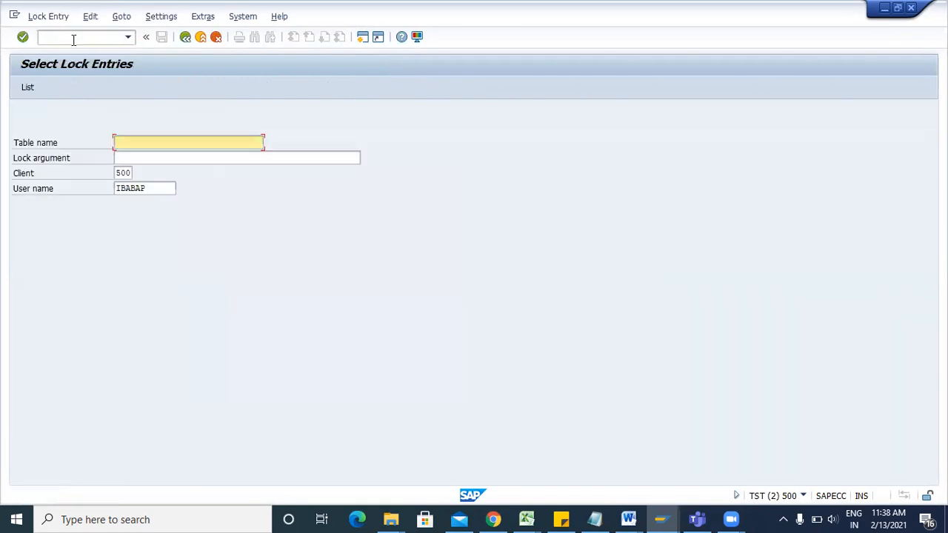
pyautogui.click(27, 87)
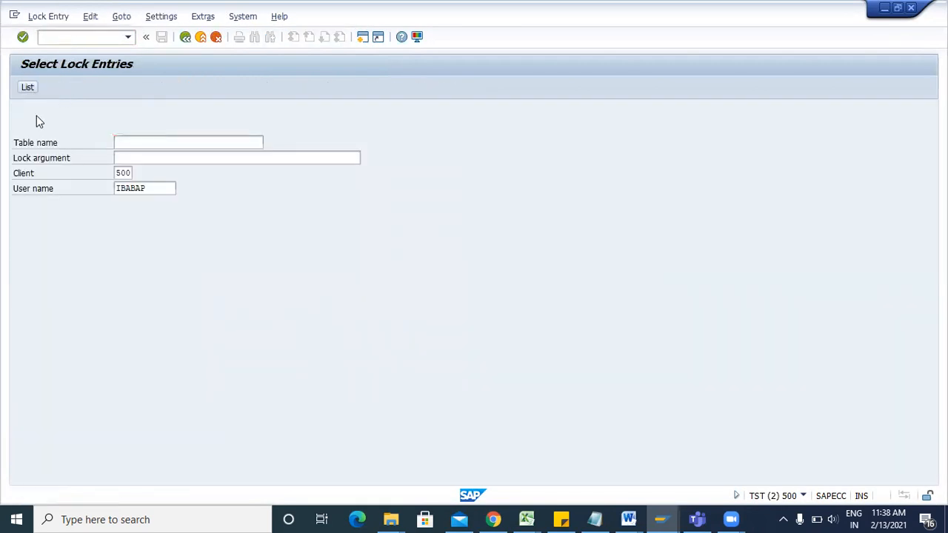
pyautogui.click(21, 115)
pyautogui.click(128, 88)
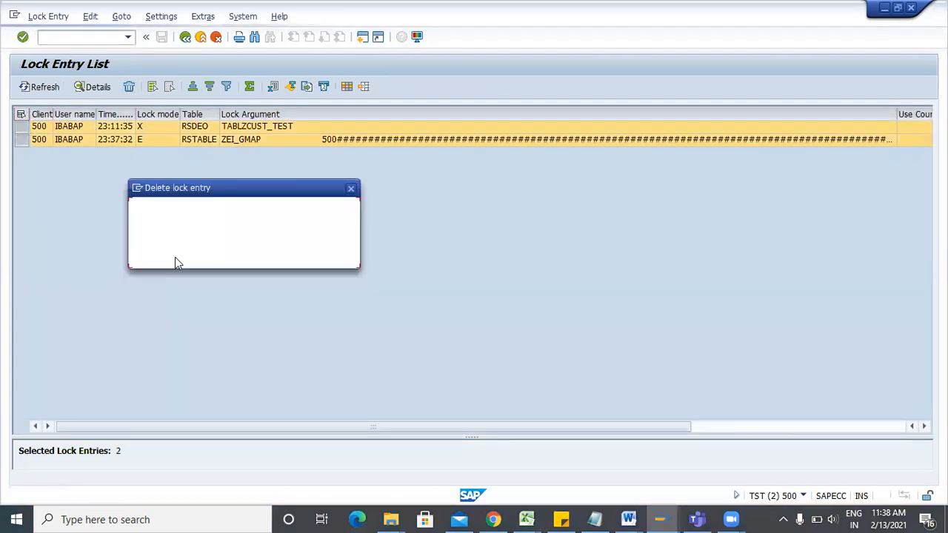
pyautogui.click(177, 257)
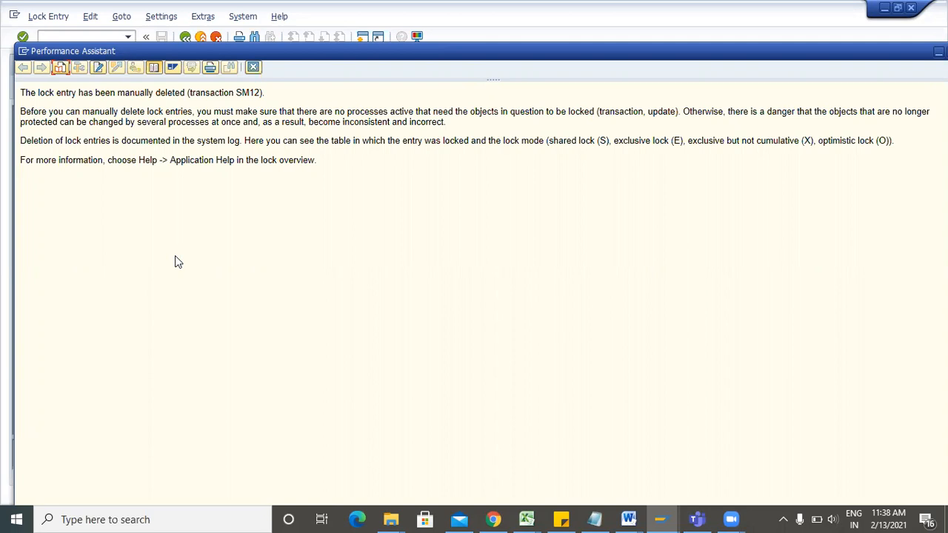
pyautogui.click(253, 66)
pyautogui.press('F3')
pyautogui.press('F3')
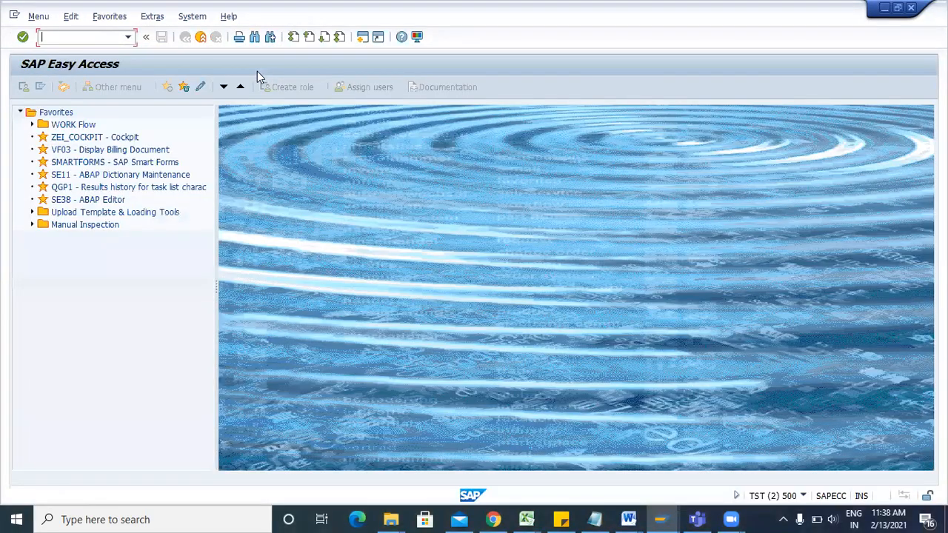
# Put ZCUST_TEST in change mode and start the maintenance generator with authorization group &NC&.
pyautogui.moveTo(661, 521)
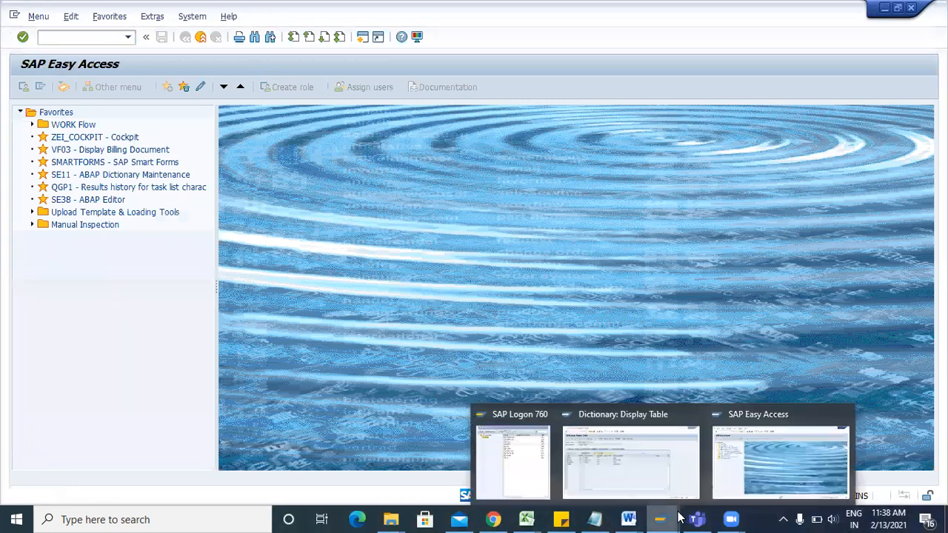
pyautogui.click(664, 476)
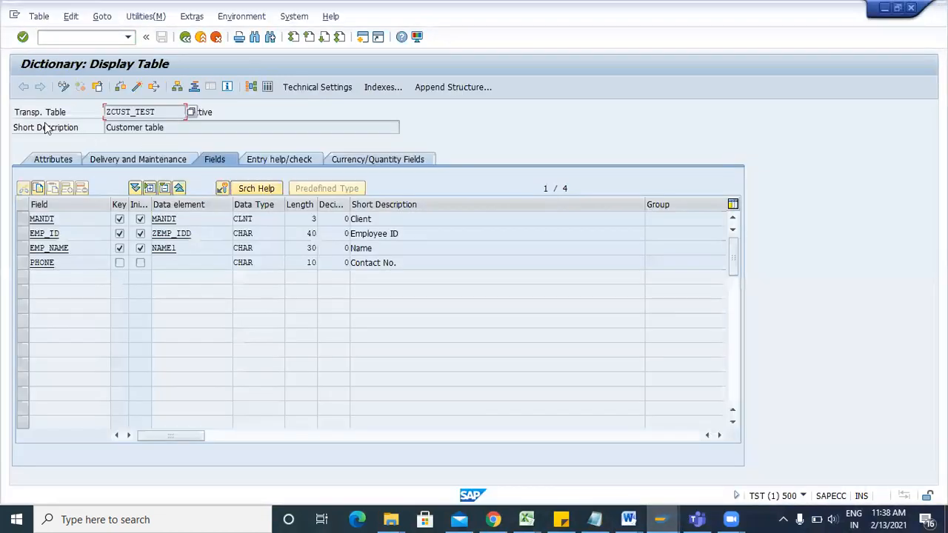
pyautogui.click(63, 87)
pyautogui.click(145, 16)
pyautogui.click(210, 173)
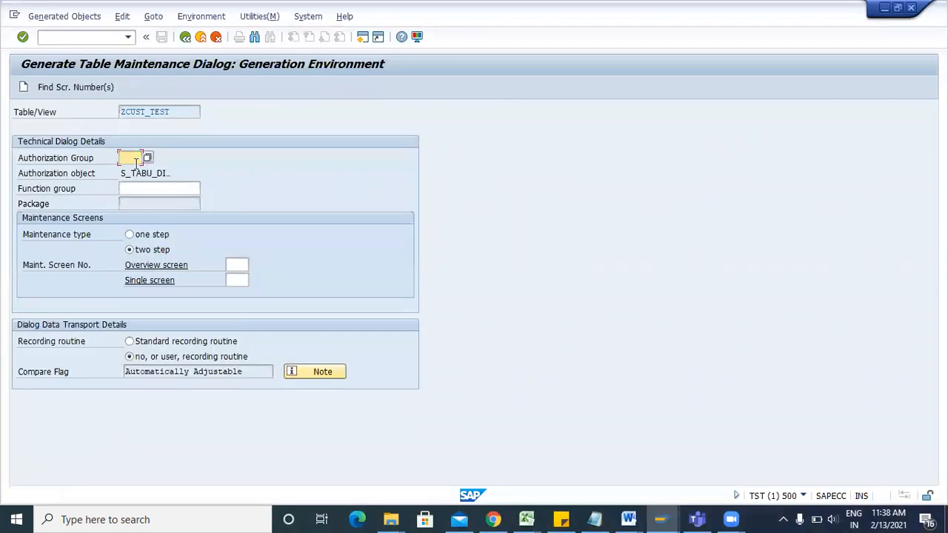
pyautogui.write('&NC&')
pyautogui.click(131, 175)
# Set function group ZCUST_TEST and choose one-step maintenance type.
pyautogui.moveTo(177, 111); pyautogui.dragTo(110, 124)
pyautogui.hotkey('ctrl', 'c')
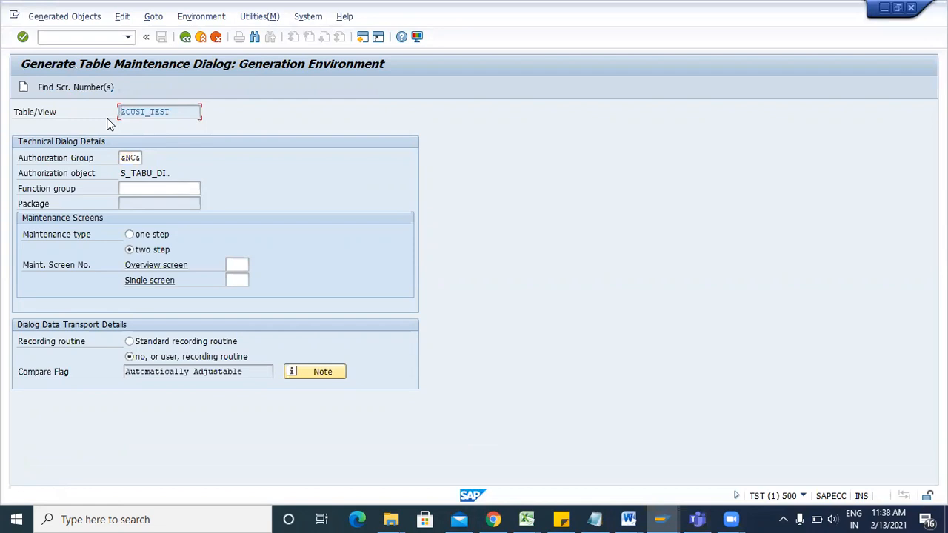
pyautogui.click(149, 191)
pyautogui.hotkey('ctrl', 'v')
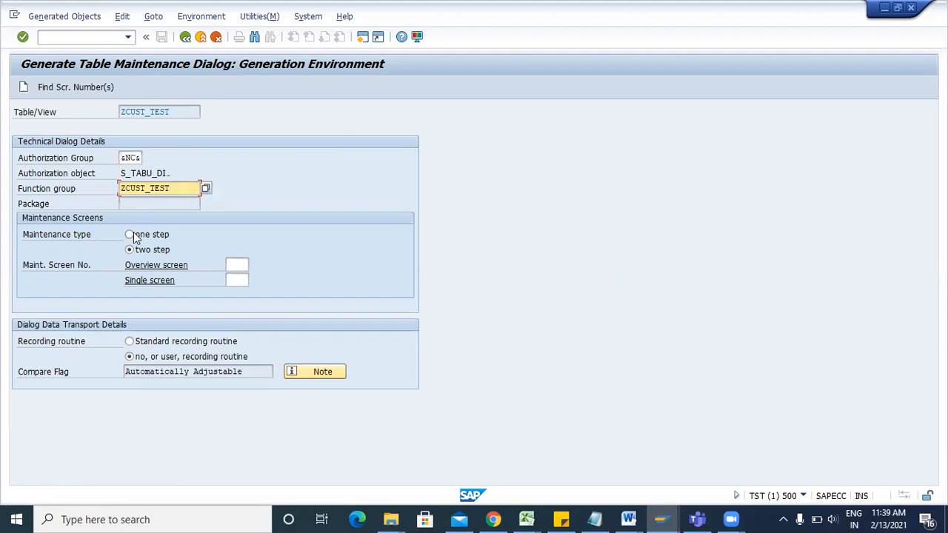
pyautogui.click(134, 236)
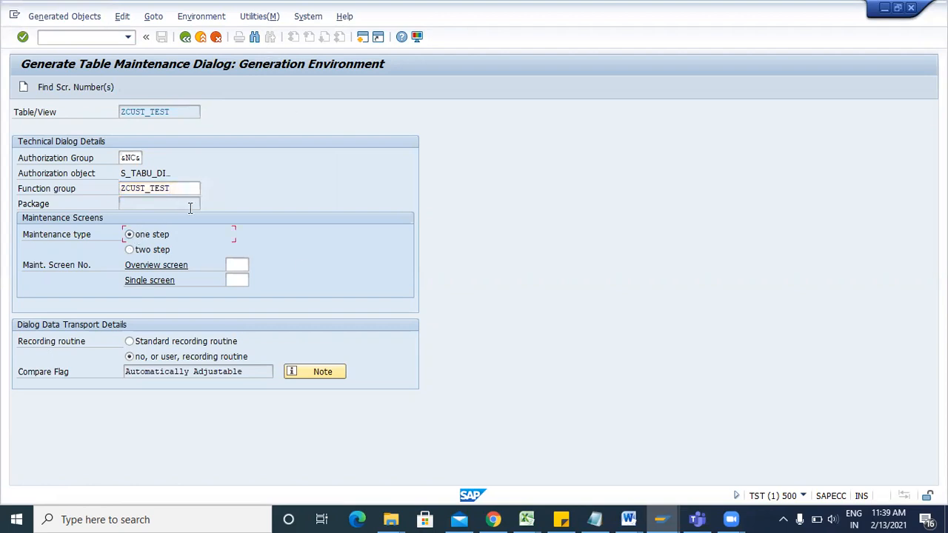
pyautogui.click(234, 265)
# Accept the proposed overview screen number and generate the maintenance dialog.
pyautogui.click(56, 88)
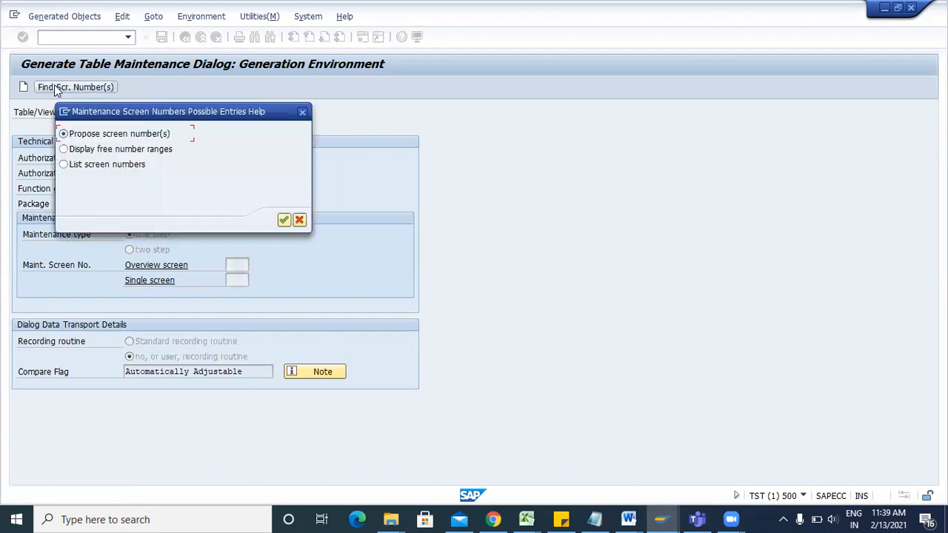
pyautogui.press('Return')
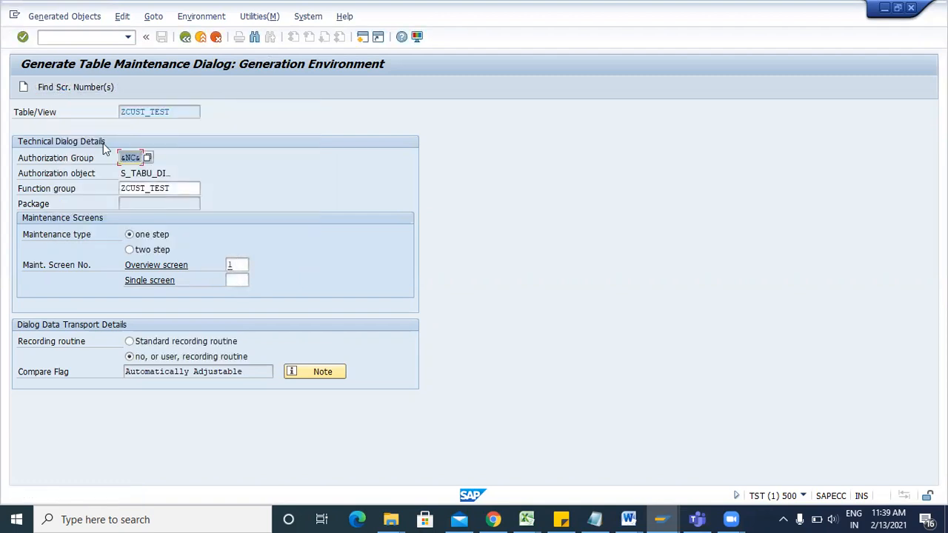
pyautogui.click(23, 87)
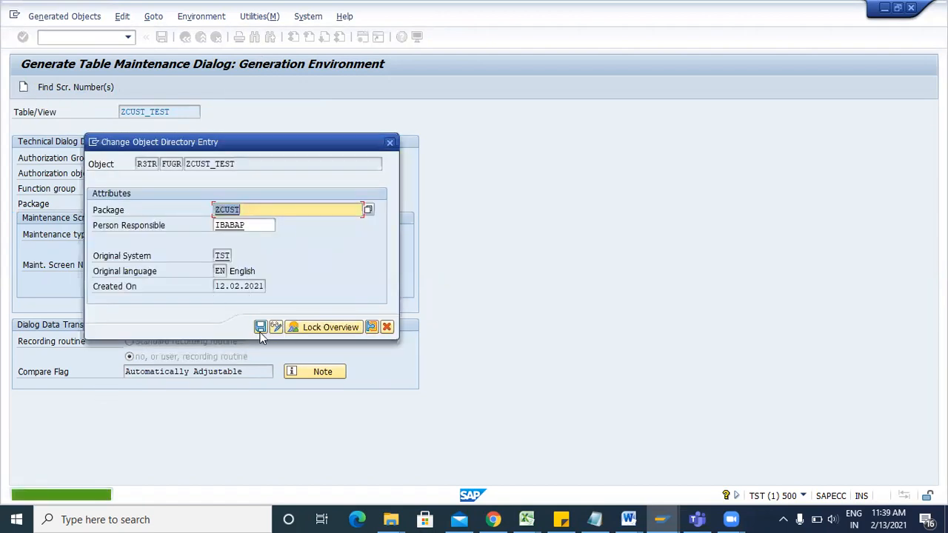
# Save the generated objects to package ZCUST under the proposed workbench request, then leave the log.
pyautogui.click(261, 328)
pyautogui.click(260, 328)
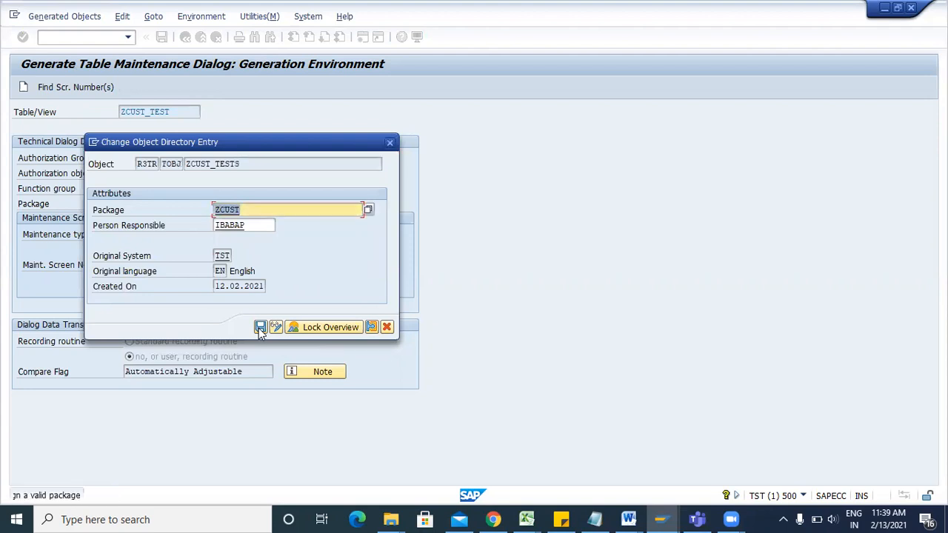
pyautogui.click(261, 328)
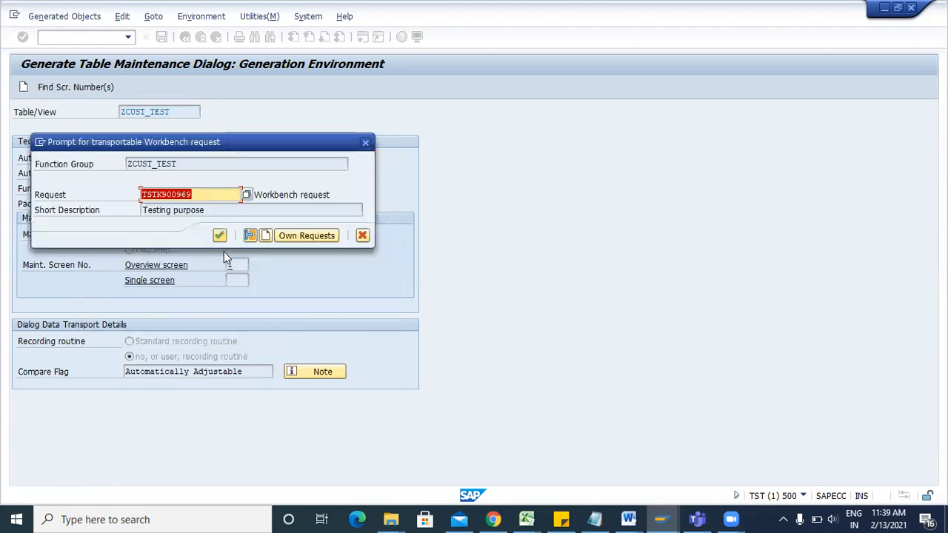
pyautogui.click(219, 234)
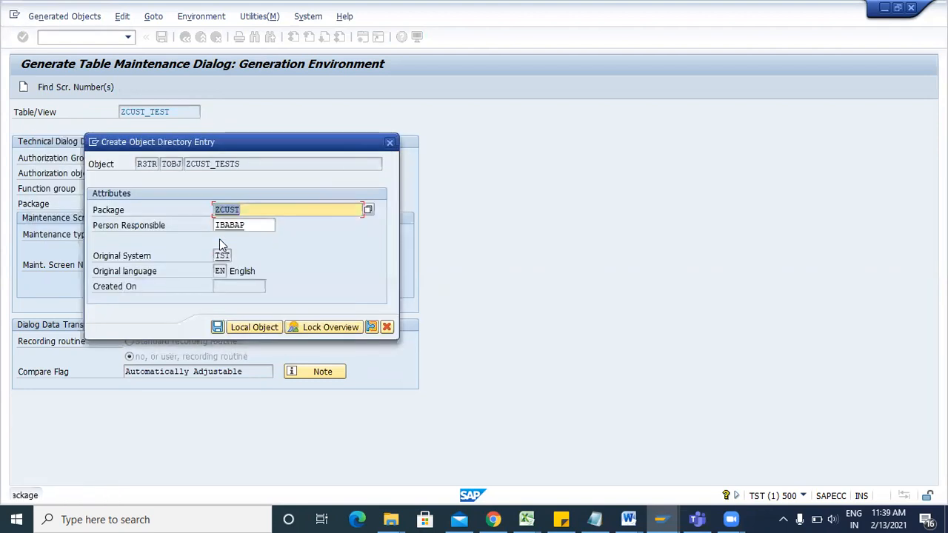
pyautogui.click(218, 329)
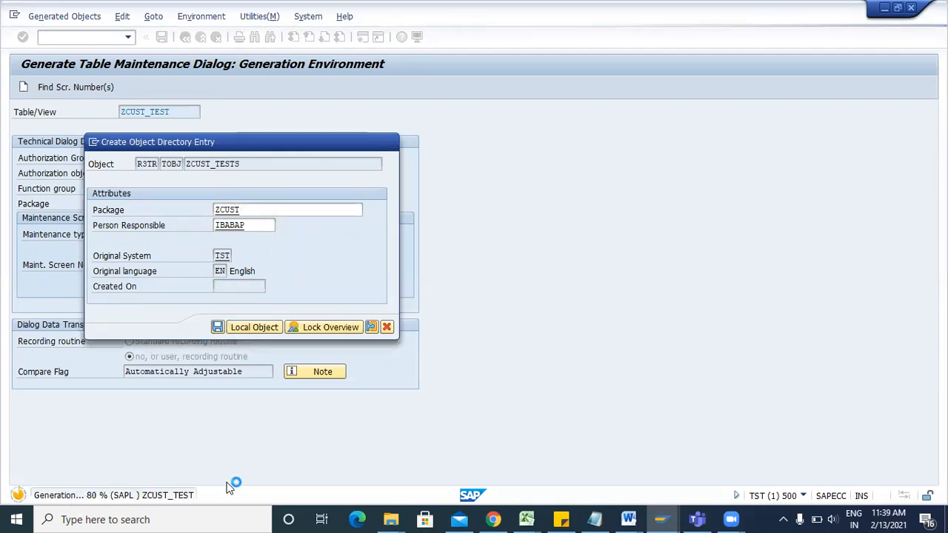
pyautogui.click(220, 327)
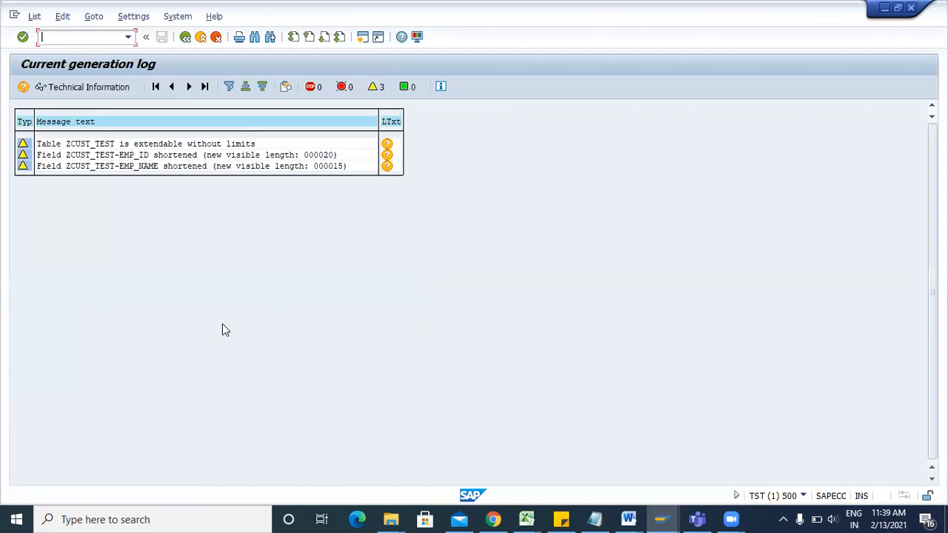
pyautogui.click(185, 37)
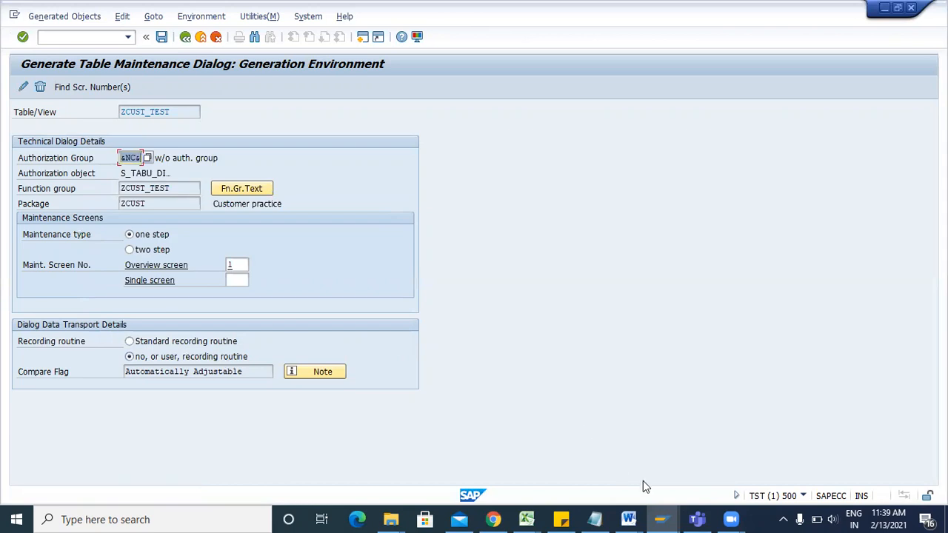
# Bring the TRAINING Word document to the front.
pyautogui.click(661, 517)
pyautogui.moveTo(628, 519)
pyautogui.click(777, 449)
# Add note lines 'Recording routine - Standard' and 'No user' below Contain screen.
pyautogui.click(606, 441)
pyautogui.press('Return')
pyautogui.press('BackSpace')
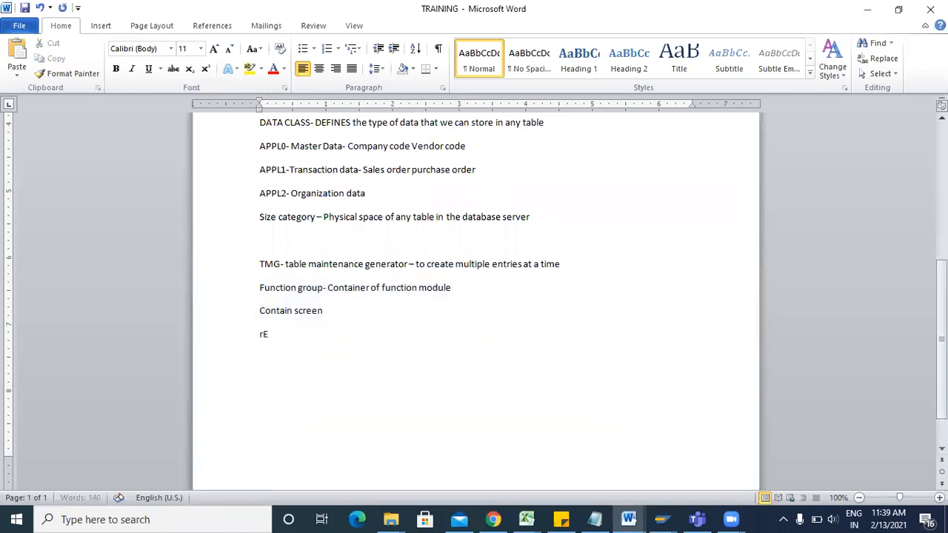
pyautogui.write('Recording routine -')
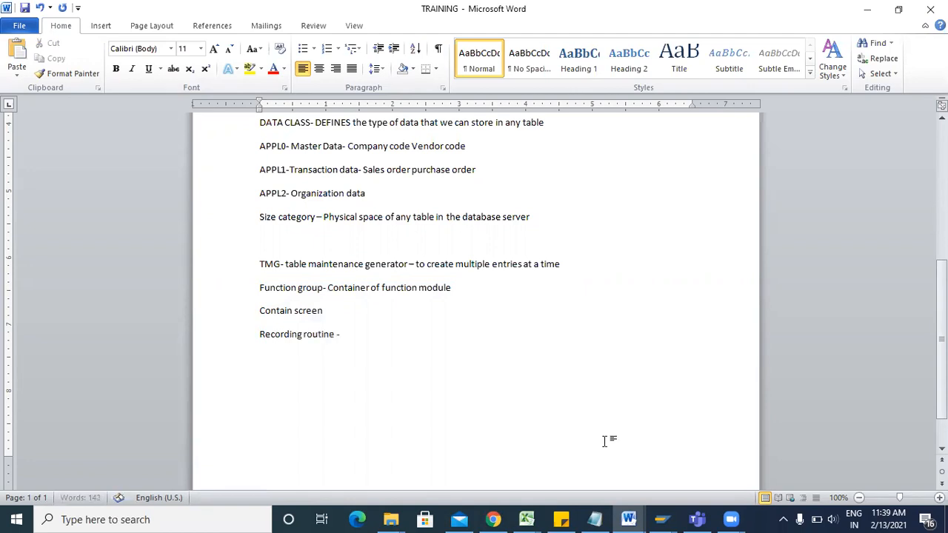
pyautogui.write(' Standard')
pyautogui.press('Return')
pyautogui.write('No user')
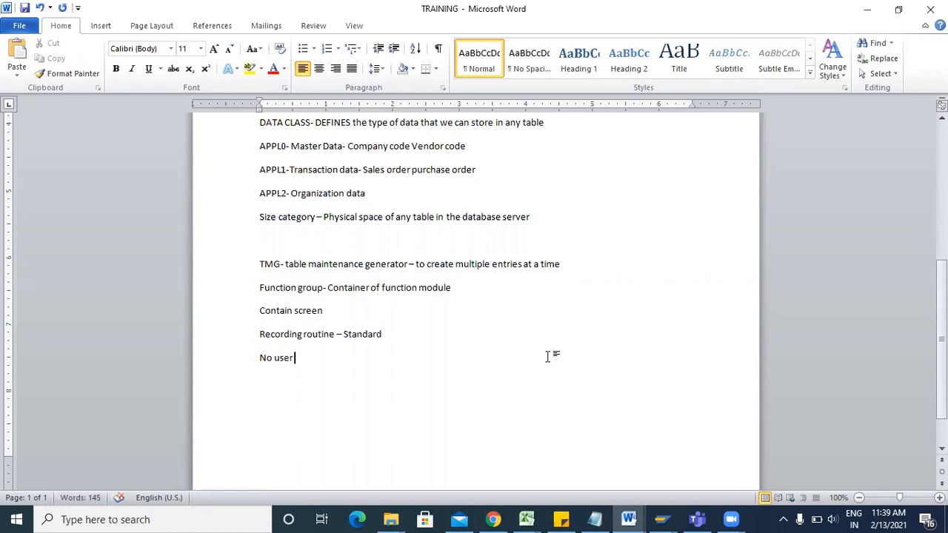
# Append '- Will ask for TR' to the Standard line and '- No TR' to the No user line.
pyautogui.click(529, 335)
pyautogui.write('- Will ask')
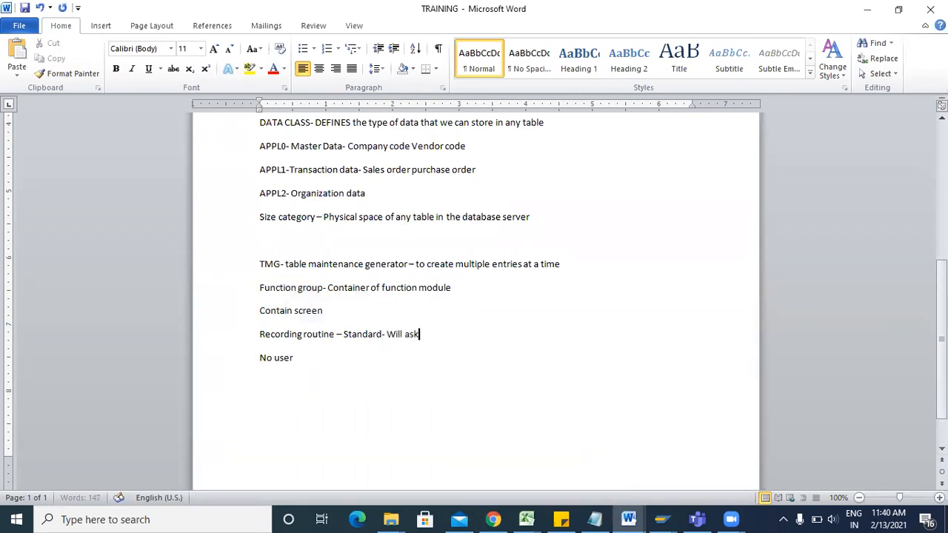
pyautogui.write(' for TR')
pyautogui.click(454, 356)
pyautogui.write('- NO')
pyautogui.press('BackSpace')
pyautogui.write('o TR')
pyautogui.hotkey('alt', 'Tab')
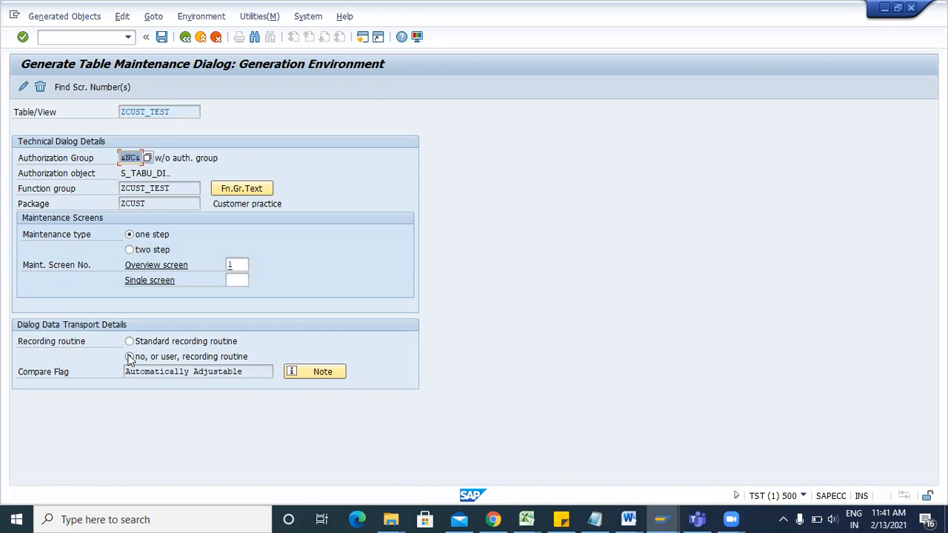
# Keep the 'no, or user, recording routine', save the settings and return to the ZCUST_TEST table.
pyautogui.click(130, 357)
pyautogui.click(162, 37)
pyautogui.click(162, 37)
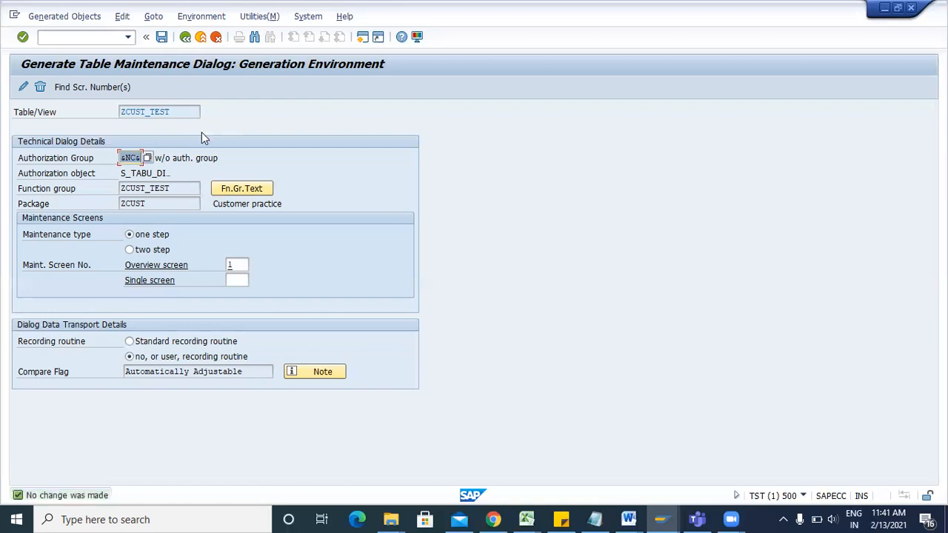
pyautogui.click(185, 37)
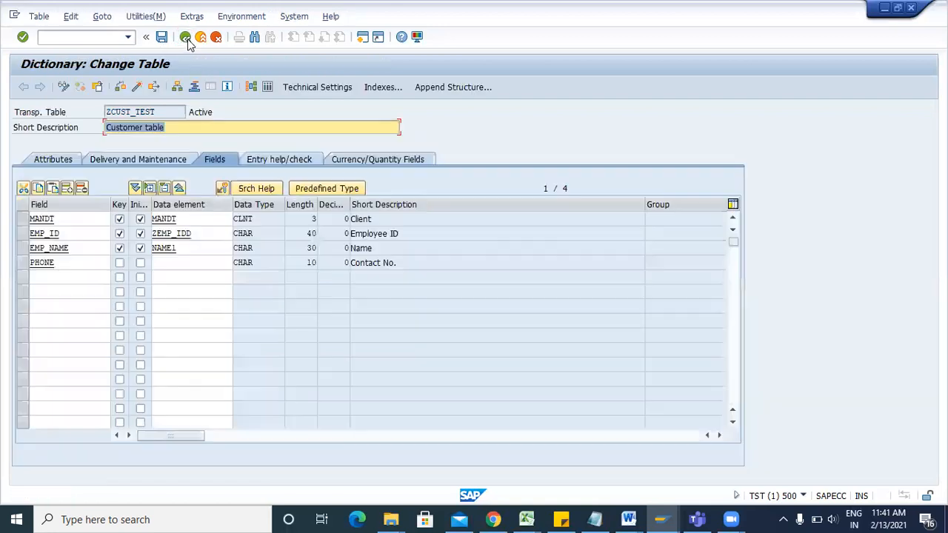
# In a new session, open ZCUST_TEST for maintenance, showing entry 10 abc in the Customer table.
pyautogui.click(363, 37)
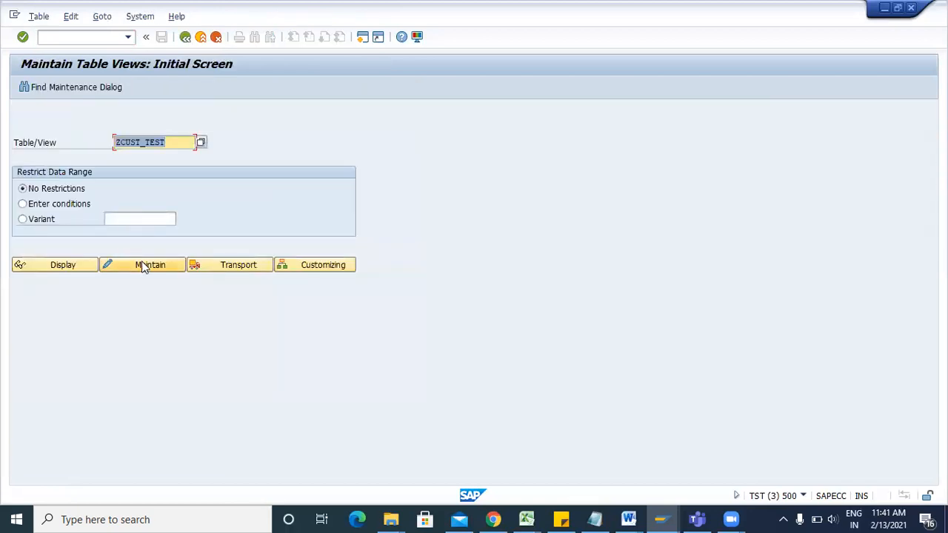
pyautogui.click(143, 260)
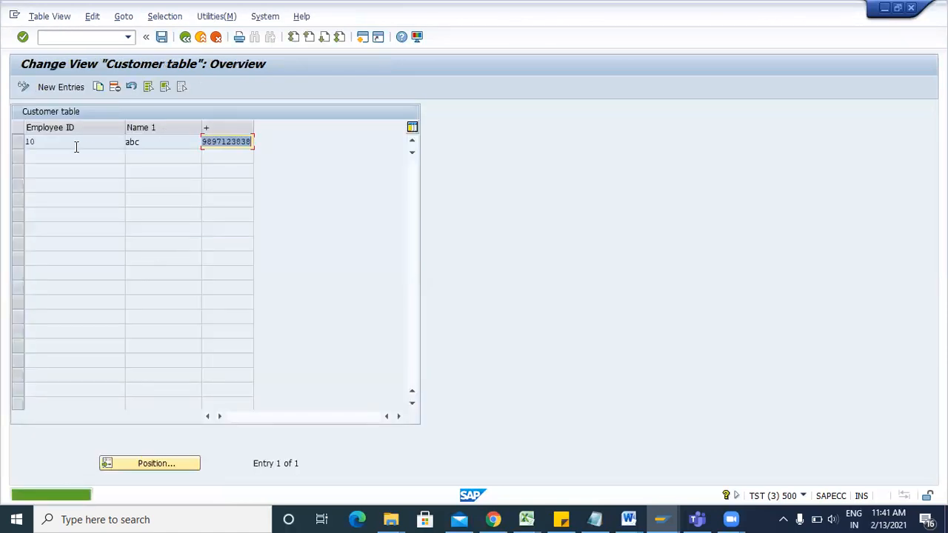
pyautogui.hotkey('alt', 'Tab')
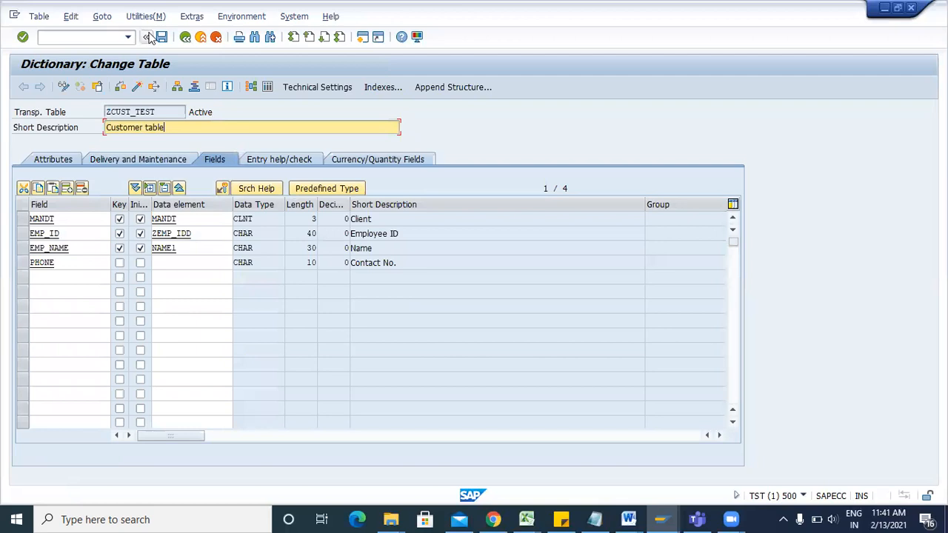
pyautogui.hotkey('alt', 'Tab')
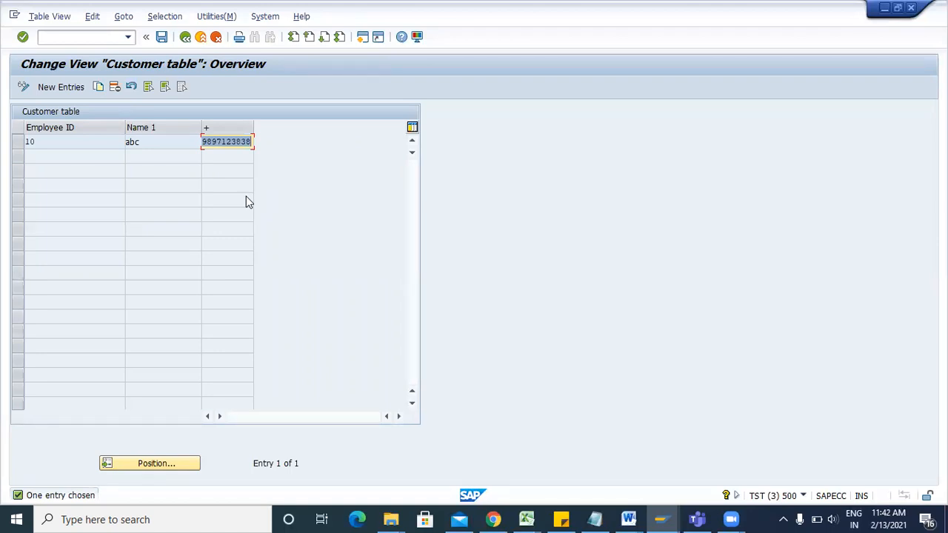
# Add and save a Customer table entry with Employee ID 20, Name 1 EU and a contact number.
pyautogui.click(49, 88)
pyautogui.write('1')
pyautogui.press('BackSpace')
pyautogui.write('20')
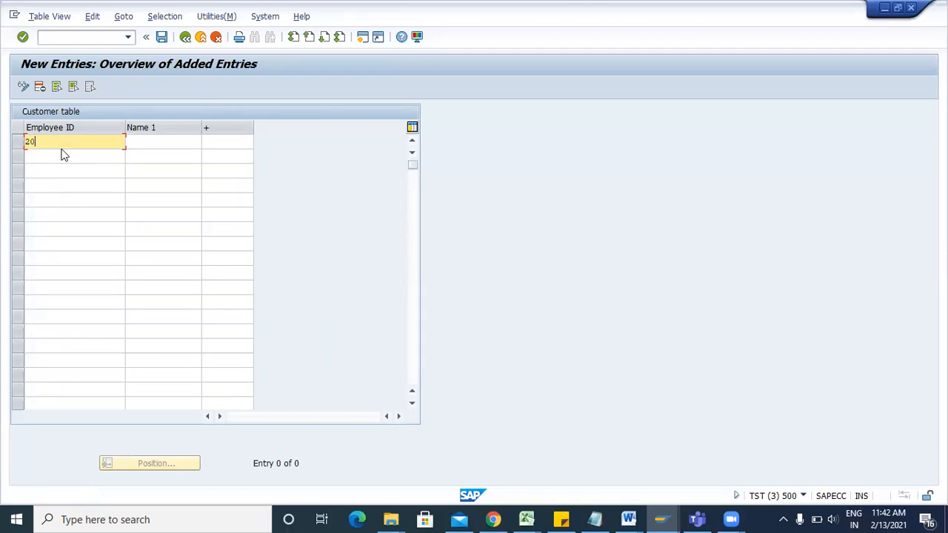
pyautogui.click(139, 143)
pyautogui.write('EU')
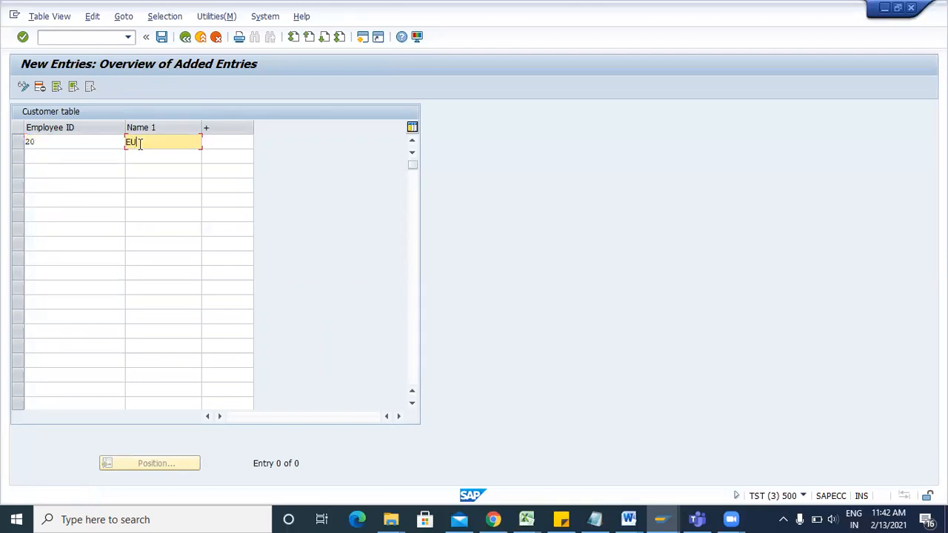
pyautogui.click(231, 144)
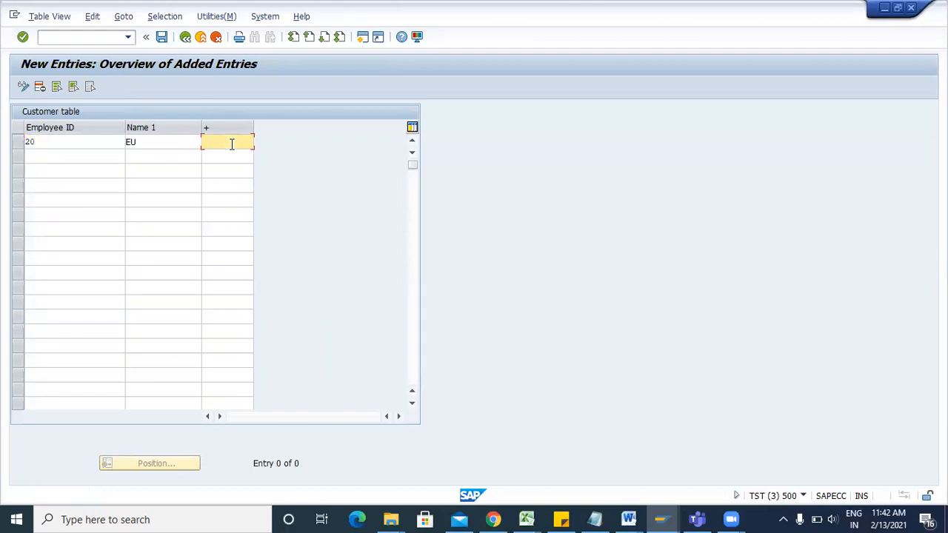
pyautogui.click(162, 40)
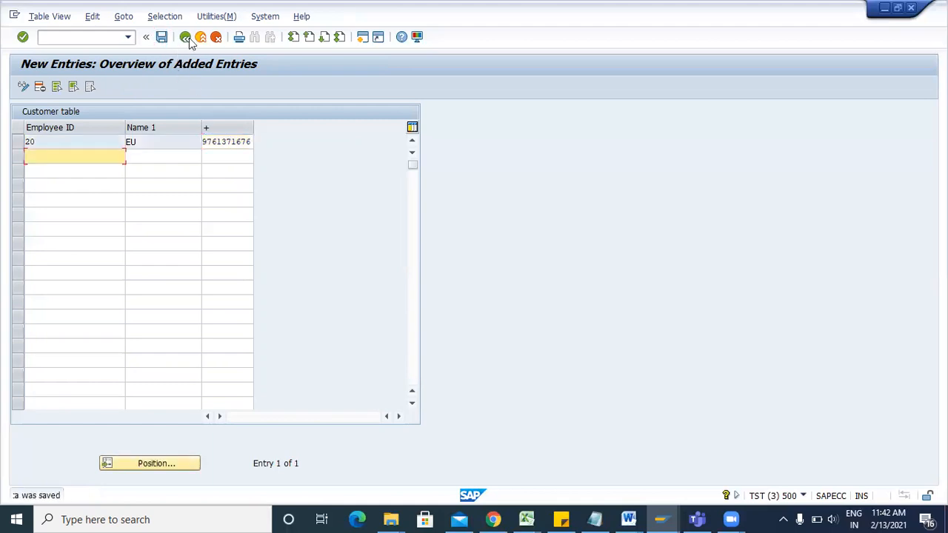
pyautogui.click(186, 37)
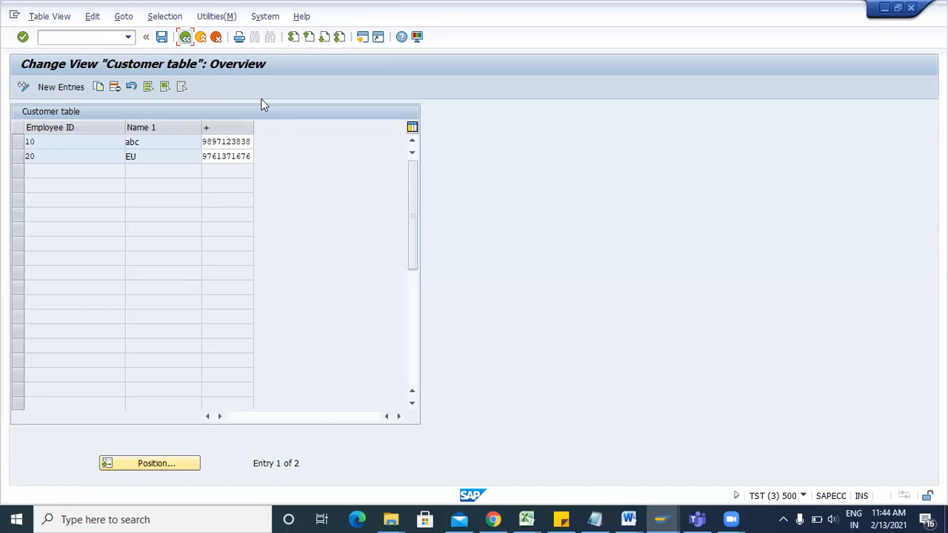
# In a new session, run SE16N on ZCUST_TEST and list its two entries, 10 abc and 20 EU.
pyautogui.click(362, 40)
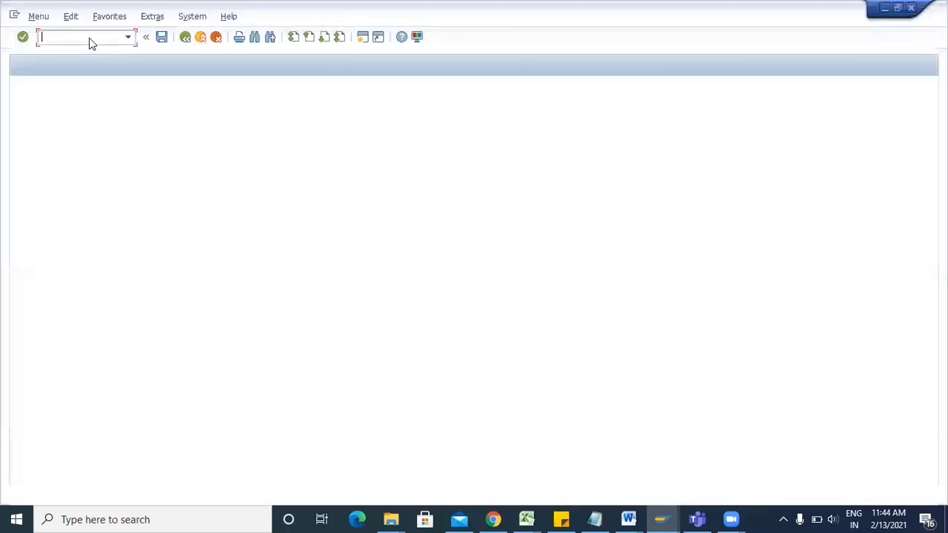
pyautogui.write('se16n')
pyautogui.press('Return')
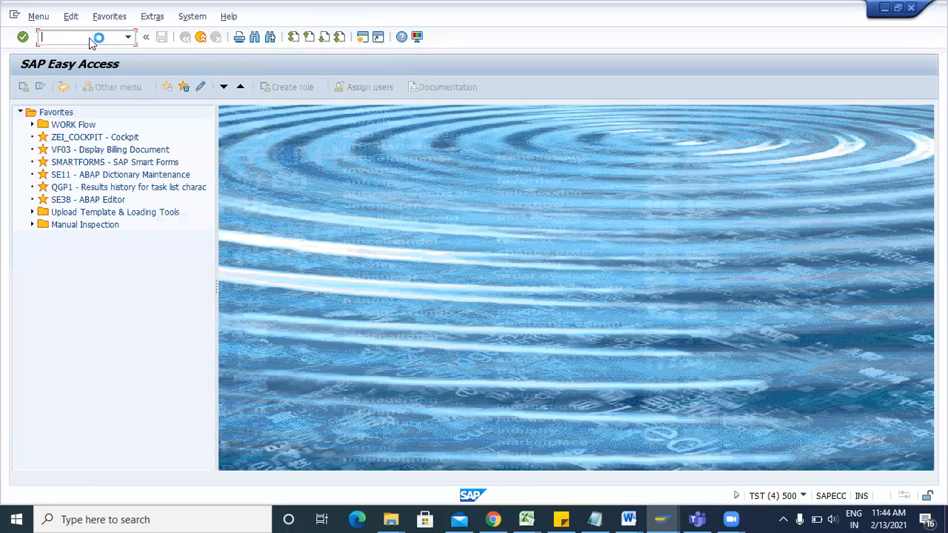
pyautogui.click(23, 87)
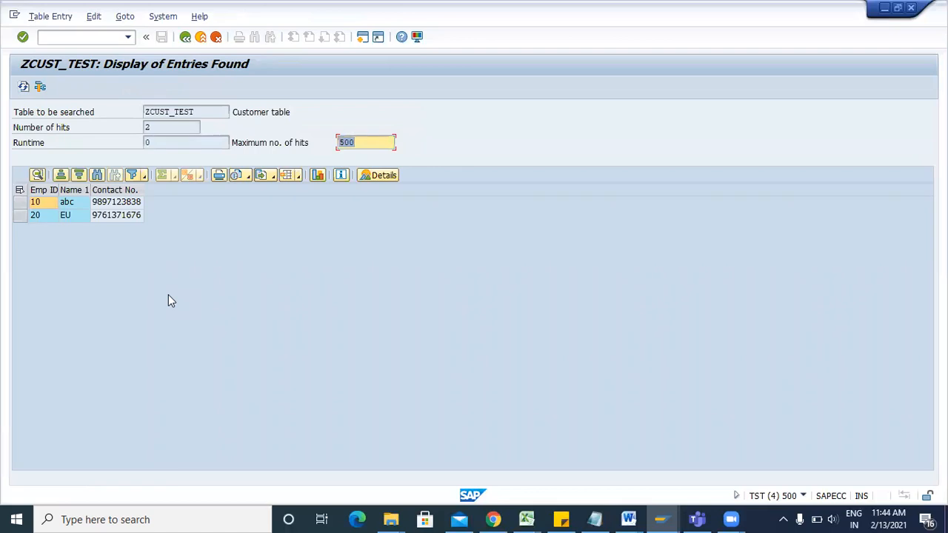
pyautogui.click(185, 37)
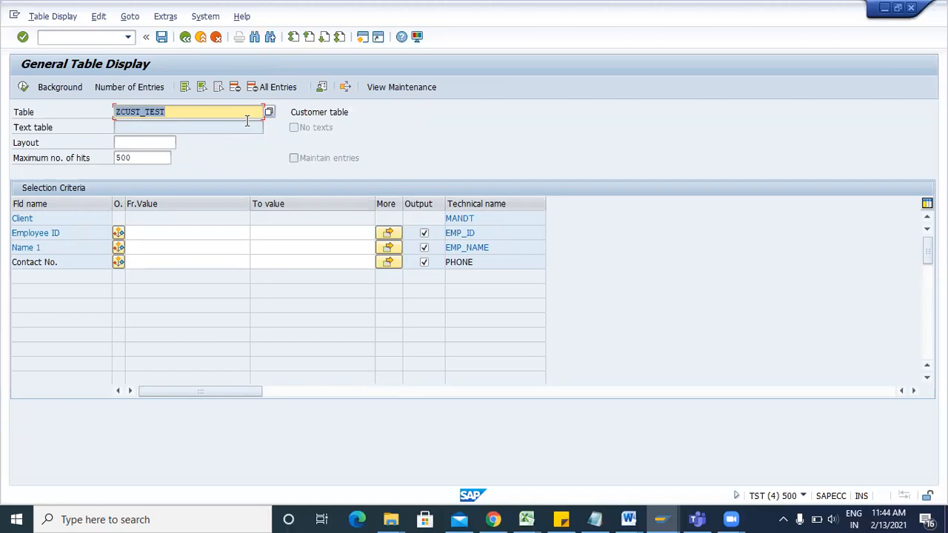
pyautogui.click(101, 38)
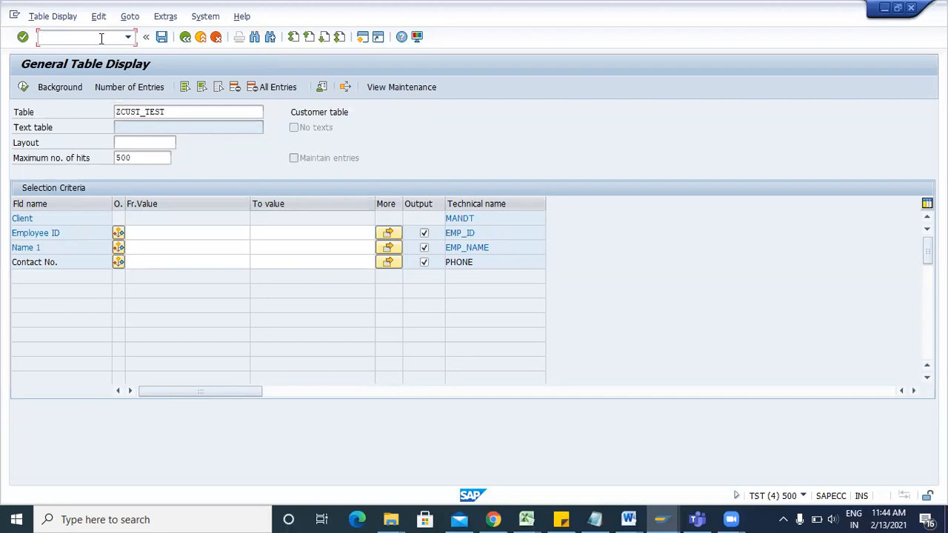
pyautogui.click(23, 87)
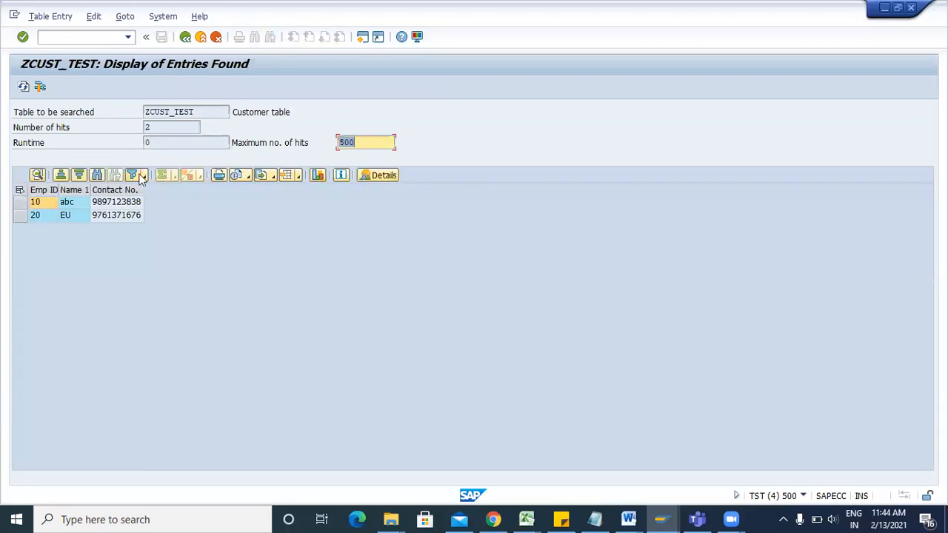
pyautogui.click(190, 41)
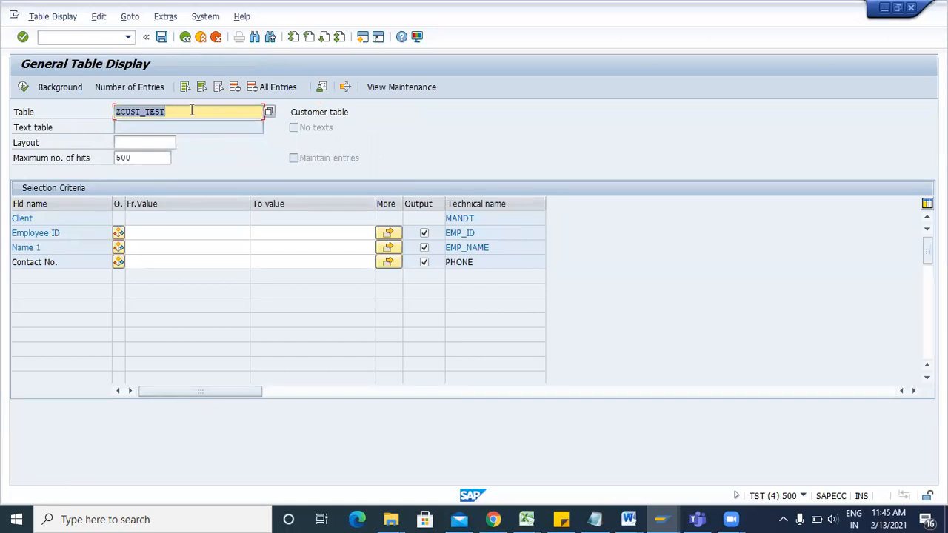
# Switch on debugging with /h and run the SE16N query to enter the debugger.
pyautogui.click(101, 36)
pyautogui.write('/H')
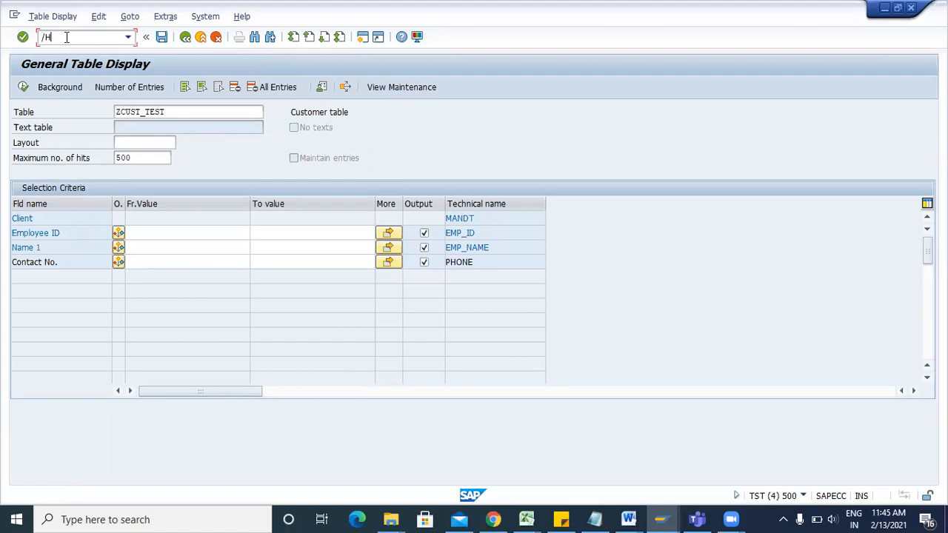
pyautogui.press('Return')
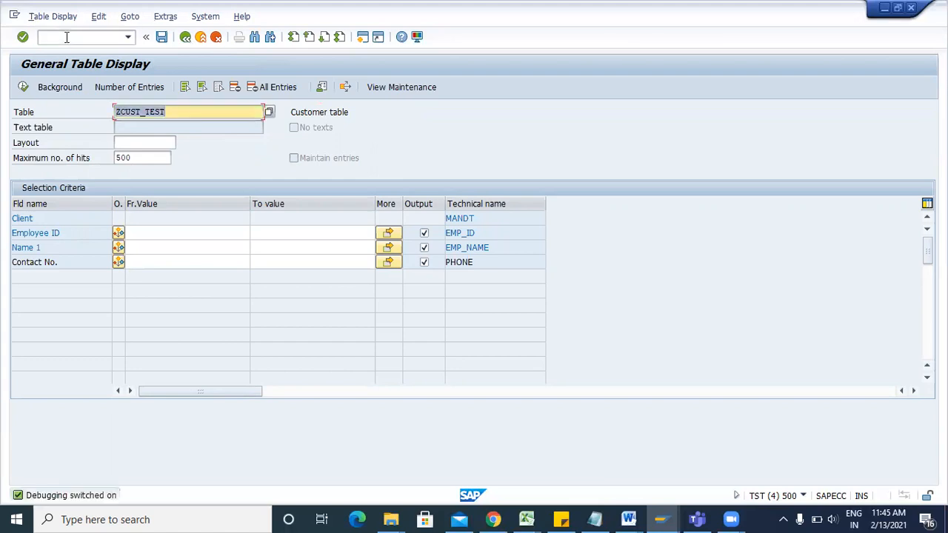
pyautogui.press('F8')
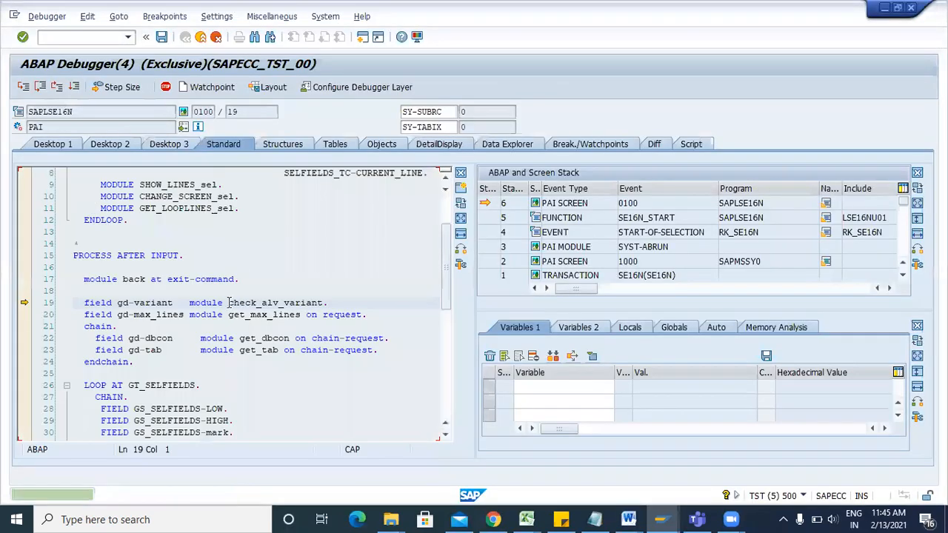
# Add the variables GD-SAPEDIT and GD-EDIT to the debugger's Variables 1 list.
pyautogui.click(523, 386)
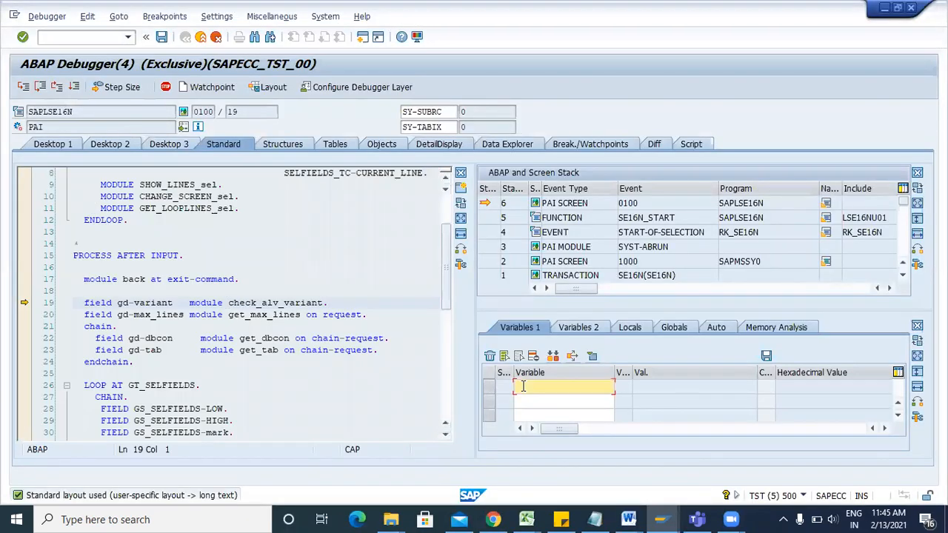
pyautogui.write('gd')
pyautogui.click(549, 401)
pyautogui.press('Return')
pyautogui.click(549, 402)
pyautogui.write('gd')
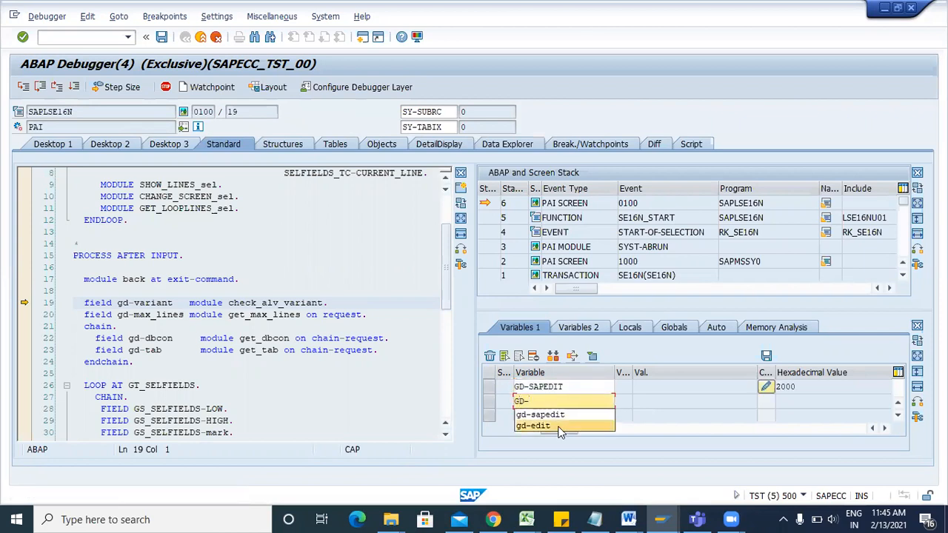
pyautogui.click(560, 432)
pyautogui.press('Return')
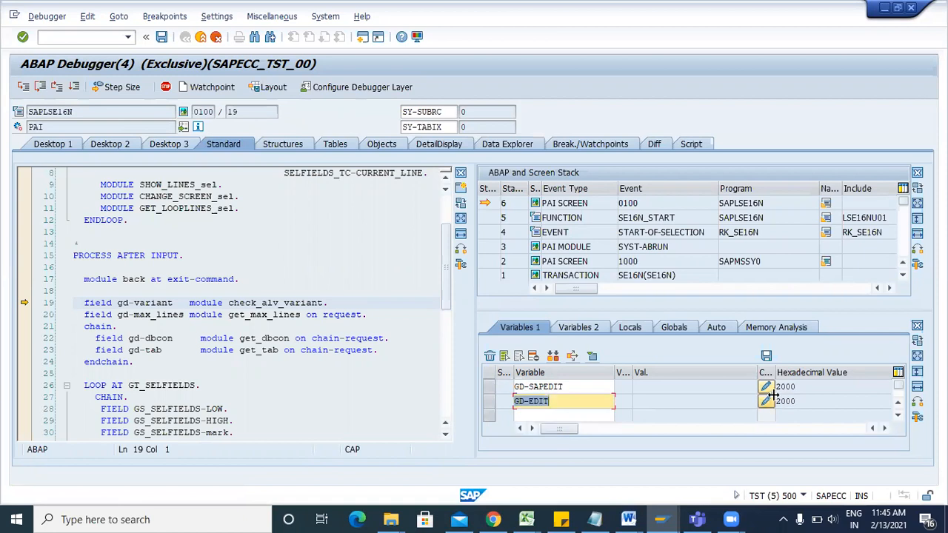
# Set both GD-SAPEDIT and GD-EDIT to X and resume the program.
pyautogui.click(764, 386)
pyautogui.write('X')
pyautogui.press('Return')
pyautogui.click(765, 403)
pyautogui.write('X')
pyautogui.press('Return')
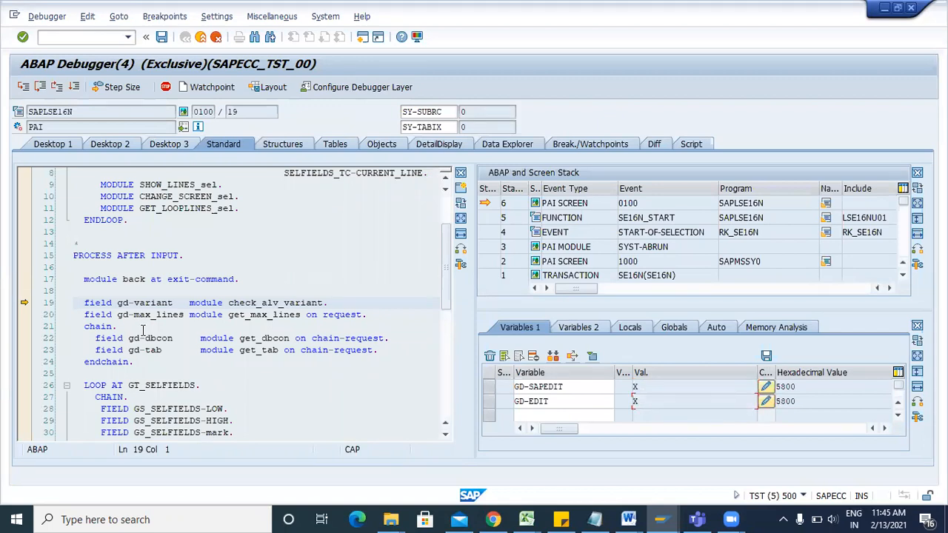
pyautogui.click(74, 87)
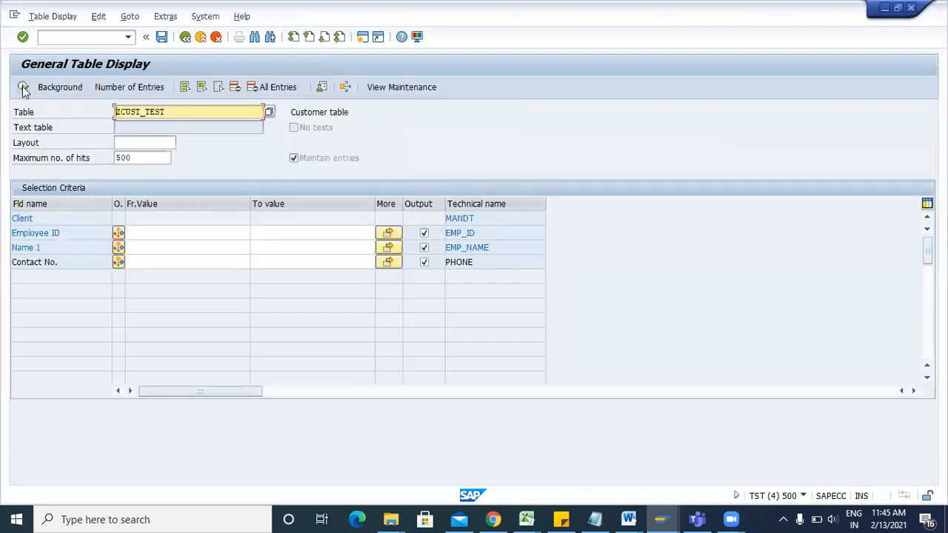
# List the ZCUST_TEST entries in edit mode and add a blank row below entries 10 and 20.
pyautogui.click(23, 87)
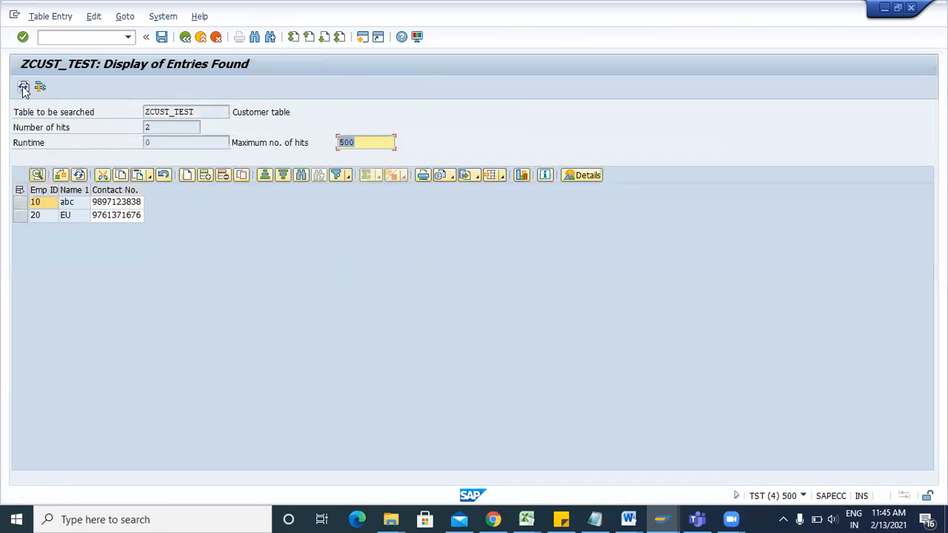
pyautogui.click(186, 178)
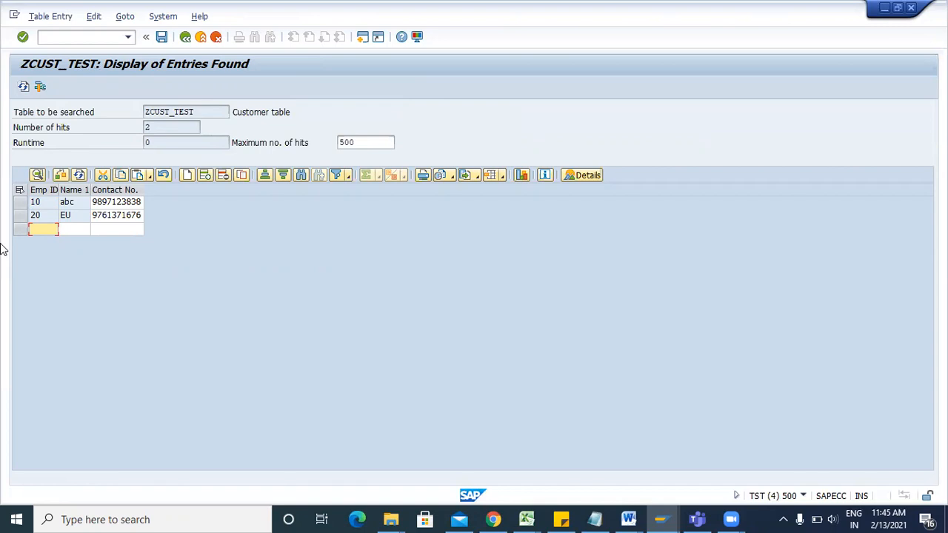
pyautogui.click(186, 37)
# Return to Easy Access and bring the Change View 'Customer table' window forward.
pyautogui.click(186, 37)
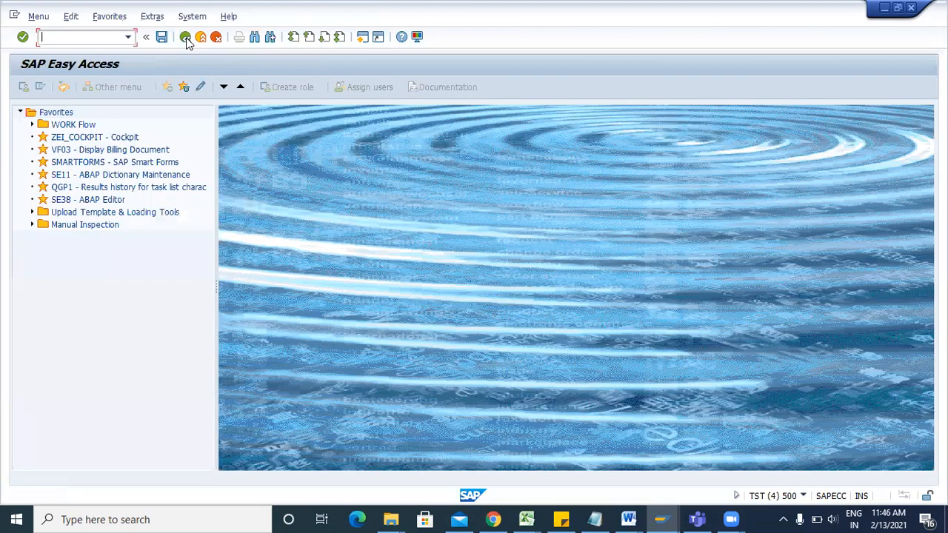
pyautogui.click(661, 519)
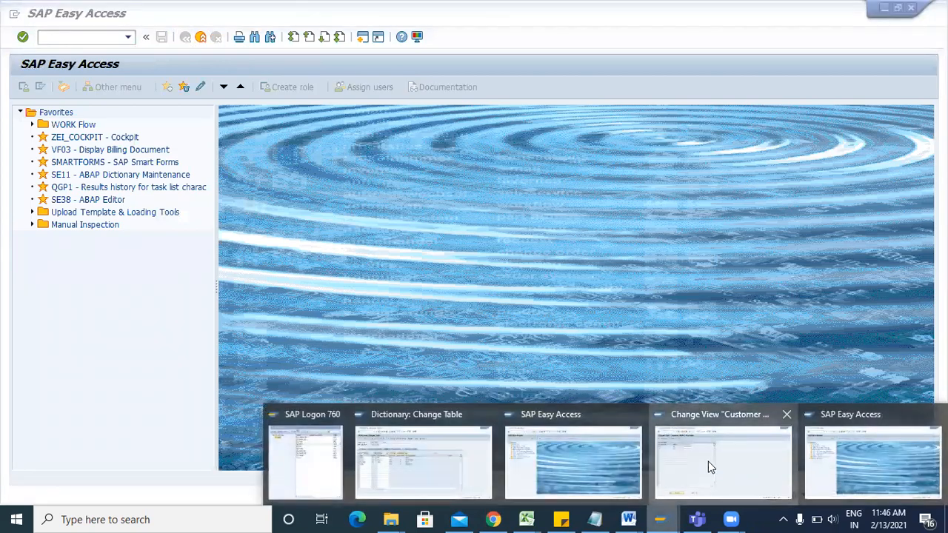
pyautogui.click(708, 463)
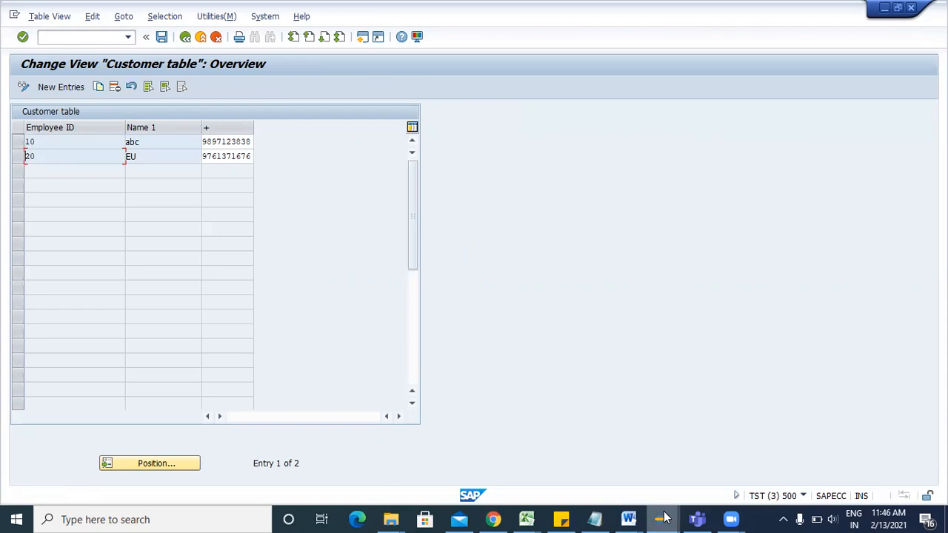
pyautogui.moveTo(661, 518)
pyautogui.click(719, 457)
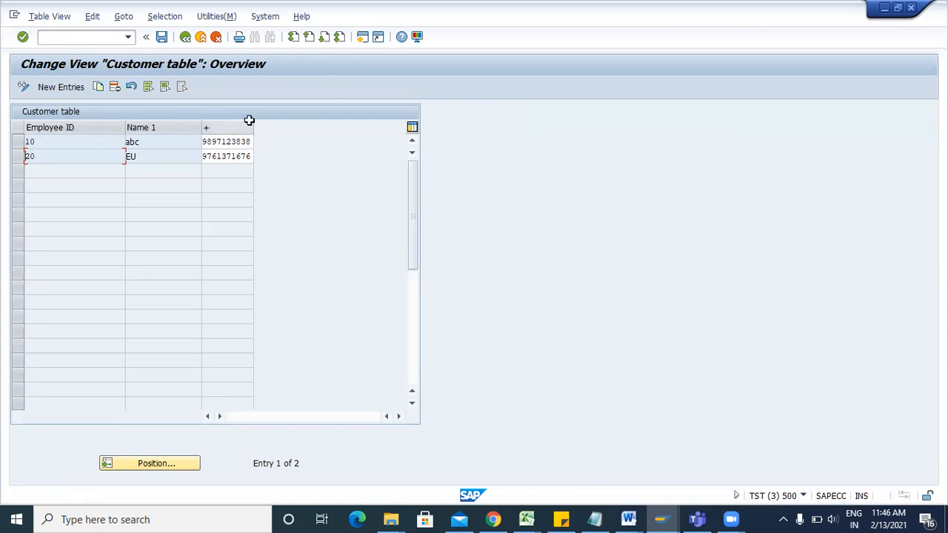
# Open ZCUST_TEST's Table Maintenance Generator in SE11 and copy its function group name ZCUST_TEST.
pyautogui.moveTo(661, 519)
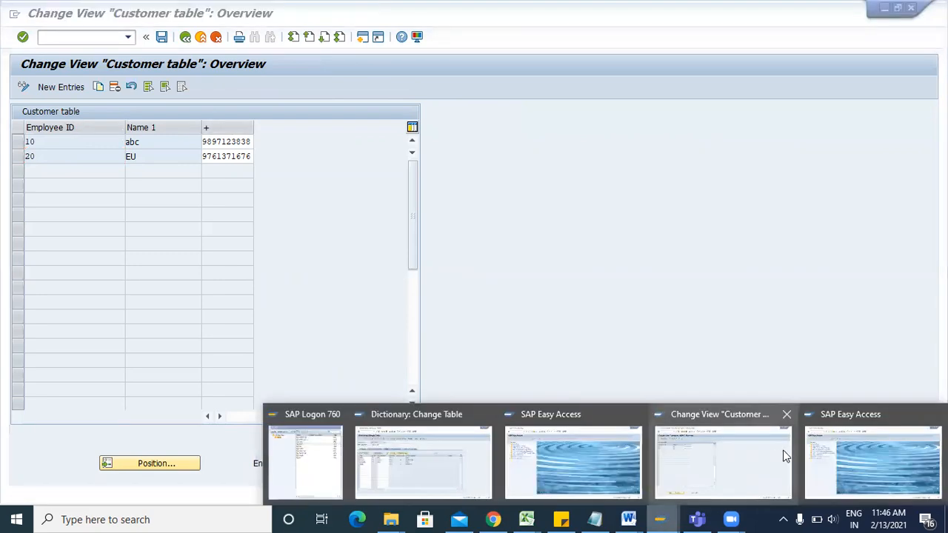
pyautogui.click(833, 458)
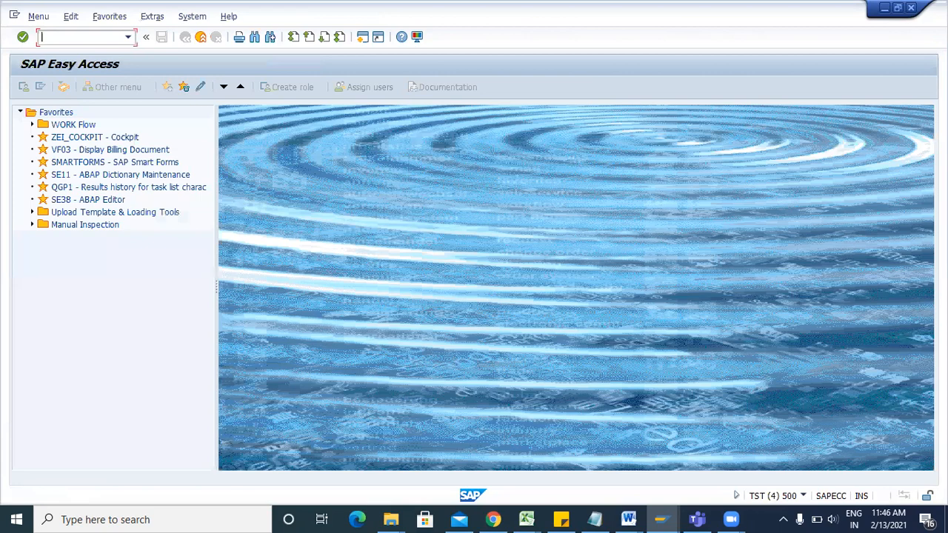
pyautogui.write('se11')
pyautogui.press('Return')
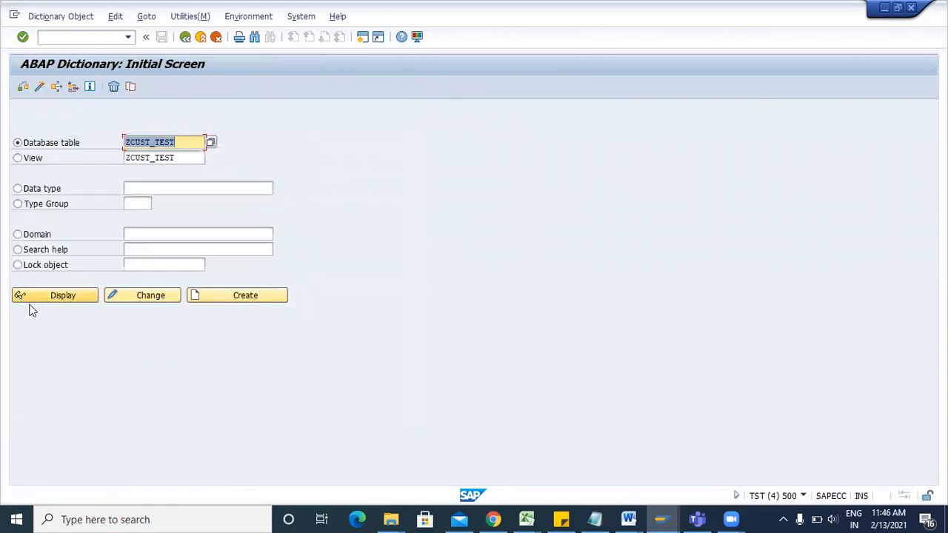
pyautogui.click(29, 300)
pyautogui.click(145, 16)
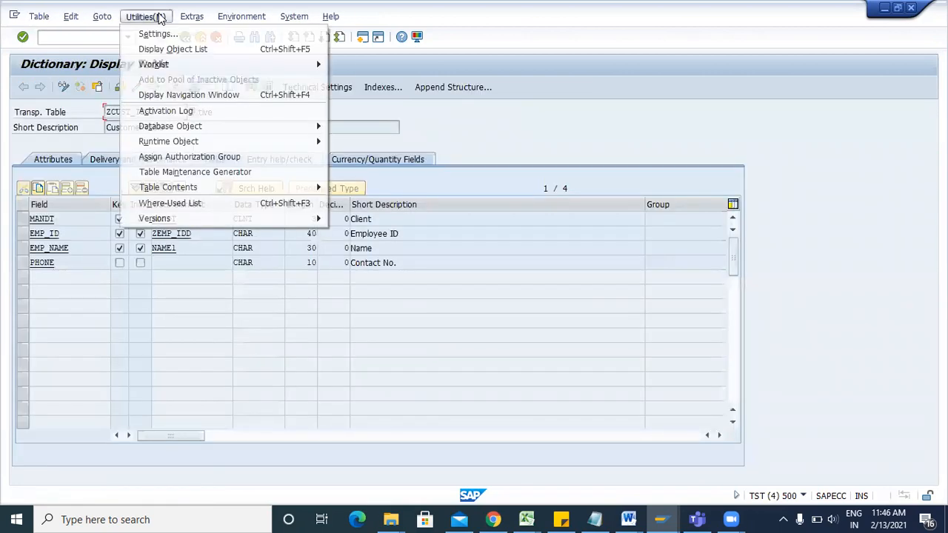
pyautogui.click(184, 172)
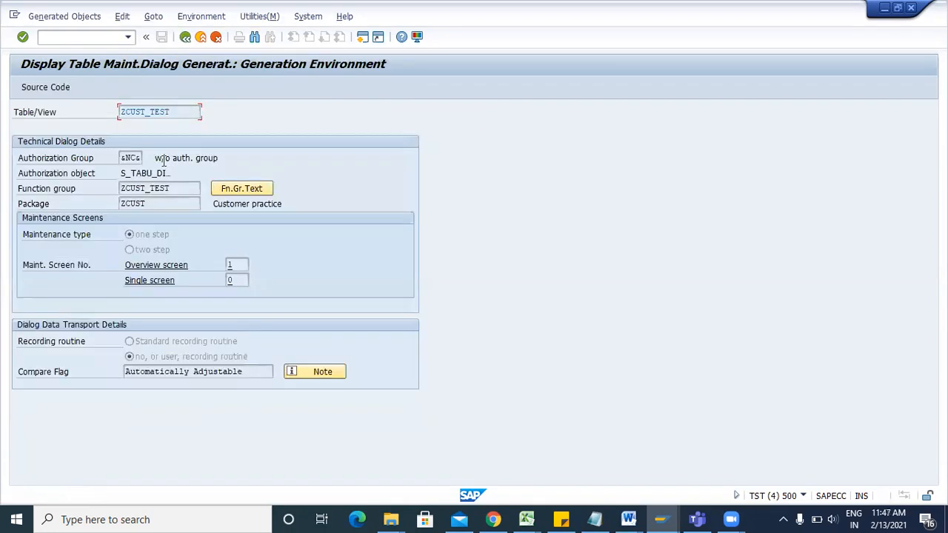
pyautogui.moveTo(184, 188); pyautogui.dragTo(122, 190)
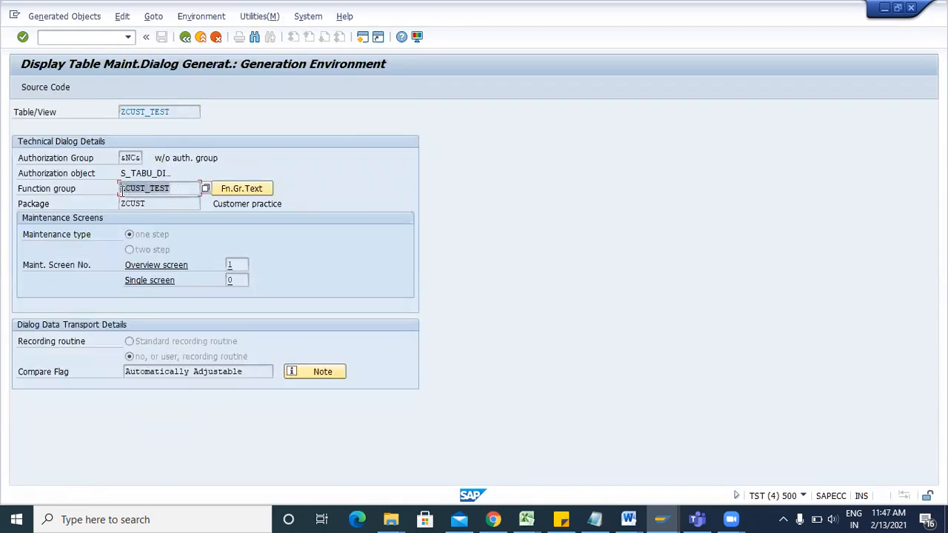
pyautogui.hotkey('ctrl', 'c')
# Return to the Easy Access menu and start the Object Navigator with SE80.
pyautogui.click(361, 37)
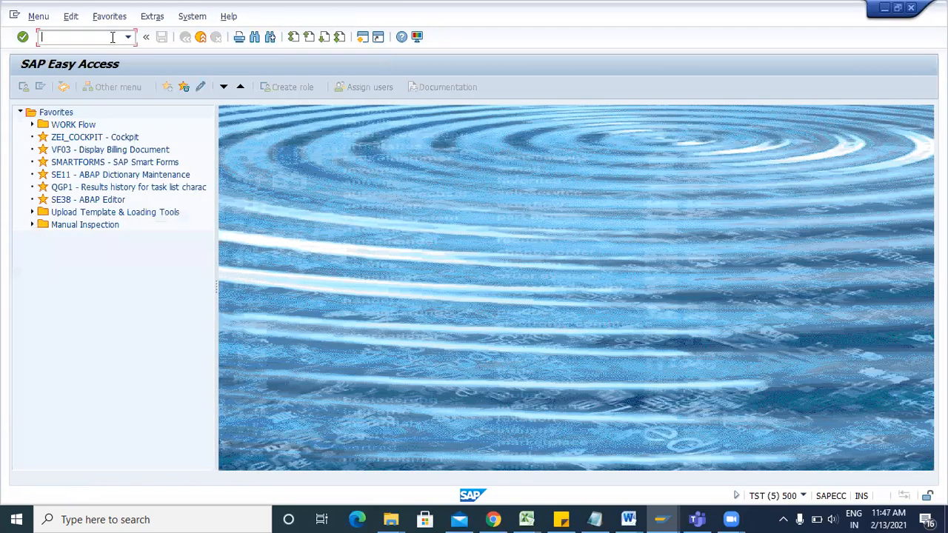
pyautogui.write('SE80')
pyautogui.press('Return')
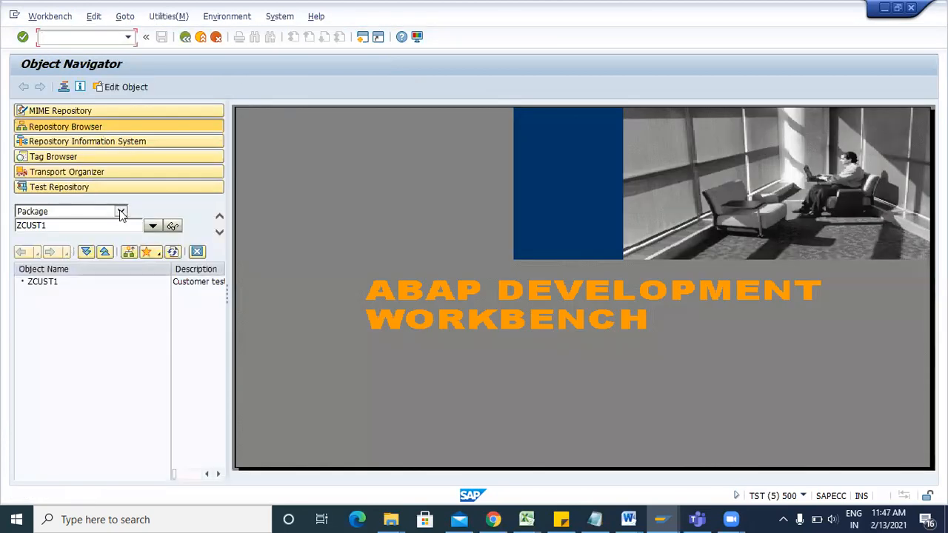
# Load function group ZCUST_TEST in SE80 and open its screen 0001.
pyautogui.click(121, 212)
pyautogui.click(54, 230)
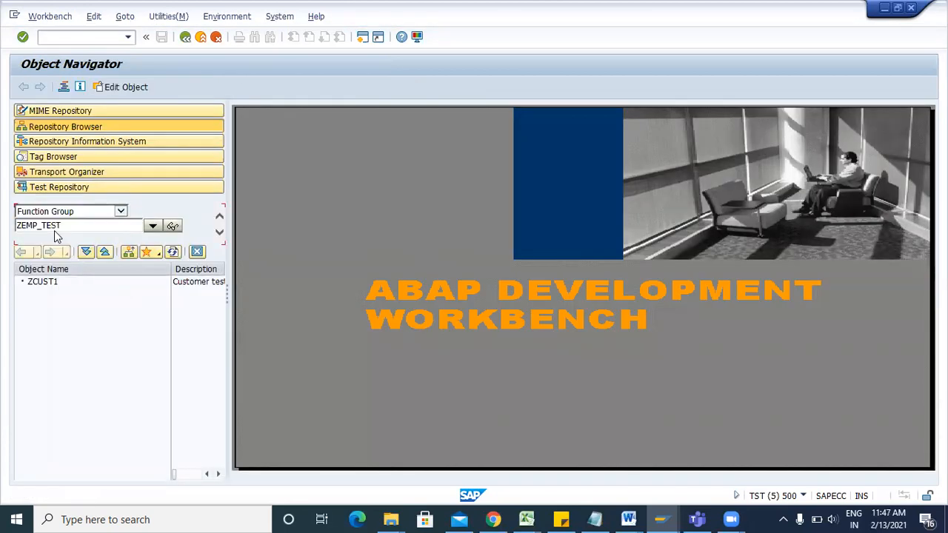
pyautogui.doubleClick(63, 226)
pyautogui.write('ZCUST_TEST')
pyautogui.press('Return')
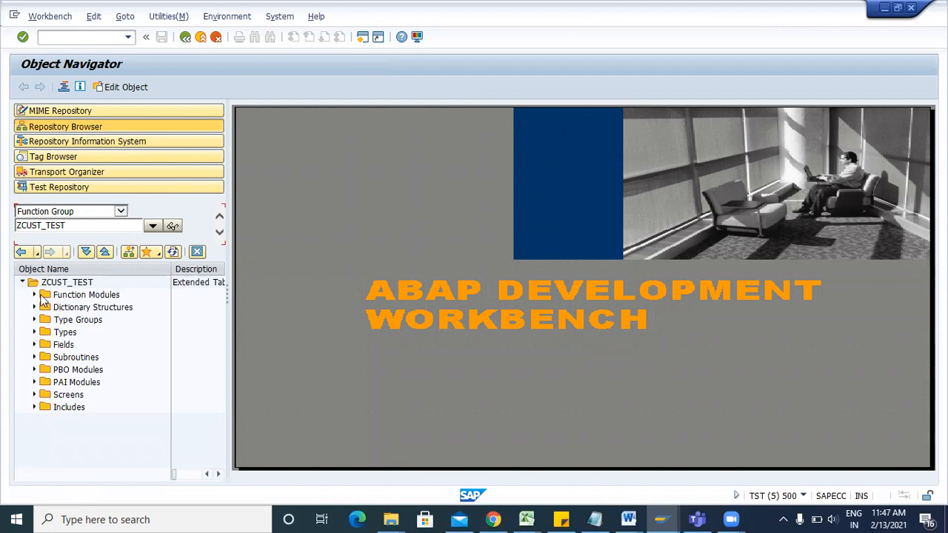
pyautogui.click(34, 394)
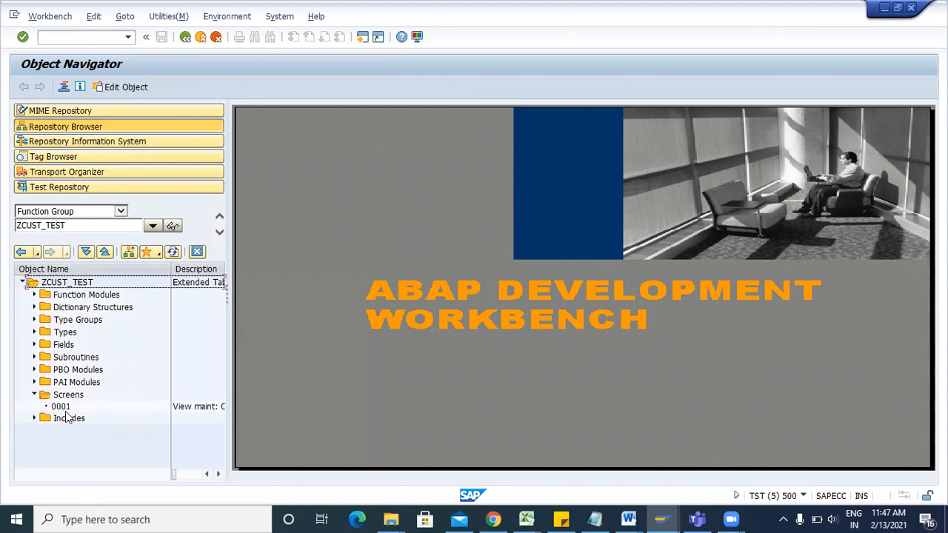
pyautogui.doubleClick(60, 408)
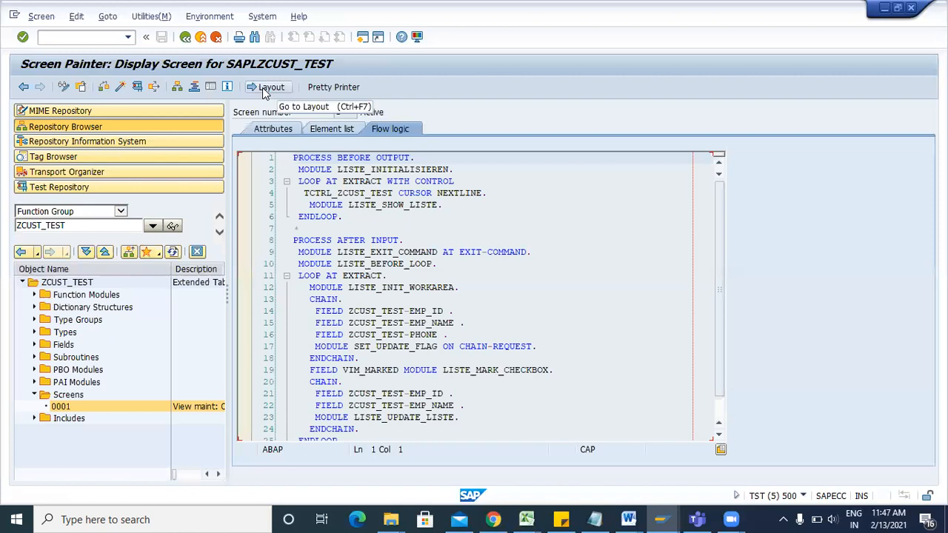
# Open screen 0001's graphical layout in full screen and switch it to change mode.
pyautogui.click(271, 87)
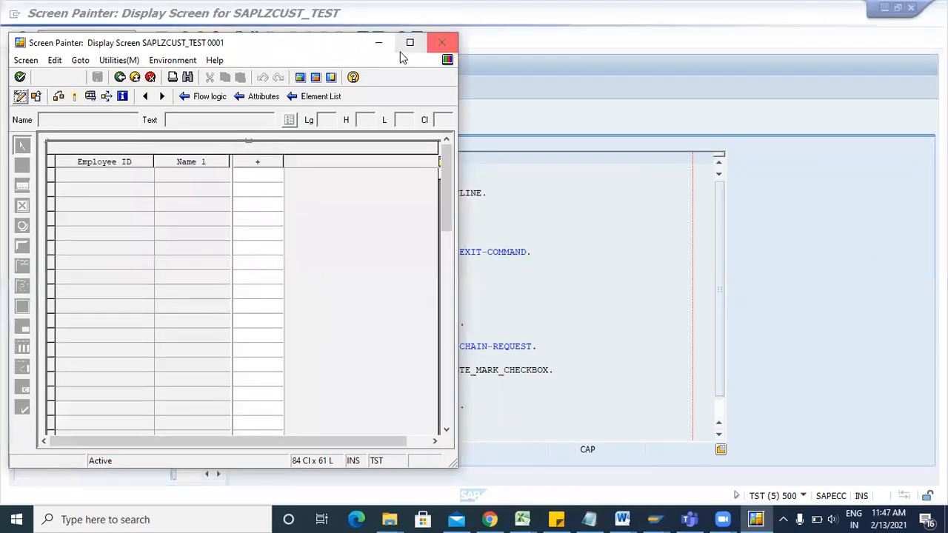
pyautogui.click(408, 42)
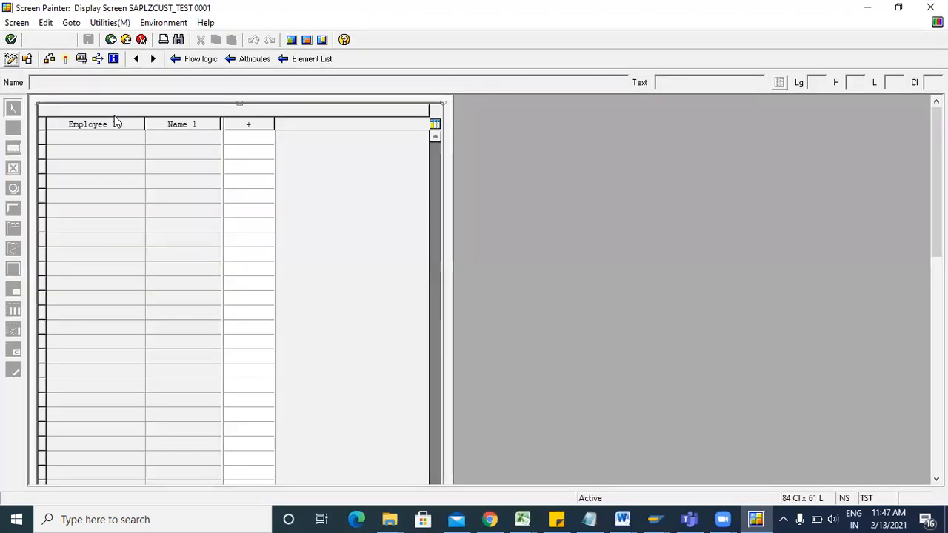
pyautogui.click(234, 124)
pyautogui.doubleClick(234, 123)
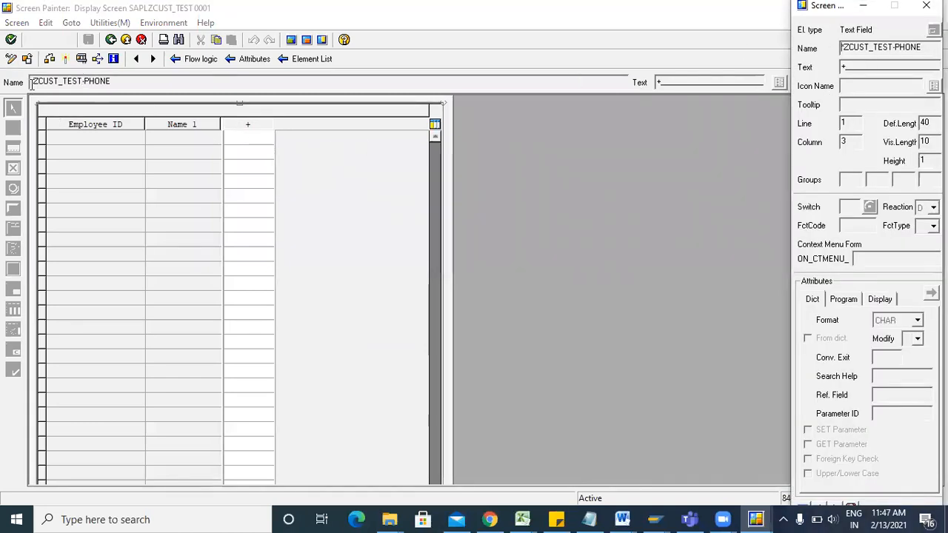
pyautogui.click(11, 58)
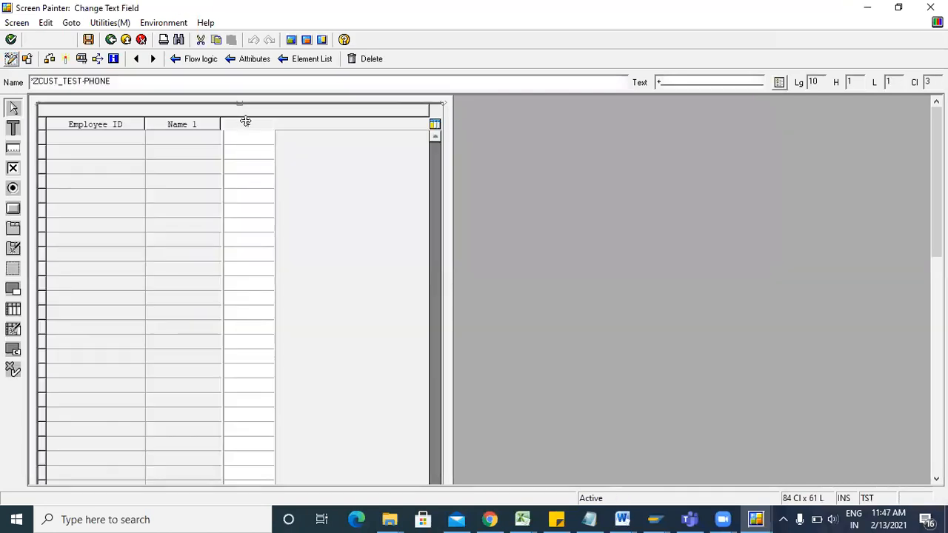
# Relabel the phone column header from '+' to 'Phone_No.' and save the layout.
pyautogui.doubleClick(246, 123)
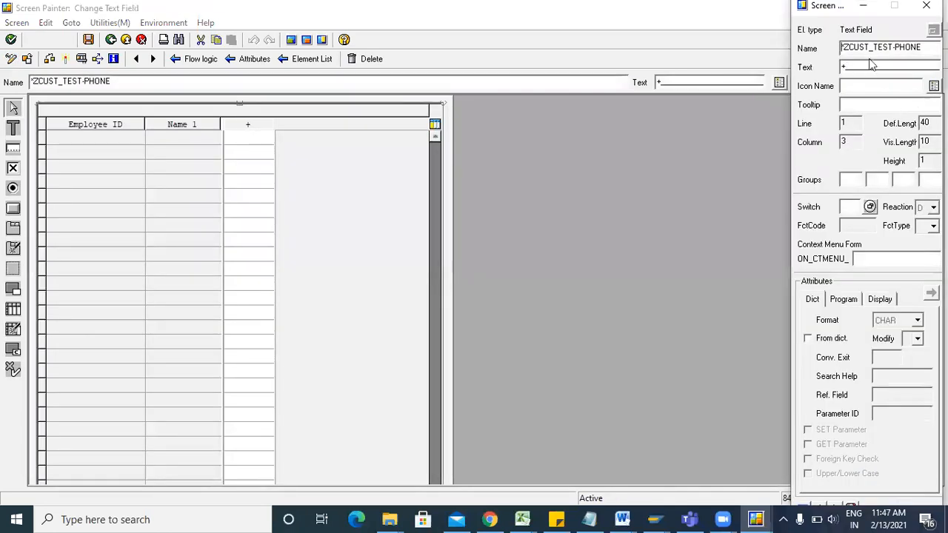
pyautogui.click(846, 66)
pyautogui.press('BackSpace')
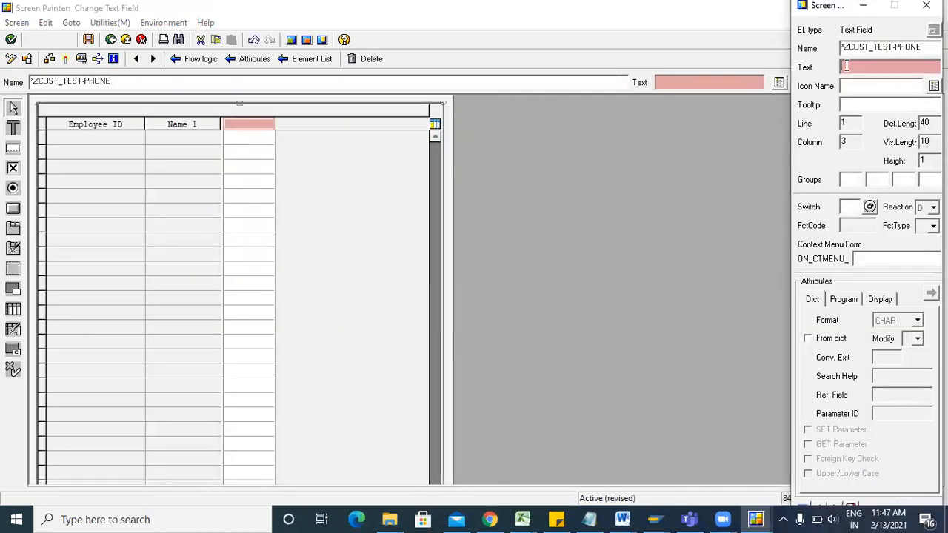
pyautogui.write('Phone')
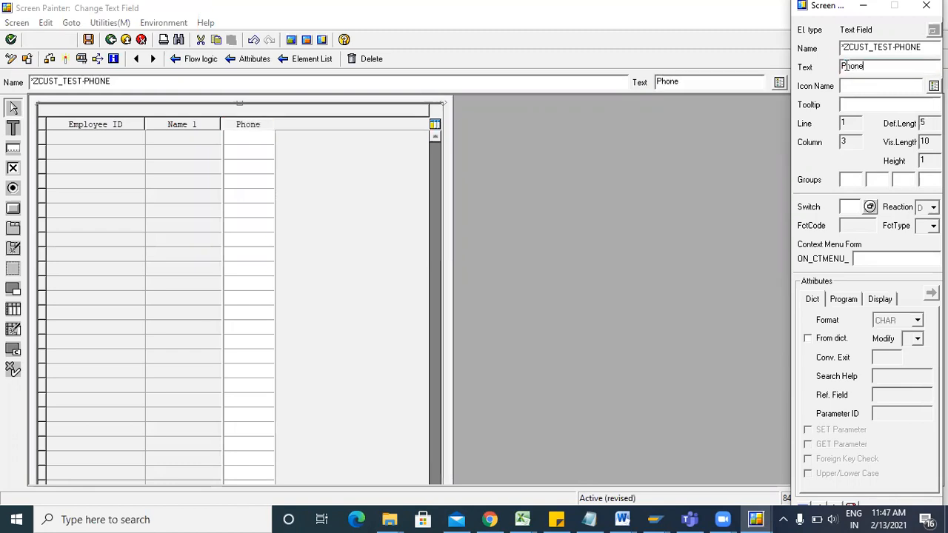
pyautogui.write('_No.')
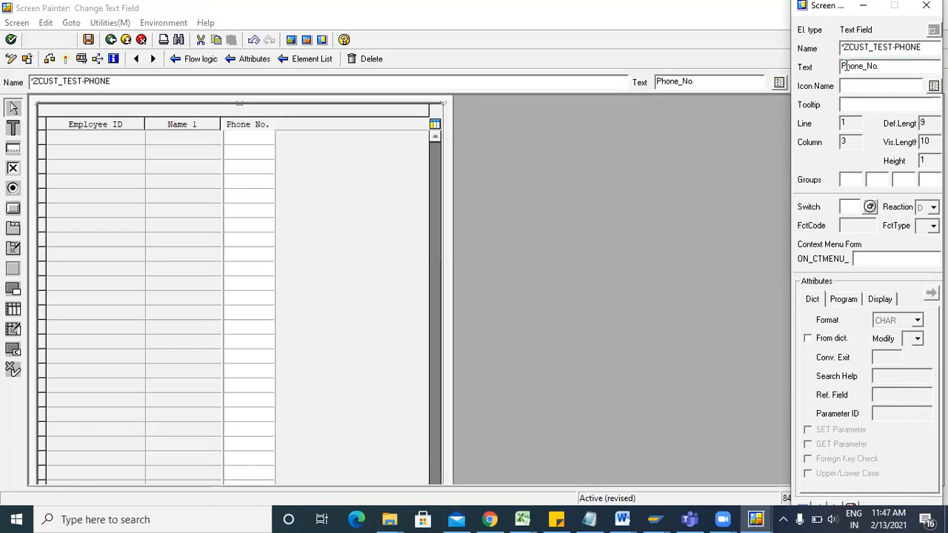
pyautogui.click(926, 5)
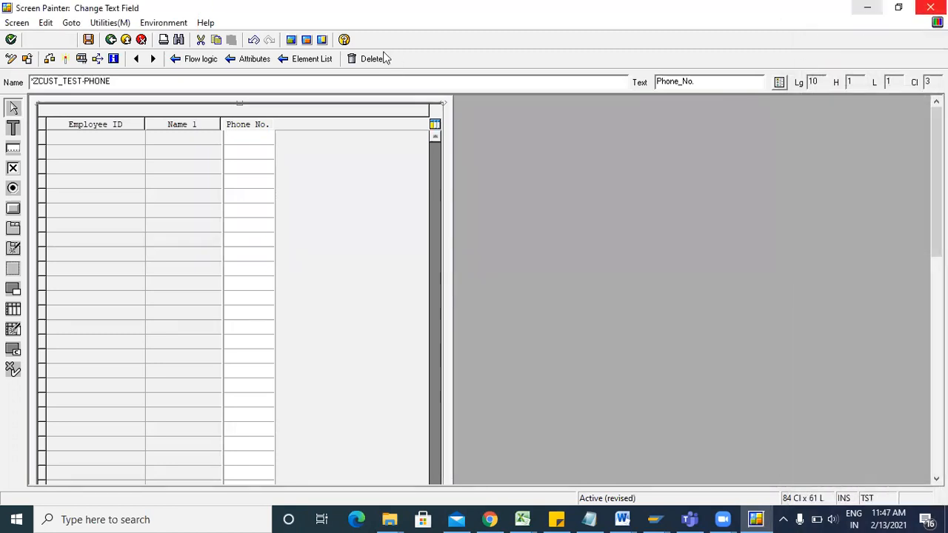
pyautogui.click(87, 39)
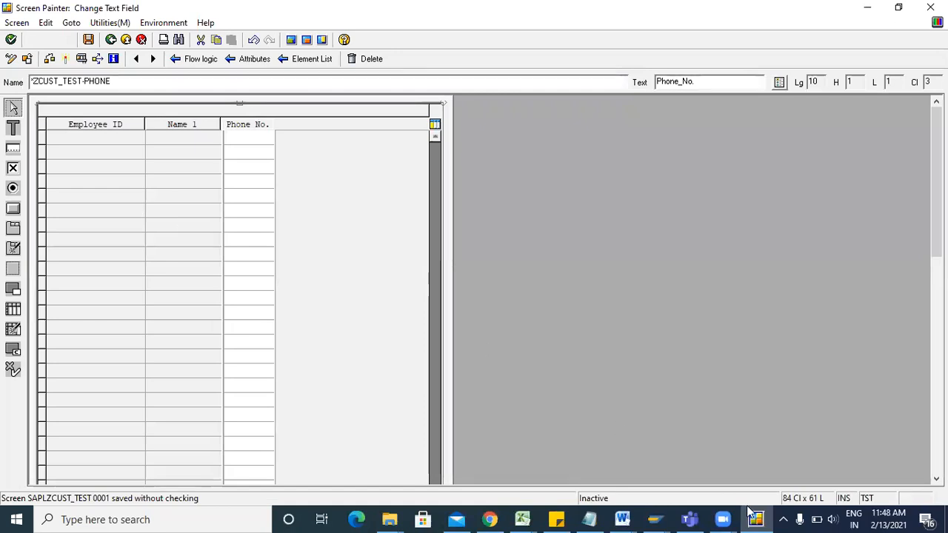
pyautogui.click(665, 518)
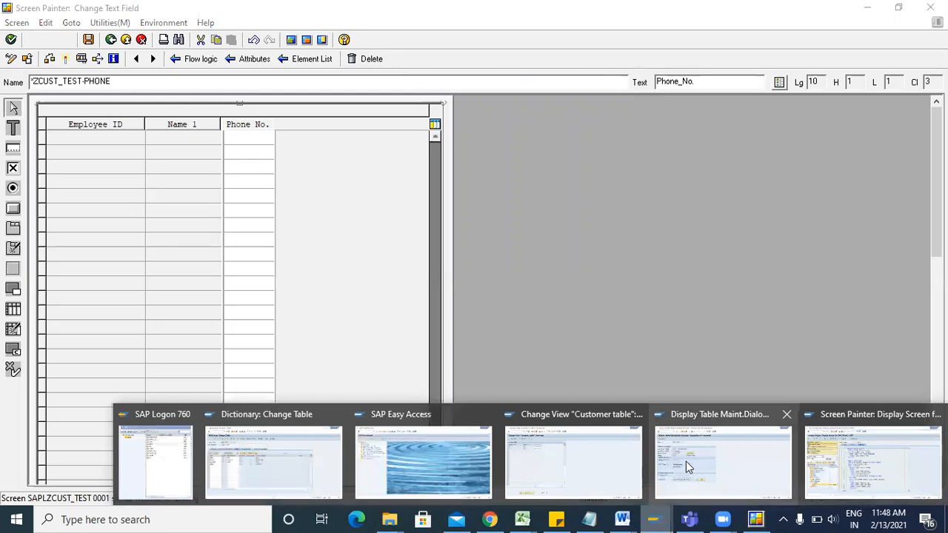
pyautogui.click(686, 461)
pyautogui.press('F3')
pyautogui.press('F3')
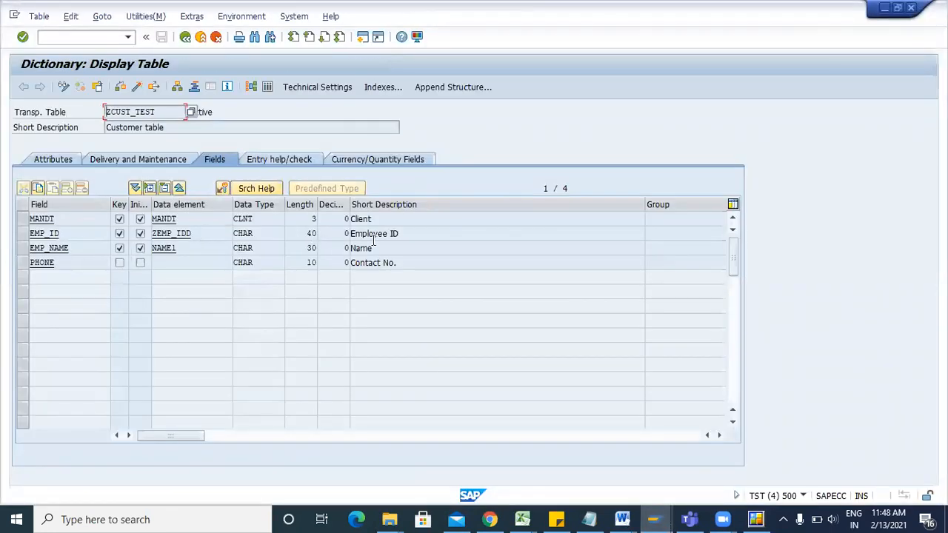
pyautogui.doubleClick(189, 234)
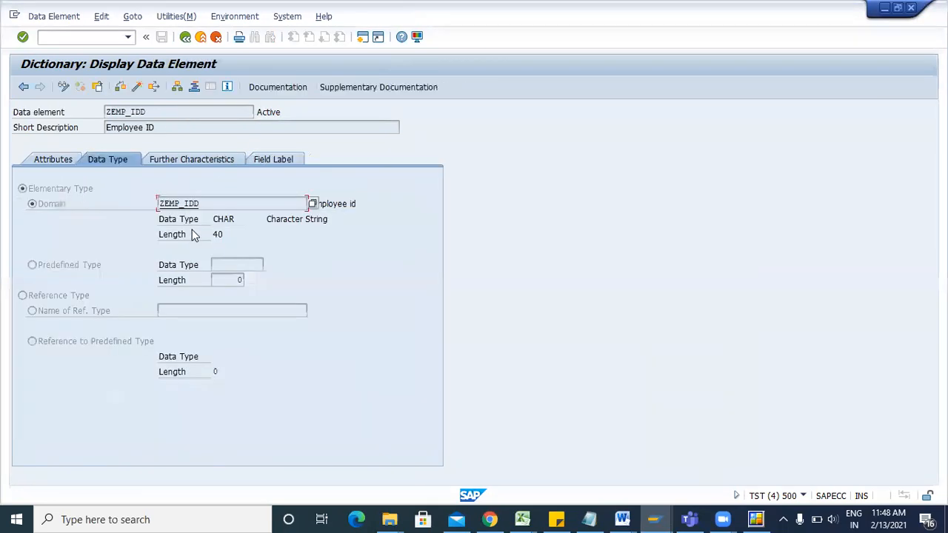
pyautogui.click(272, 160)
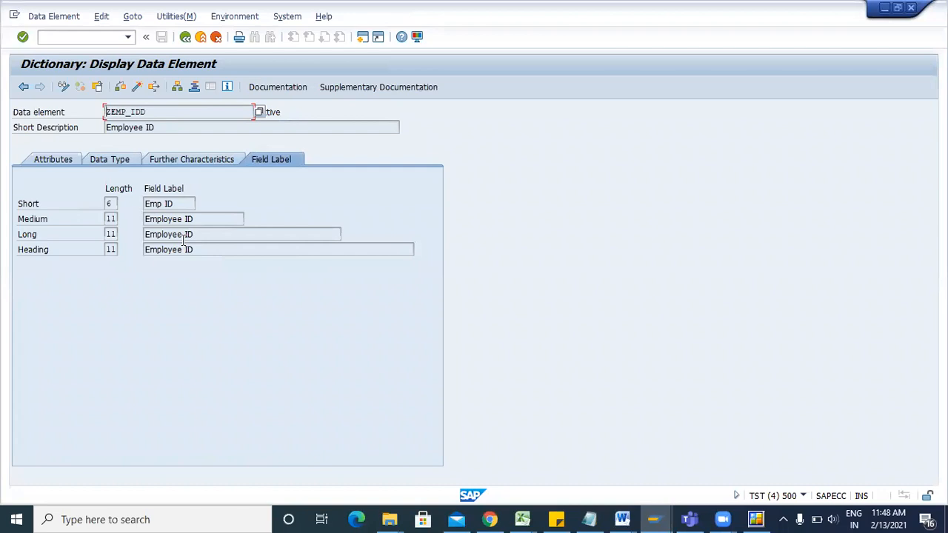
pyautogui.press('F3')
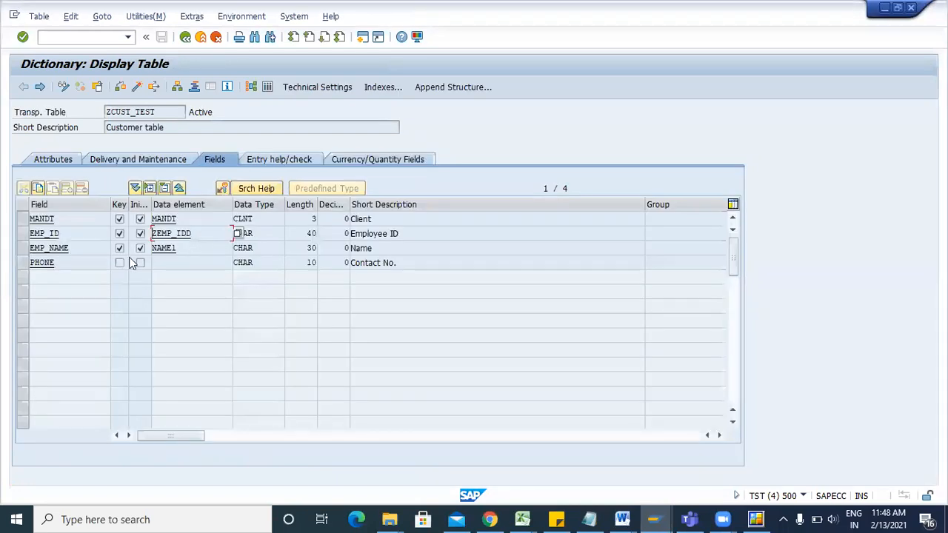
pyautogui.click(187, 264)
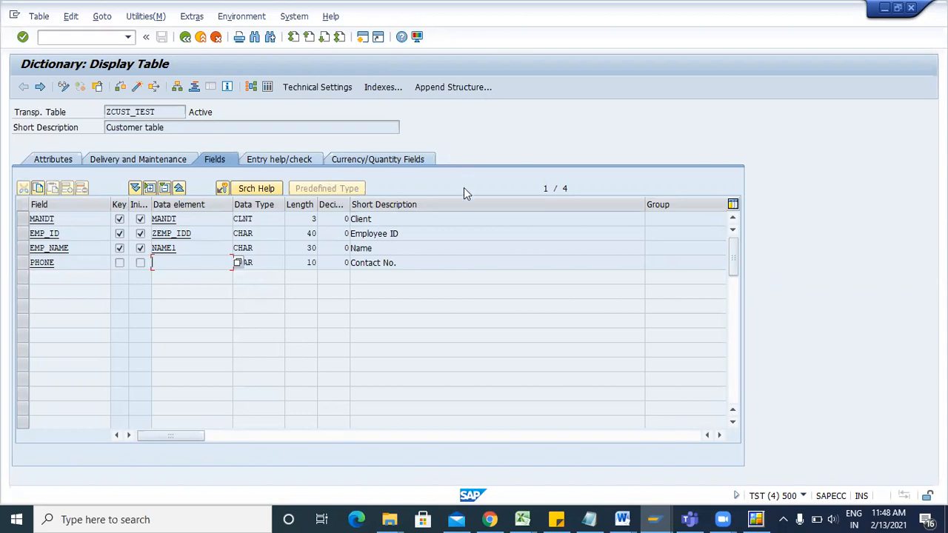
pyautogui.click(255, 264)
pyautogui.click(201, 266)
pyautogui.click(271, 262)
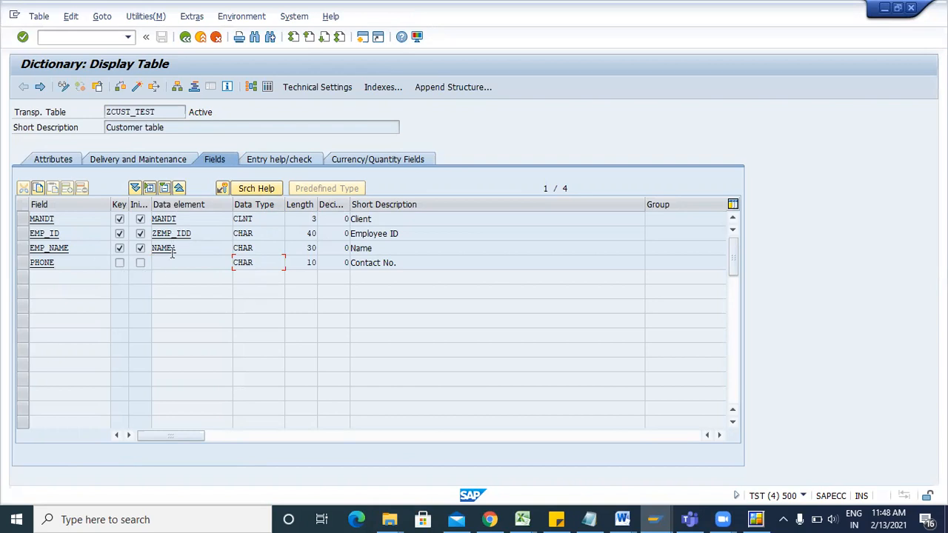
pyautogui.hotkey('alt', 'Tab')
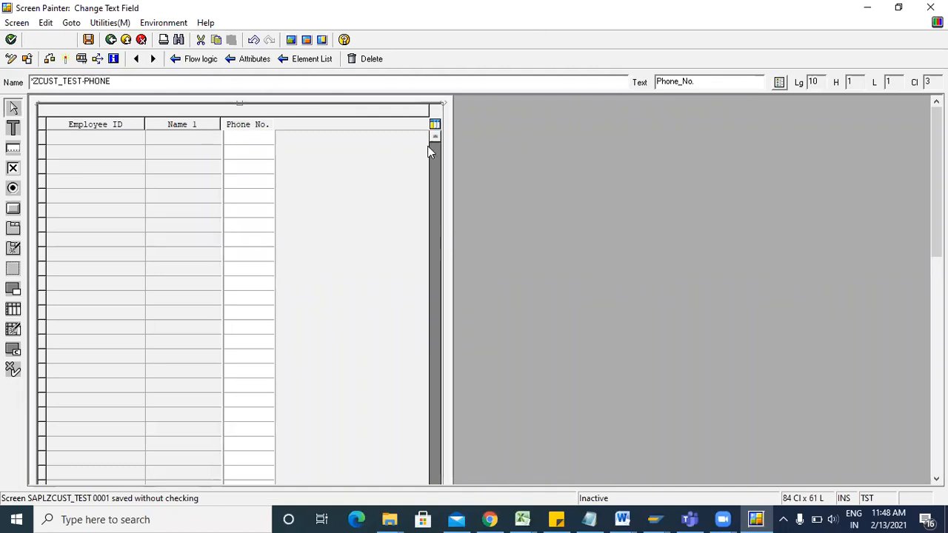
# Save and activate screen 0001 of SAPLZCUST_TEST.
pyautogui.click(88, 41)
pyautogui.click(62, 59)
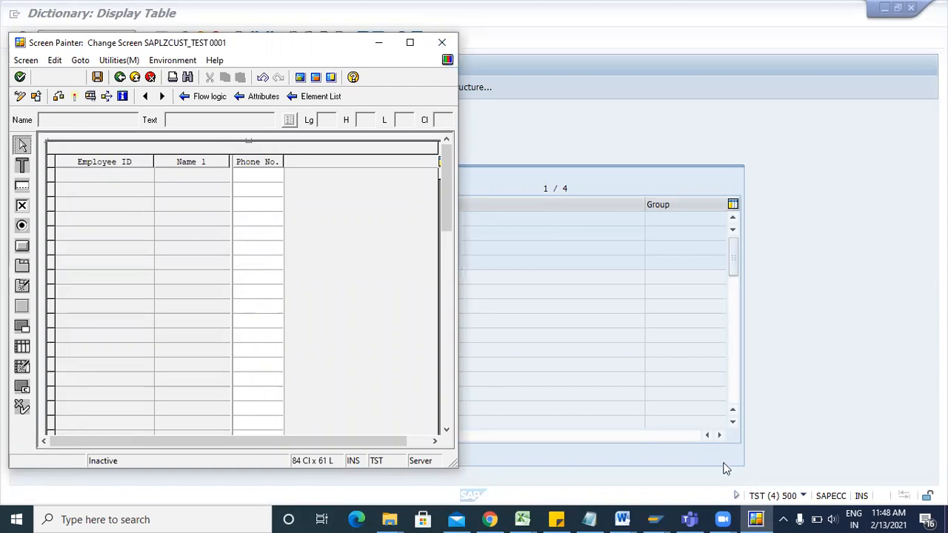
pyautogui.click(755, 518)
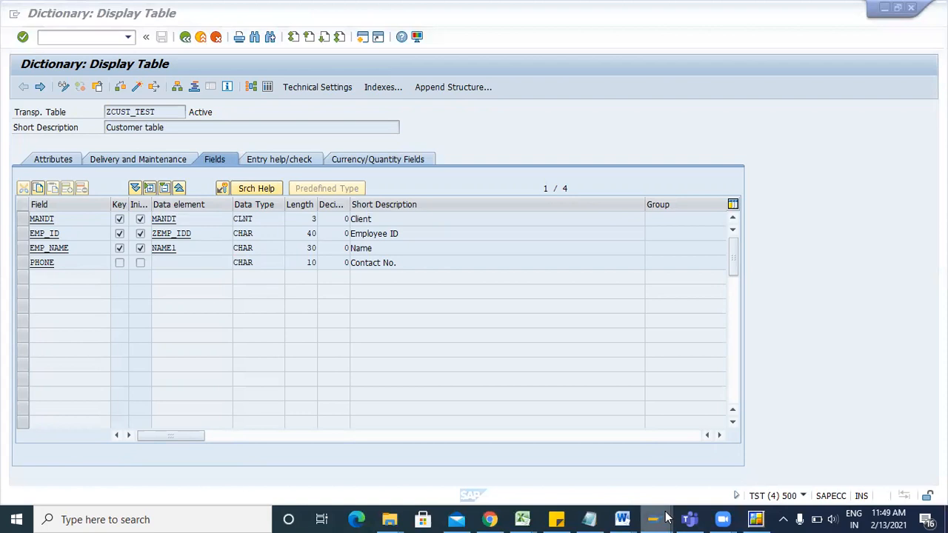
pyautogui.moveTo(653, 520)
pyautogui.click(851, 462)
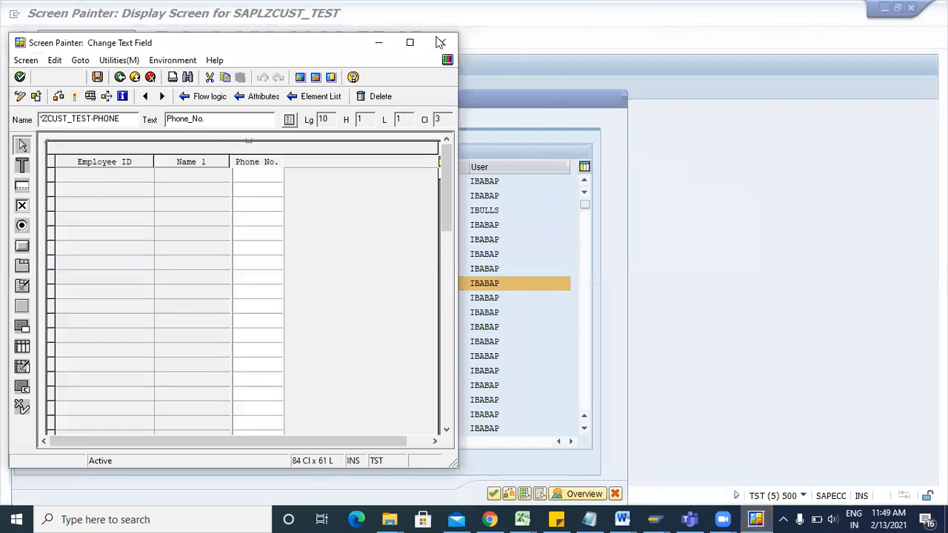
# Close the layout editor, confirm the screen status reads Active, and leave Screen Painter.
pyautogui.click(440, 39)
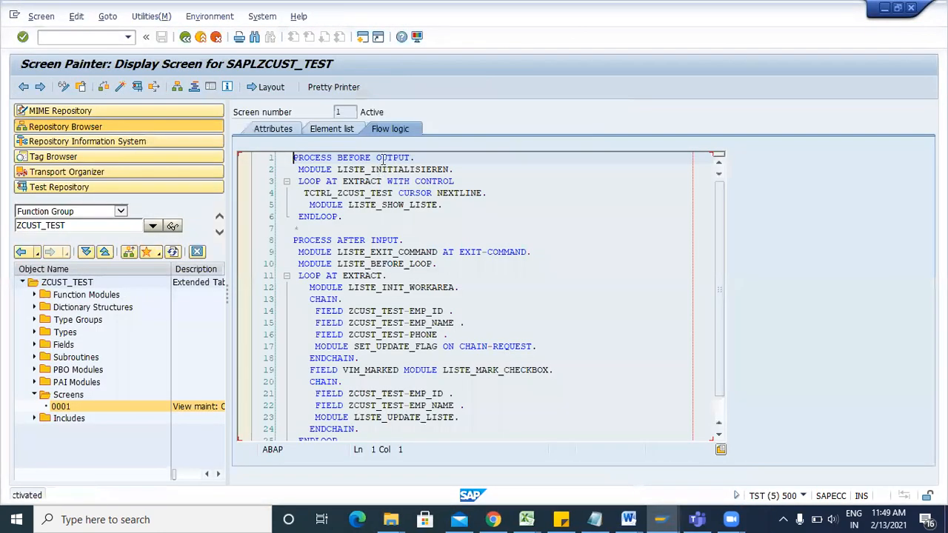
pyautogui.moveTo(397, 111); pyautogui.dragTo(358, 111)
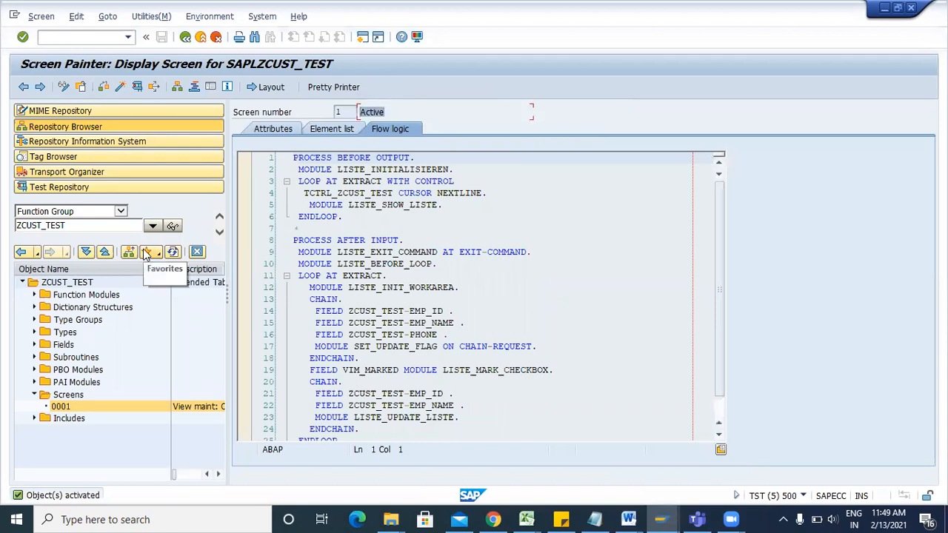
pyautogui.click(185, 37)
# Return to SAP Easy Access and close the extra Dictionary, Customer table and Easy Access windows.
pyautogui.click(185, 37)
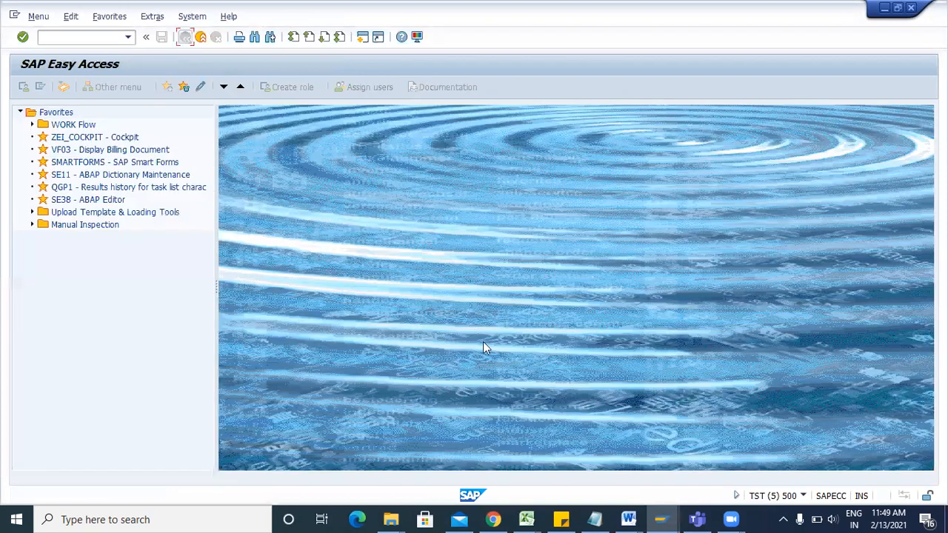
pyautogui.moveTo(660, 520)
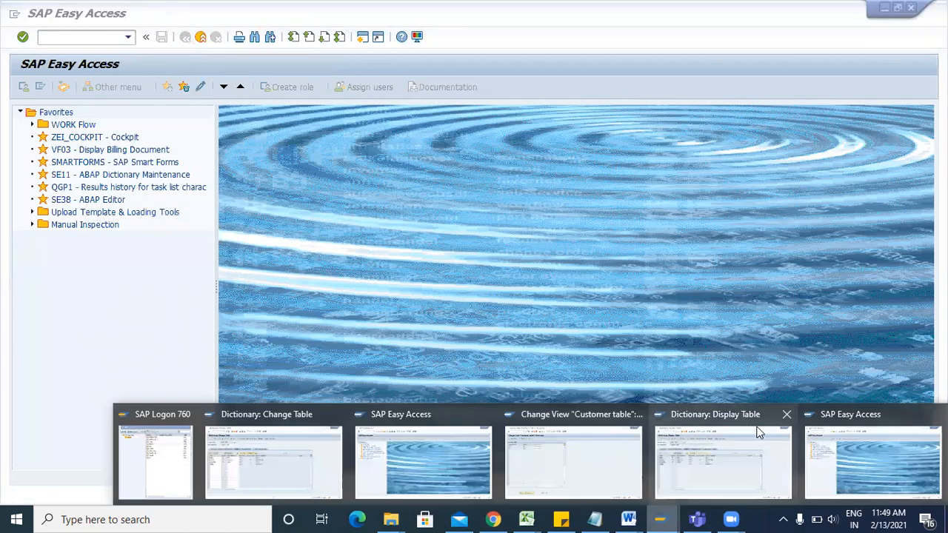
pyautogui.click(785, 415)
pyautogui.click(793, 413)
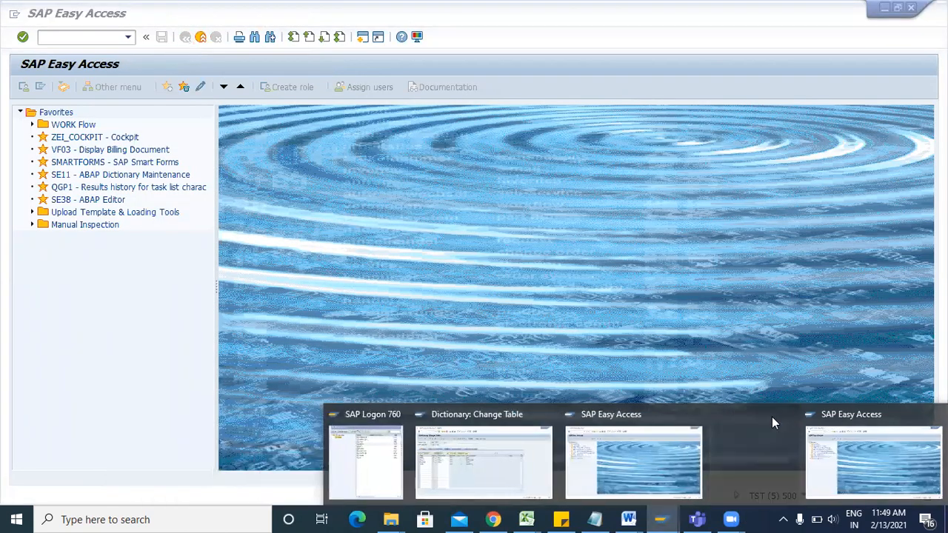
pyautogui.click(766, 415)
pyautogui.click(694, 416)
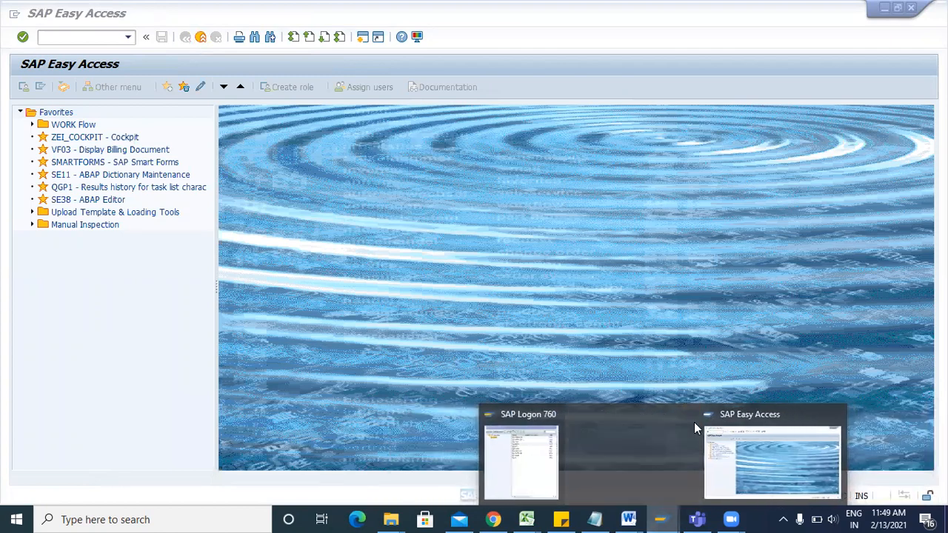
# Open ZCUST_TEST entries via SM30, check the Phone No. column, then return to Easy Access.
pyautogui.click(66, 37)
pyautogui.write('sm30')
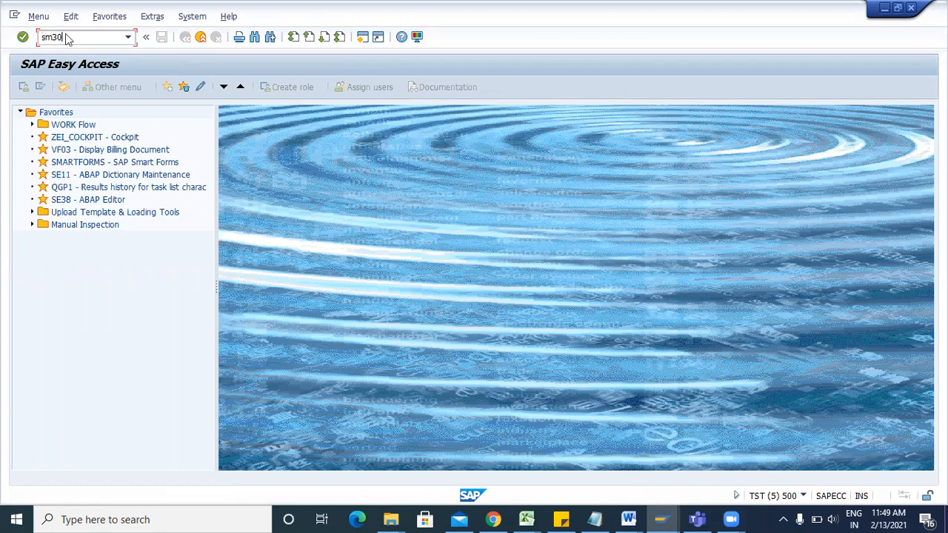
pyautogui.press('Return')
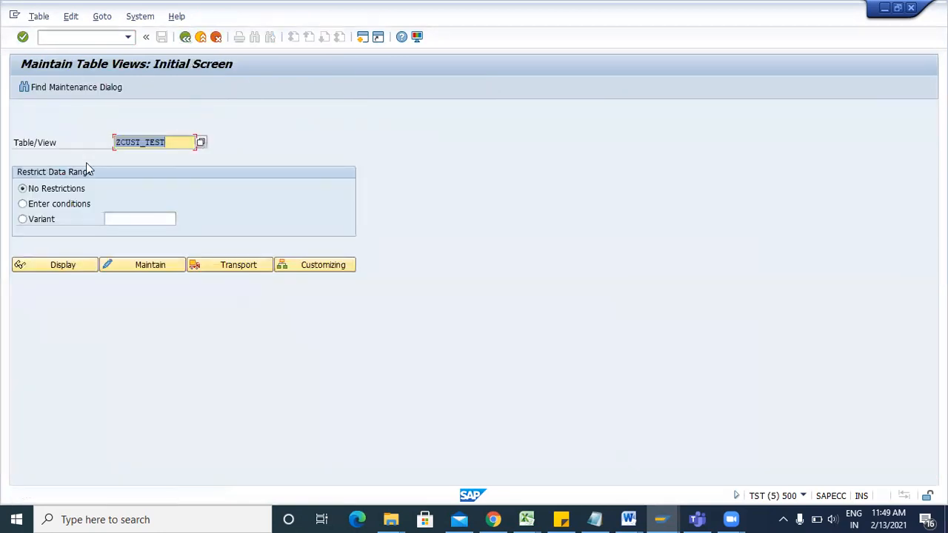
pyautogui.click(140, 267)
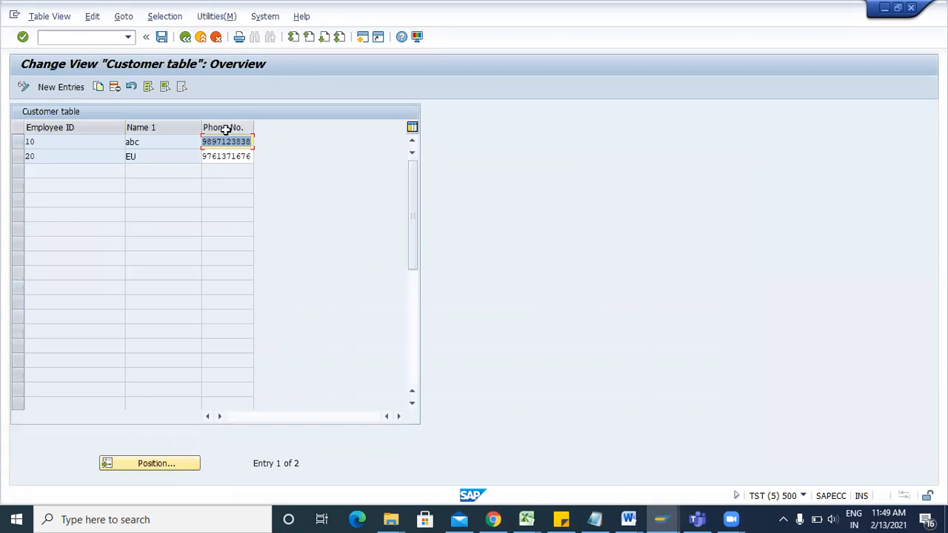
pyautogui.click(230, 155)
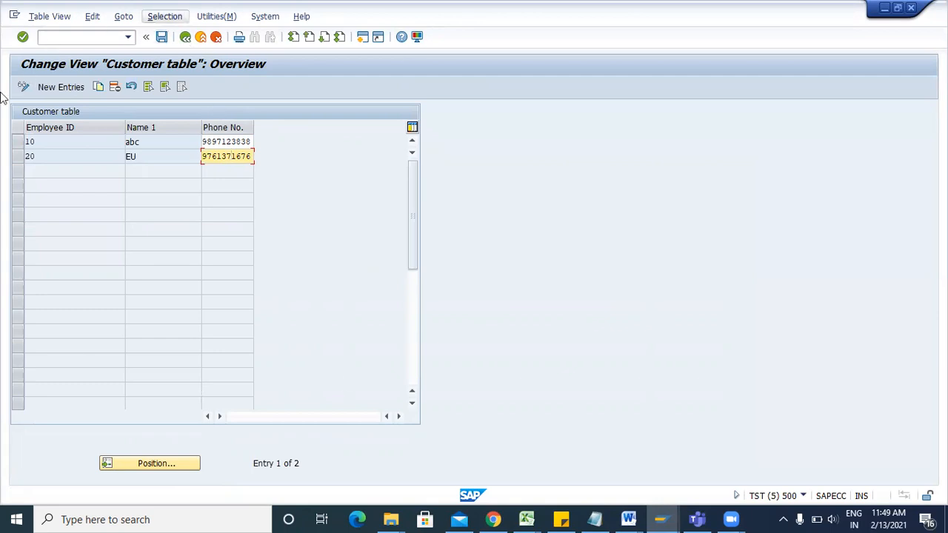
pyautogui.click(185, 37)
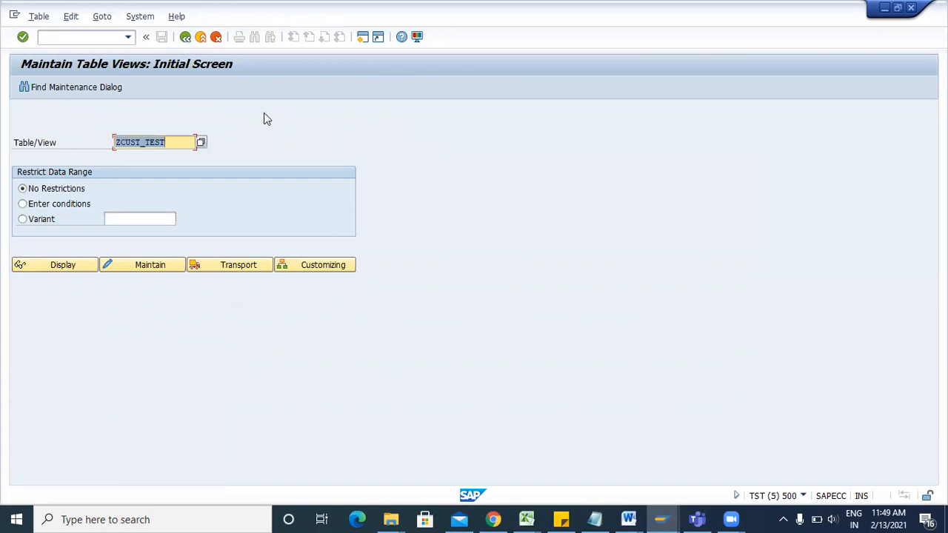
pyautogui.click(185, 37)
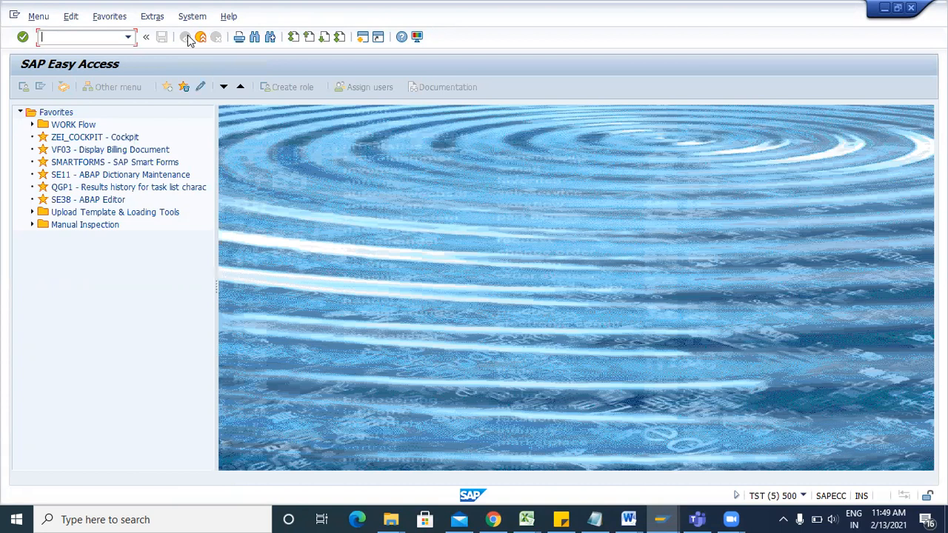
# In SE93, create transaction ZCUST with short text 'Customer table' as a dialog transaction.
pyautogui.write('se93')
pyautogui.press('Return')
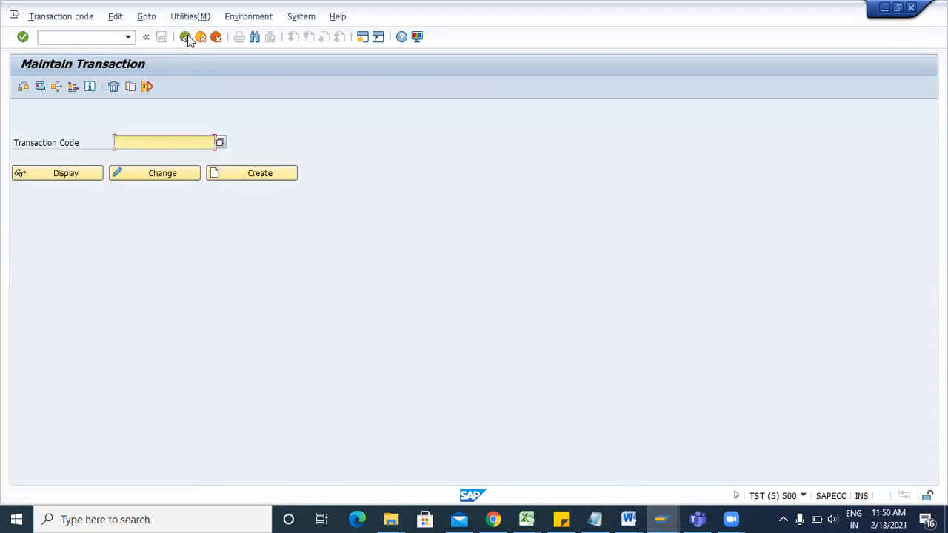
pyautogui.write('ZCUST')
pyautogui.click(230, 173)
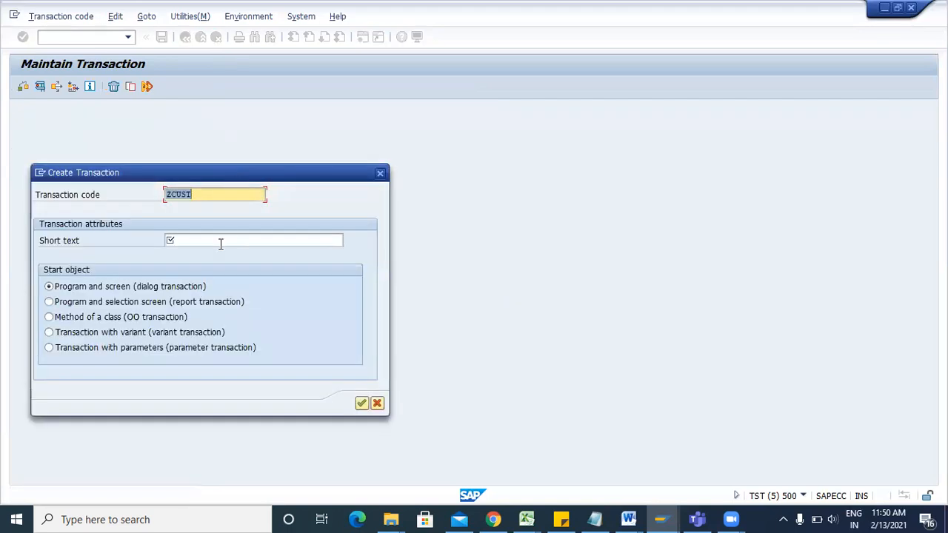
pyautogui.click(220, 243)
pyautogui.write('Customer ')
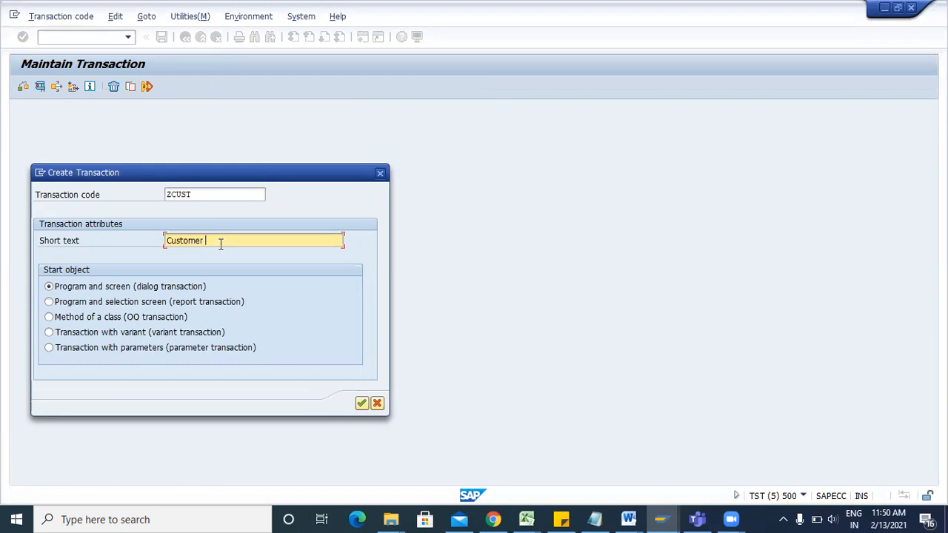
pyautogui.write('table')
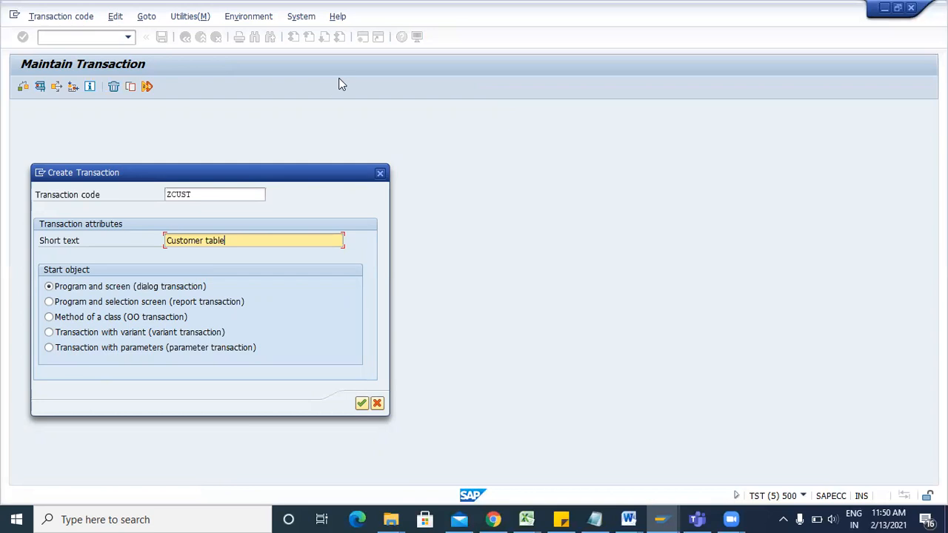
# Choose 'Transaction with parameters' for ZCUST and continue to its setup form.
pyautogui.click(50, 350)
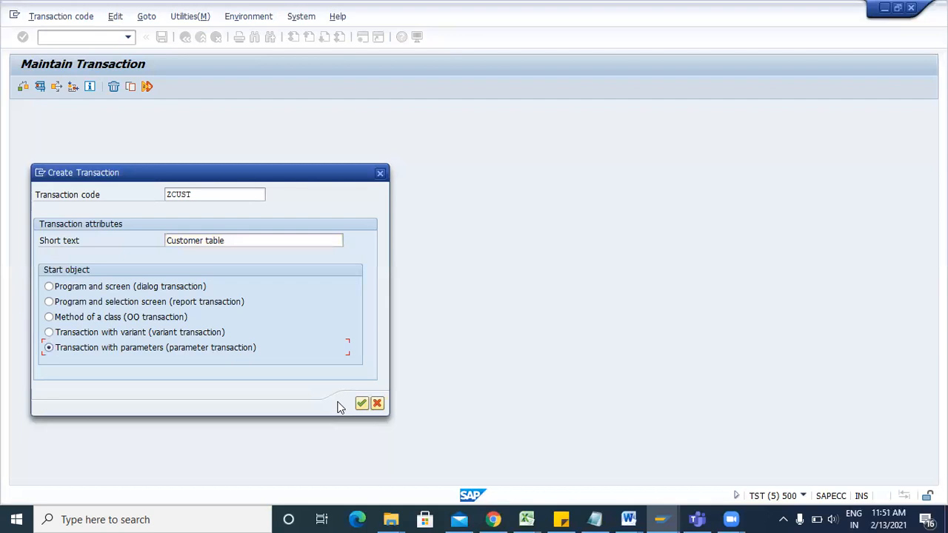
pyautogui.press('Return')
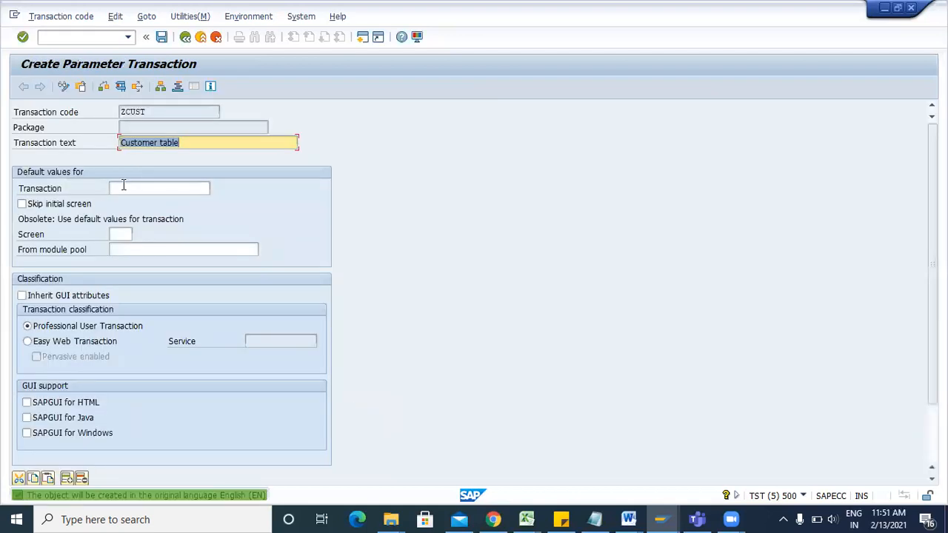
# Set SM30 as ZCUST's default transaction and tick Skip initial screen.
pyautogui.click(123, 189)
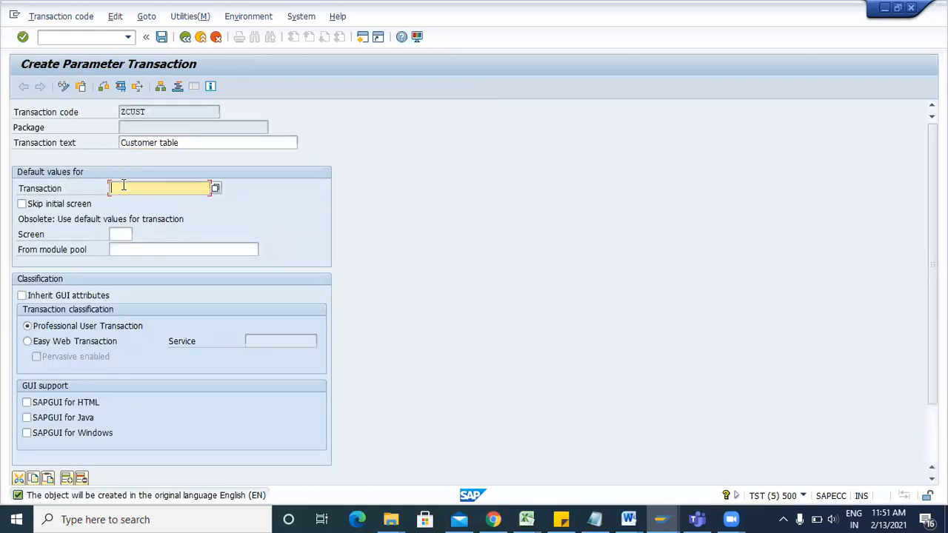
pyautogui.write('sm30')
pyautogui.click(22, 205)
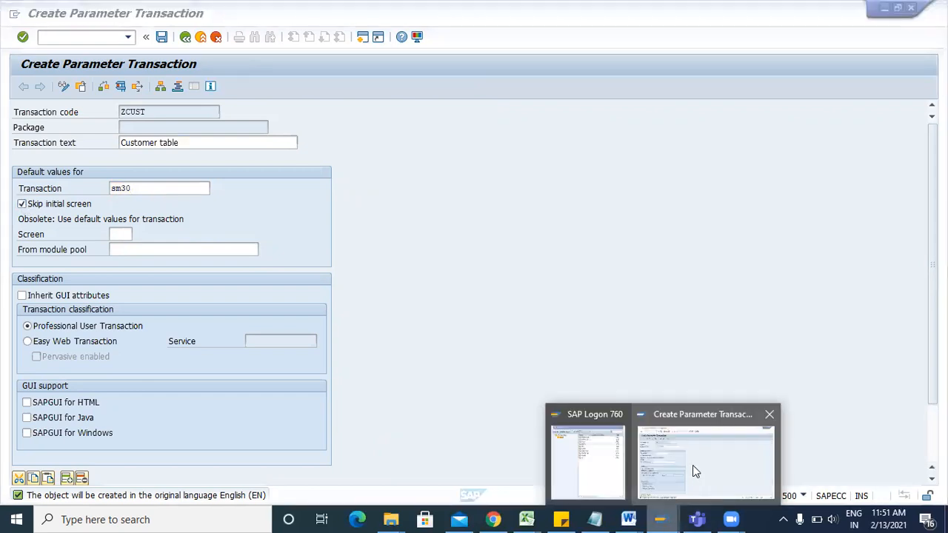
# In a second SAP session, run SM30 and open the ZCUST_TEST entries for maintenance.
pyautogui.click(364, 37)
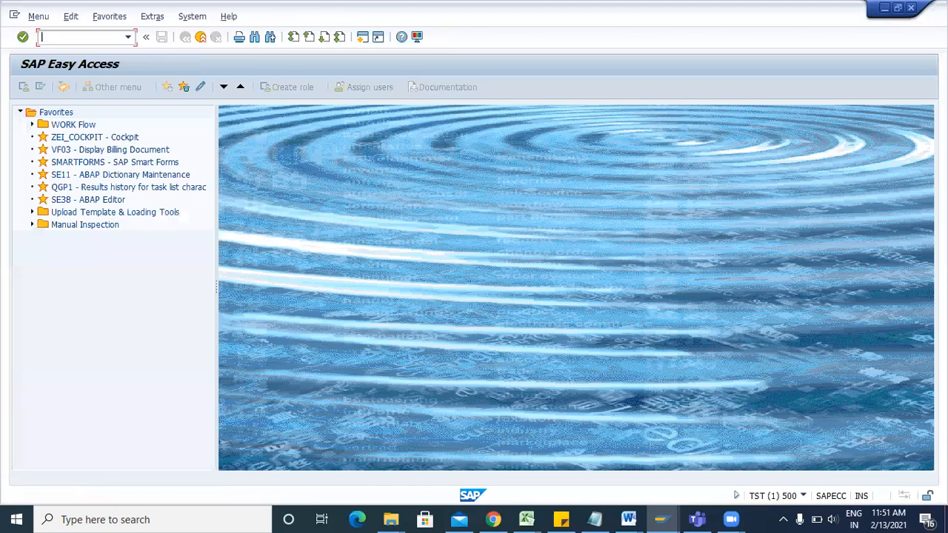
pyautogui.write('sm30')
pyautogui.press('Return')
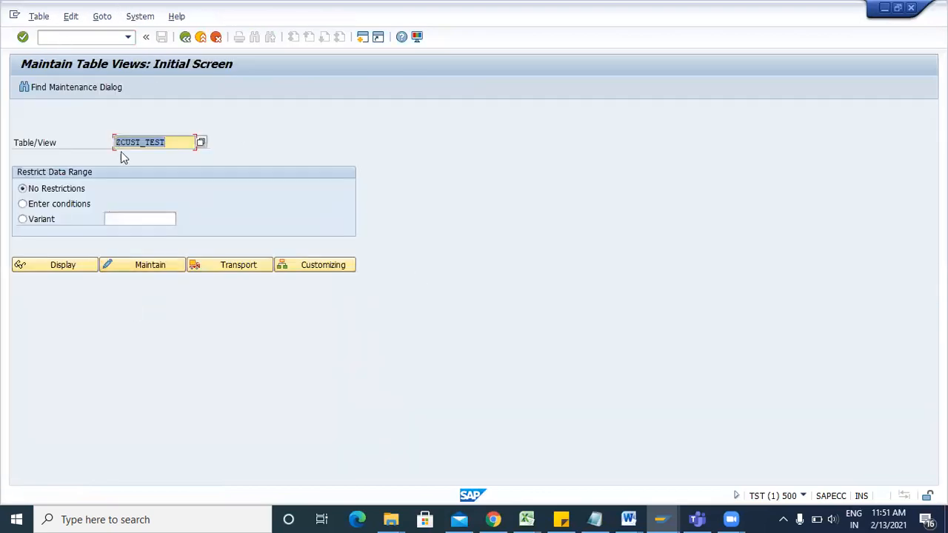
pyautogui.click(135, 272)
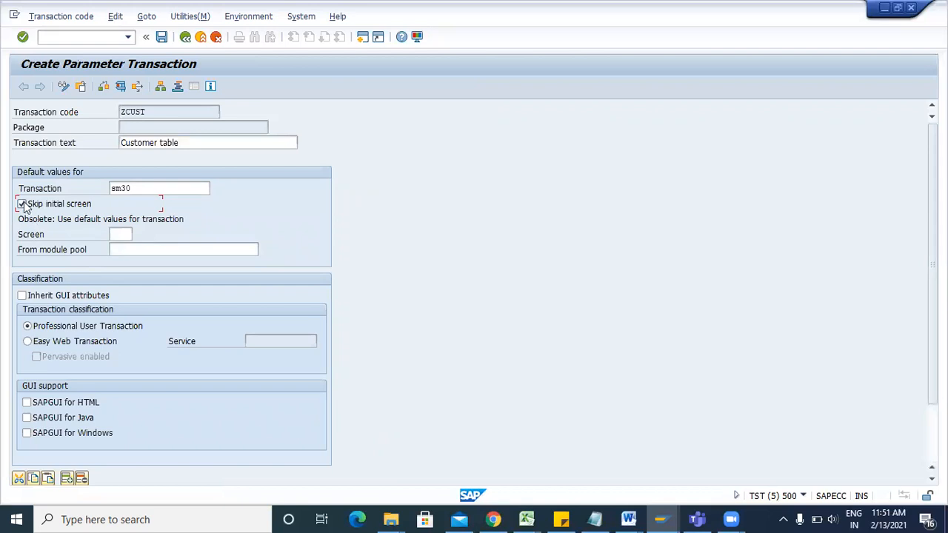
# Confirm the values, keep Skip initial screen ticked, and enable SAPGUI for HTML, Java and Windows.
pyautogui.press('Return')
pyautogui.click(22, 204)
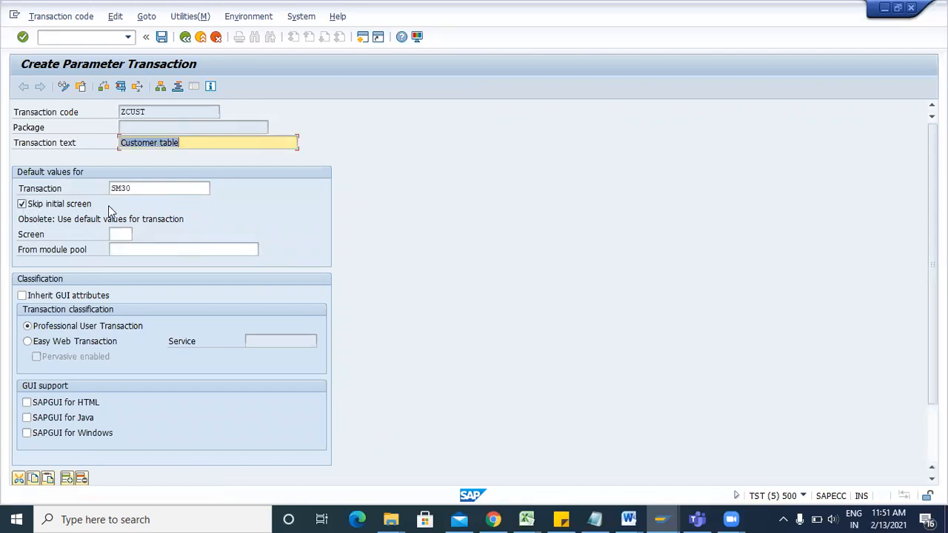
pyautogui.click(27, 403)
pyautogui.click(26, 418)
pyautogui.click(26, 433)
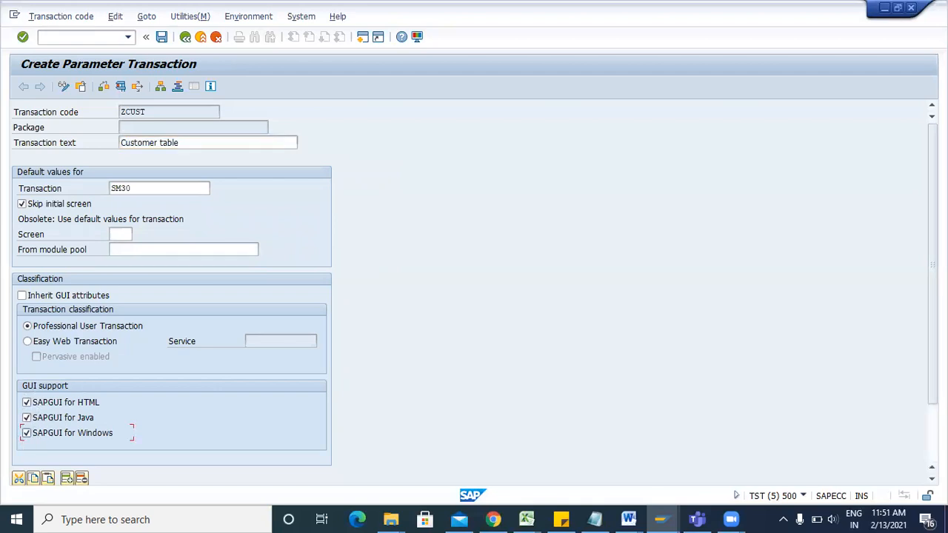
pyautogui.scroll(-3, 203, 391)
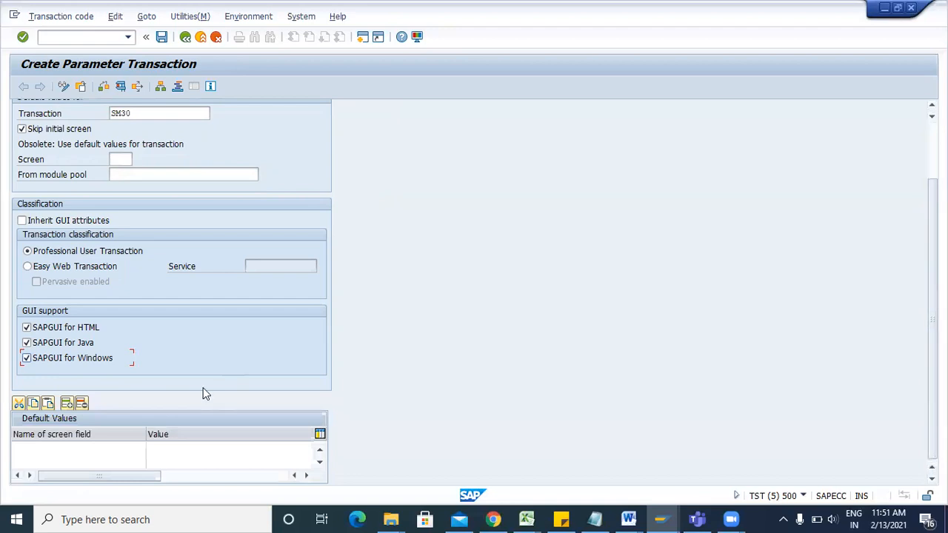
# Pick VIEWNAME from the field list as the first default field and begin its value 'ZCUST_'.
pyautogui.click(102, 448)
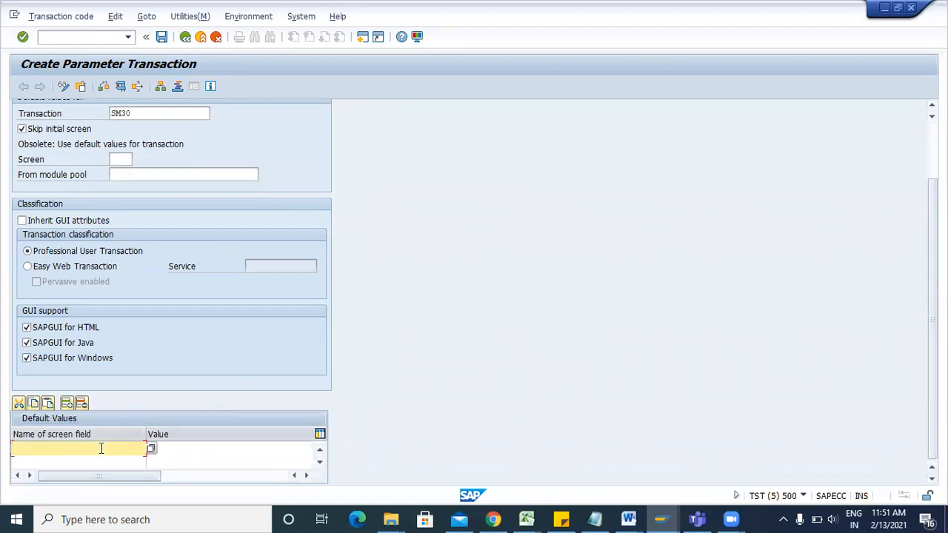
pyautogui.write('VIEW')
pyautogui.press('BackSpace')
pyautogui.press('BackSpace')
pyautogui.press('BackSpace')
pyautogui.press('BackSpace')
pyautogui.click(152, 449)
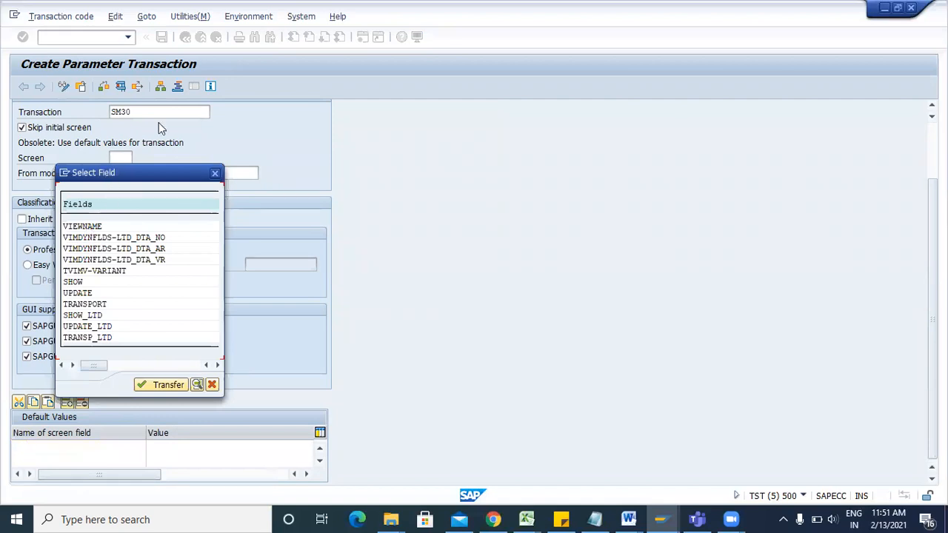
pyautogui.moveTo(105, 172); pyautogui.dragTo(159, 122)
pyautogui.click(144, 177)
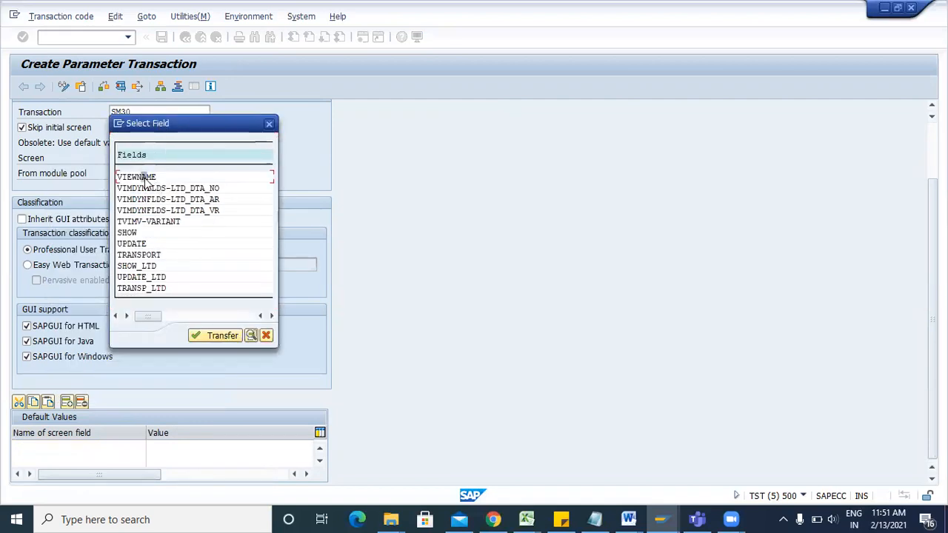
pyautogui.doubleClick(144, 178)
pyautogui.click(186, 447)
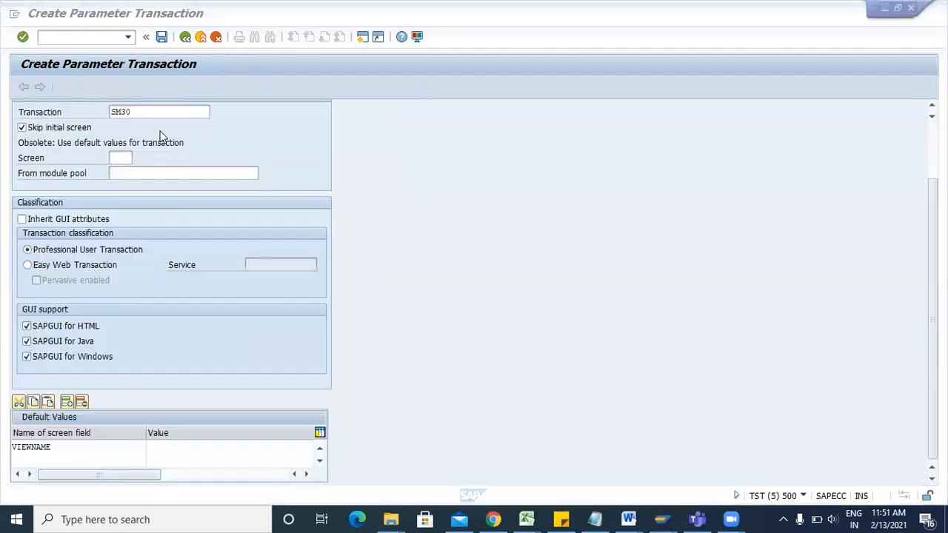
pyautogui.click(152, 442)
pyautogui.write('ZCUST_')
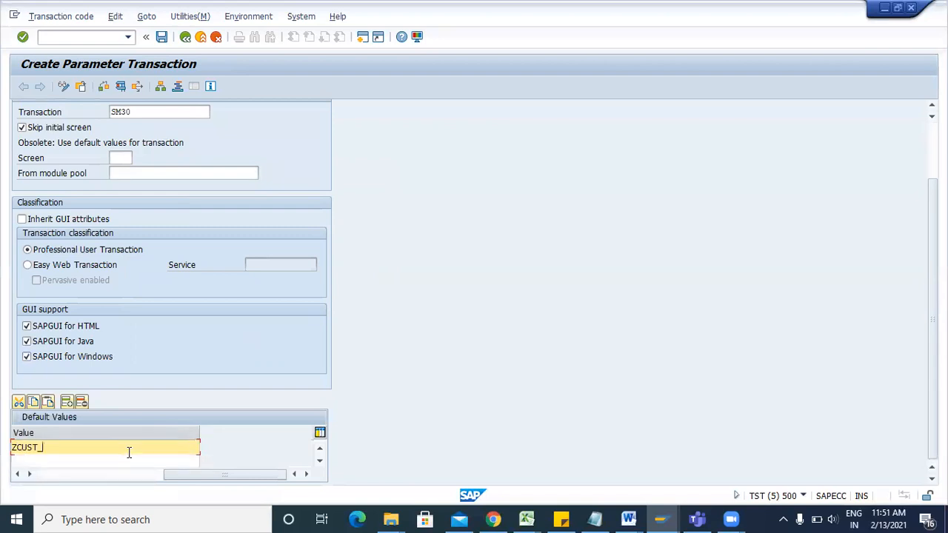
# In the Customer table session, go back to the table maintenance start screen, then return to the form.
pyautogui.click(661, 519)
pyautogui.click(748, 464)
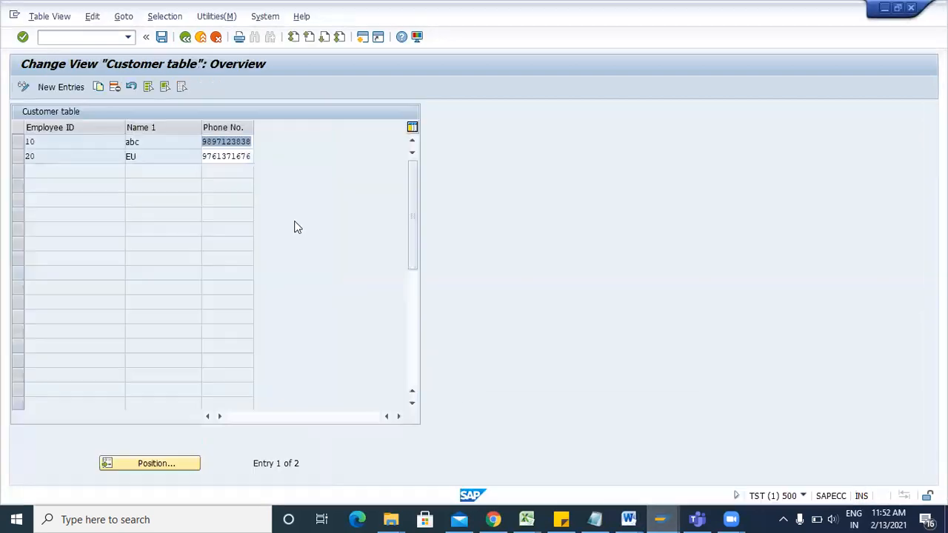
pyautogui.press('F3')
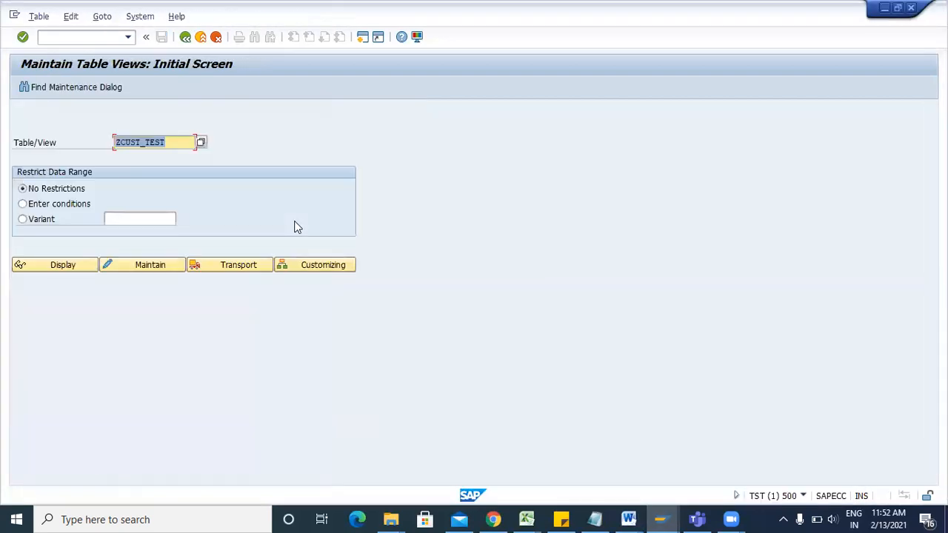
pyautogui.click(662, 519)
pyautogui.click(629, 453)
# Complete VIEWNAME = ZCUST_TEST and add UPDATE = X as the second default value.
pyautogui.write('TEST')
pyautogui.moveTo(186, 478); pyautogui.dragTo(24, 480)
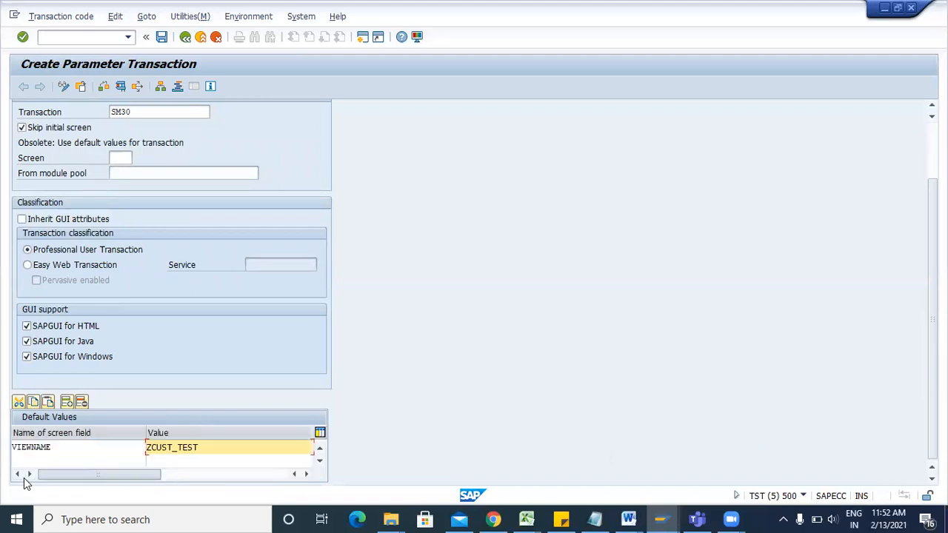
pyautogui.click(74, 459)
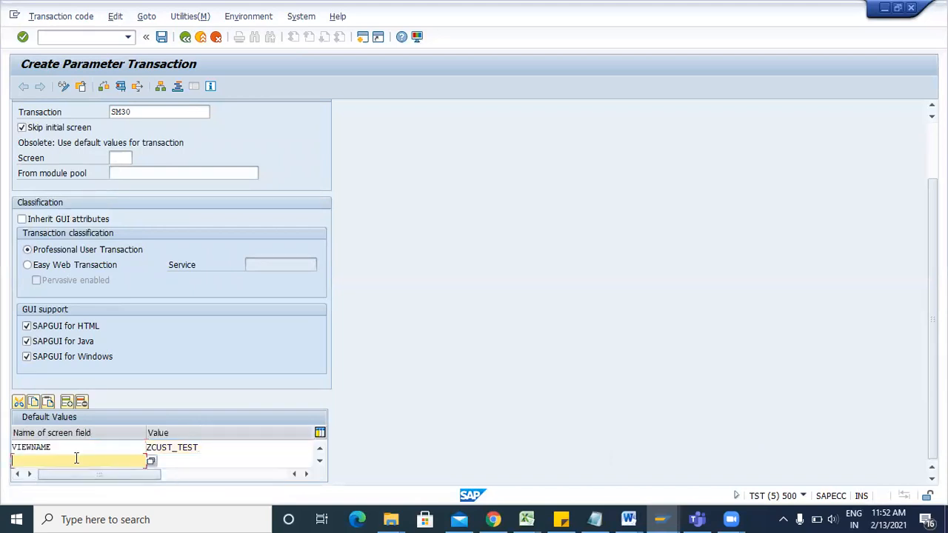
pyautogui.click(151, 463)
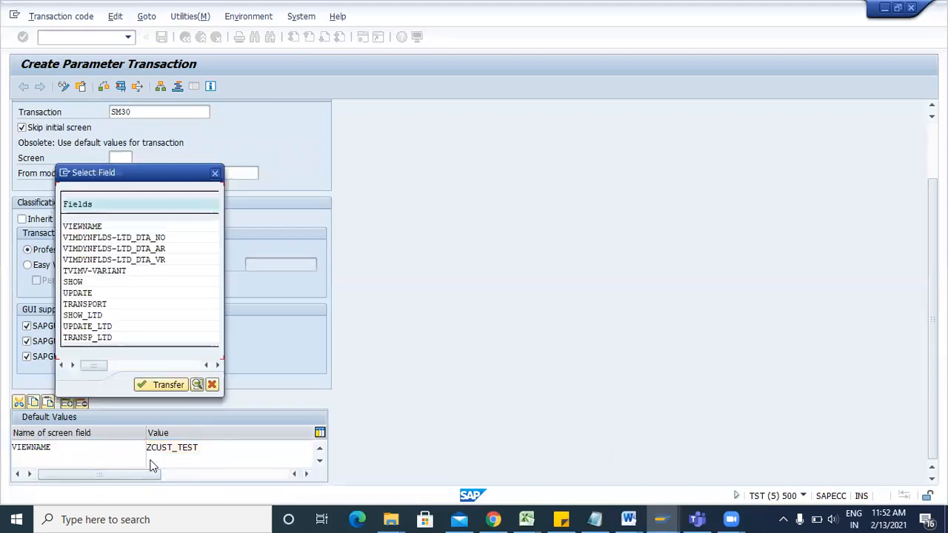
pyautogui.doubleClick(81, 294)
pyautogui.click(181, 460)
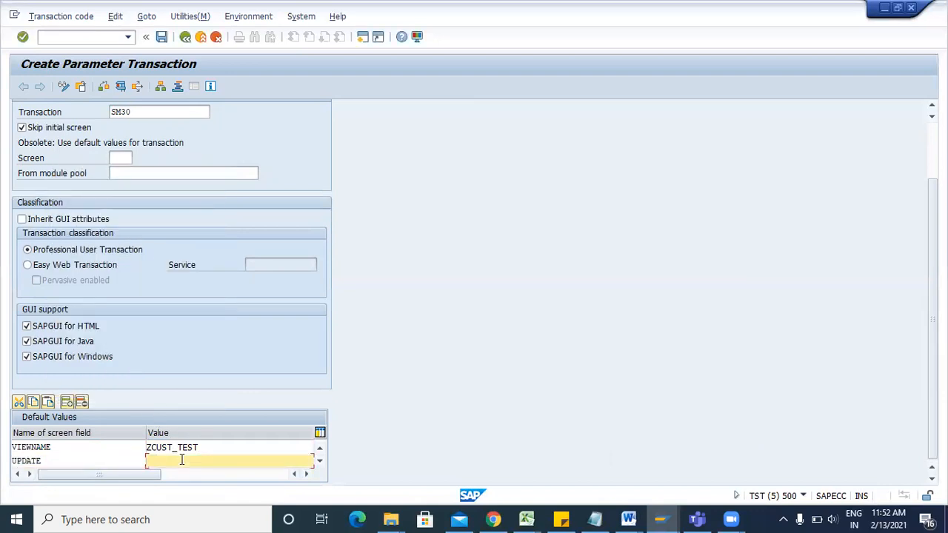
pyautogui.write('X')
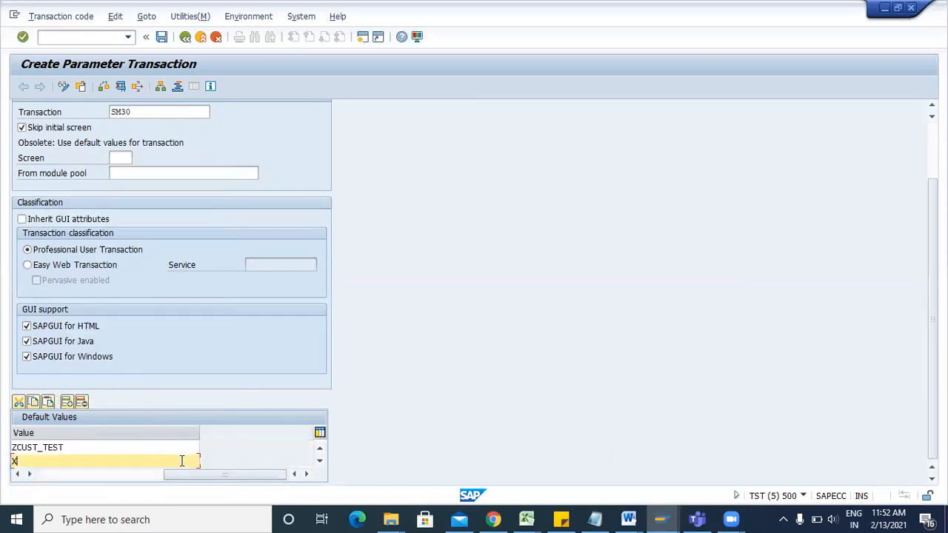
pyautogui.moveTo(186, 474); pyautogui.dragTo(78, 473)
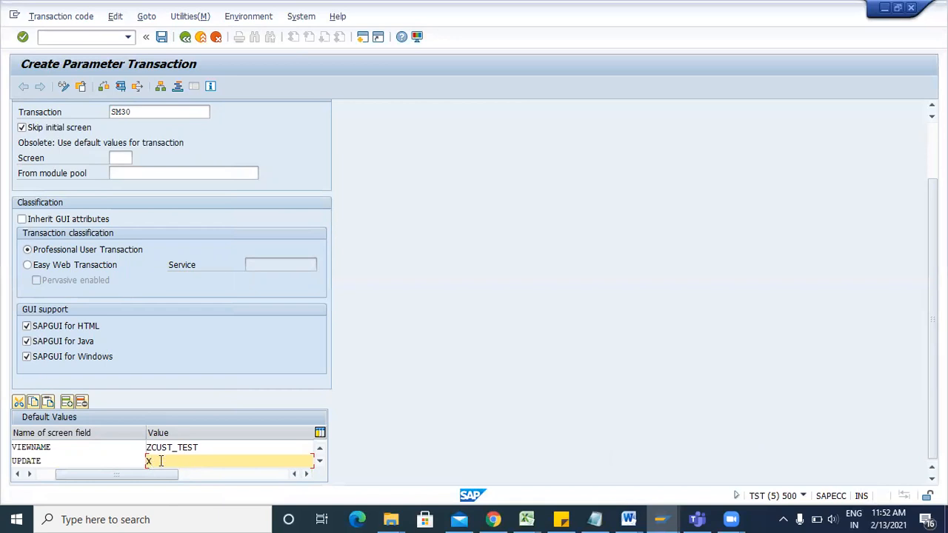
# Save ZCUST in package ZCUST on the proposed workbench request and return to SAP Easy Access.
pyautogui.click(163, 37)
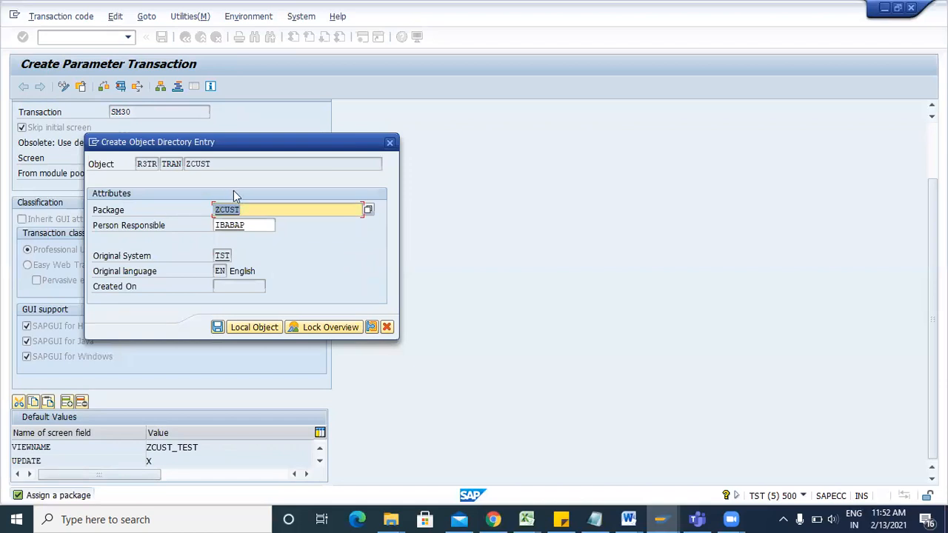
pyautogui.click(217, 326)
pyautogui.click(220, 235)
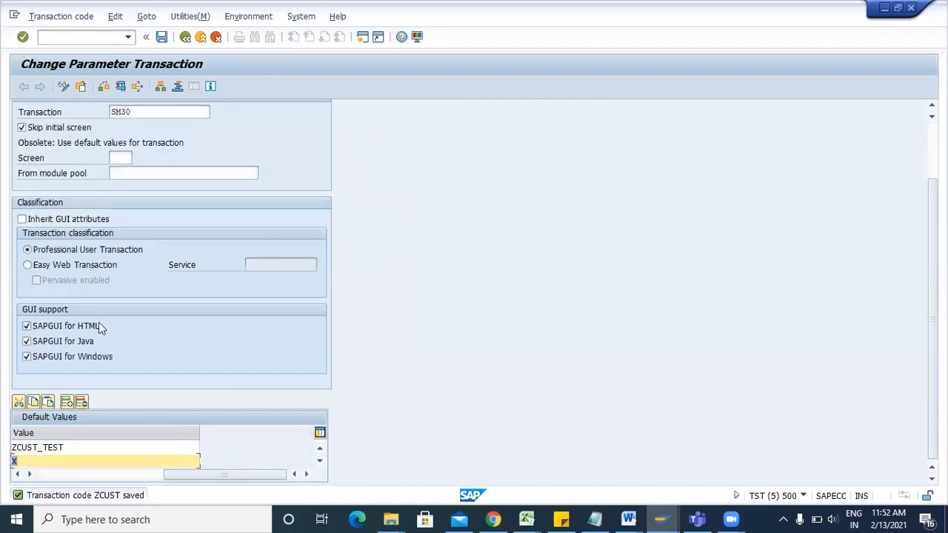
pyautogui.click(118, 86)
pyautogui.press('F3')
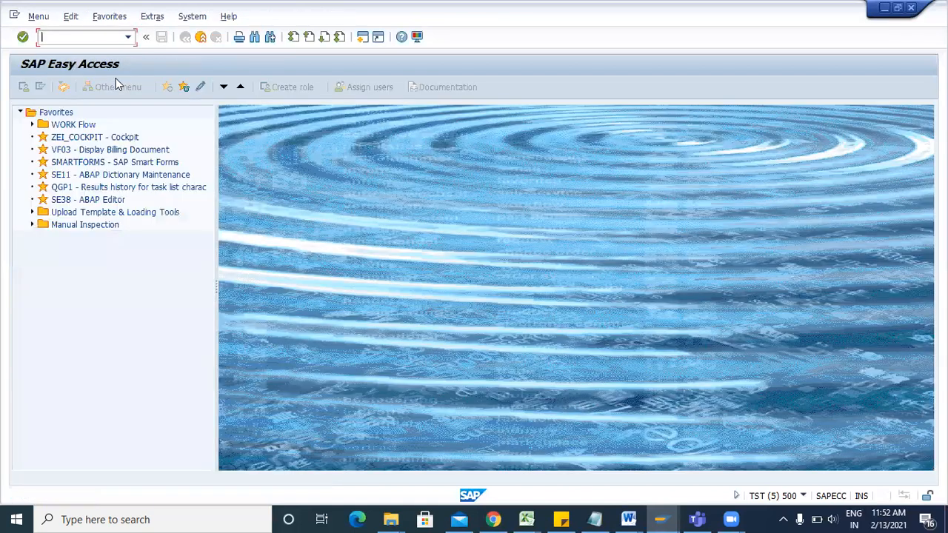
# Run ZCUST, then the code 'zdcust', to check that the Customer table entries open, then exit them.
pyautogui.hotkey('ctrl', 'v')
pyautogui.press('Return')
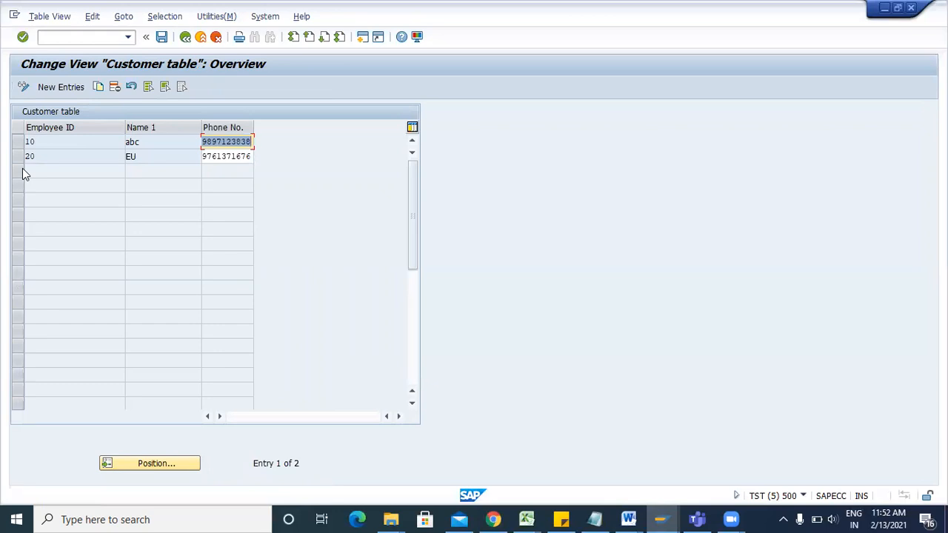
pyautogui.press('F3')
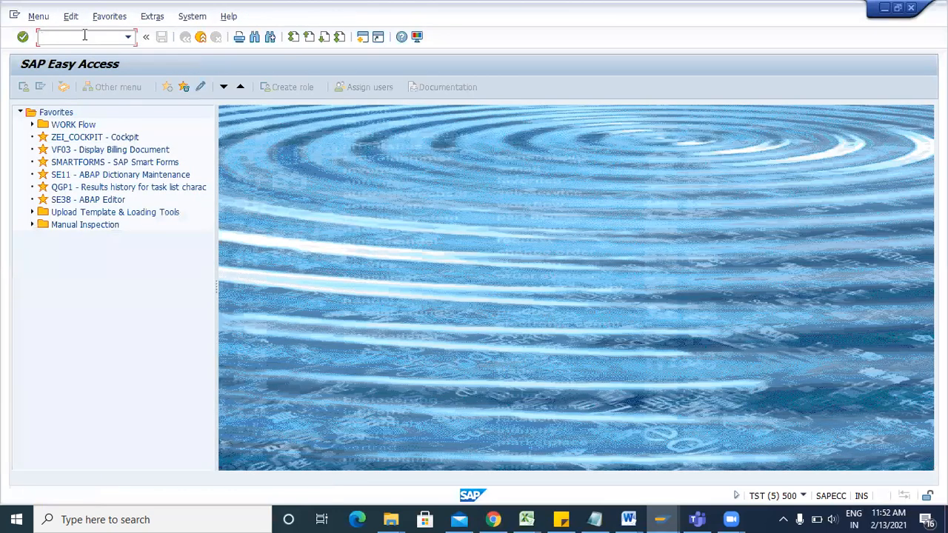
pyautogui.write('ZCUST')
pyautogui.press('BackSpace')
pyautogui.press('BackSpace')
pyautogui.press('BackSpace')
pyautogui.press('BackSpace')
pyautogui.press('BackSpace')
pyautogui.write('zdcust')
pyautogui.press('Return')
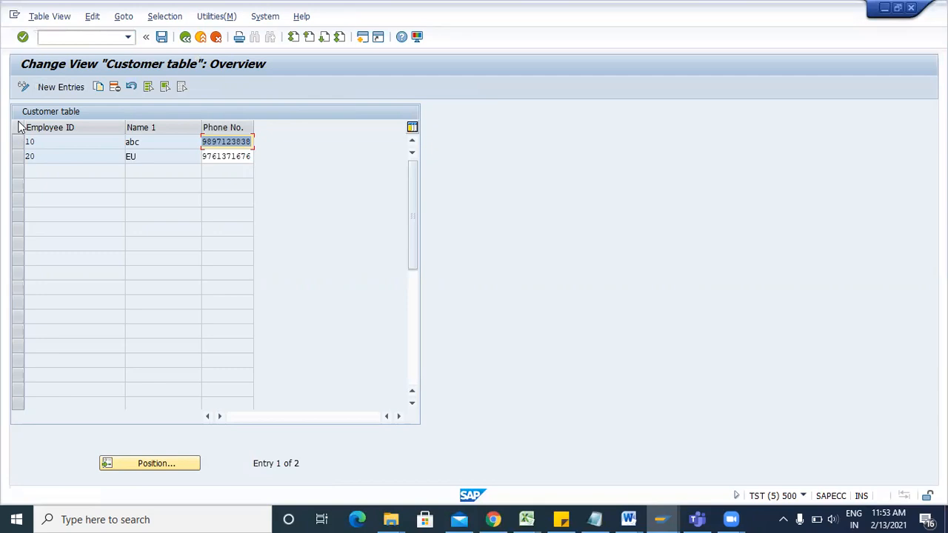
pyautogui.click(184, 39)
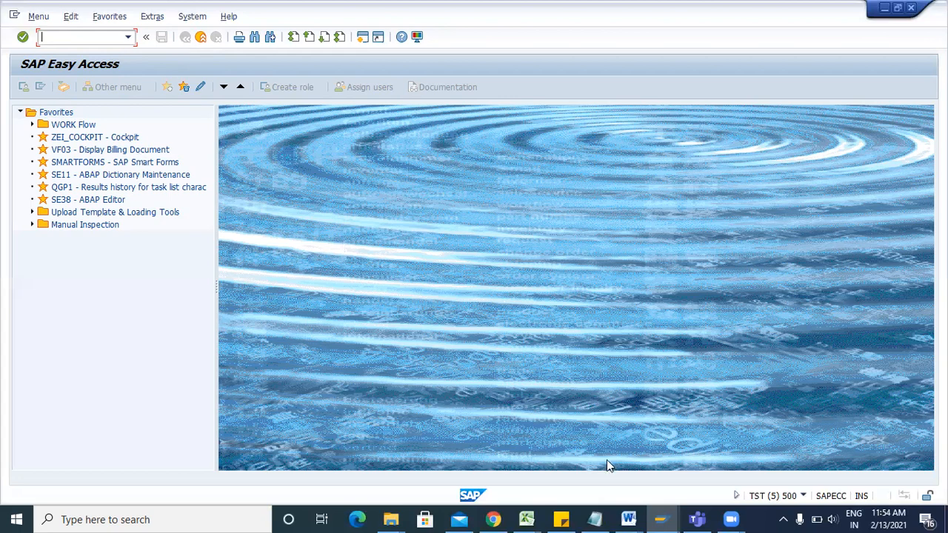
# Switch to the Maintain Table Views session, clear ZCUST_TEST and exit to Easy Access.
pyautogui.click(660, 518)
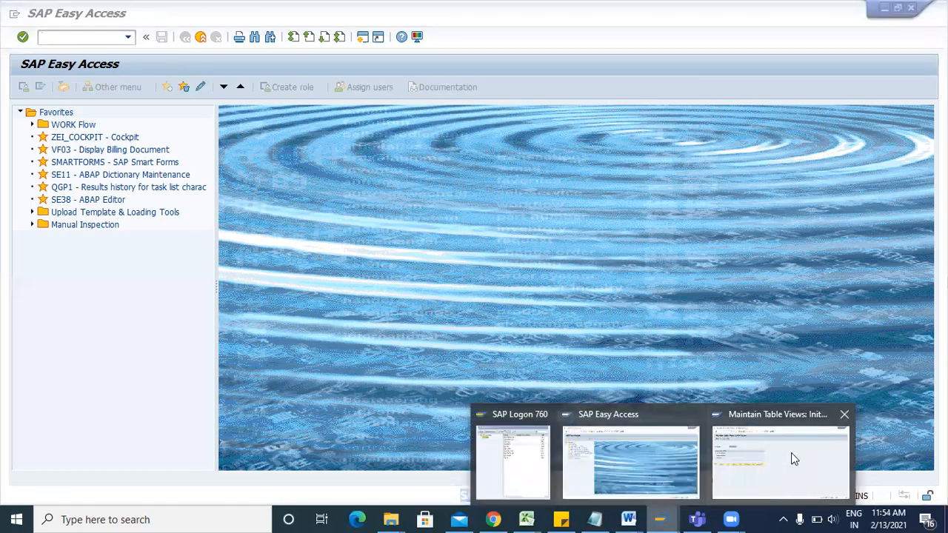
pyautogui.click(791, 453)
pyautogui.press('BackSpace')
pyautogui.press('F3')
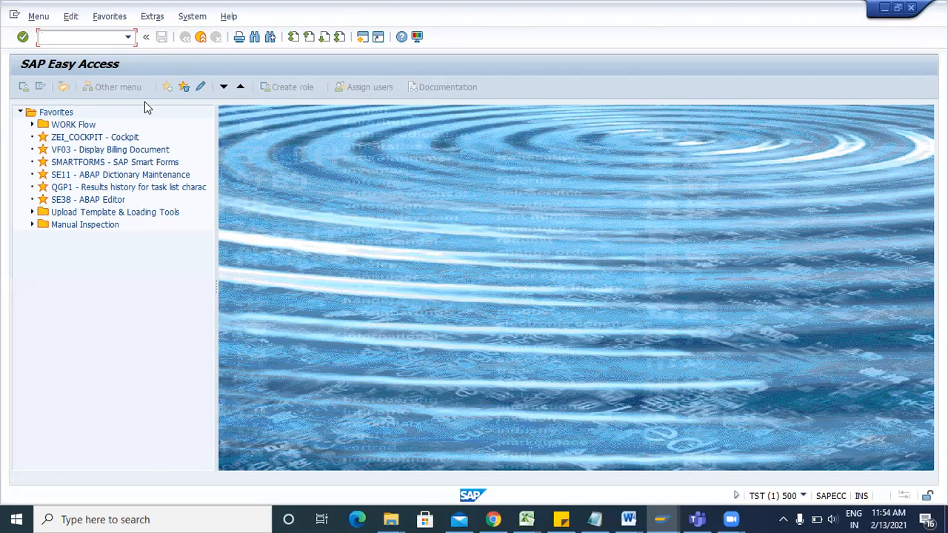
# Bring the TRAINING Word document to the front and scroll through its notes.
pyautogui.click(628, 519)
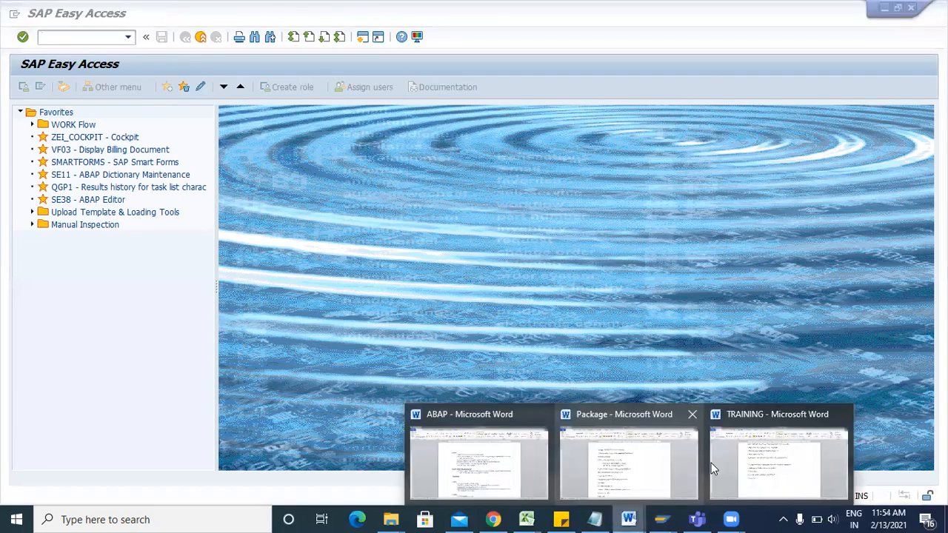
pyautogui.click(753, 468)
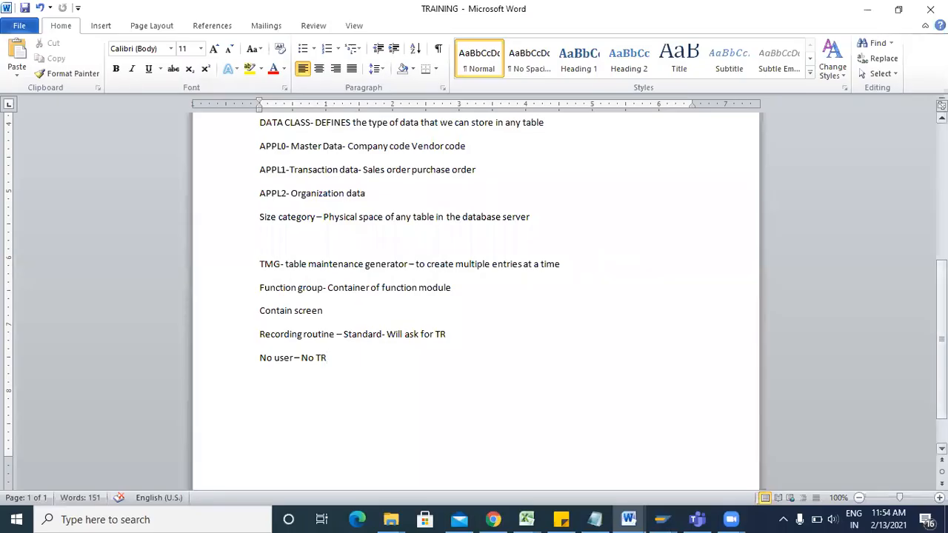
pyautogui.scroll(2, 474, 303)
pyautogui.scroll(2, 474, 304)
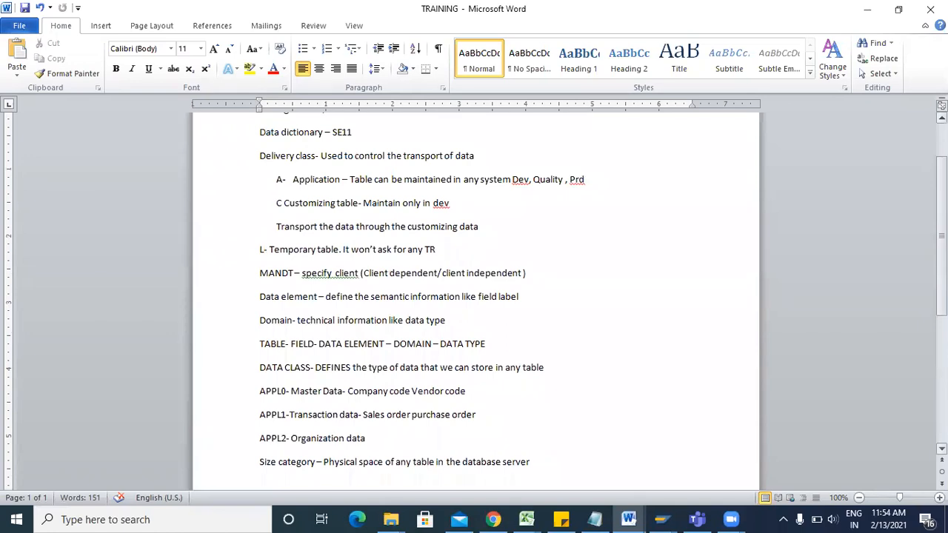
pyautogui.scroll(1, 474, 303)
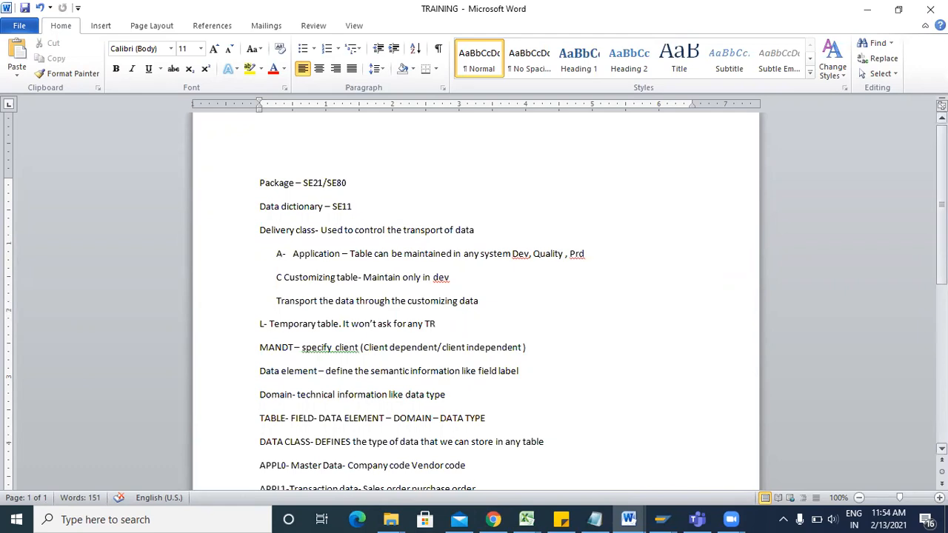
pyautogui.scroll(-3, 473, 296)
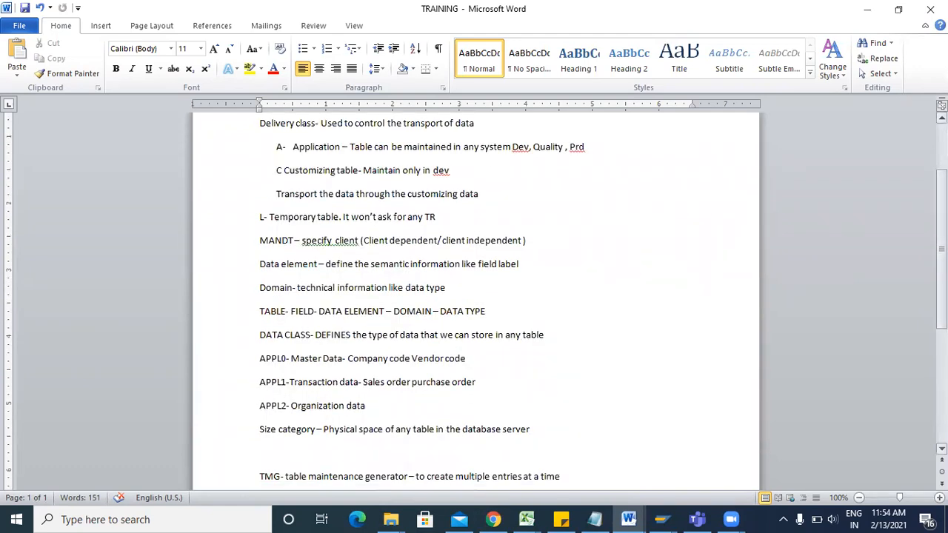
pyautogui.scroll(-2, 266, 280)
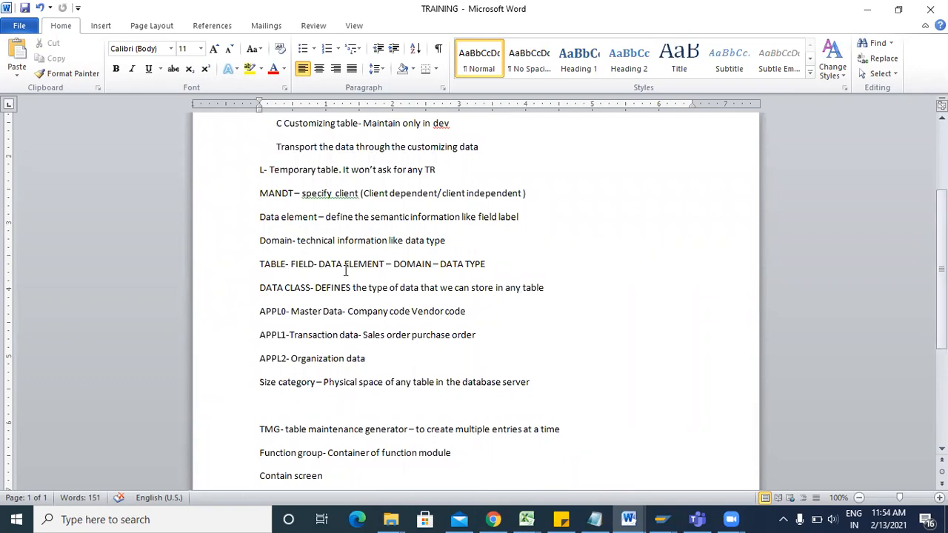
# Delete the blank line after 'Size category' so the TMG note follows directly.
pyautogui.click(287, 403)
pyautogui.press('BackSpace')
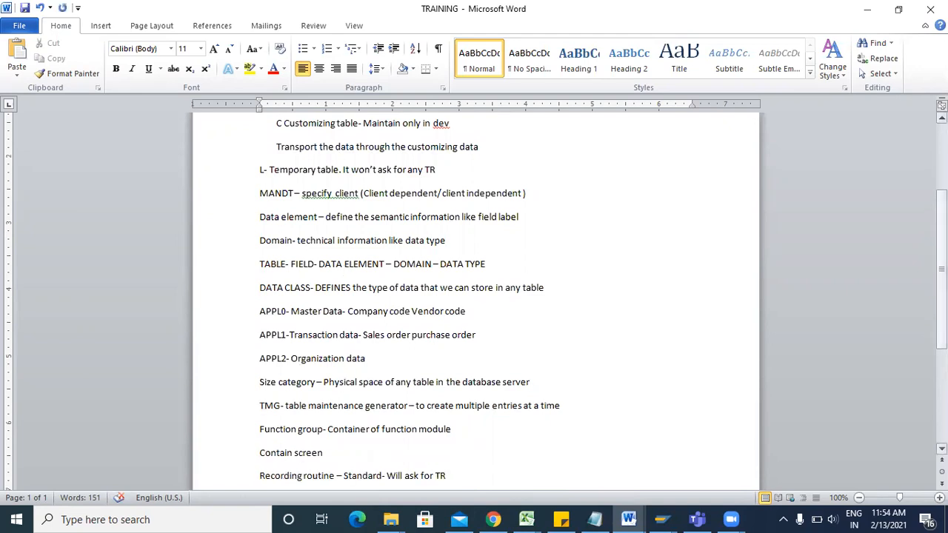
pyautogui.scroll(2, 942, 117)
pyautogui.scroll(-2, 475, 296)
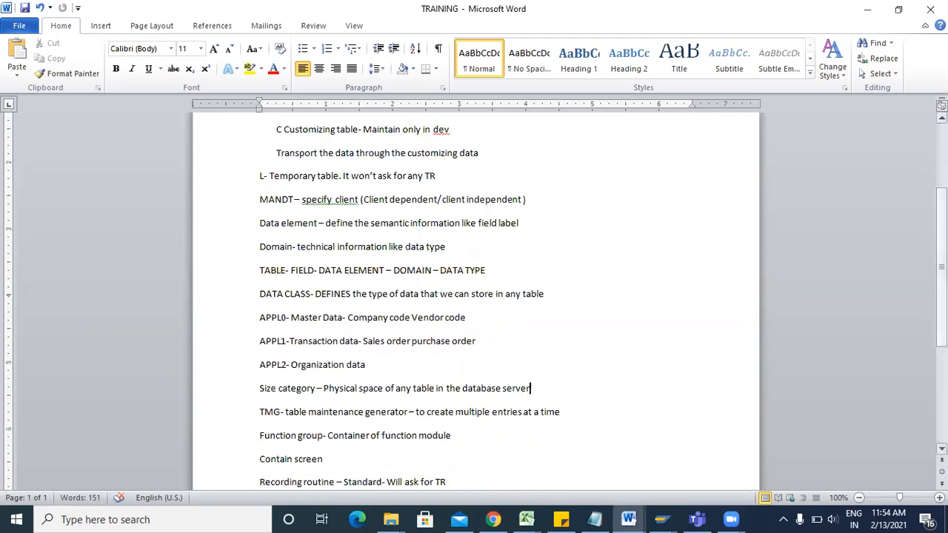
pyautogui.scroll(-1, 474, 401)
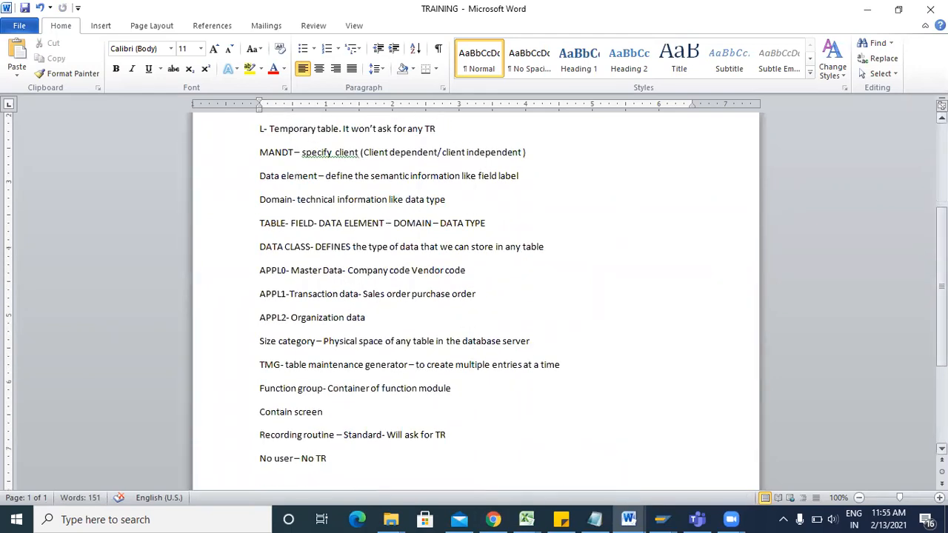
pyautogui.scroll(1, 474, 297)
pyautogui.scroll(-4, 475, 297)
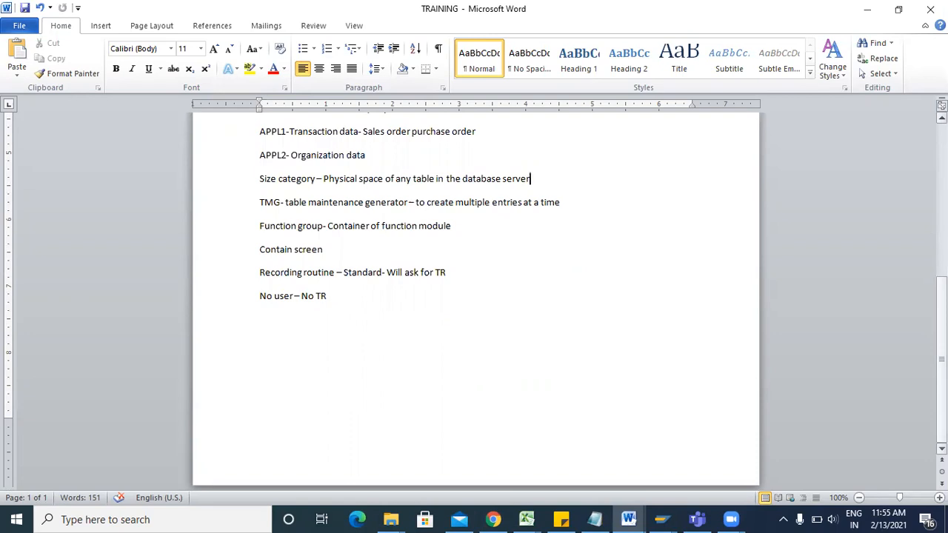
pyautogui.moveTo(731, 519)
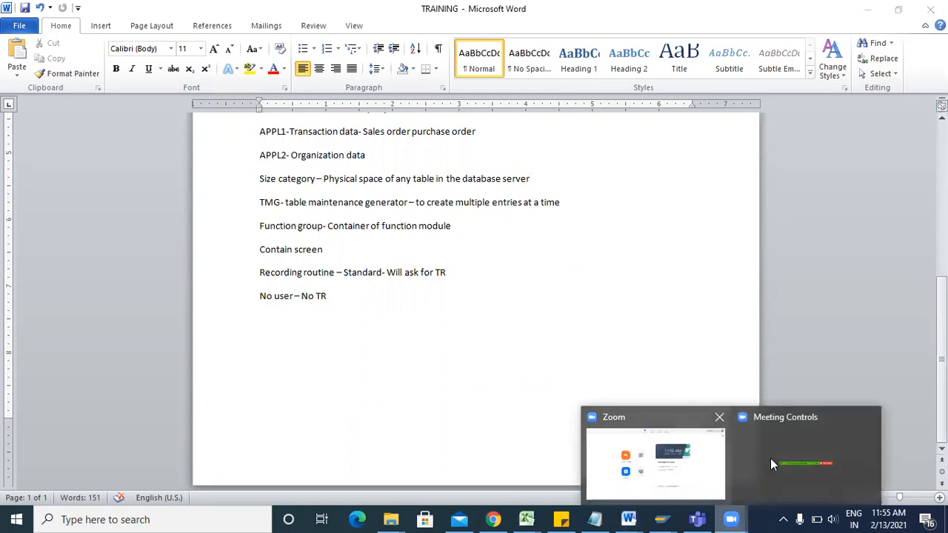